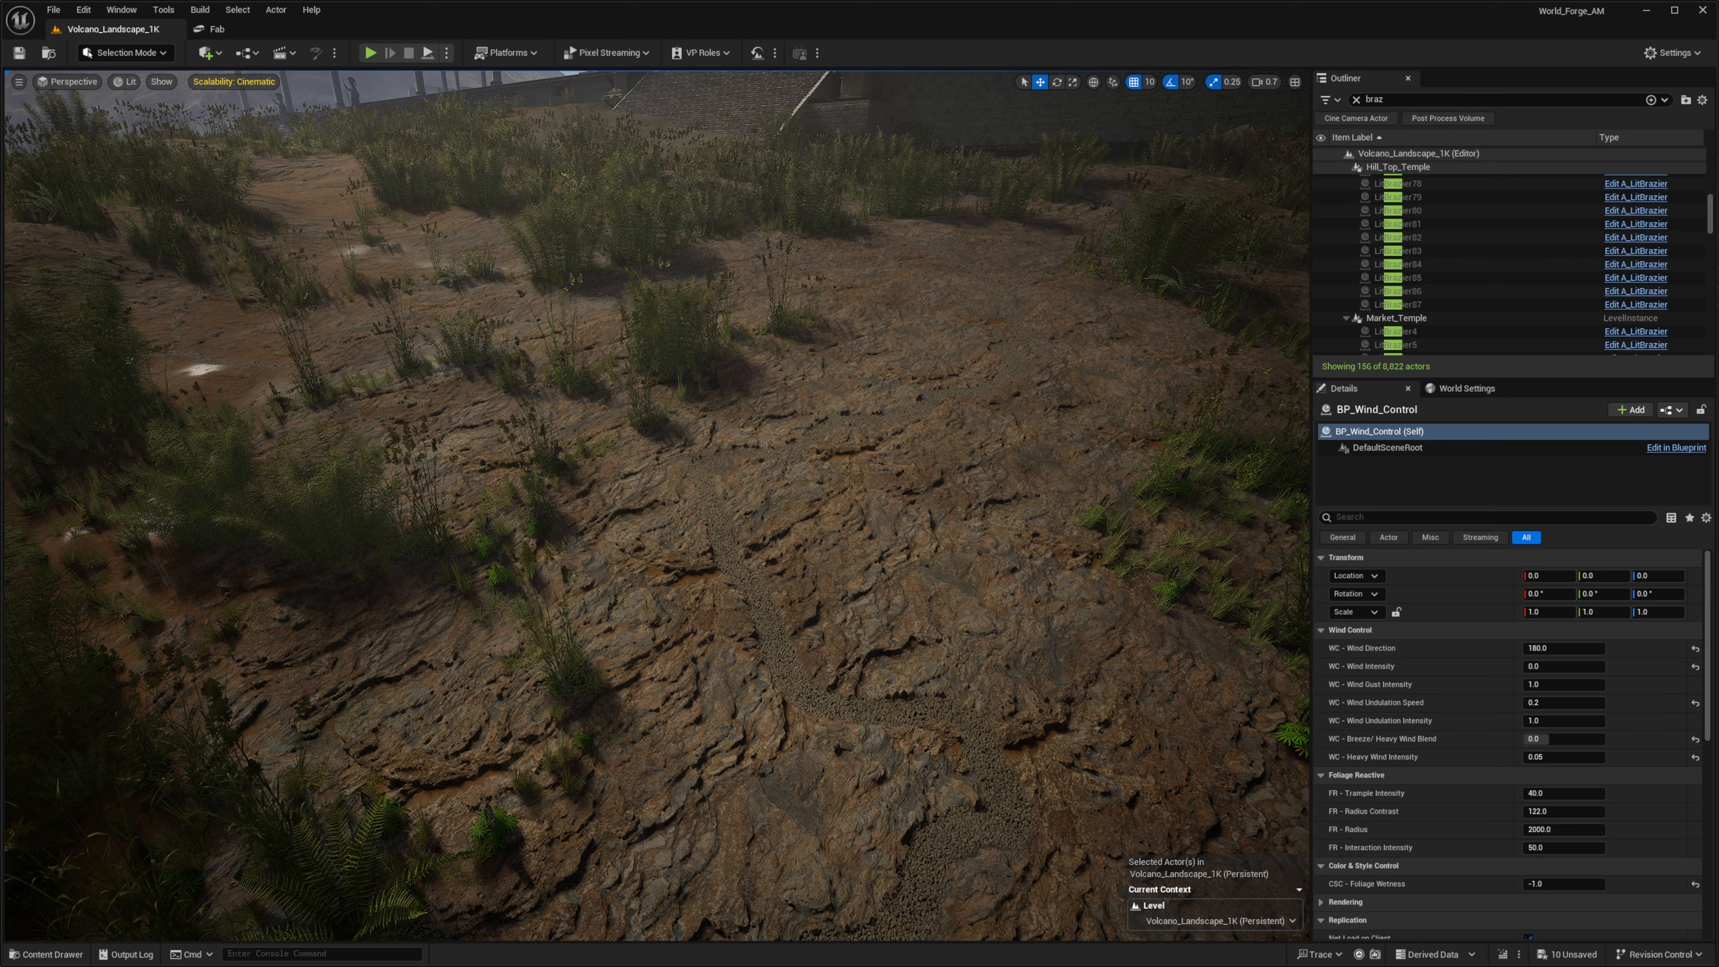
Open the T_thmnfjhs_8K_ORM texture of the lichen stone wall for inspection.
{"action": "right_click_drag", "start_coordinate": [784, 560], "coordinate": [880, 500]}
{"action": "key", "text": "w"}
{"action": "scroll", "coordinate": [744, 507], "scroll_direction": "up", "scroll_amount": 1}
{"action": "key", "text": "ctrl+space"}
{"action": "left_click", "coordinate": [452, 660]}
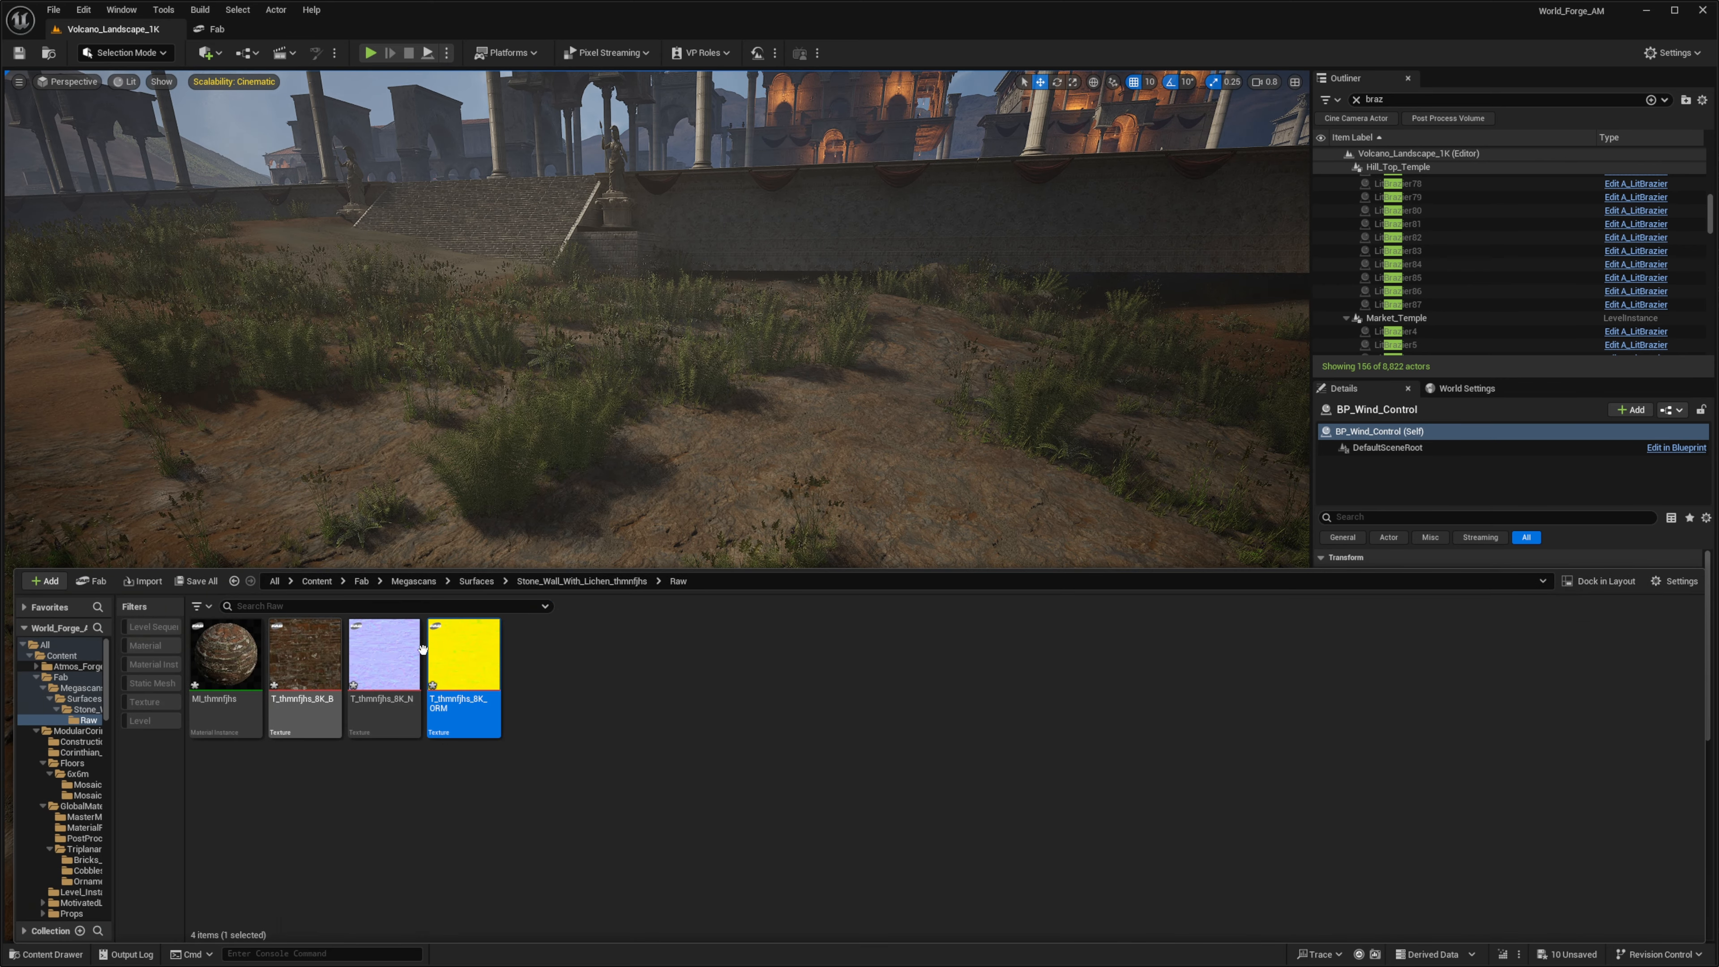
{"action": "double_click", "coordinate": [453, 666]}
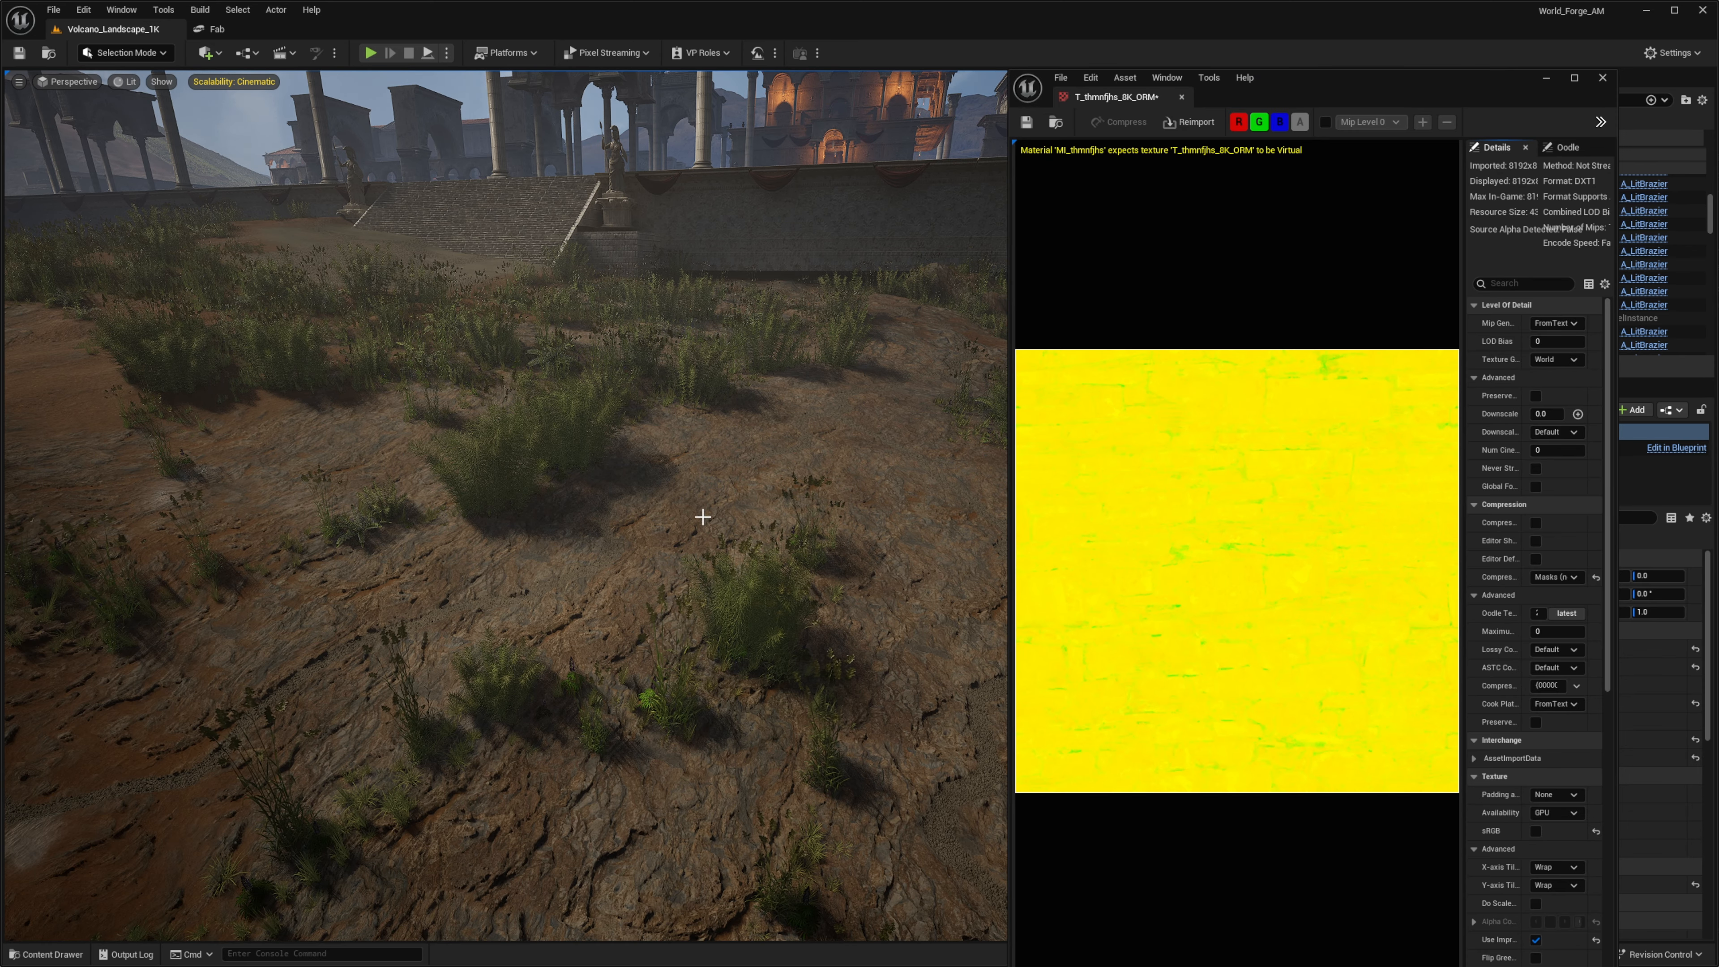
{"action": "left_click_drag", "start_coordinate": [1266, 83], "coordinate": [1116, 55]}
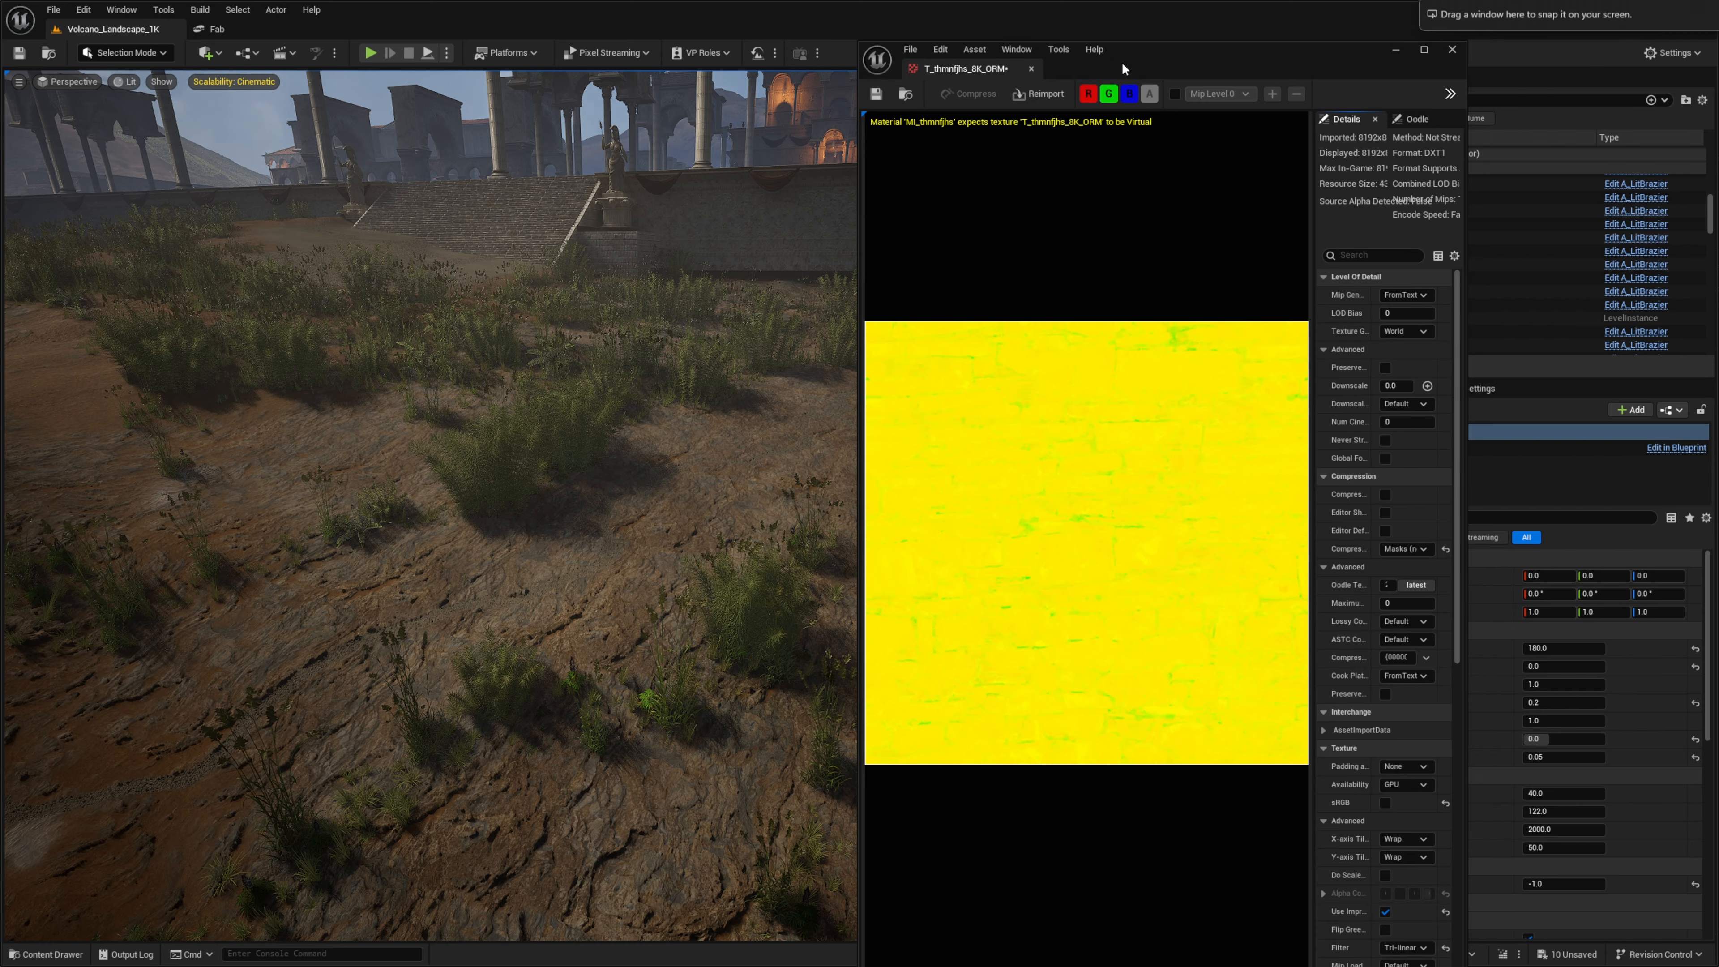
View the ORM texture's red, green and blue channels one at a time and close the texture.
{"action": "left_click", "coordinate": [1087, 93]}
{"action": "left_click", "coordinate": [1107, 94]}
{"action": "left_click", "coordinate": [1129, 93]}
{"action": "left_click", "coordinate": [1088, 94]}
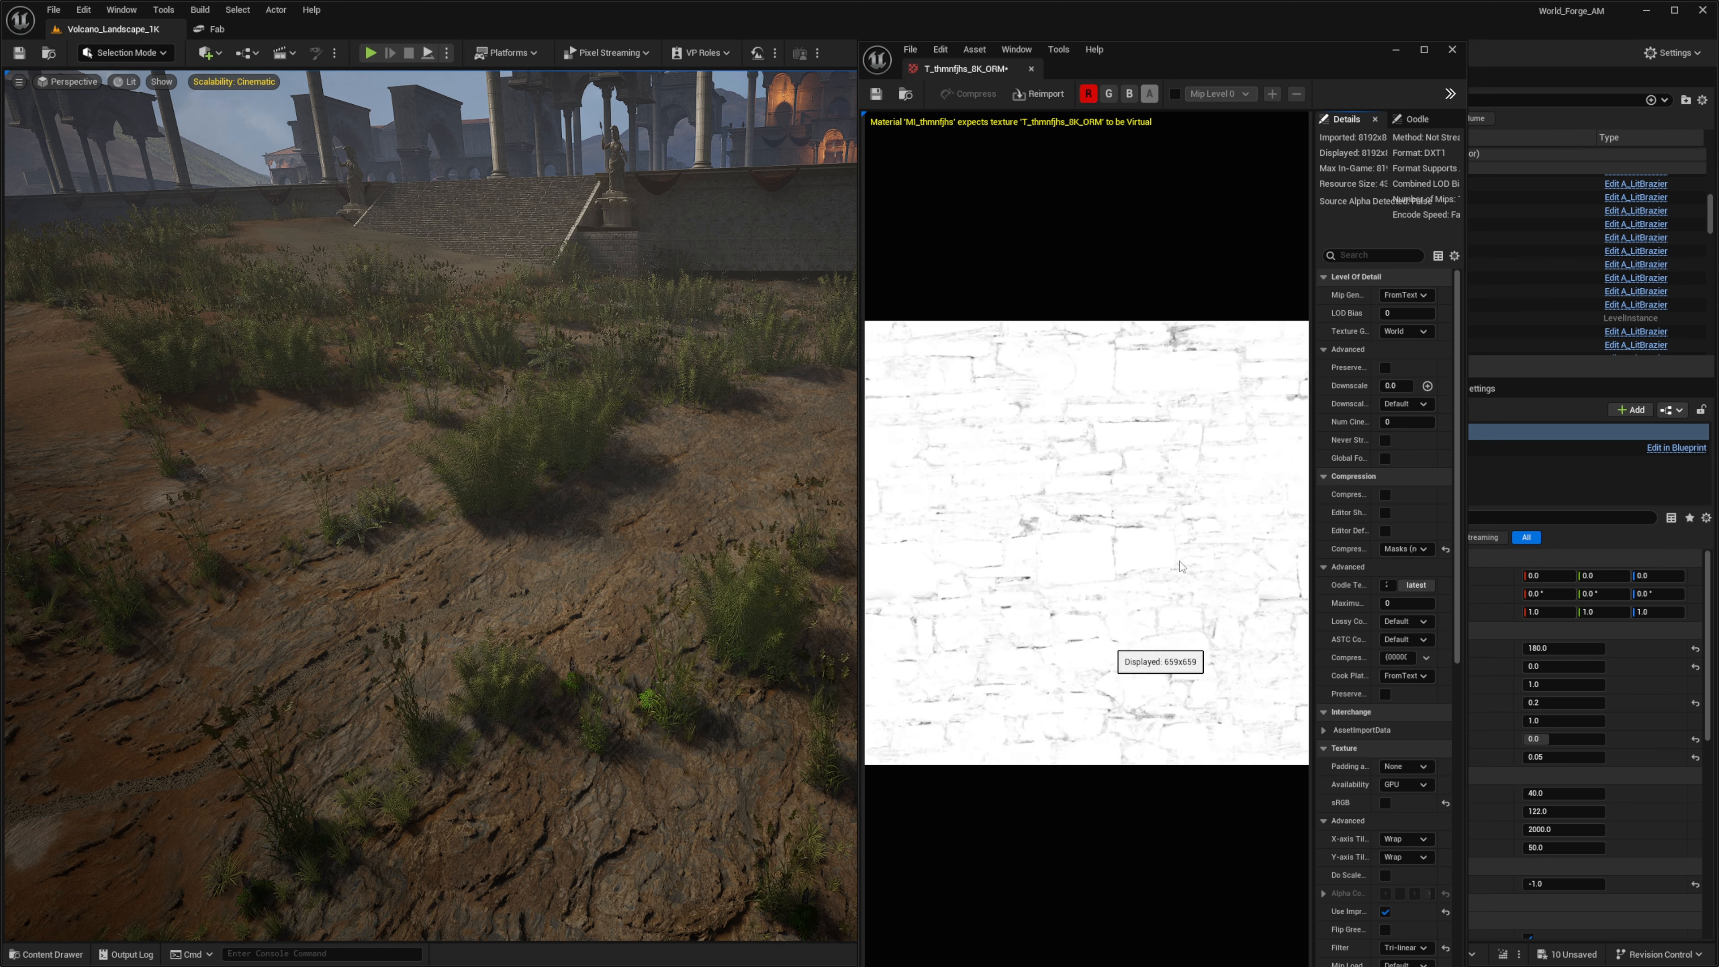
{"action": "left_click", "coordinate": [1088, 94]}
{"action": "left_click", "coordinate": [1108, 93]}
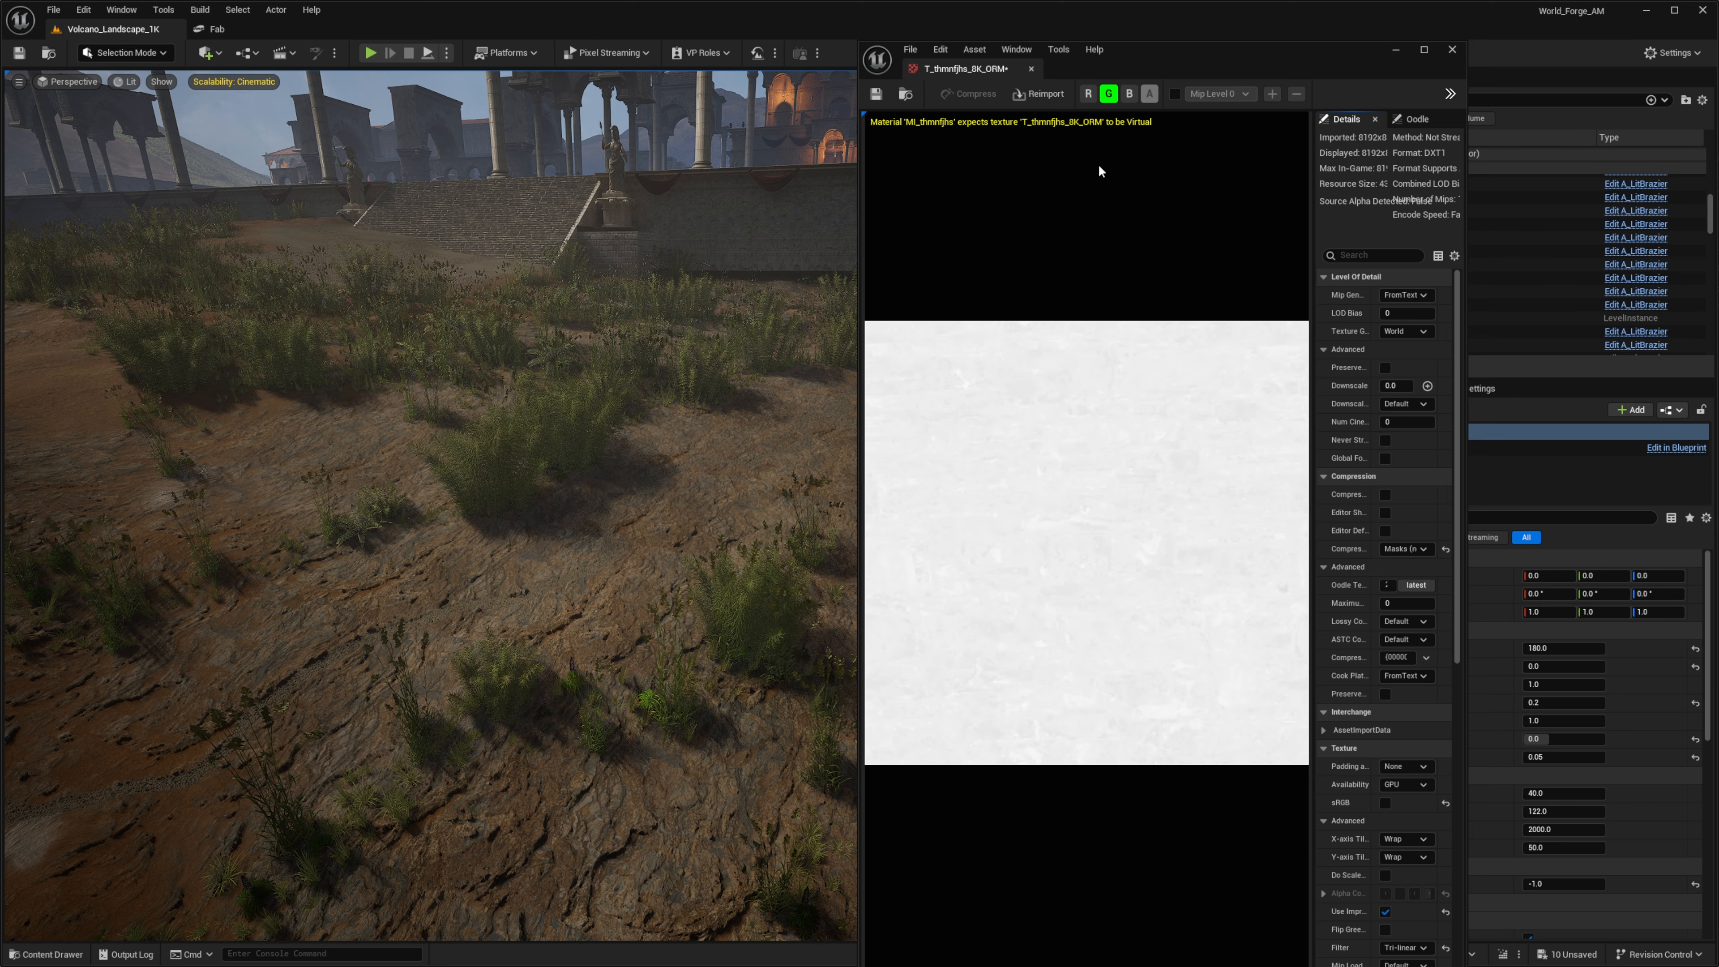
{"action": "left_click", "coordinate": [1110, 97]}
{"action": "left_click", "coordinate": [1130, 97]}
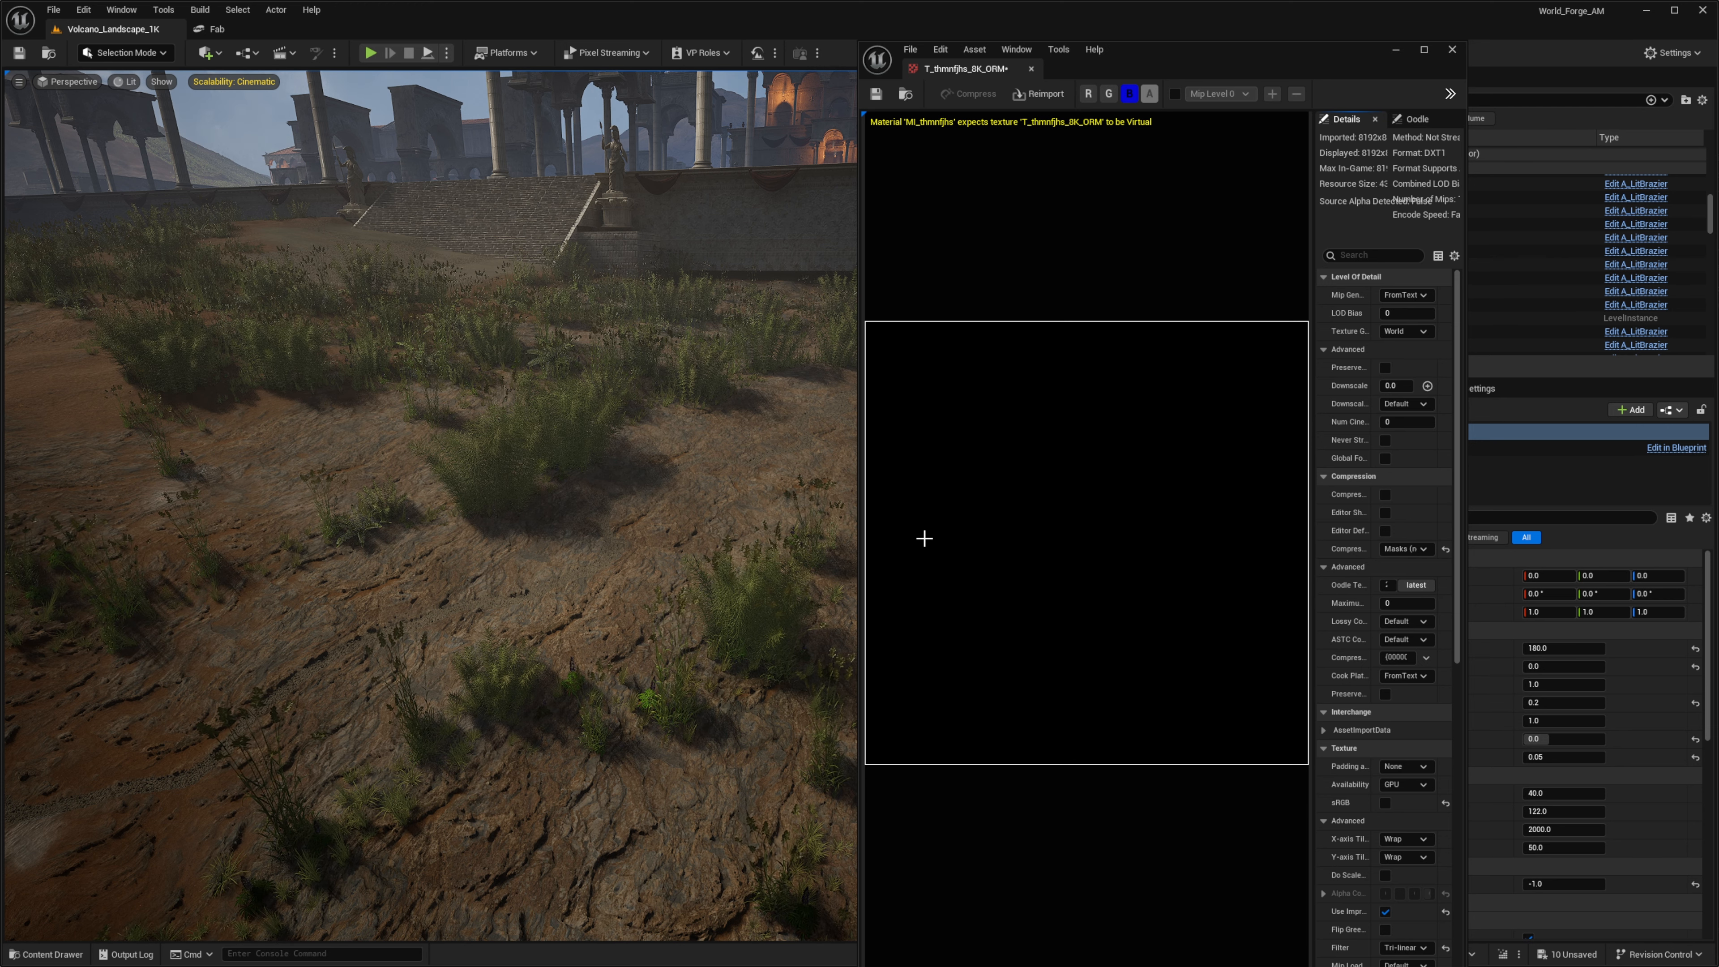
{"action": "right_click_drag", "start_coordinate": [691, 538], "coordinate": [761, 461]}
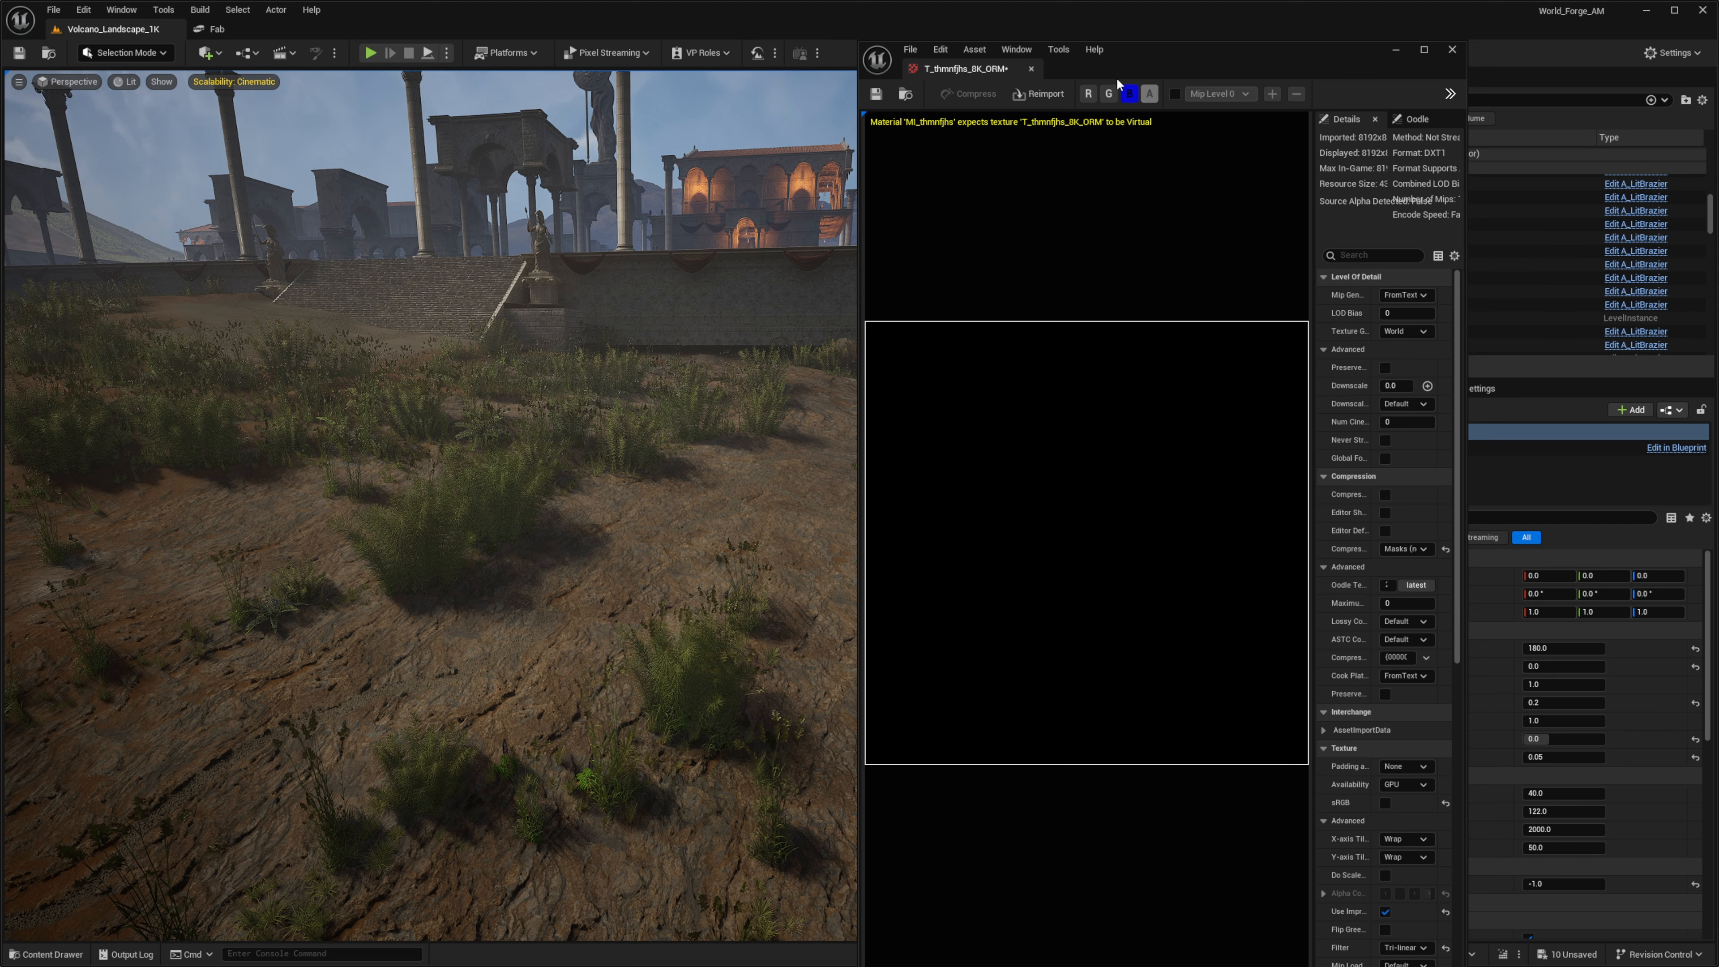
{"action": "left_click", "coordinate": [1451, 50]}
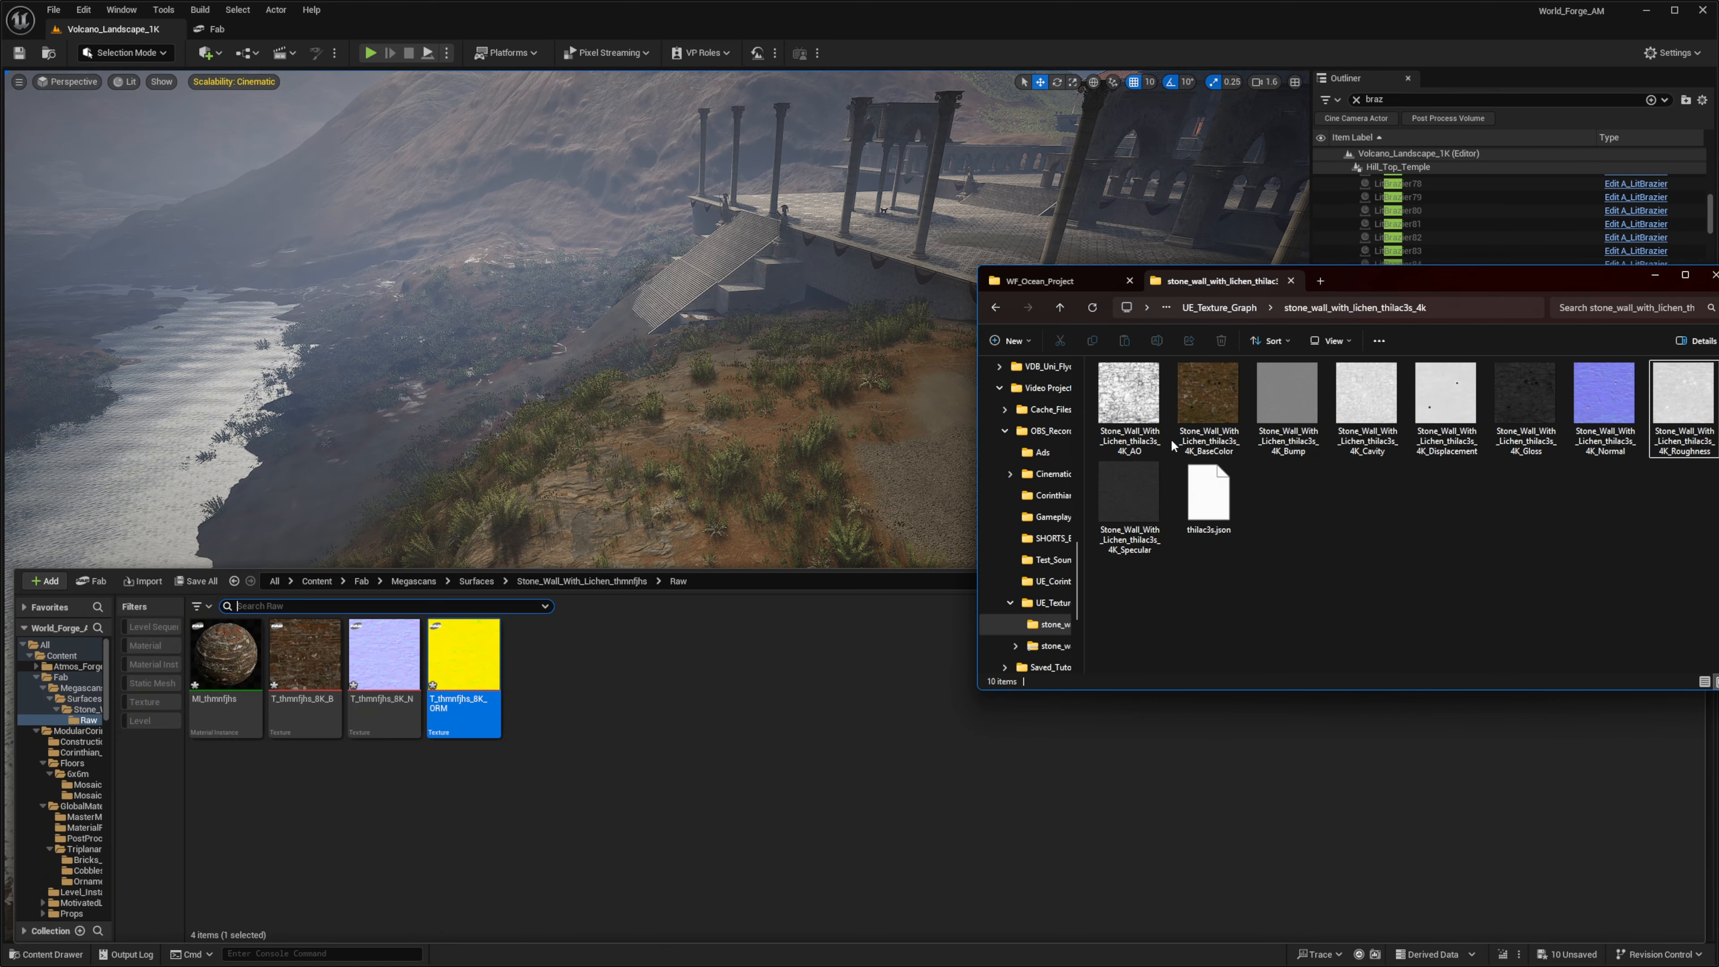
Import the 4K AO, Displacement and Roughness images from the stone_wall_with_lichen_thilac3s_4k folder into the Raw content folder.
{"action": "left_click", "coordinate": [1147, 441]}
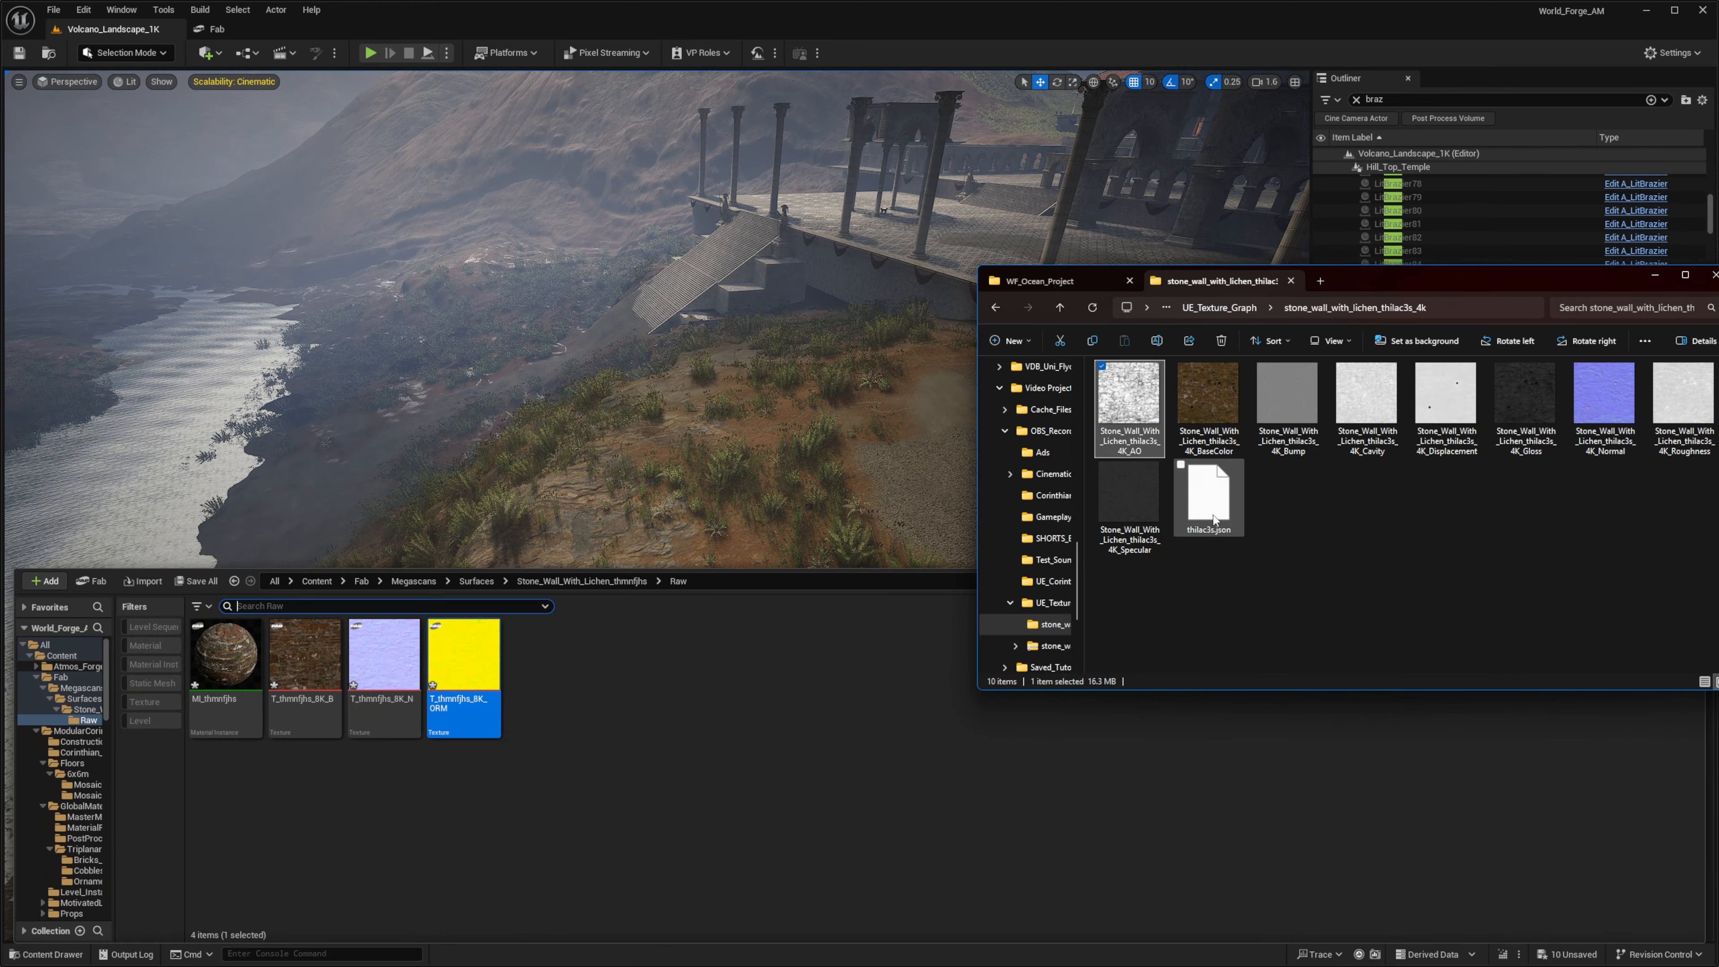
{"action": "left_click", "coordinate": [1234, 409]}
{"action": "left_click", "coordinate": [1149, 396]}
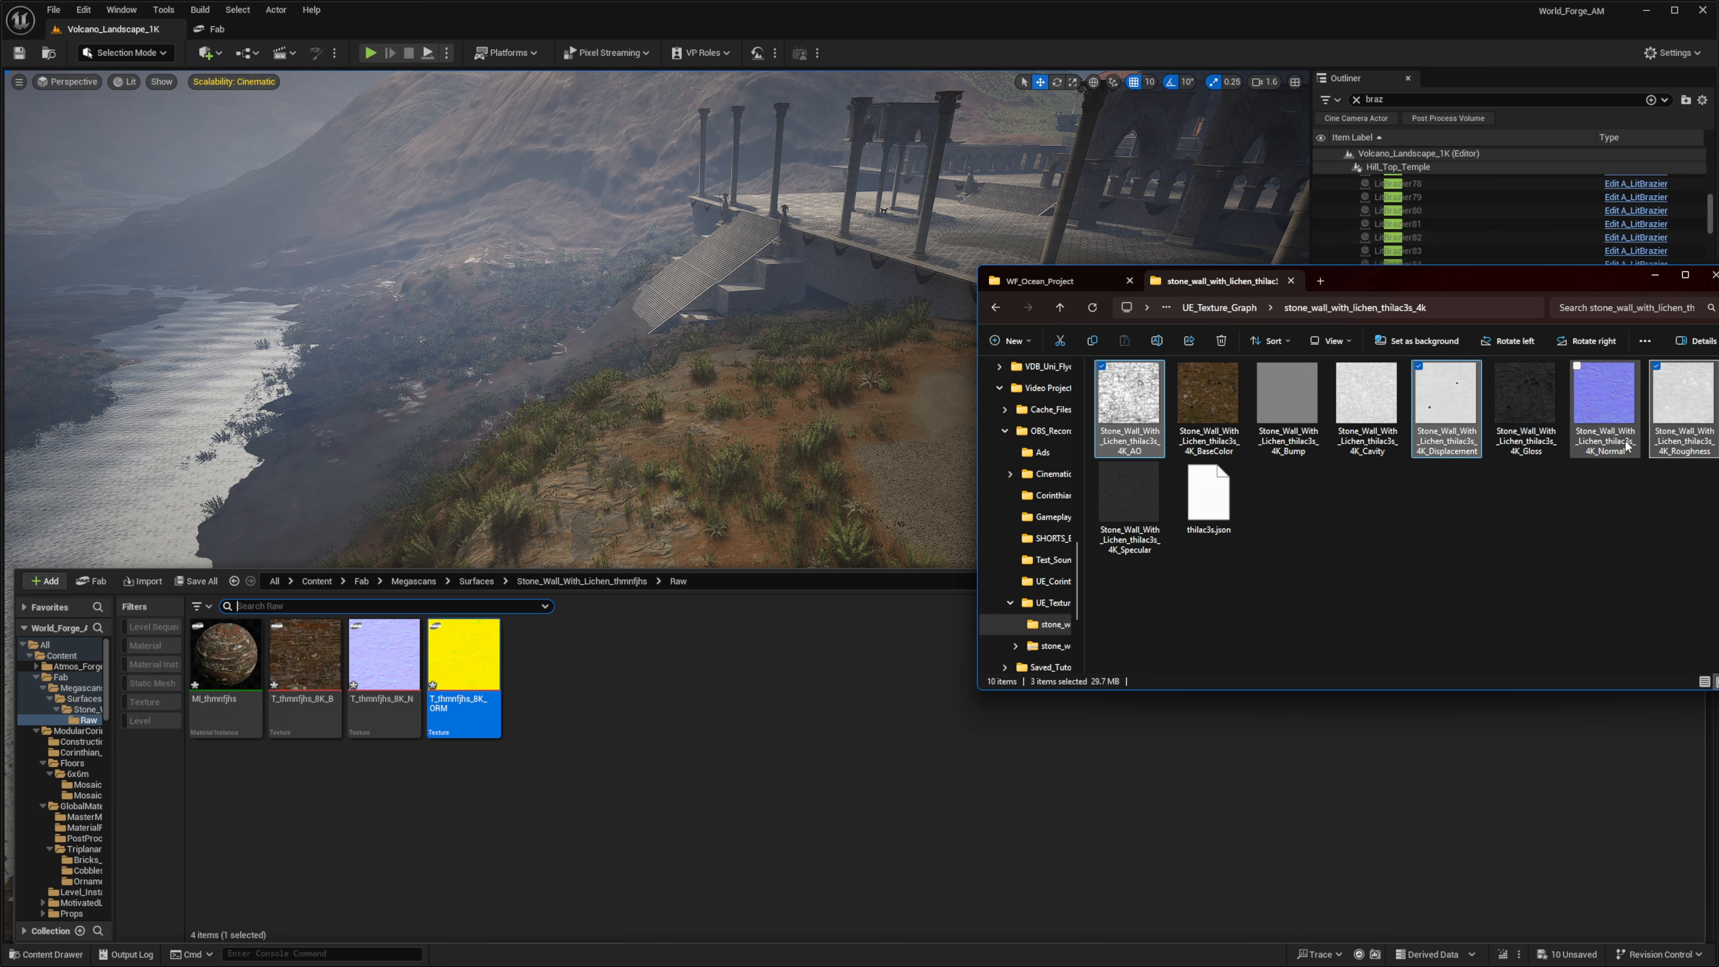
{"action": "left_click_drag", "start_coordinate": [1687, 402], "coordinate": [698, 696]}
{"action": "left_click", "coordinate": [813, 718]}
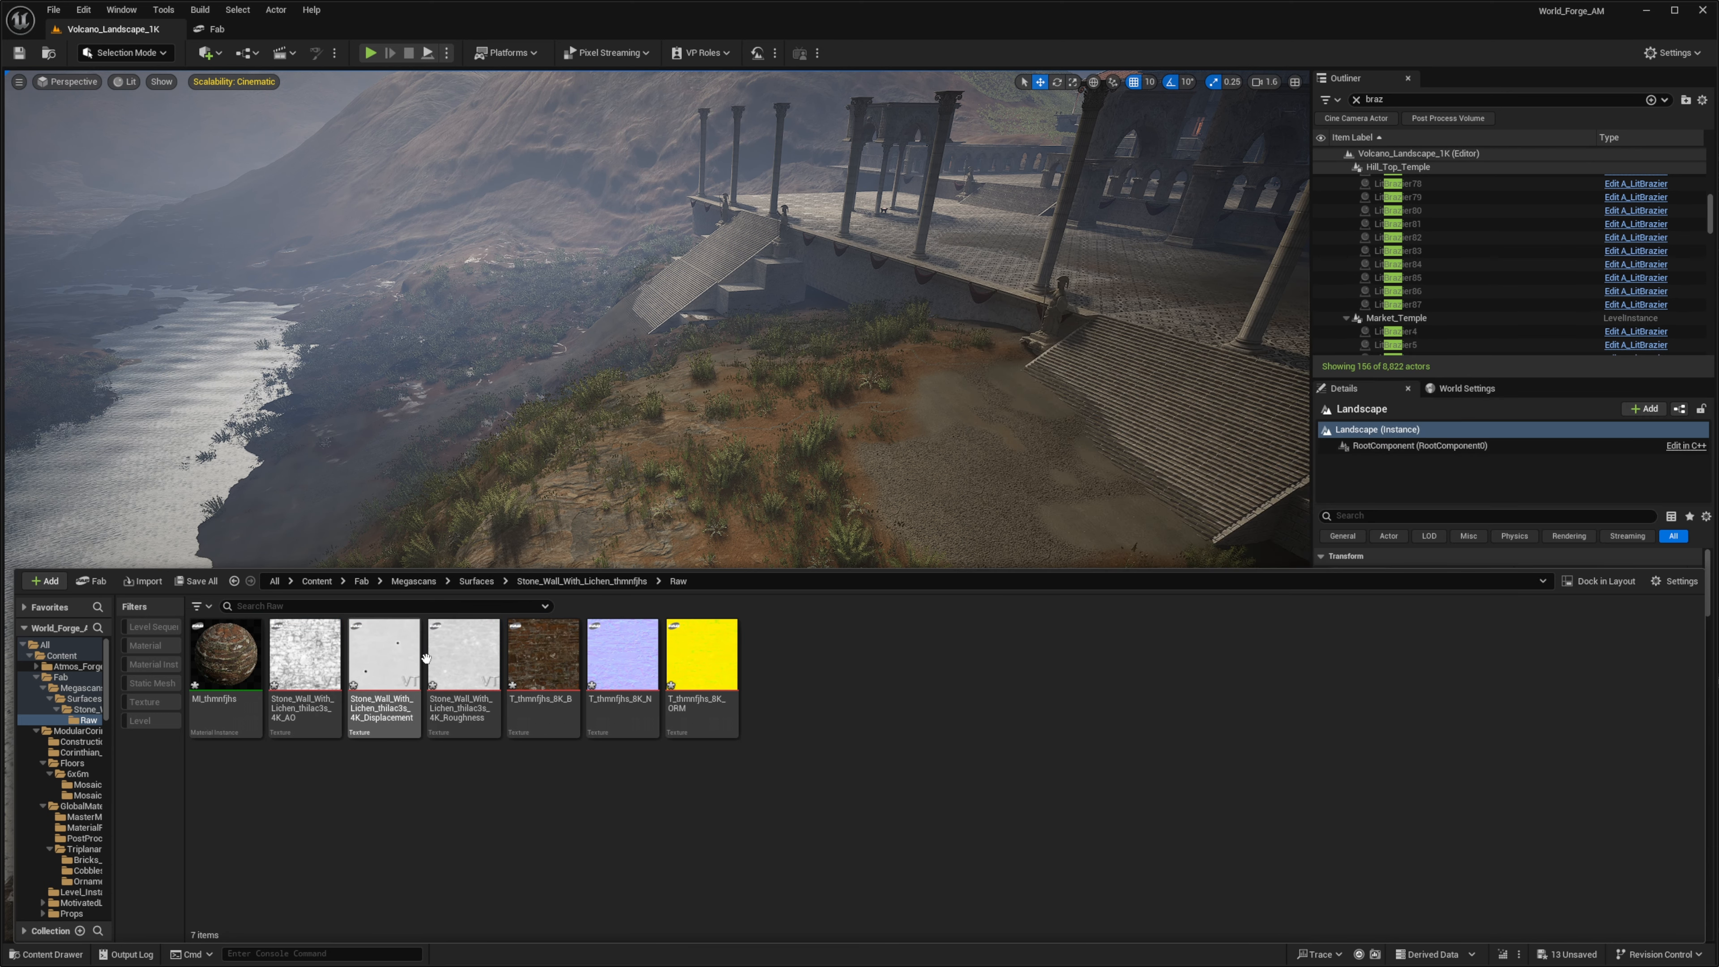
Convert the imported AO, Displacement and Roughness textures from virtual to regular textures.
{"action": "left_click", "coordinate": [318, 674]}
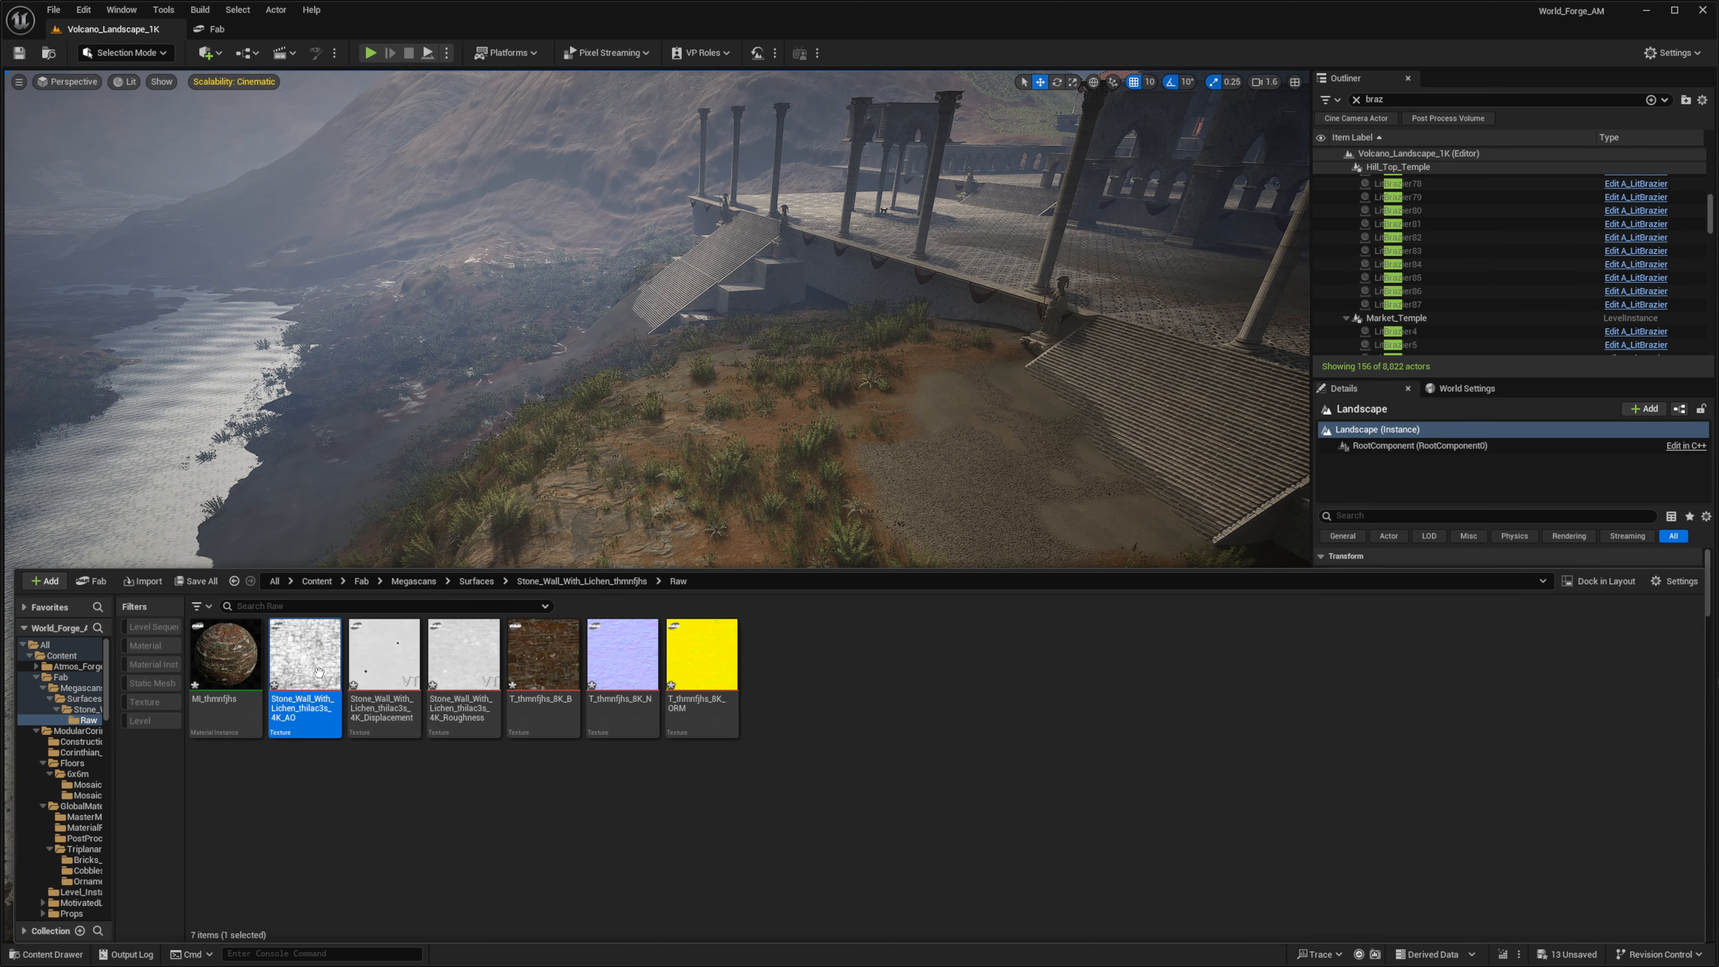
{"action": "left_click", "coordinate": [476, 678], "text": "shift"}
{"action": "right_click", "coordinate": [477, 677]}
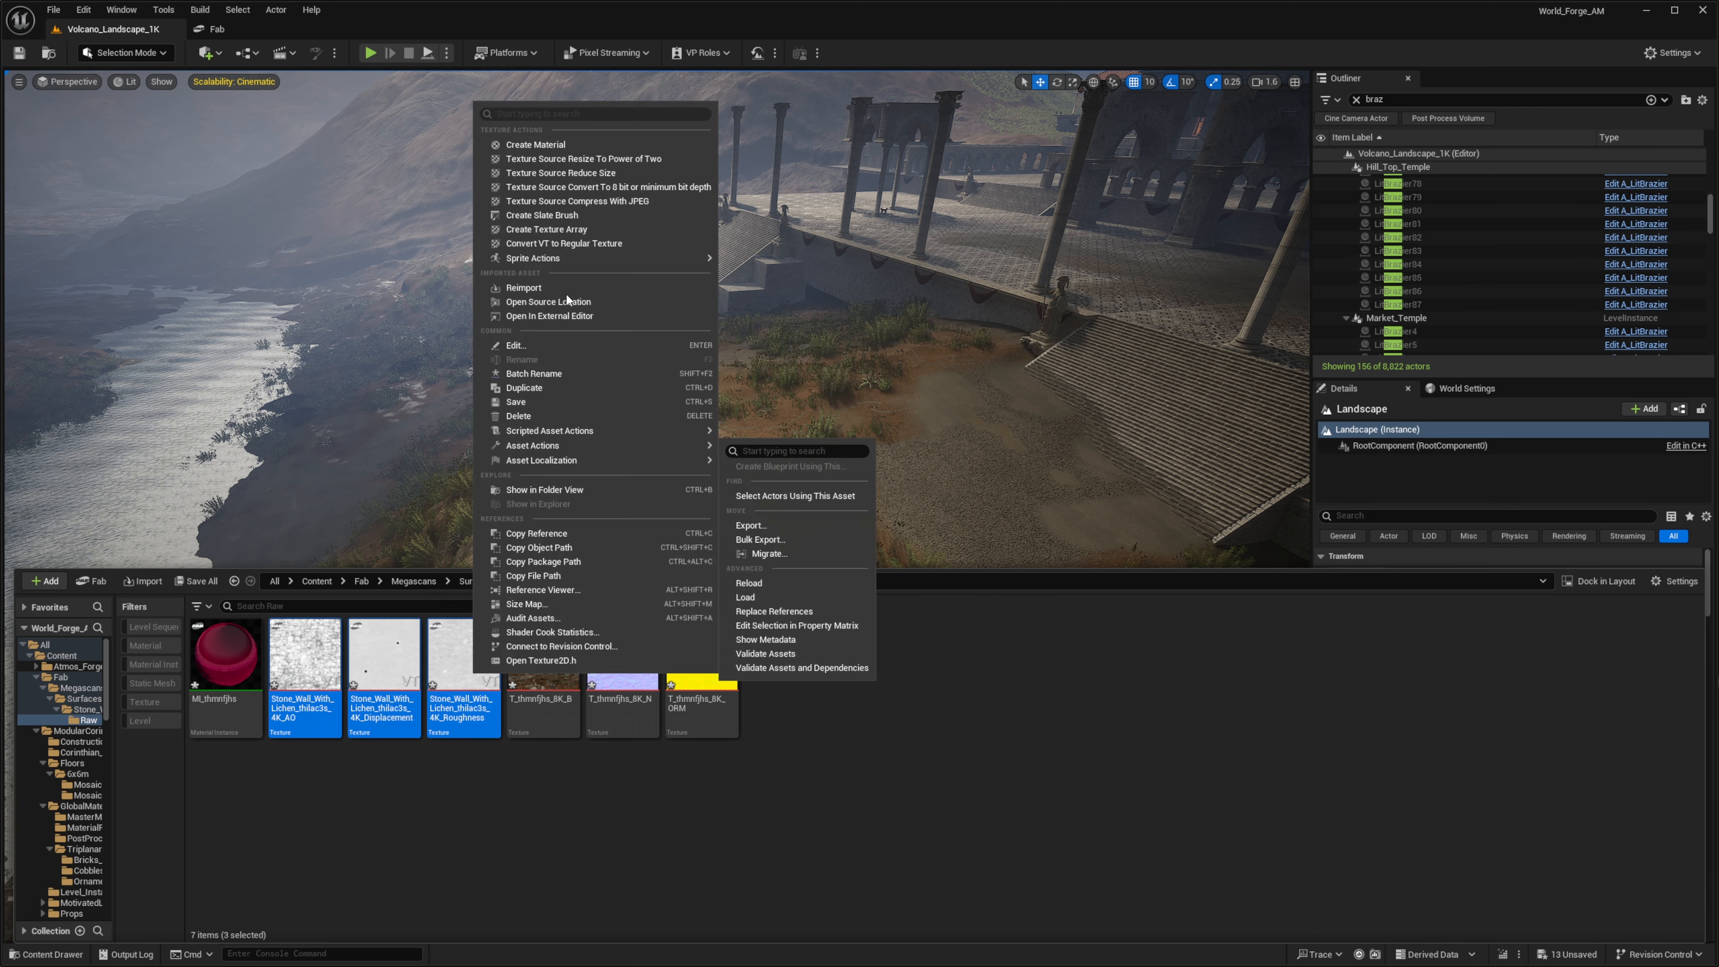
{"action": "left_click", "coordinate": [565, 243]}
{"action": "key", "text": "Return"}
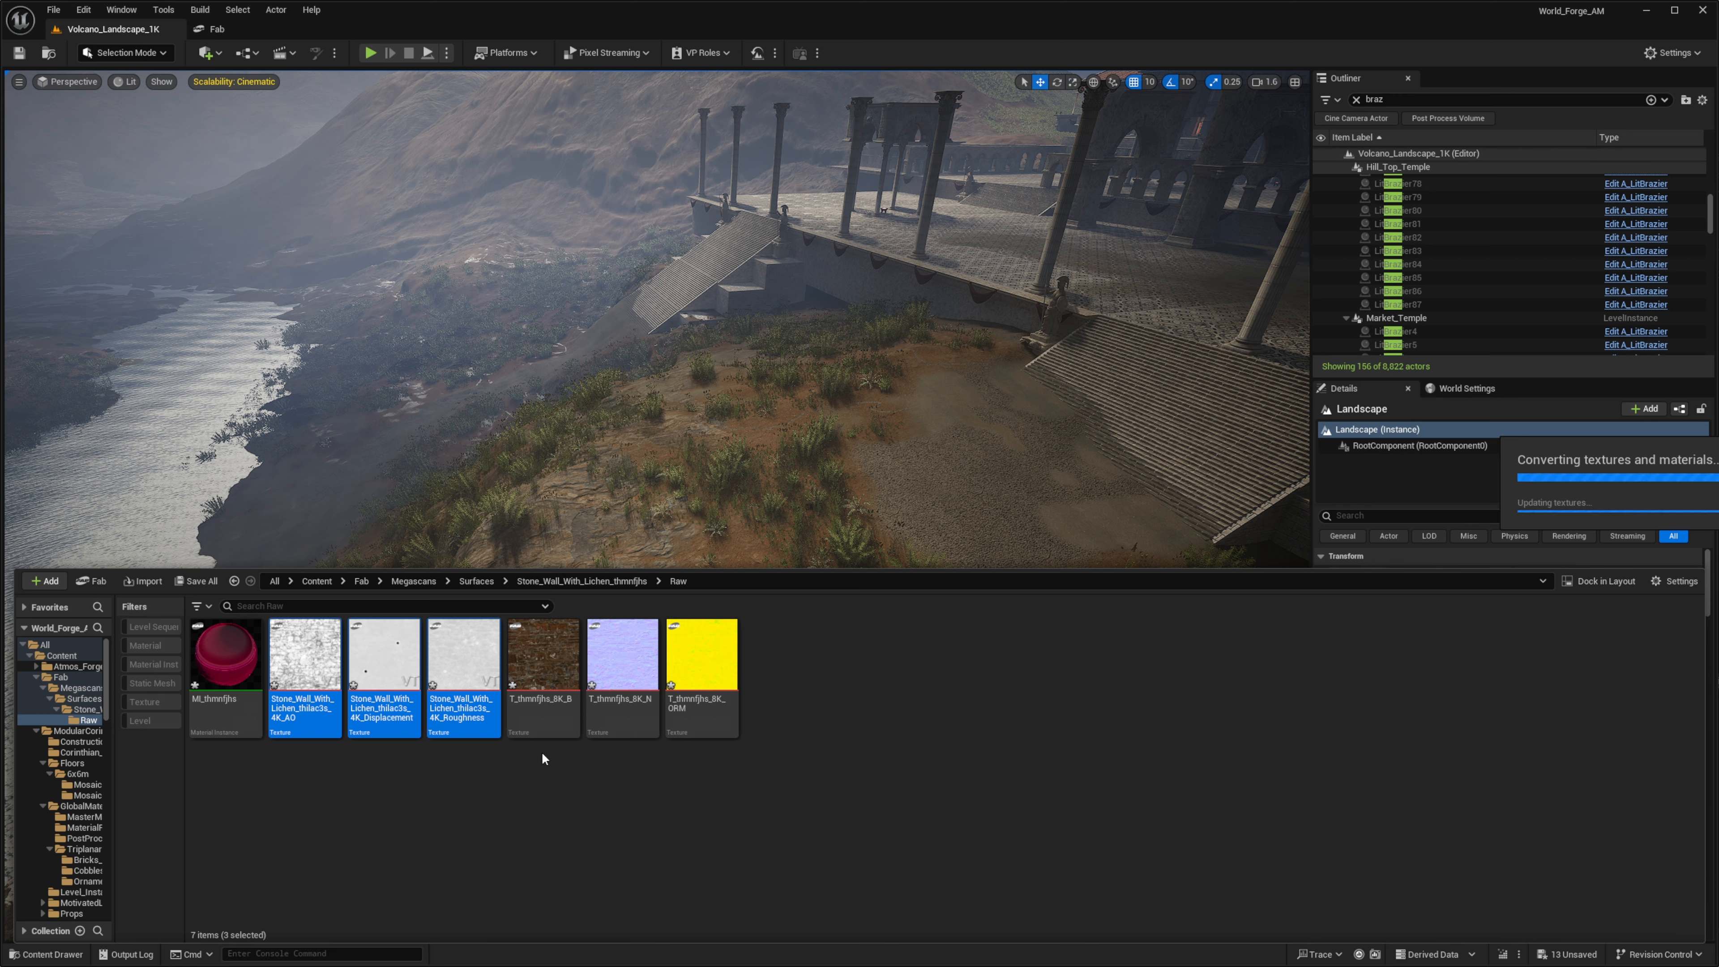
{"action": "left_click", "coordinate": [878, 691]}
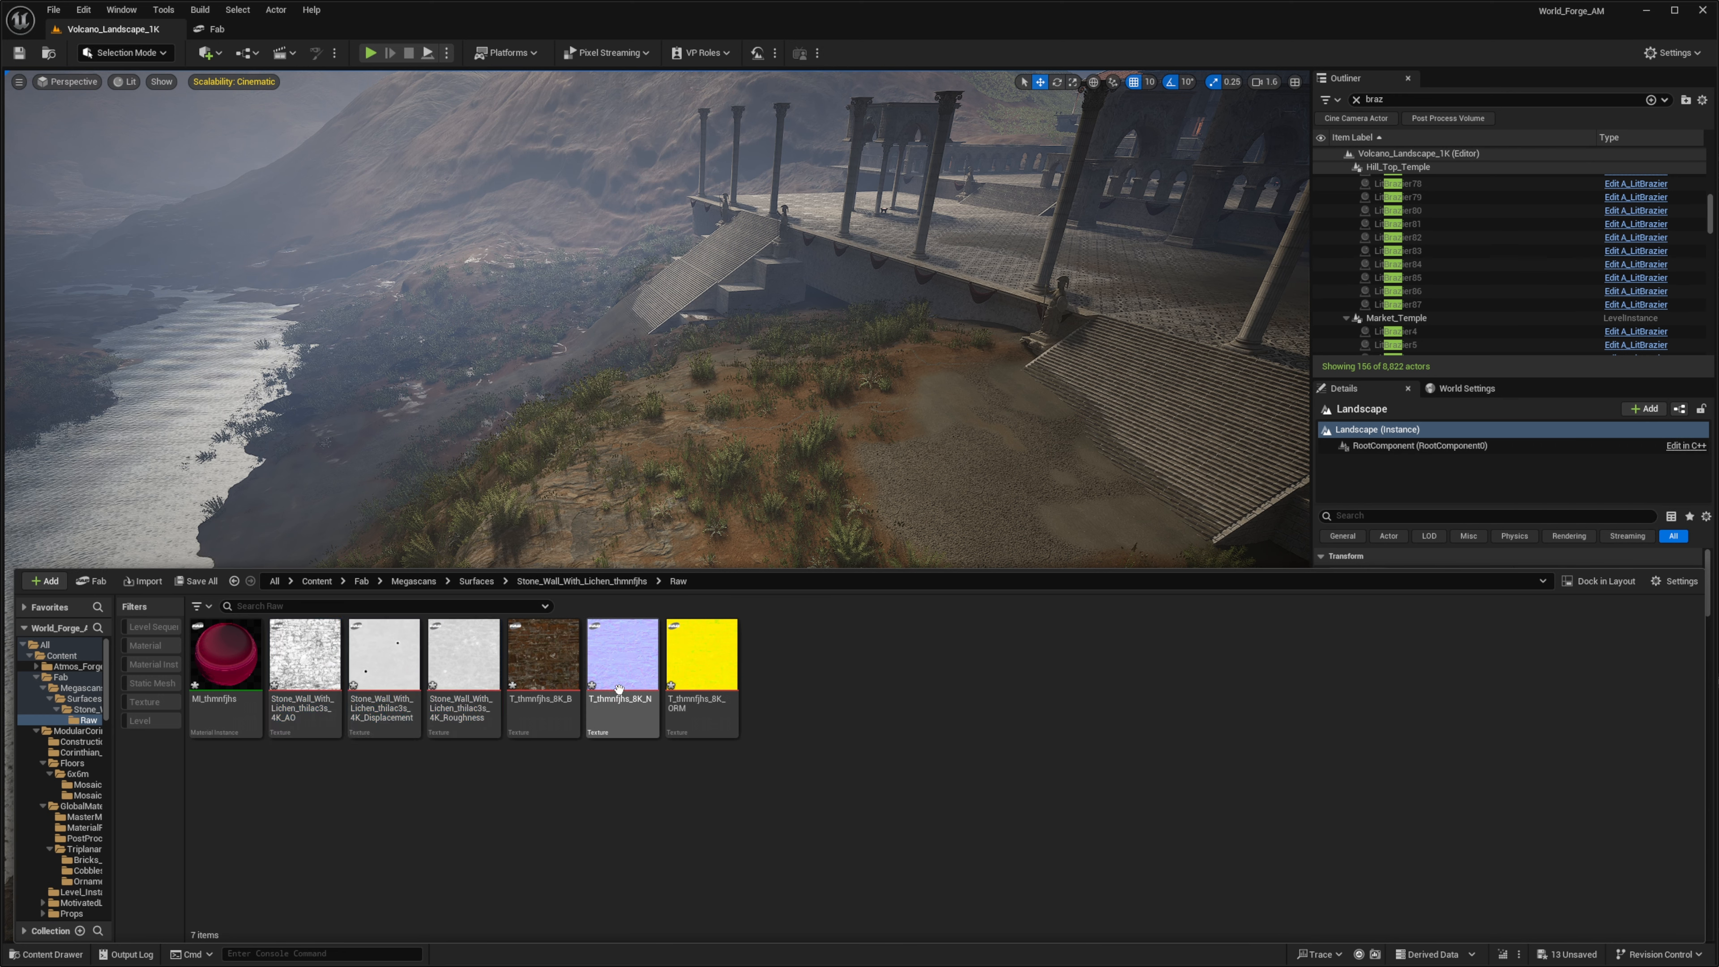
Open the M_MS_Srf_VT parent material of MI_thmnfjhs and widen its editor to see the material graph.
{"action": "double_click", "coordinate": [225, 654]}
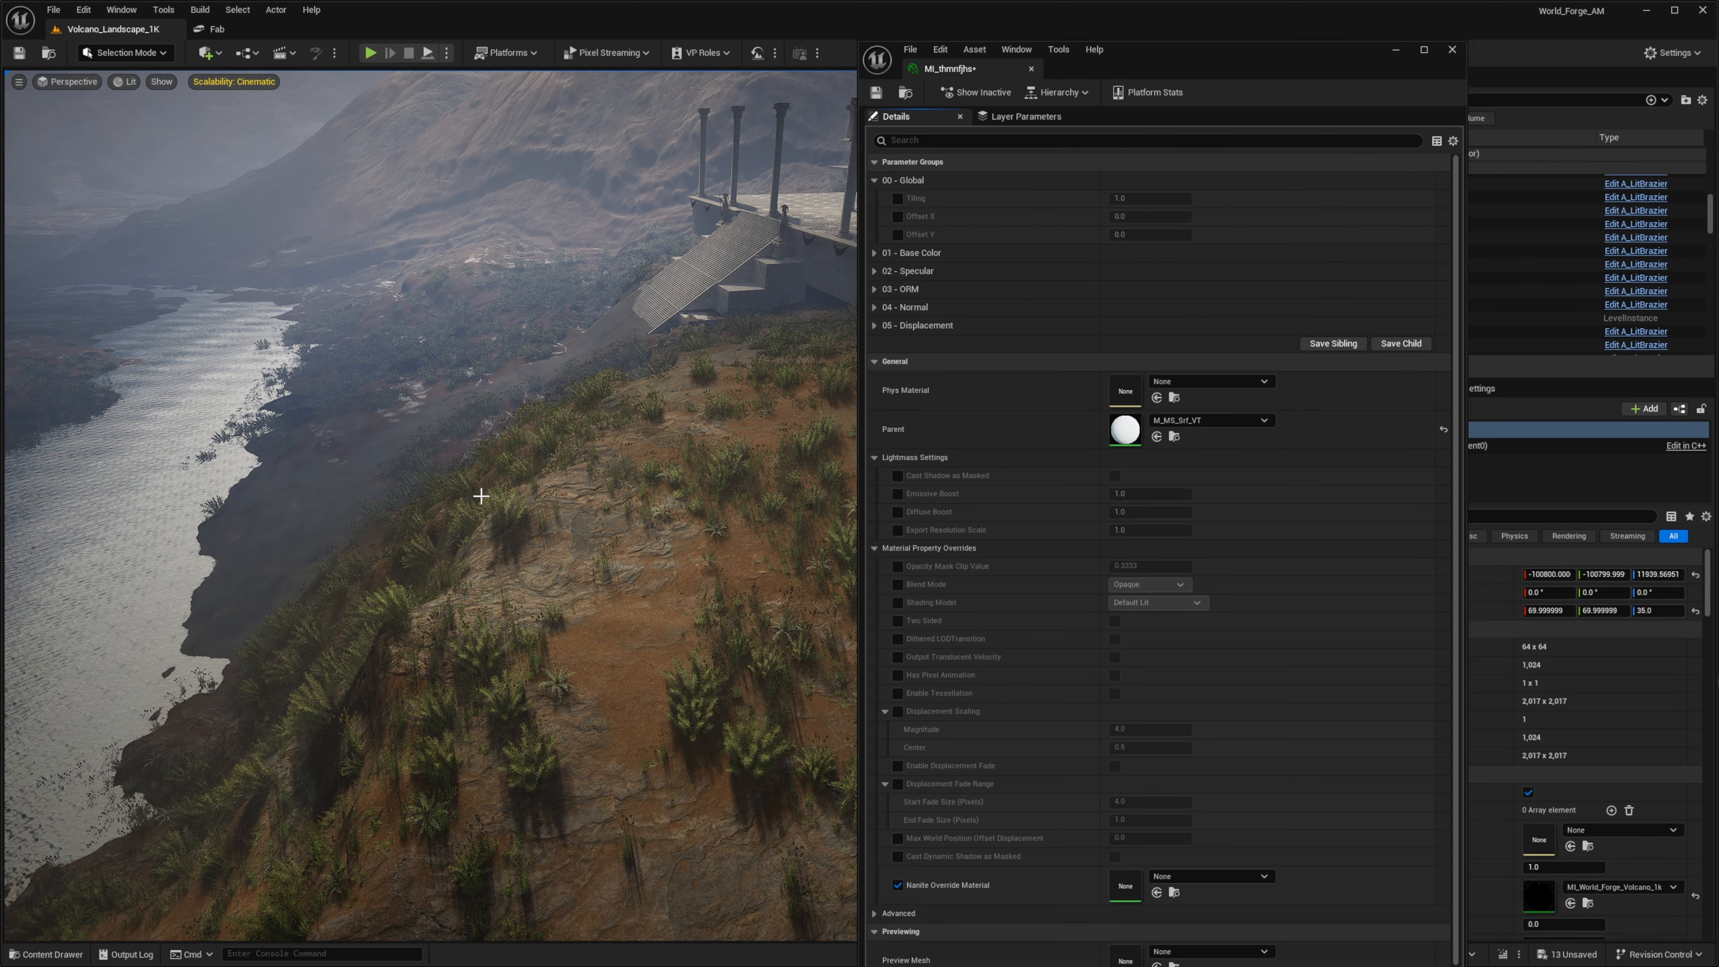
{"action": "left_click", "coordinate": [1055, 92]}
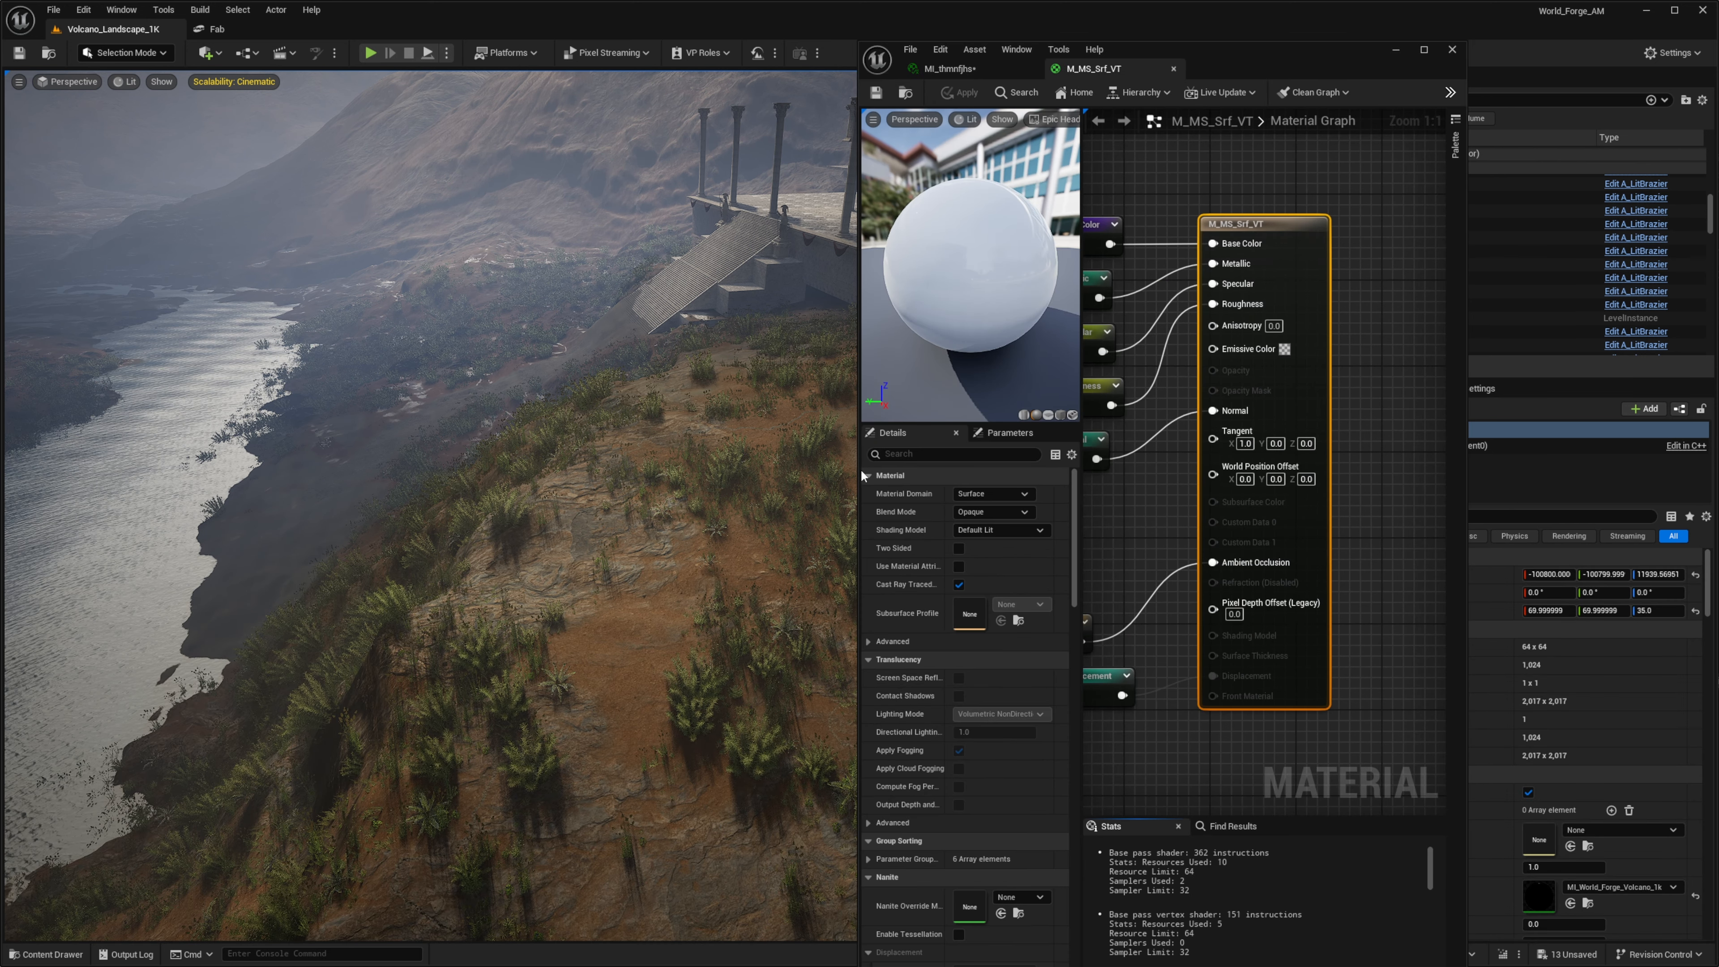
{"action": "left_click_drag", "start_coordinate": [859, 469], "coordinate": [404, 469]}
{"action": "right_click_drag", "start_coordinate": [812, 493], "coordinate": [1046, 541]}
{"action": "scroll", "coordinate": [1209, 480], "scroll_direction": "down", "scroll_amount": 1}
{"action": "right_click_drag", "start_coordinate": [966, 447], "coordinate": [1051, 438]}
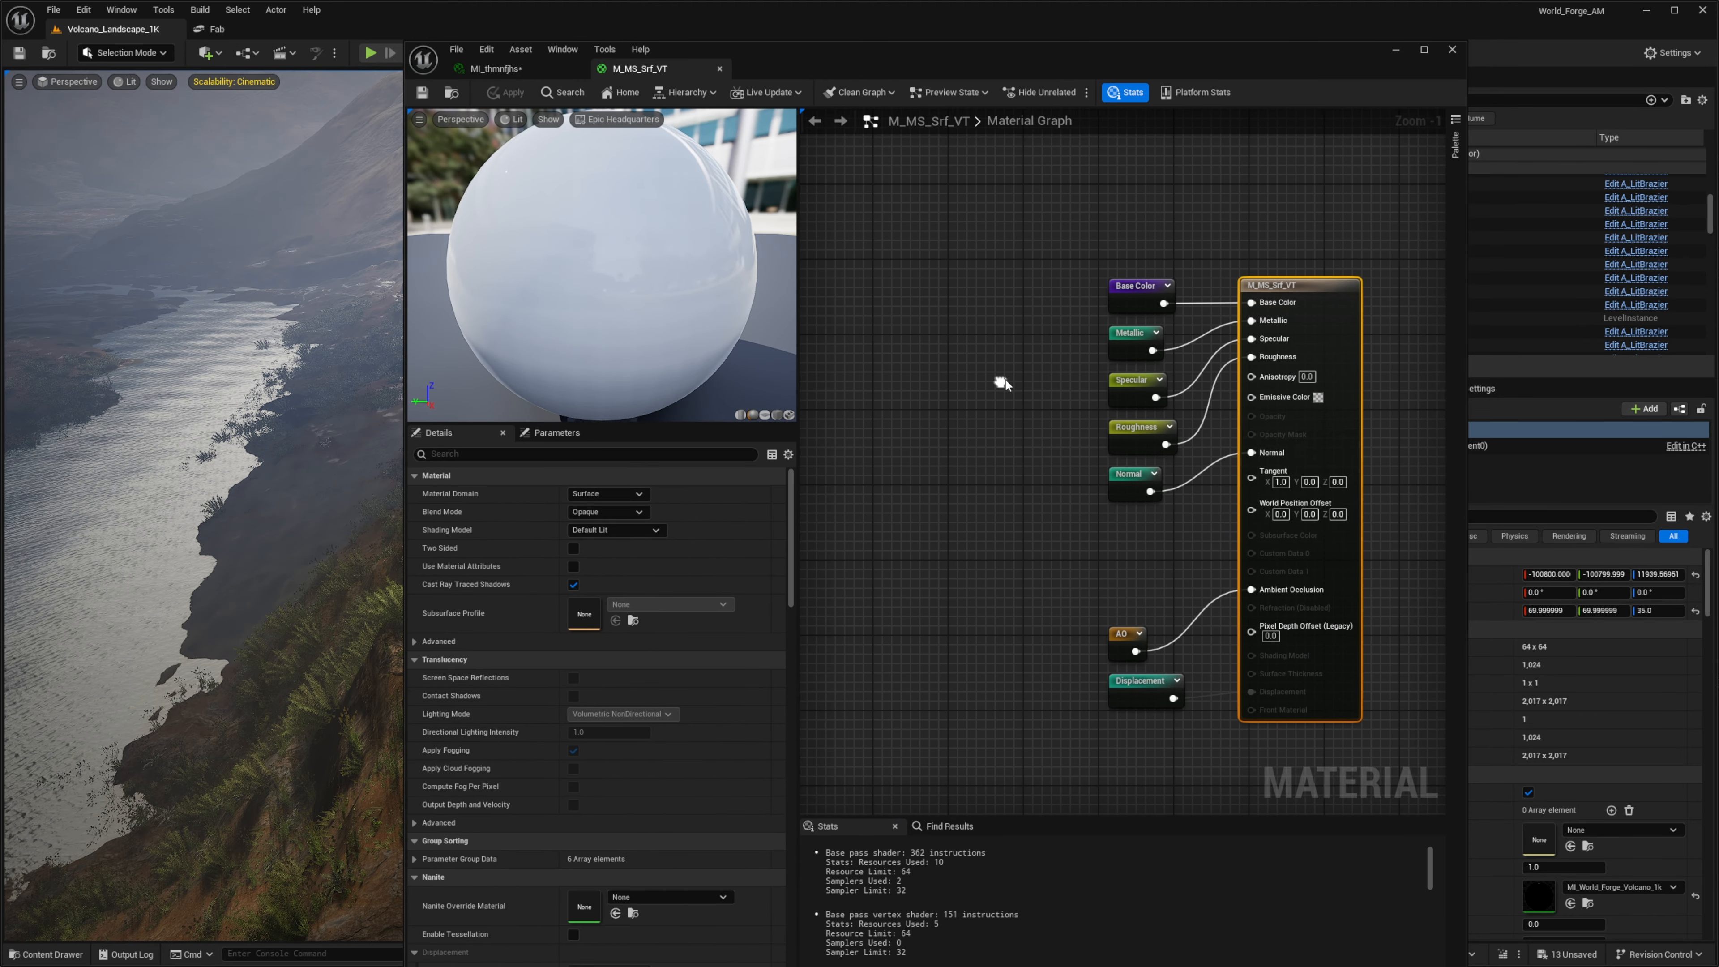
Delete all the named reroute nodes feeding the M_MS_Srf_VT output node, from Base Color to Displacement.
{"action": "right_click_drag", "start_coordinate": [1001, 384], "coordinate": [997, 356]}
{"action": "left_click_drag", "start_coordinate": [946, 219], "coordinate": [1192, 762]}
{"action": "key", "text": "Delete"}
{"action": "right_click_drag", "start_coordinate": [1011, 519], "coordinate": [975, 502]}
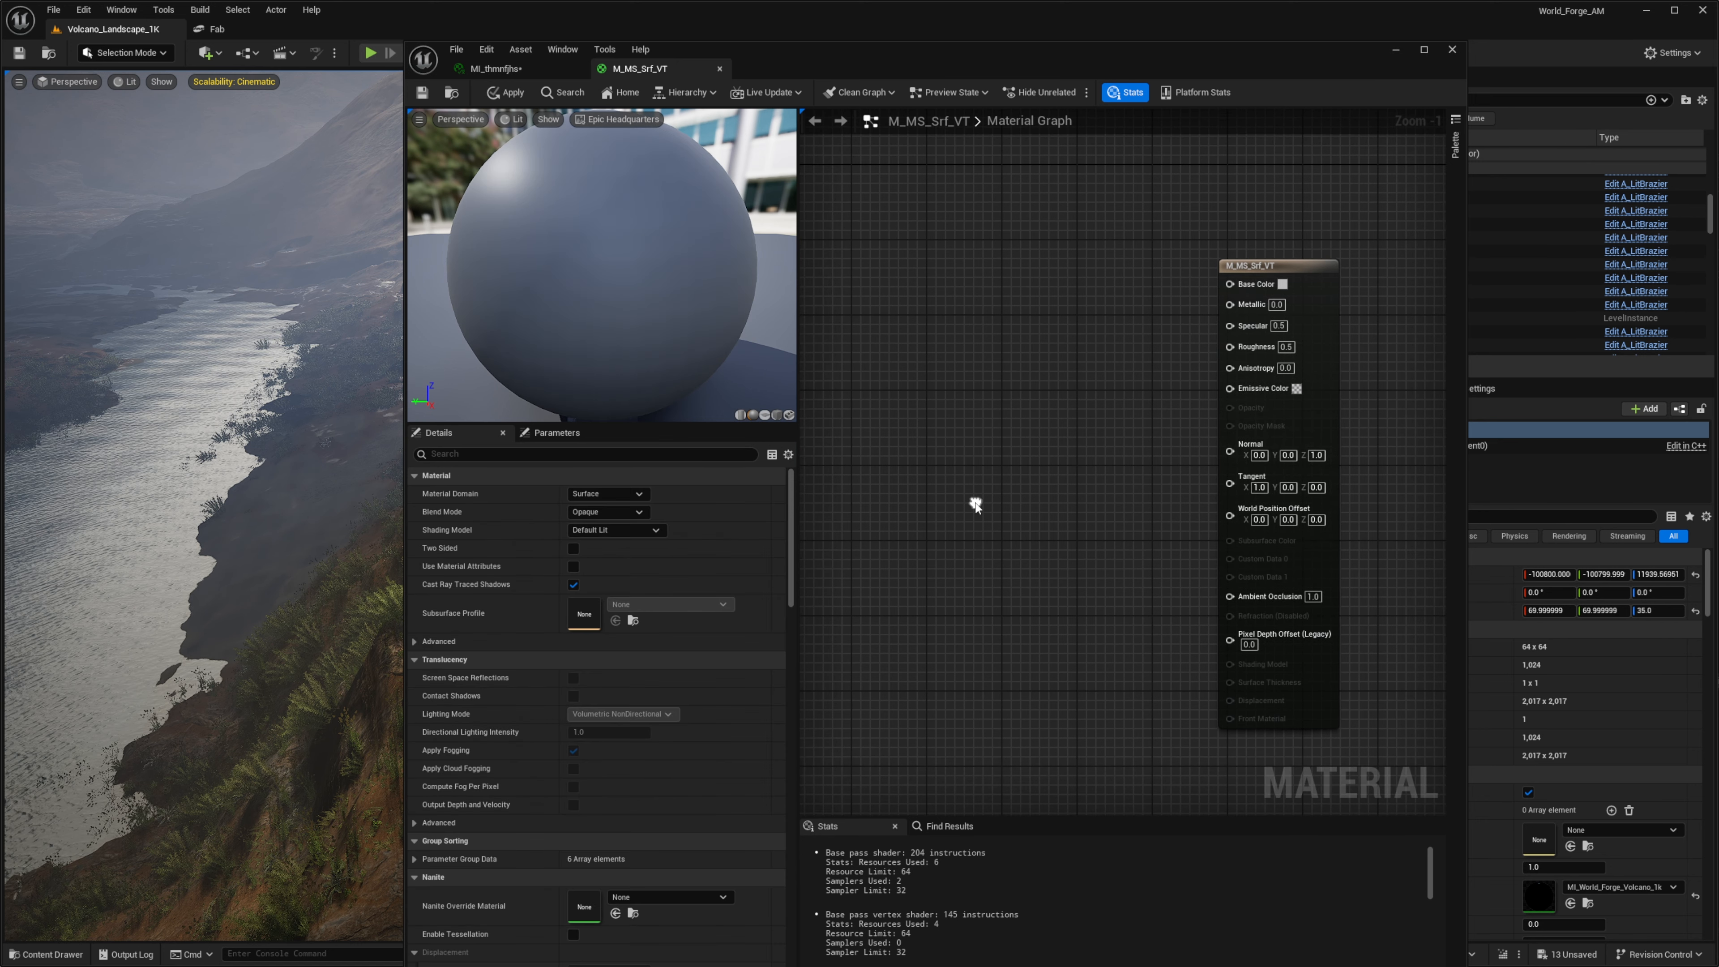
Add the T_thmnfjhs_8K_B and T_thmnfjhs_8K_N textures to the material graph as texture samples.
{"action": "key", "text": "ctrl+space"}
{"action": "left_click", "coordinate": [972, 751]}
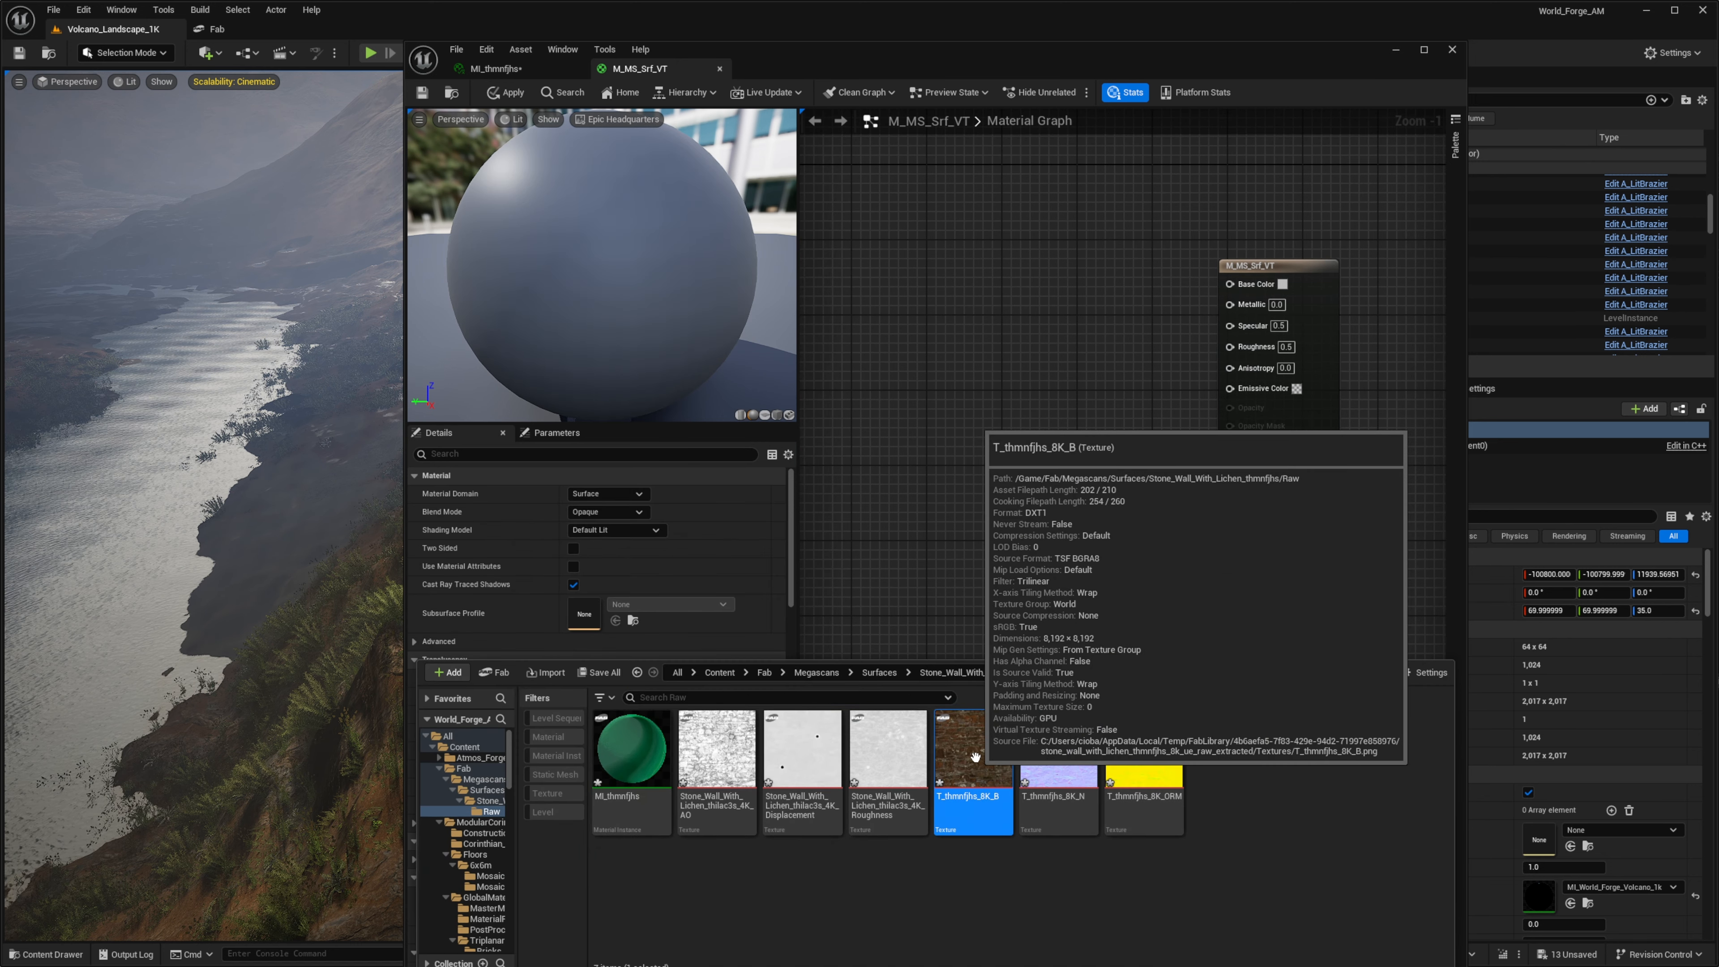
{"action": "left_click_drag", "start_coordinate": [972, 751], "coordinate": [941, 255]}
{"action": "left_click", "coordinate": [1059, 748]}
{"action": "right_click_drag", "start_coordinate": [1063, 710], "coordinate": [1036, 697]}
{"action": "key", "text": "ctrl+space"}
{"action": "left_click_drag", "start_coordinate": [1076, 762], "coordinate": [904, 444]}
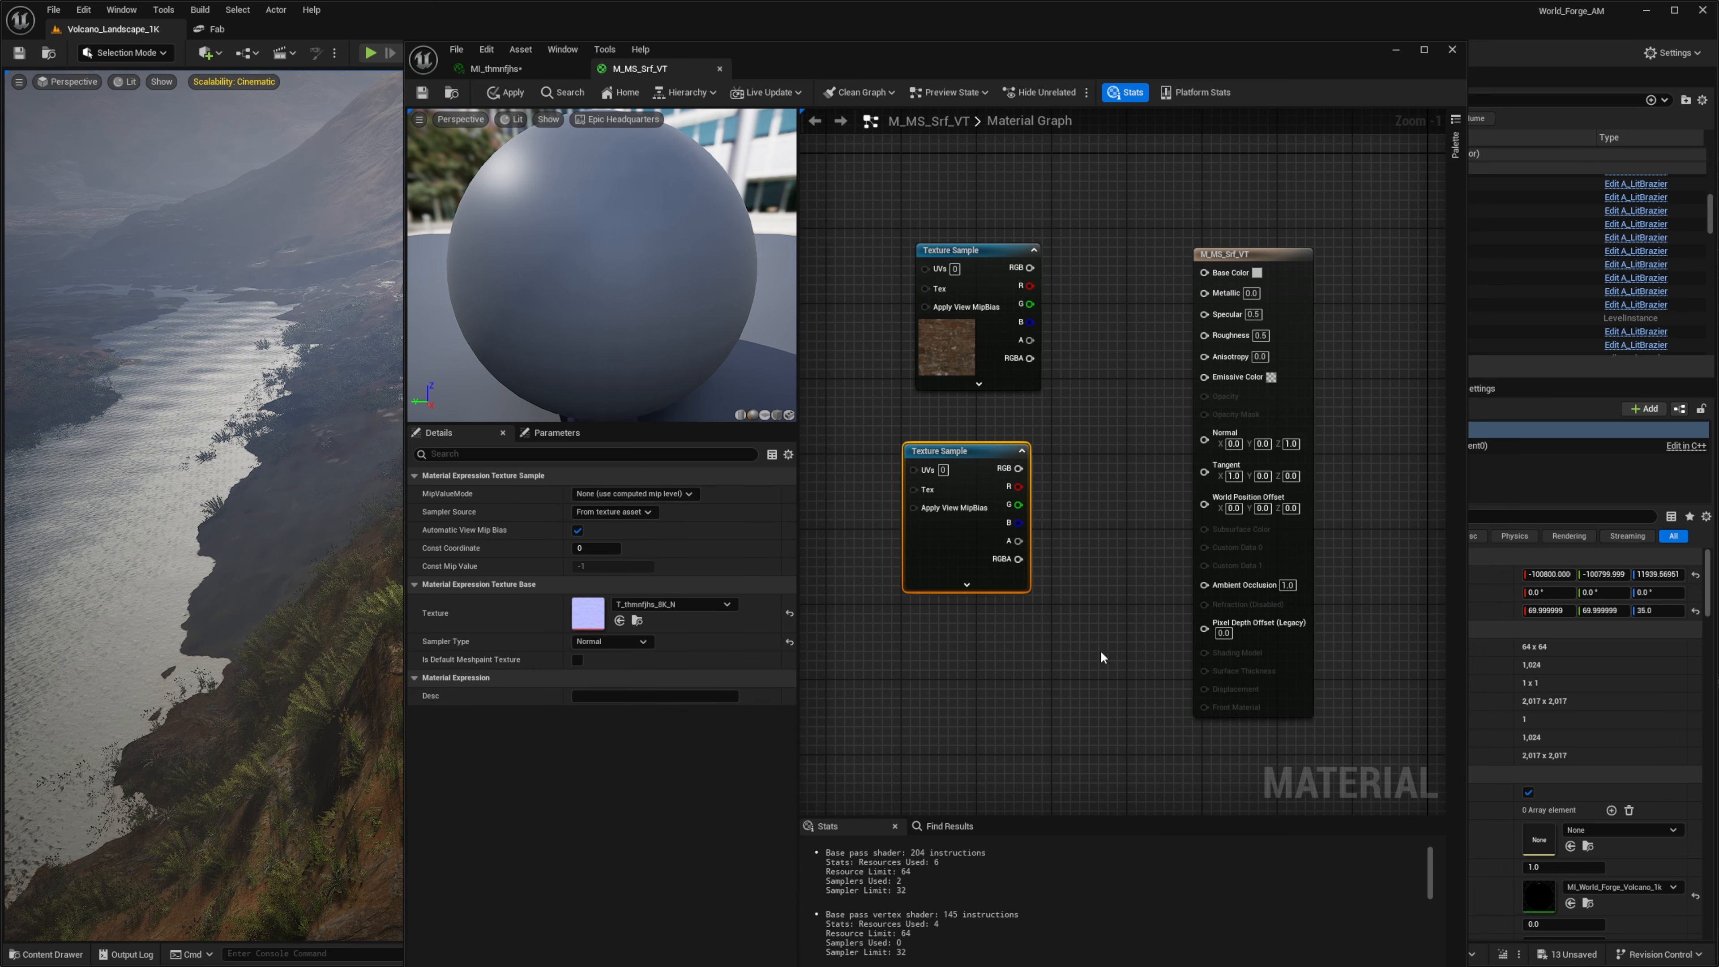
{"action": "left_click", "coordinate": [1105, 652]}
Add the T_thmnfjhs_8K_ORM texture as a texture sample beneath the normal map sample.
{"action": "right_click_drag", "start_coordinate": [1105, 652], "coordinate": [1104, 573]}
{"action": "key", "text": "ctrl+space"}
{"action": "left_click", "coordinate": [1161, 732]}
{"action": "left_click_drag", "start_coordinate": [1161, 732], "coordinate": [899, 569]}
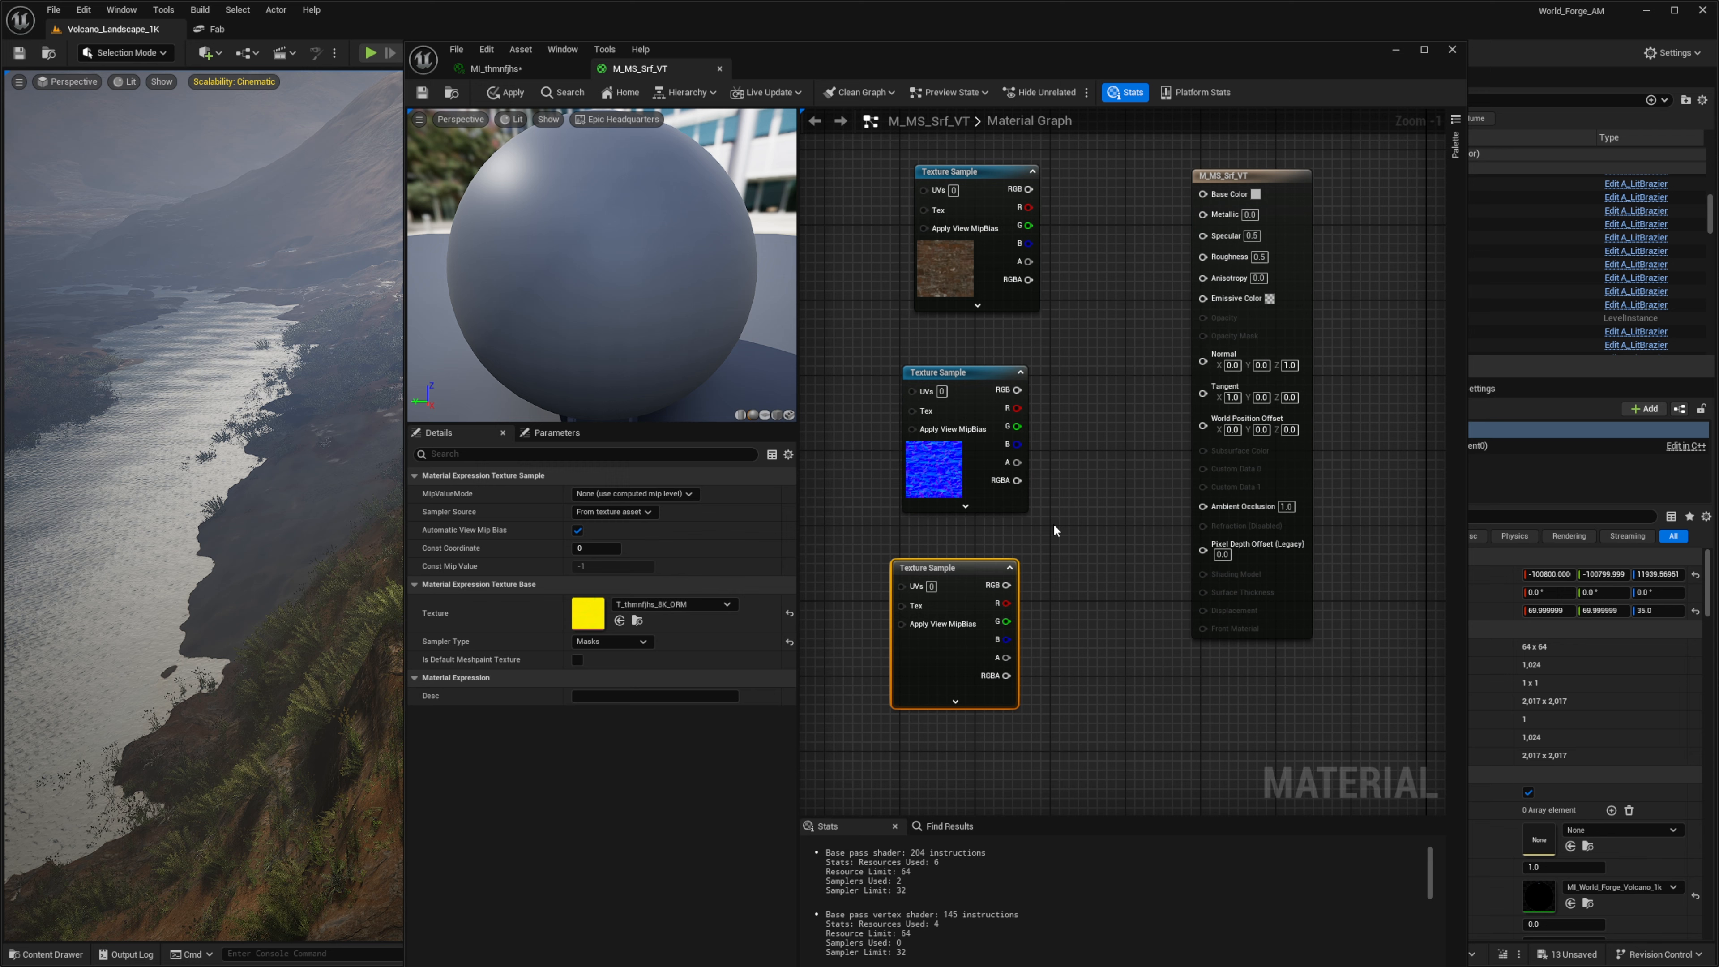
{"action": "left_click", "coordinate": [1071, 528]}
Connect the colour sample to Base Color, the normal sample to Normal, and ORM's R, G, B to Ambient Occlusion, Roughness, Metallic.
{"action": "right_click_drag", "start_coordinate": [1071, 528], "coordinate": [1041, 584]}
{"action": "left_click_drag", "start_coordinate": [997, 246], "coordinate": [1180, 251]}
{"action": "left_click_drag", "start_coordinate": [986, 445], "coordinate": [1170, 409]}
{"action": "left_click_drag", "start_coordinate": [975, 659], "coordinate": [1172, 290]}
{"action": "left_click_drag", "start_coordinate": [1182, 397], "coordinate": [1171, 546]}
{"action": "left_click_drag", "start_coordinate": [975, 678], "coordinate": [1172, 312]}
{"action": "left_click_drag", "start_coordinate": [975, 696], "coordinate": [1173, 273]}
Compare the new texture network with the material's original Base Color, ORM and Normal node groups.
{"action": "right_click_drag", "start_coordinate": [981, 175], "coordinate": [941, 166]}
{"action": "left_click_drag", "start_coordinate": [971, 167], "coordinate": [907, 657]}
{"action": "left_click", "coordinate": [991, 214]}
{"action": "right_click_drag", "start_coordinate": [990, 214], "coordinate": [1078, 272]}
{"action": "scroll", "coordinate": [926, 428], "scroll_direction": "down", "scroll_amount": 3}
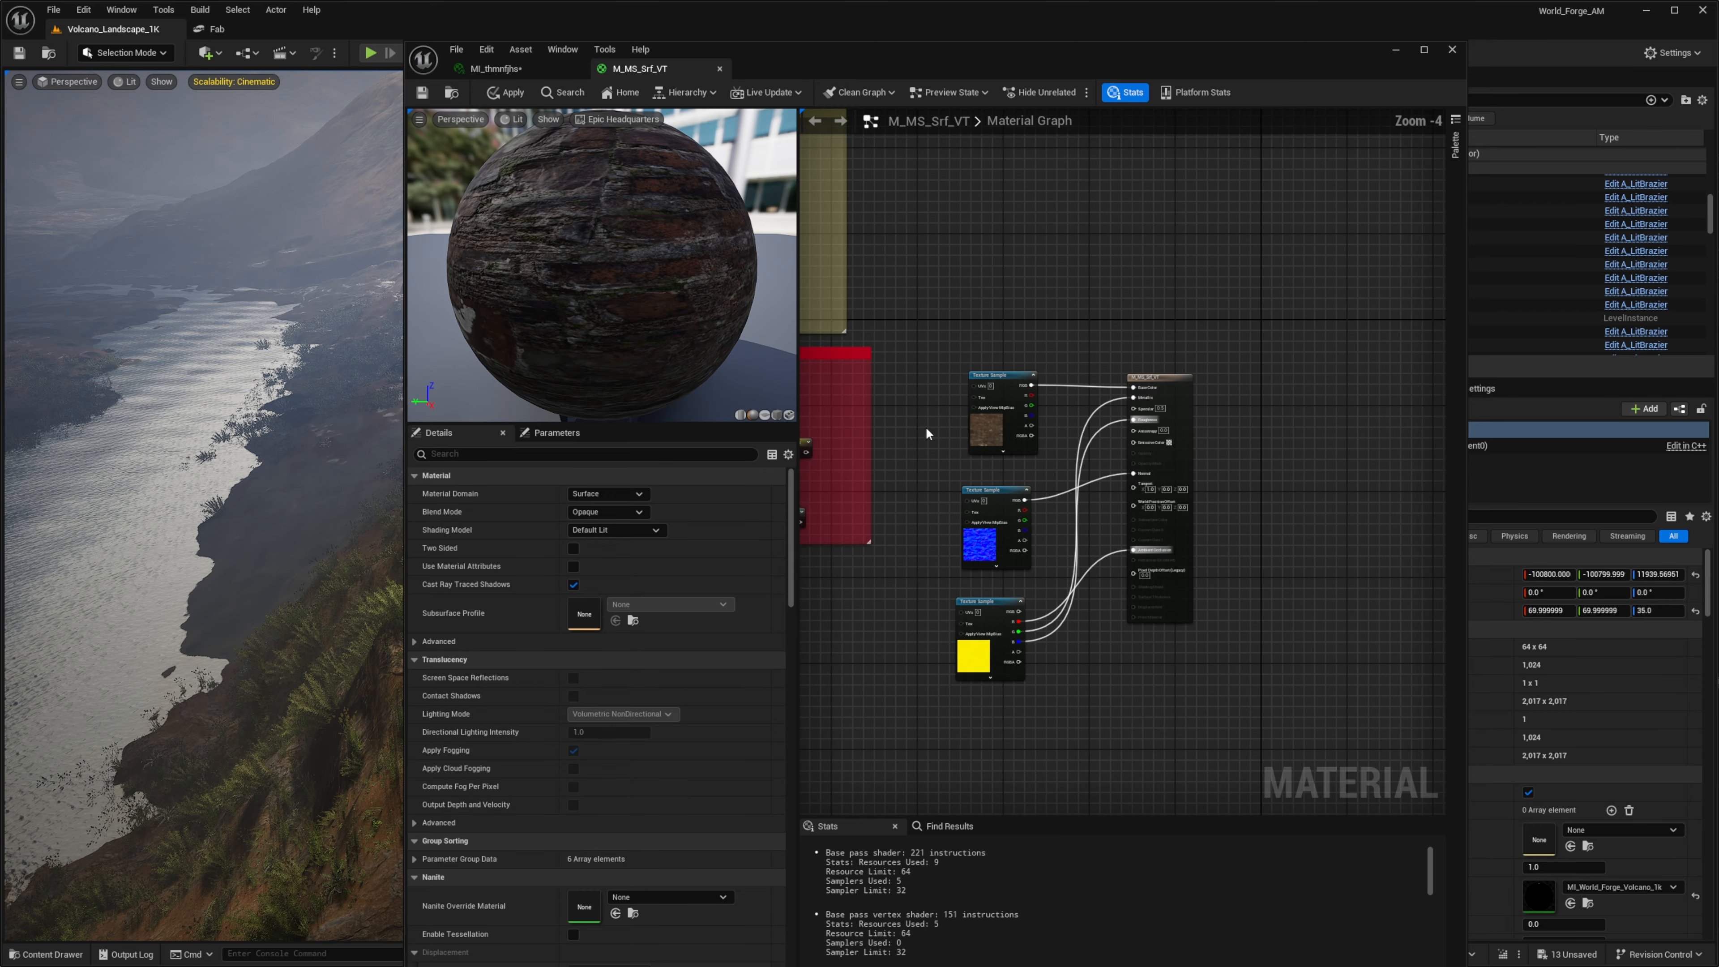
{"action": "right_click_drag", "start_coordinate": [927, 433], "coordinate": [1465, 567]}
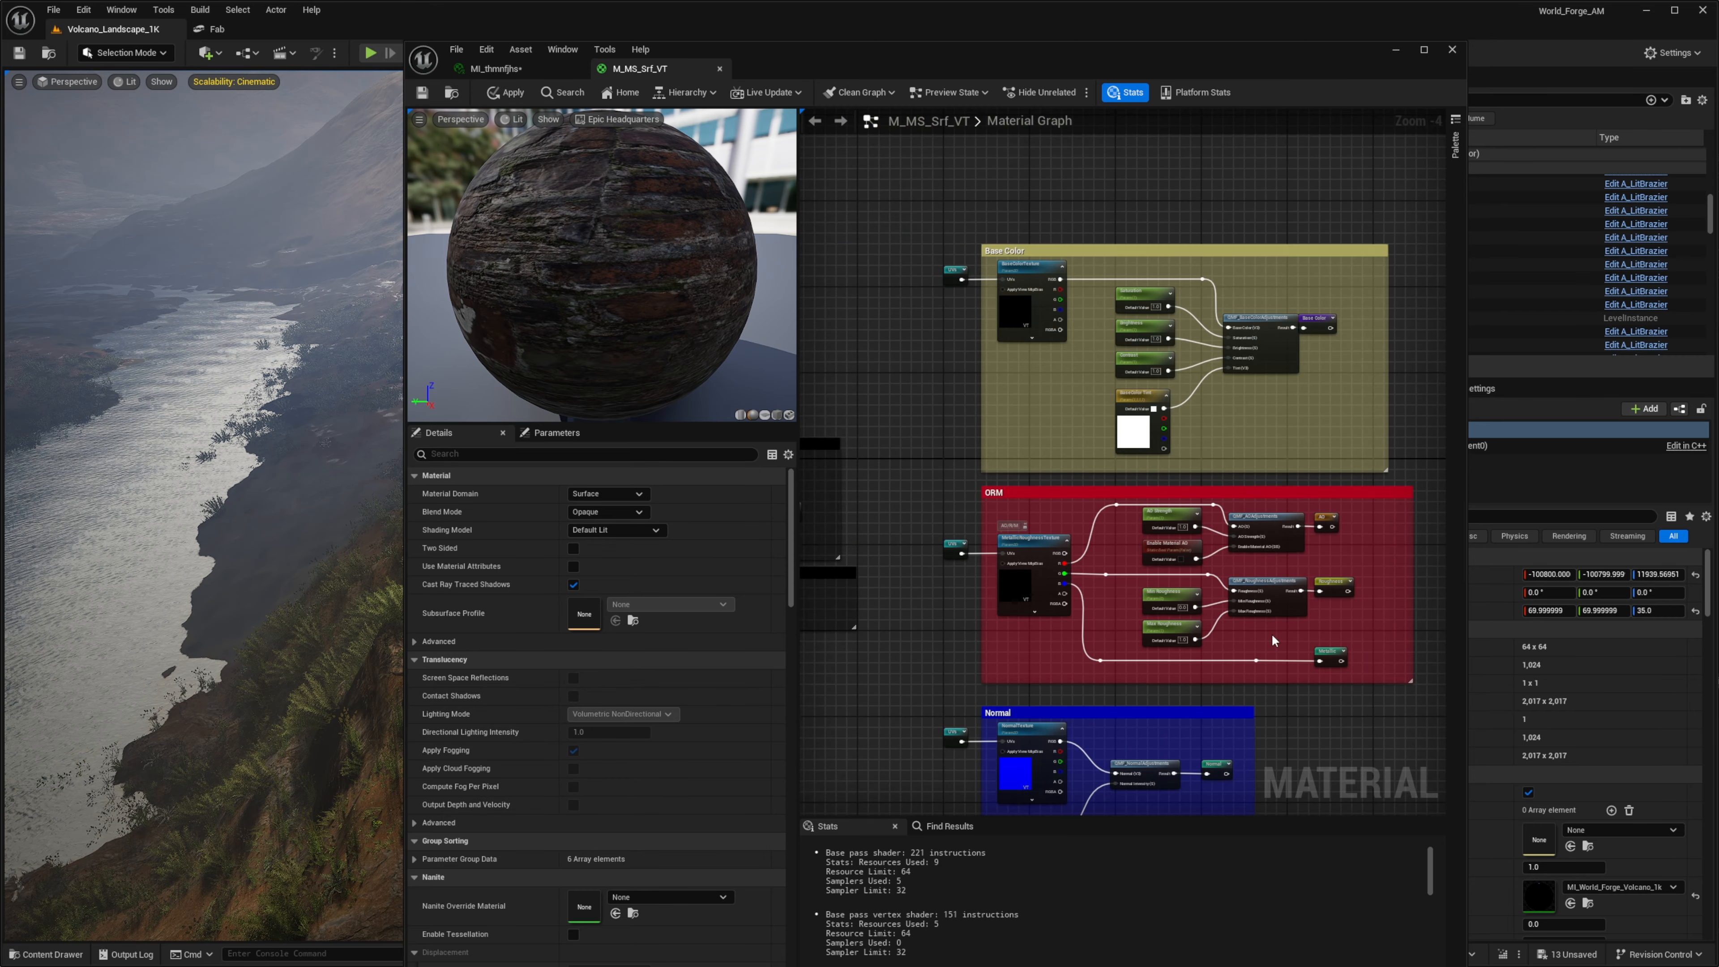
{"action": "right_click_drag", "start_coordinate": [1178, 564], "coordinate": [964, 511]}
{"action": "right_click_drag", "start_coordinate": [1174, 499], "coordinate": [828, 410]}
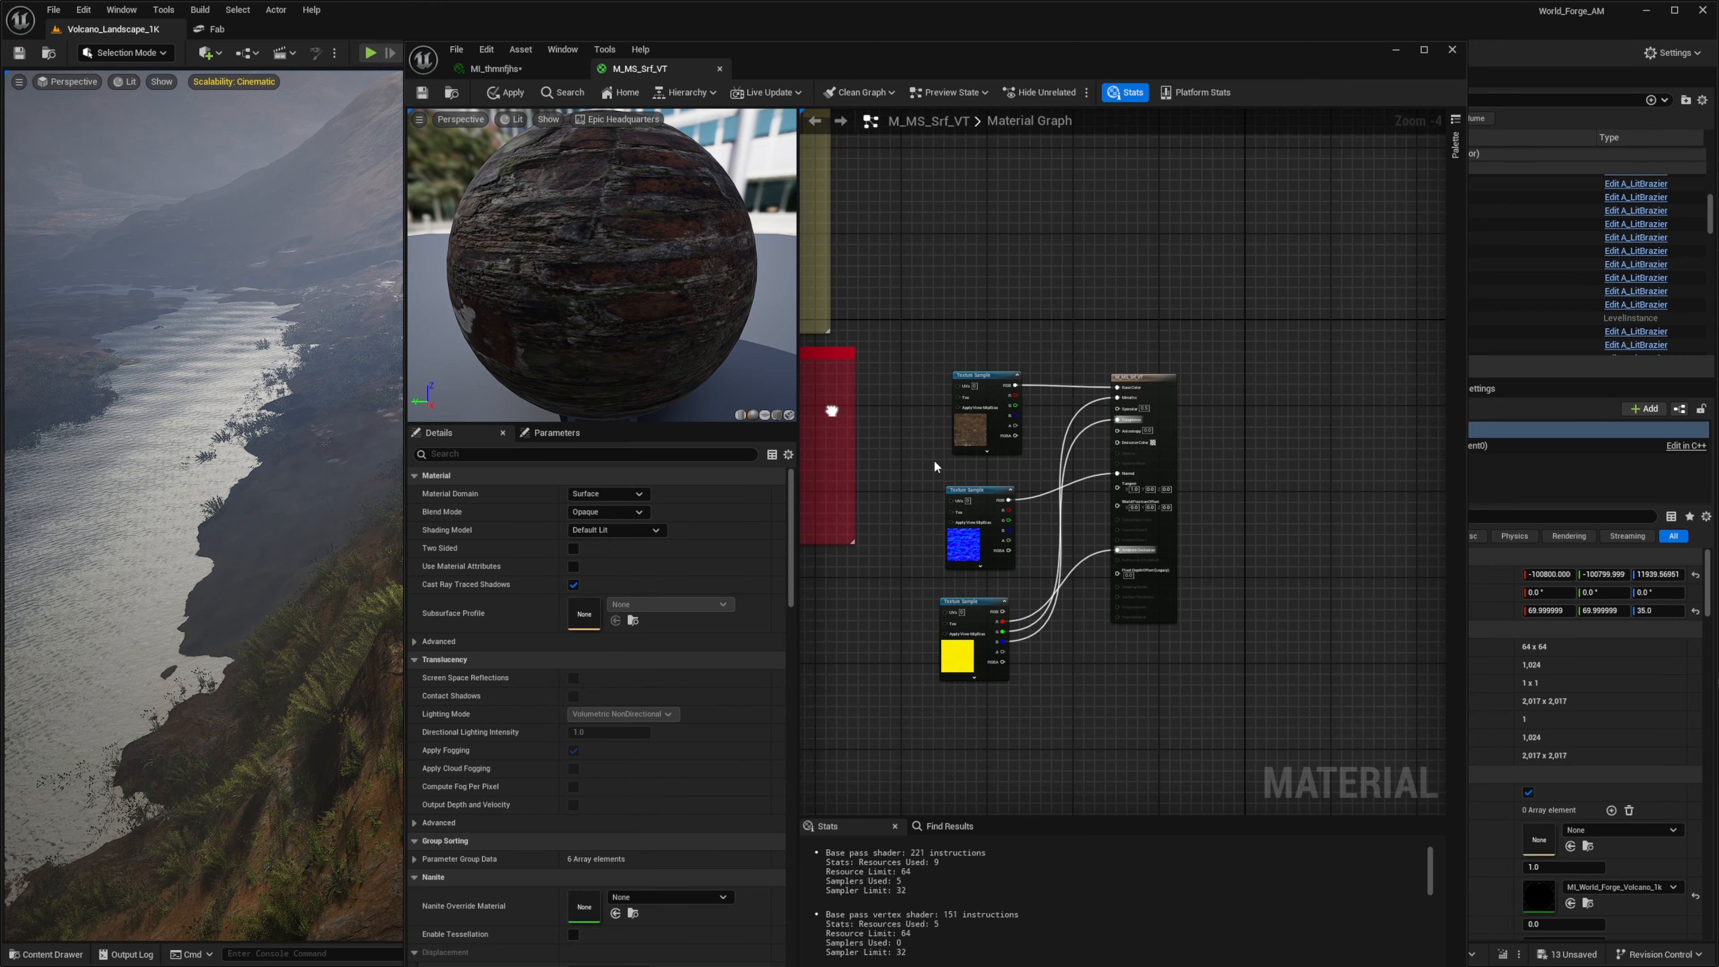
Apply the rewired texture network to the M_MS_Srf_VT material.
{"action": "scroll", "coordinate": [1020, 480], "scroll_direction": "up", "scroll_amount": 2}
{"action": "left_click_drag", "start_coordinate": [1056, 284], "coordinate": [895, 781]}
{"action": "left_click", "coordinate": [1122, 532]}
{"action": "right_click_drag", "start_coordinate": [1117, 544], "coordinate": [1111, 466]}
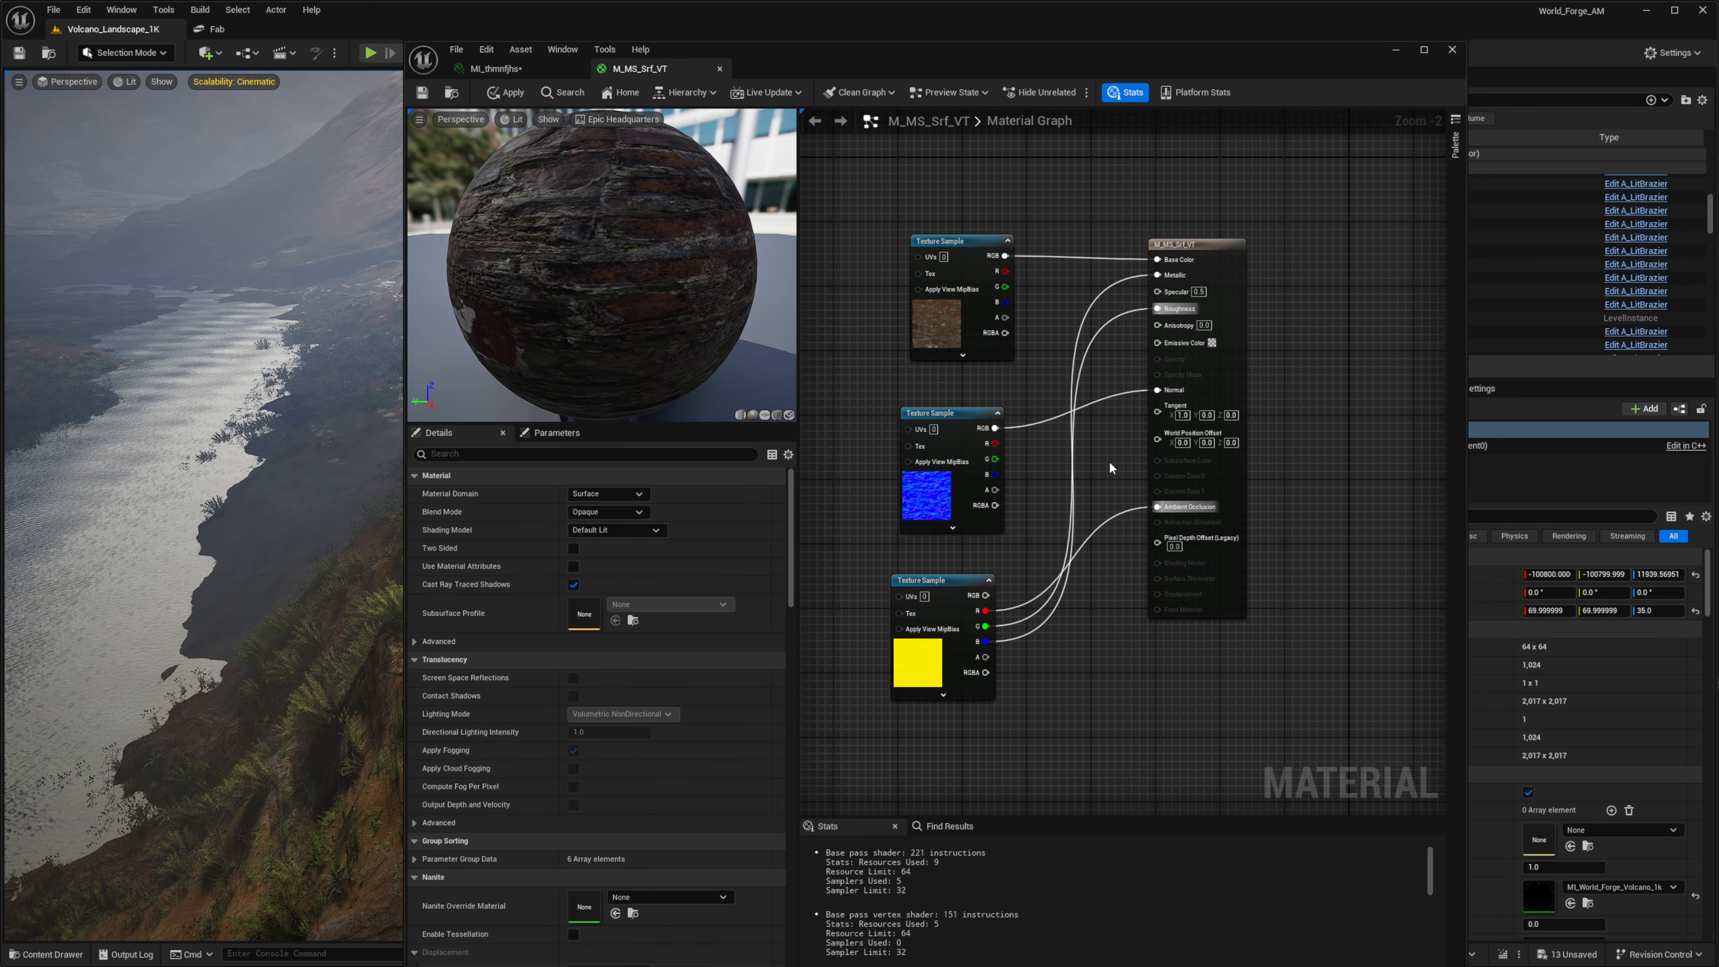
{"action": "scroll", "coordinate": [1114, 469], "scroll_direction": "up", "scroll_amount": 1}
{"action": "key", "text": "ctrl+s"}
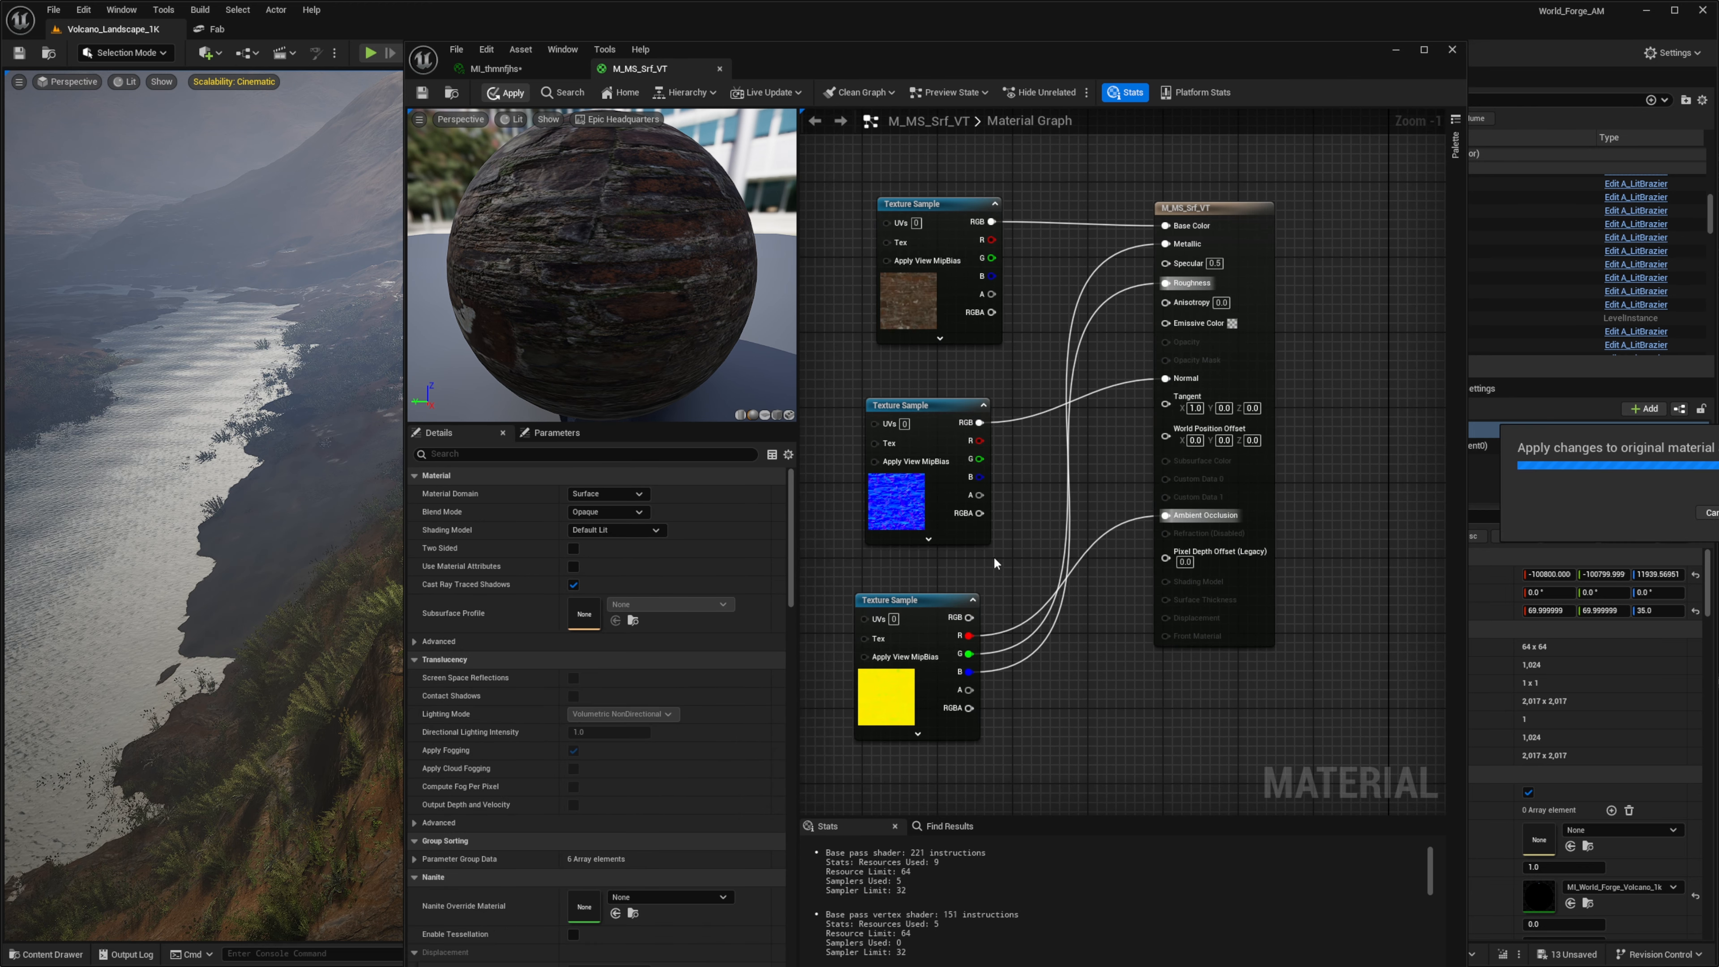
Enable tessellation in the material's Nanite settings.
{"action": "right_click_drag", "start_coordinate": [1119, 703], "coordinate": [1129, 608]}
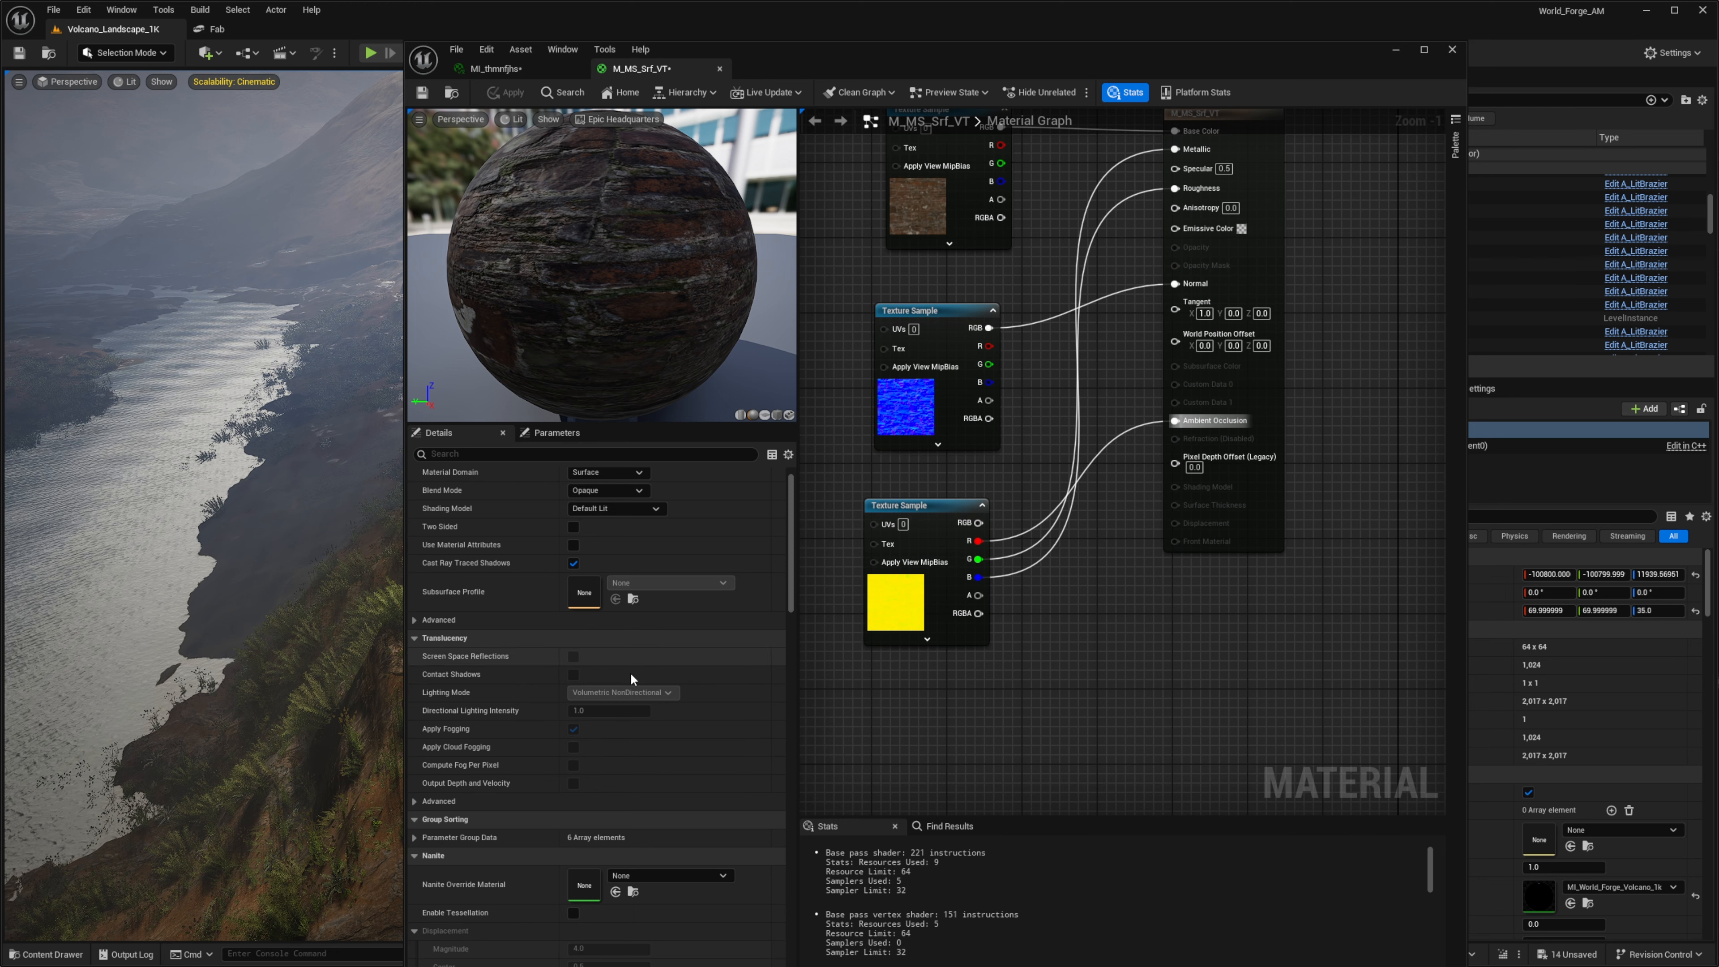
{"action": "scroll", "coordinate": [539, 793], "scroll_direction": "down", "scroll_amount": 4}
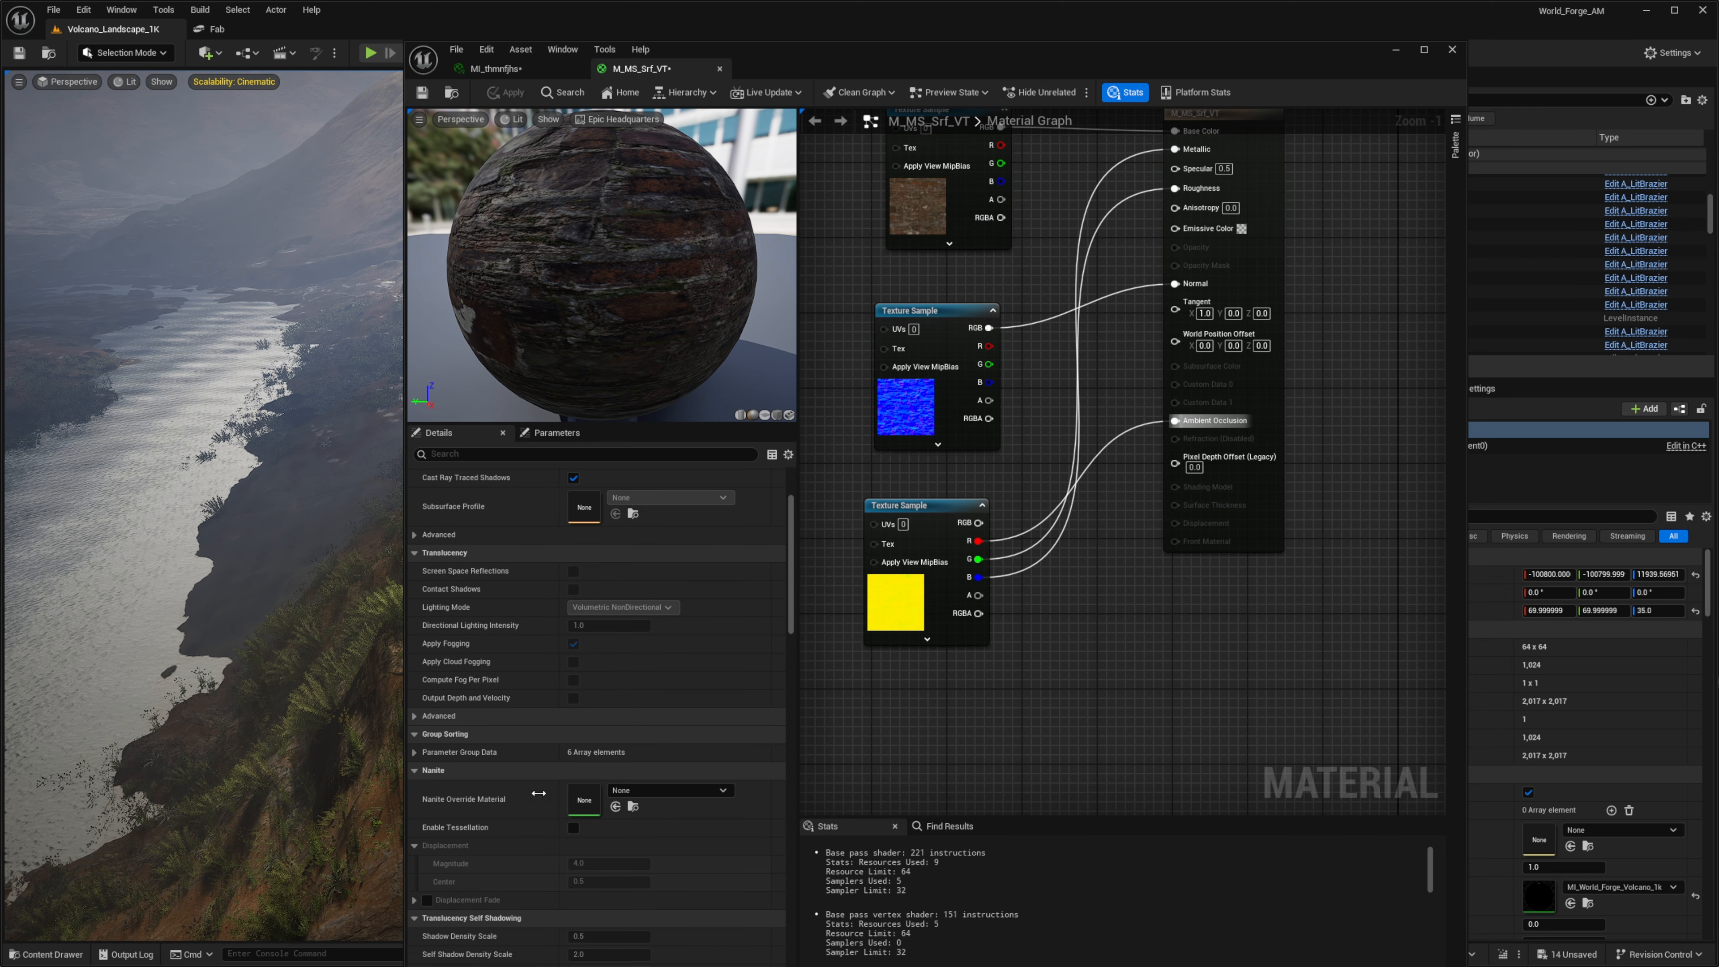
{"action": "left_click", "coordinate": [575, 830]}
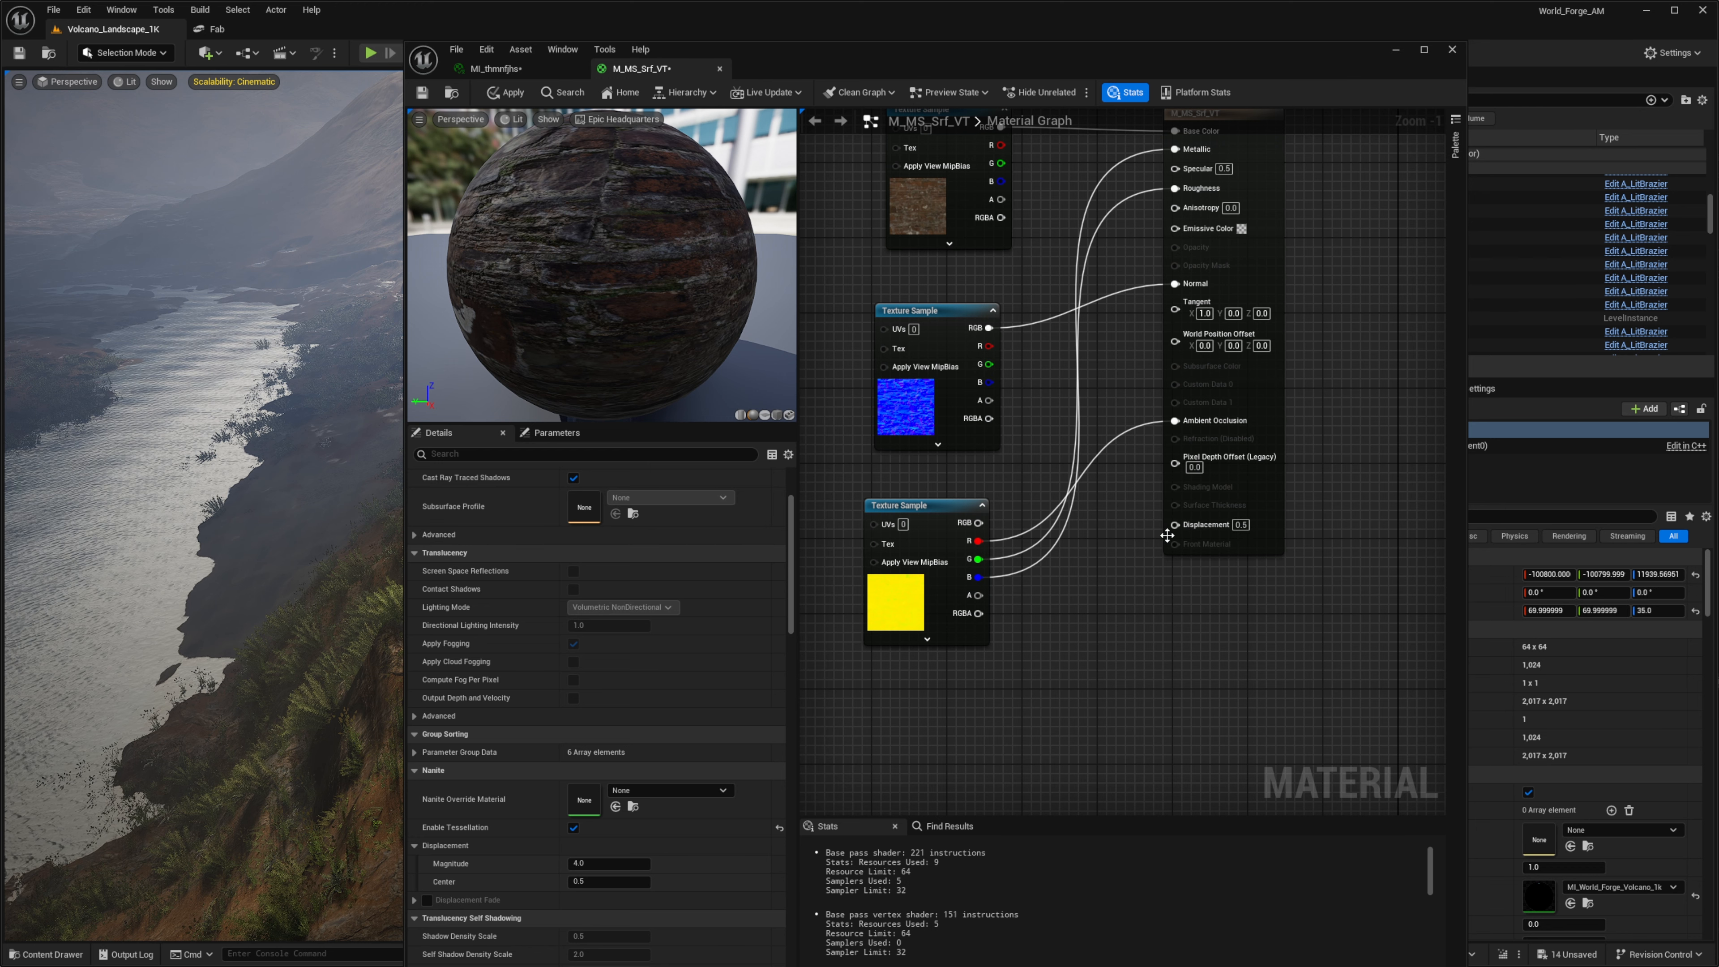
Add the Stone_Wall_With_Lichen_thilac3s_4K_Displacement texture as a sample and connect its RGB output to Displacement.
{"action": "right_click_drag", "start_coordinate": [1085, 606], "coordinate": [1230, 461]}
{"action": "key", "text": "ctrl+space"}
{"action": "left_click", "coordinate": [1081, 868]}
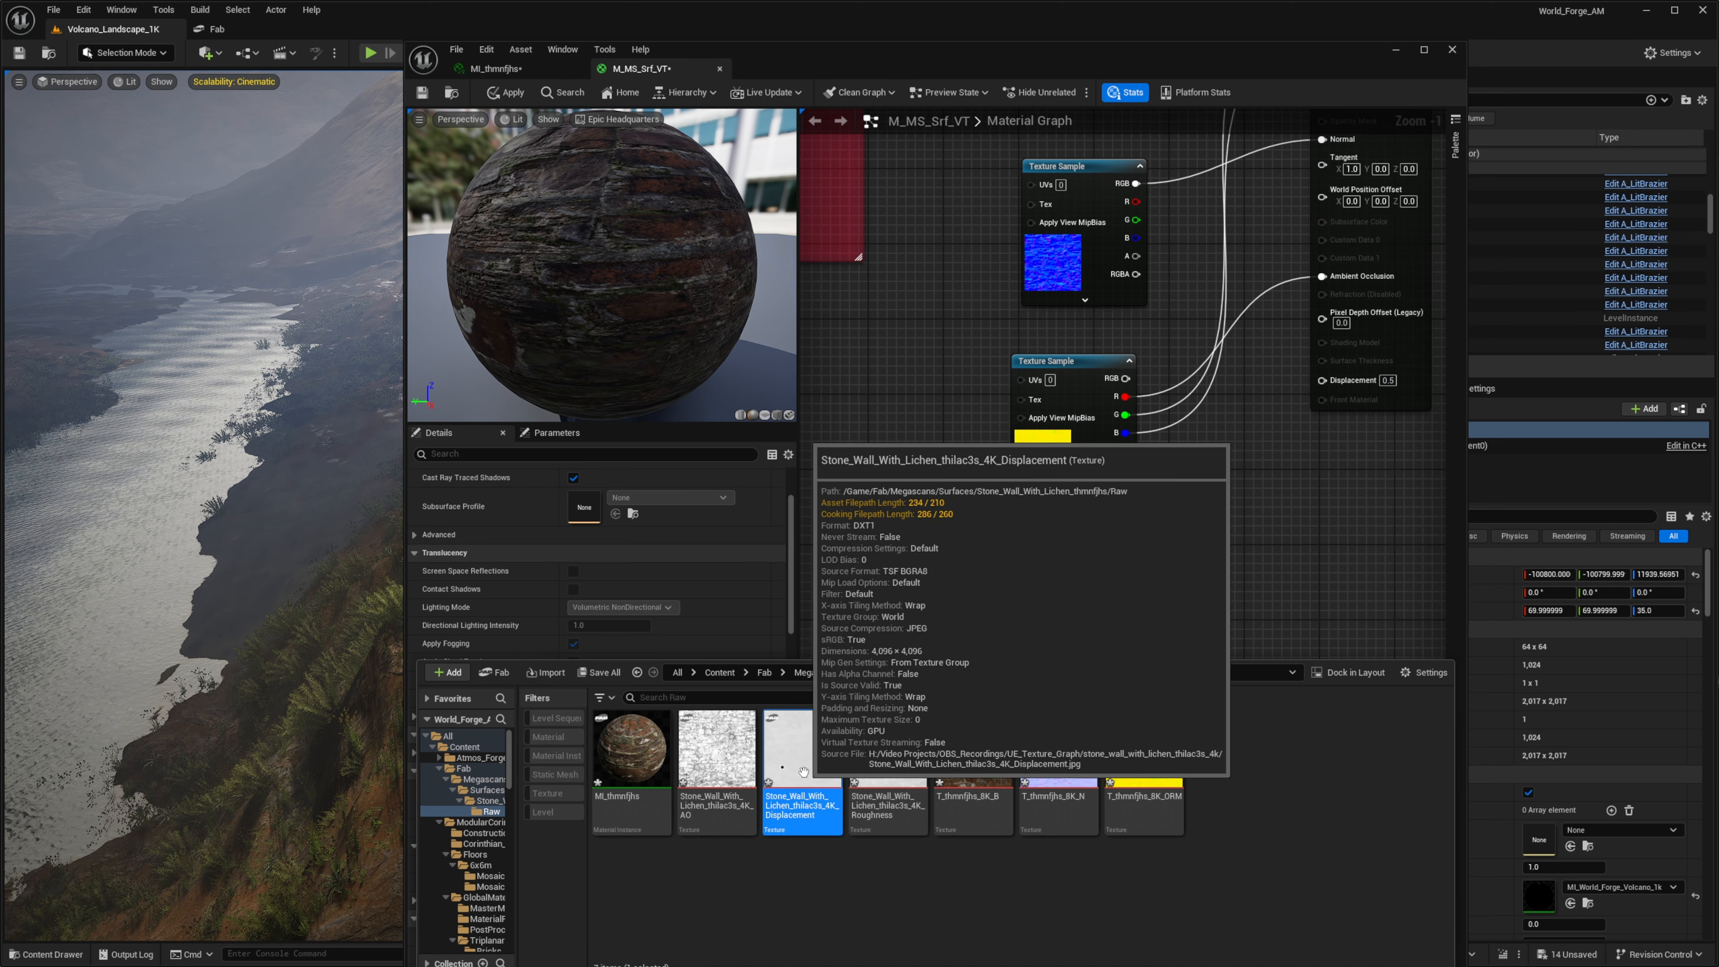
{"action": "left_click_drag", "start_coordinate": [808, 784], "coordinate": [1022, 552]}
{"action": "right_click_drag", "start_coordinate": [1195, 503], "coordinate": [1081, 568]}
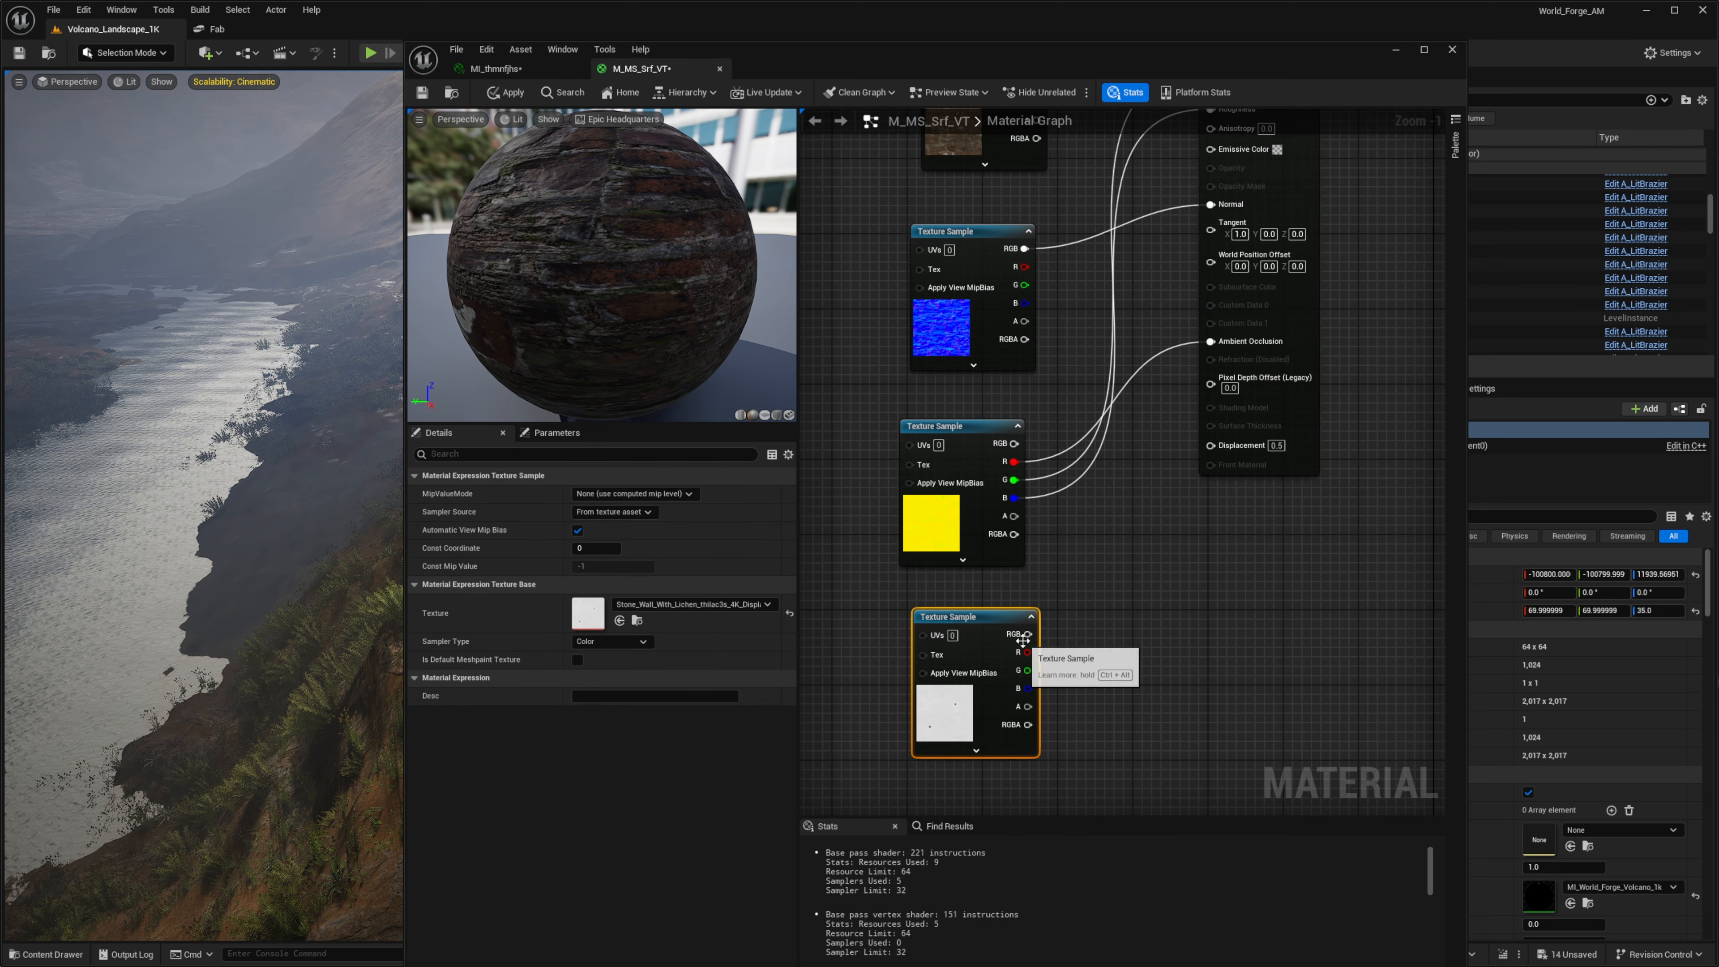
{"action": "left_click_drag", "start_coordinate": [1028, 633], "coordinate": [1231, 455]}
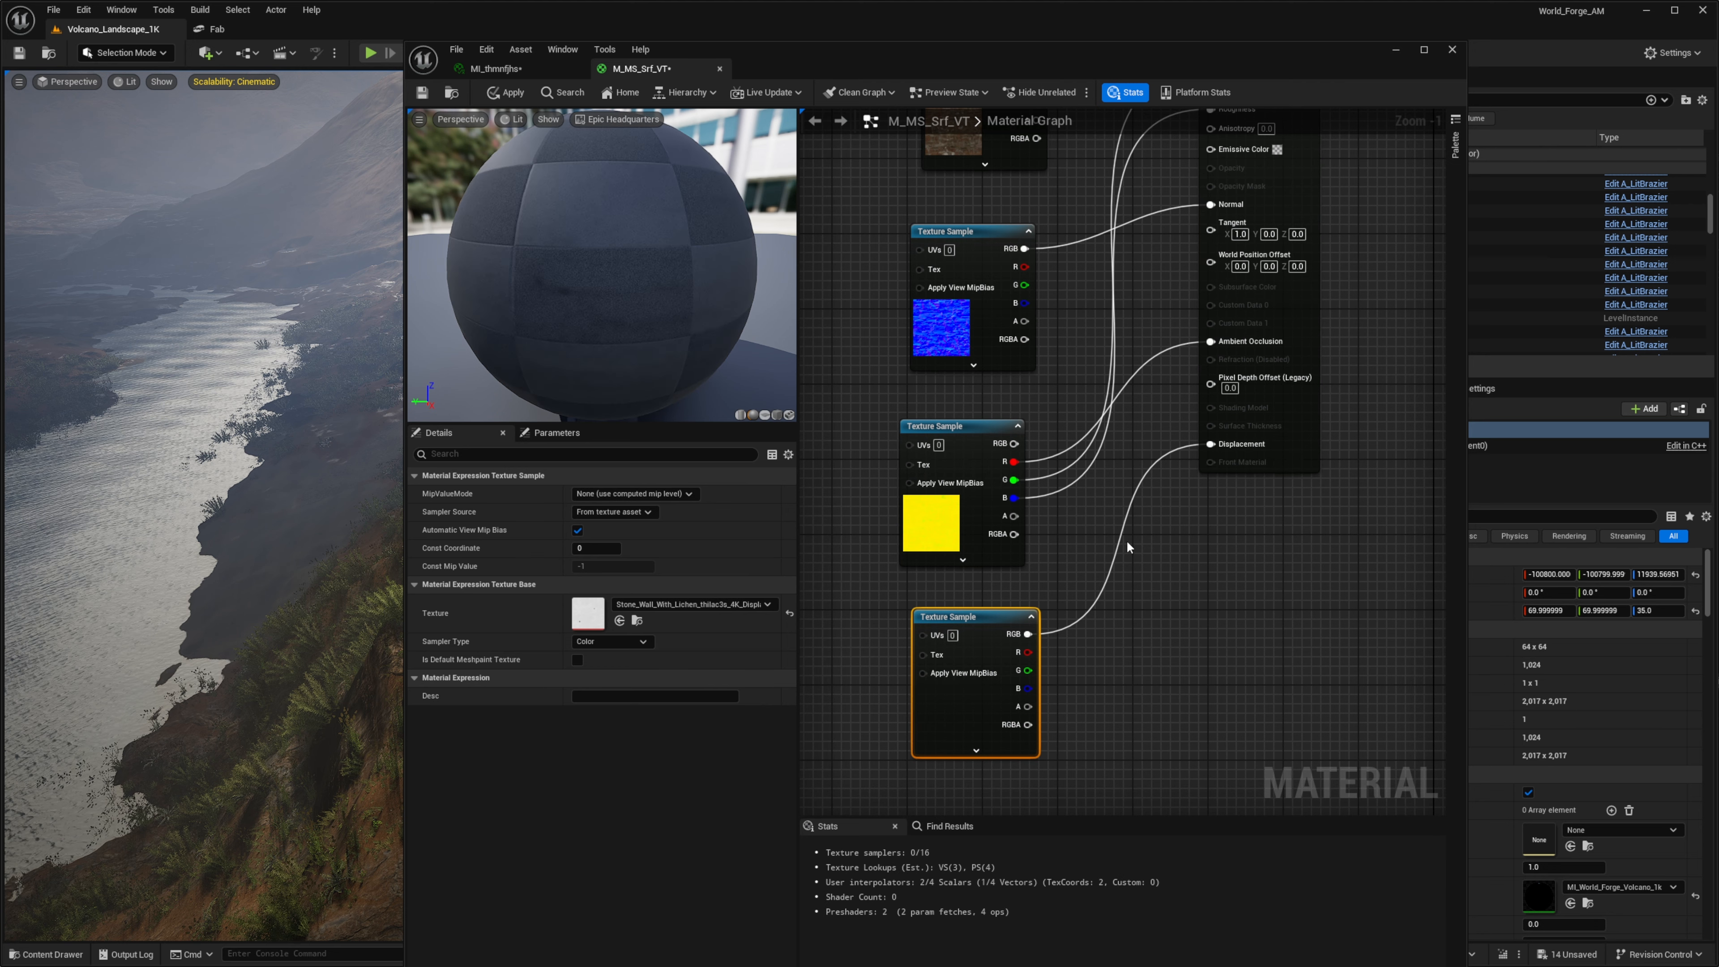
Move the displacement texture sample close beneath the ORM sample and select the ORM sample.
{"action": "scroll", "coordinate": [1015, 745], "scroll_direction": "down", "scroll_amount": 2}
{"action": "right_click_drag", "start_coordinate": [984, 755], "coordinate": [1013, 704]}
{"action": "left_click_drag", "start_coordinate": [994, 696], "coordinate": [1012, 607]}
{"action": "left_click", "coordinate": [940, 721]}
{"action": "left_click_drag", "start_coordinate": [1018, 715], "coordinate": [1054, 683]}
{"action": "right_click_drag", "start_coordinate": [1089, 597], "coordinate": [1086, 633]}
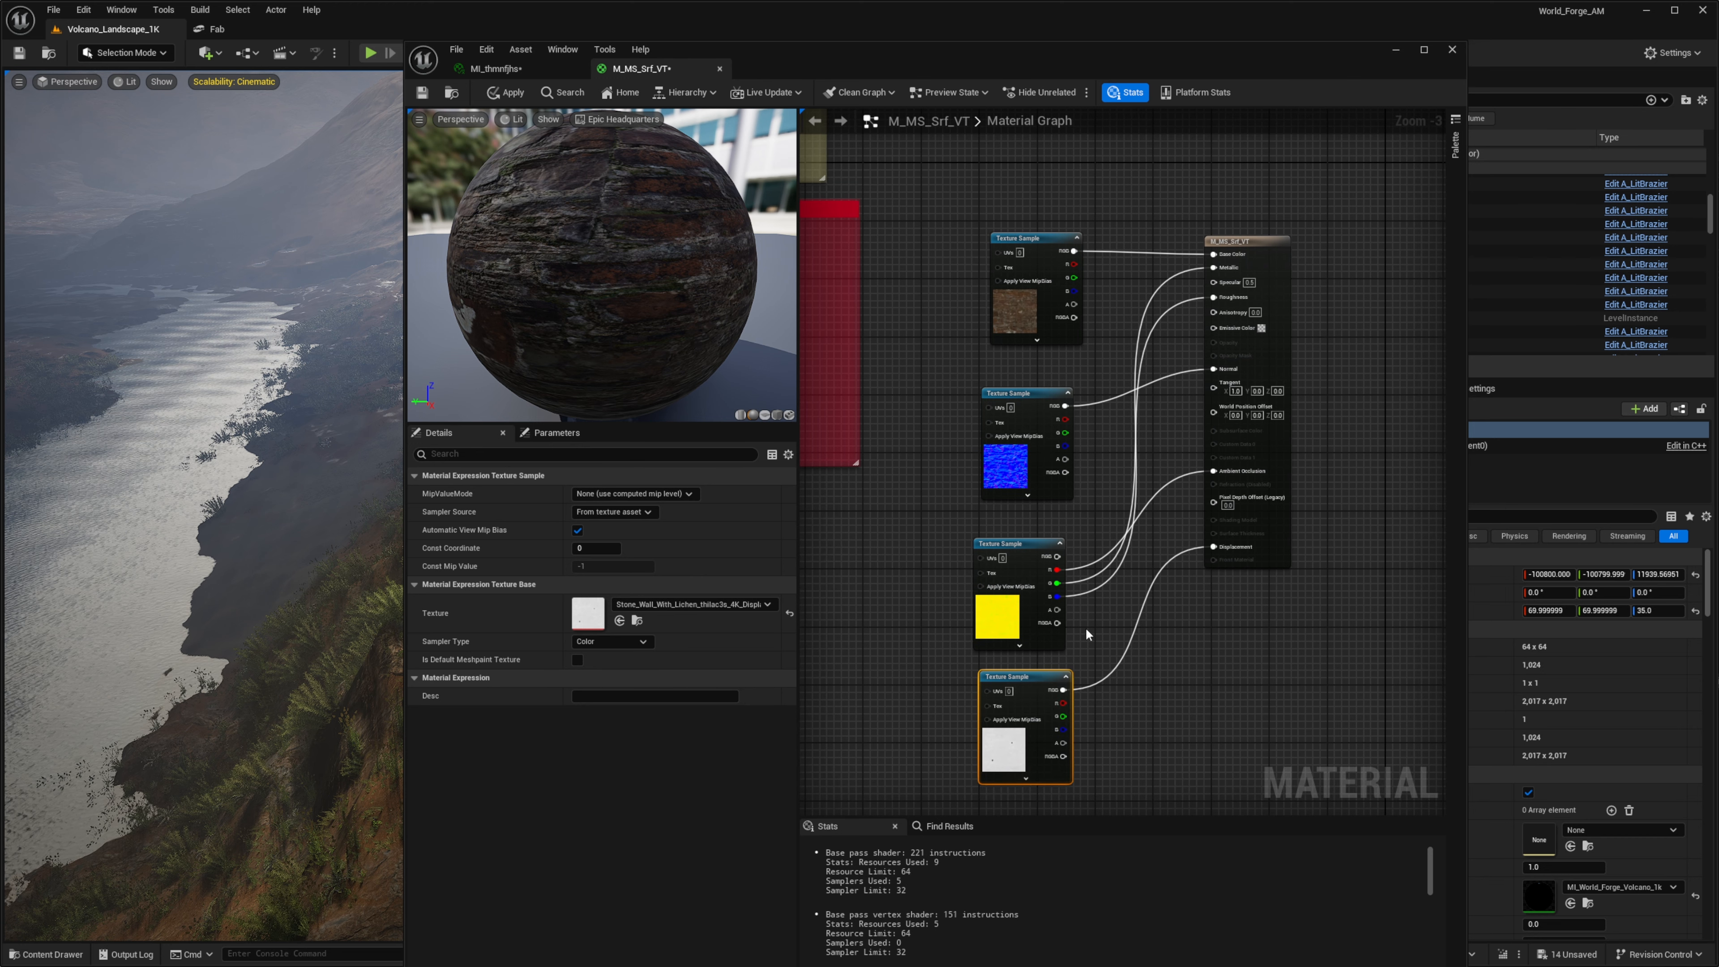
{"action": "left_click", "coordinate": [1009, 591]}
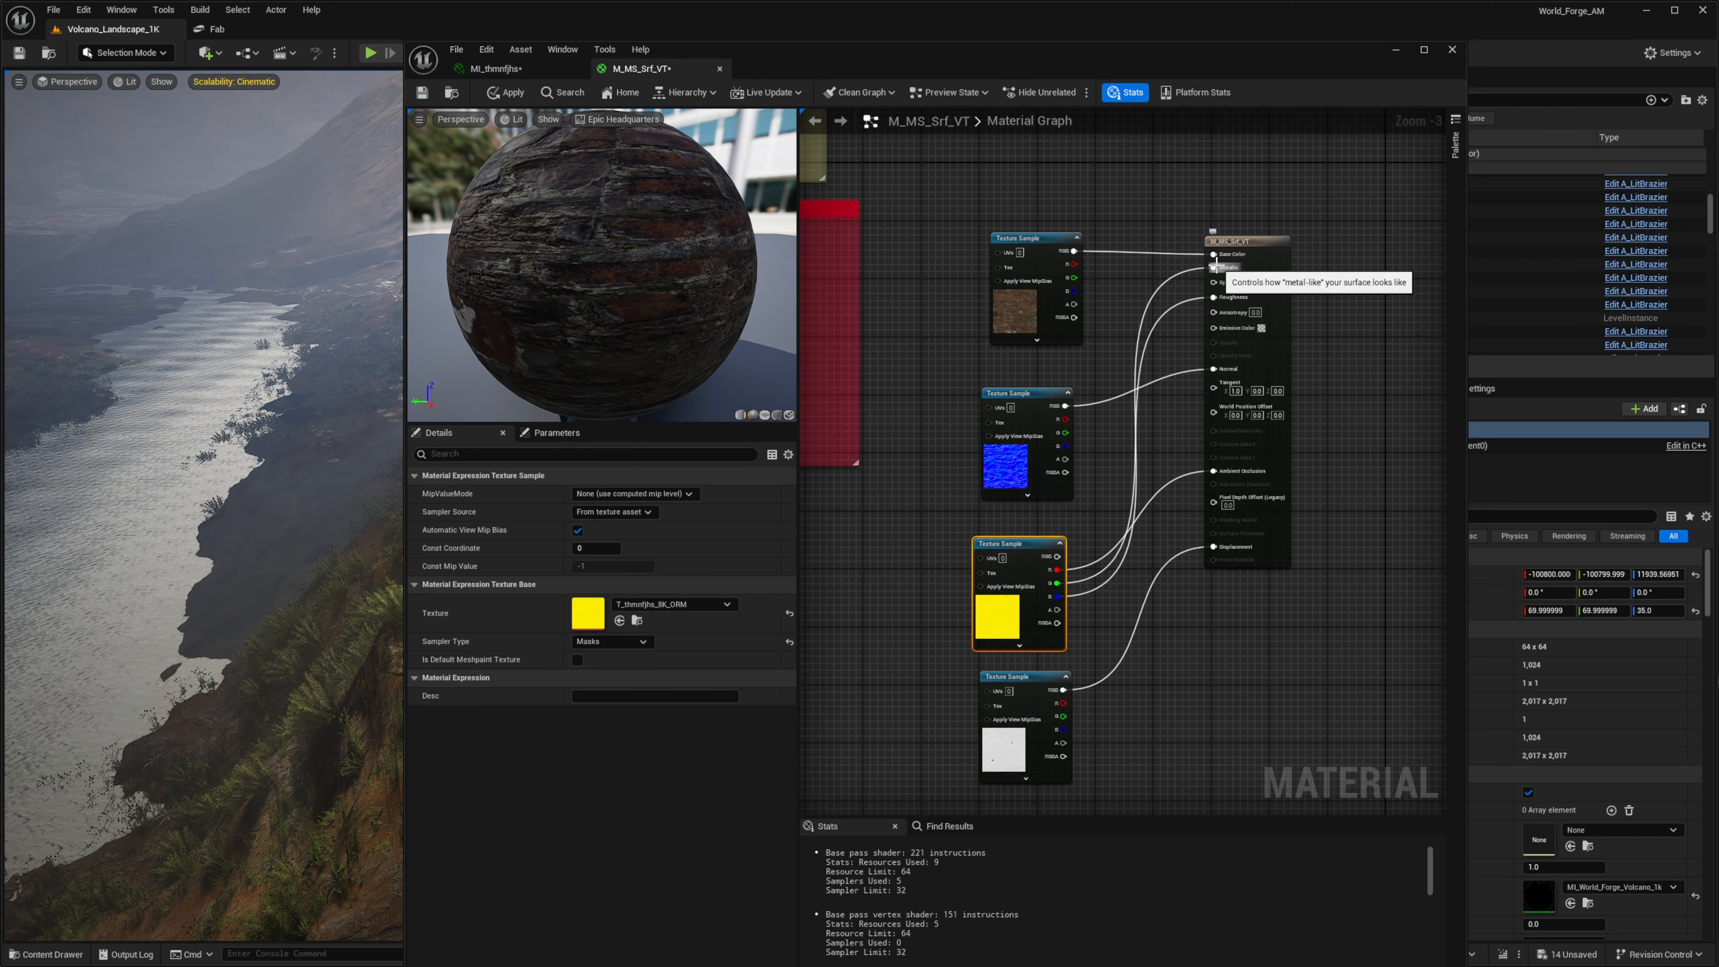
Align the ORM texture sample in one column with the normal and displacement samples.
{"action": "left_click_drag", "start_coordinate": [1031, 602], "coordinate": [976, 617]}
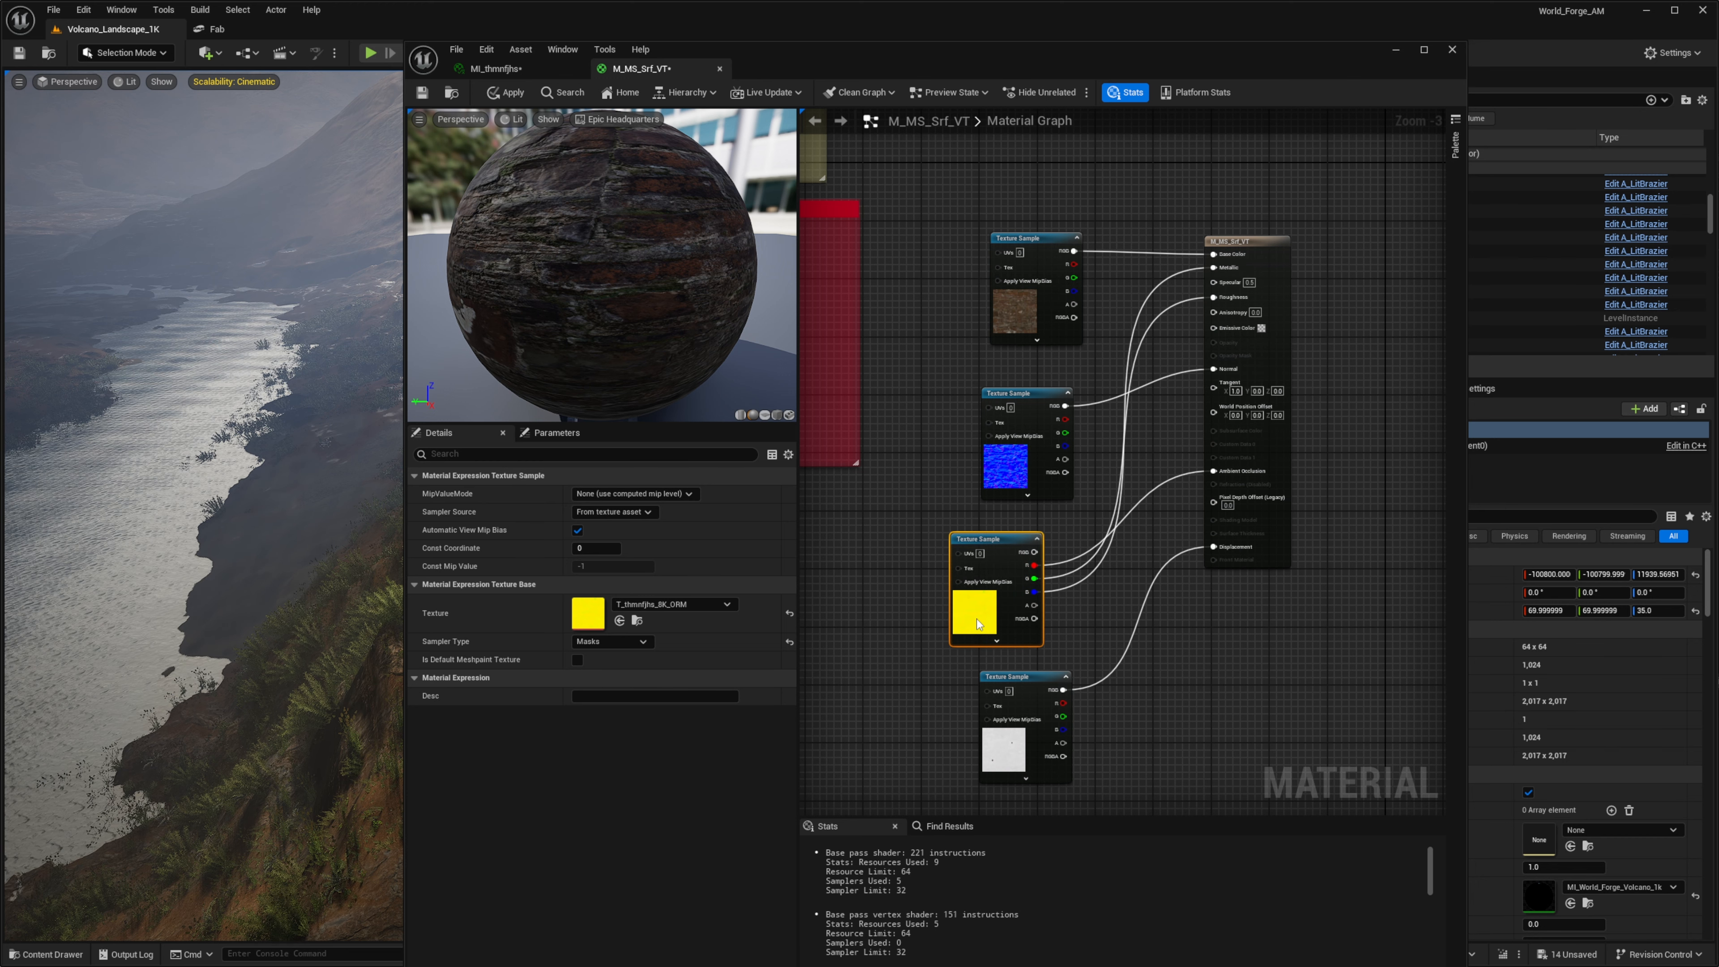
{"action": "right_click_drag", "start_coordinate": [896, 654], "coordinate": [925, 643]}
{"action": "right_click_drag", "start_coordinate": [1135, 633], "coordinate": [1162, 622]}
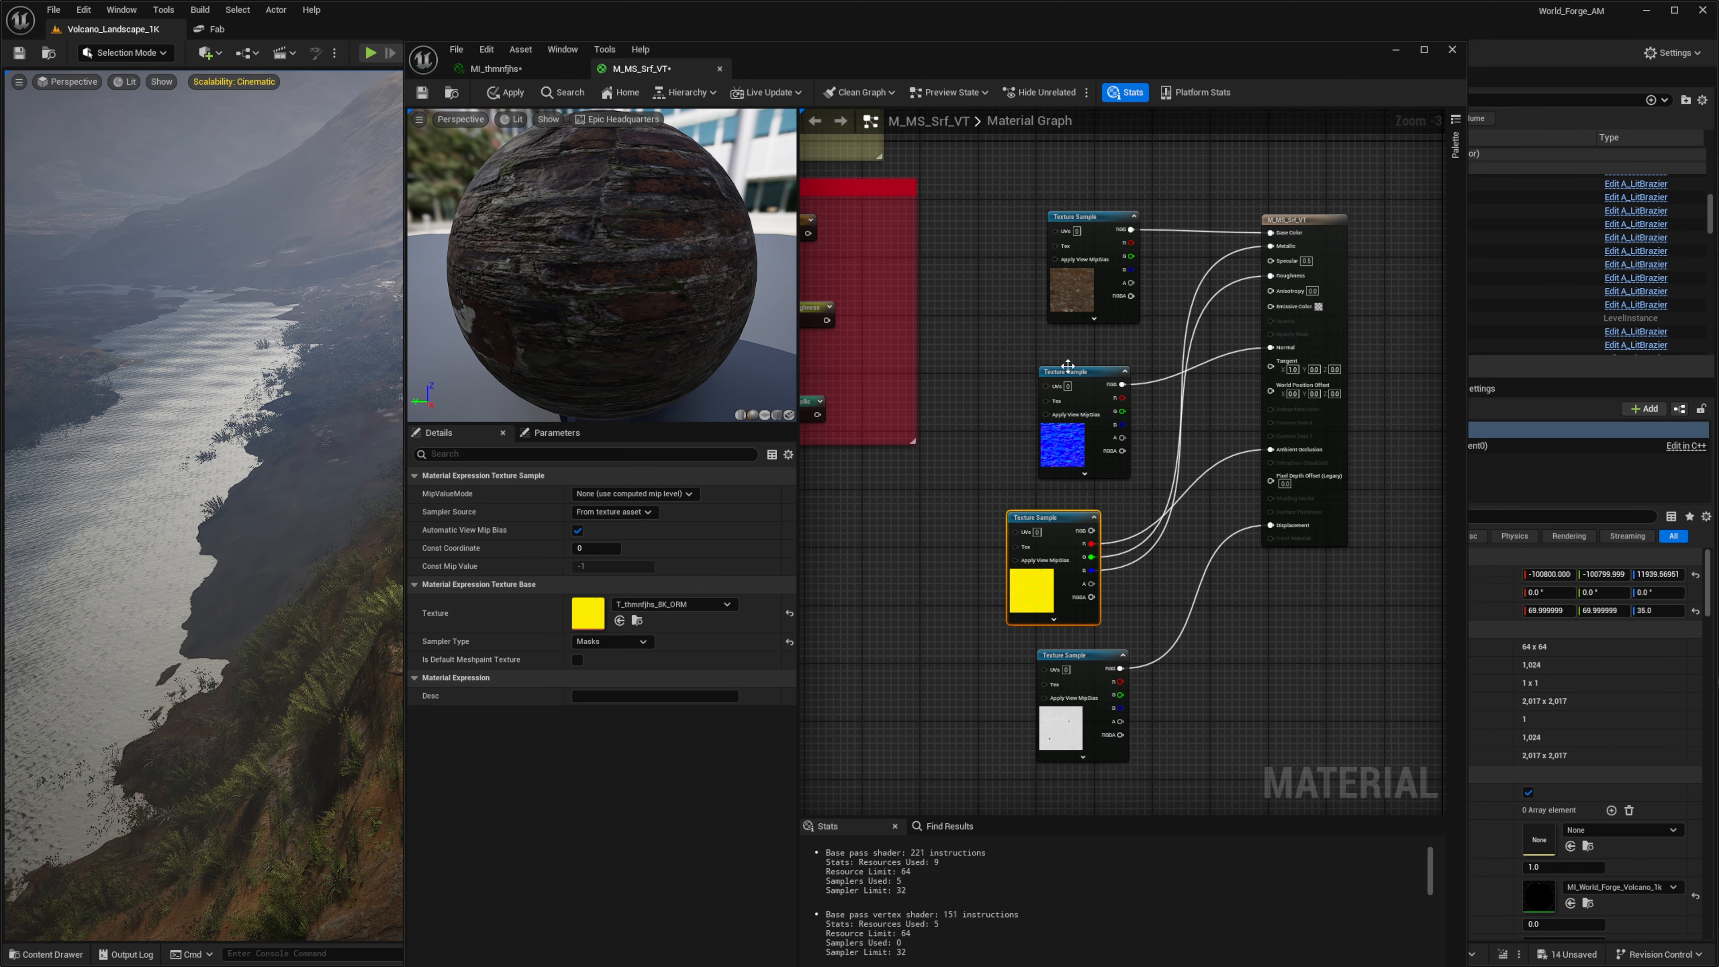
{"action": "left_click_drag", "start_coordinate": [1008, 586], "coordinate": [1037, 586]}
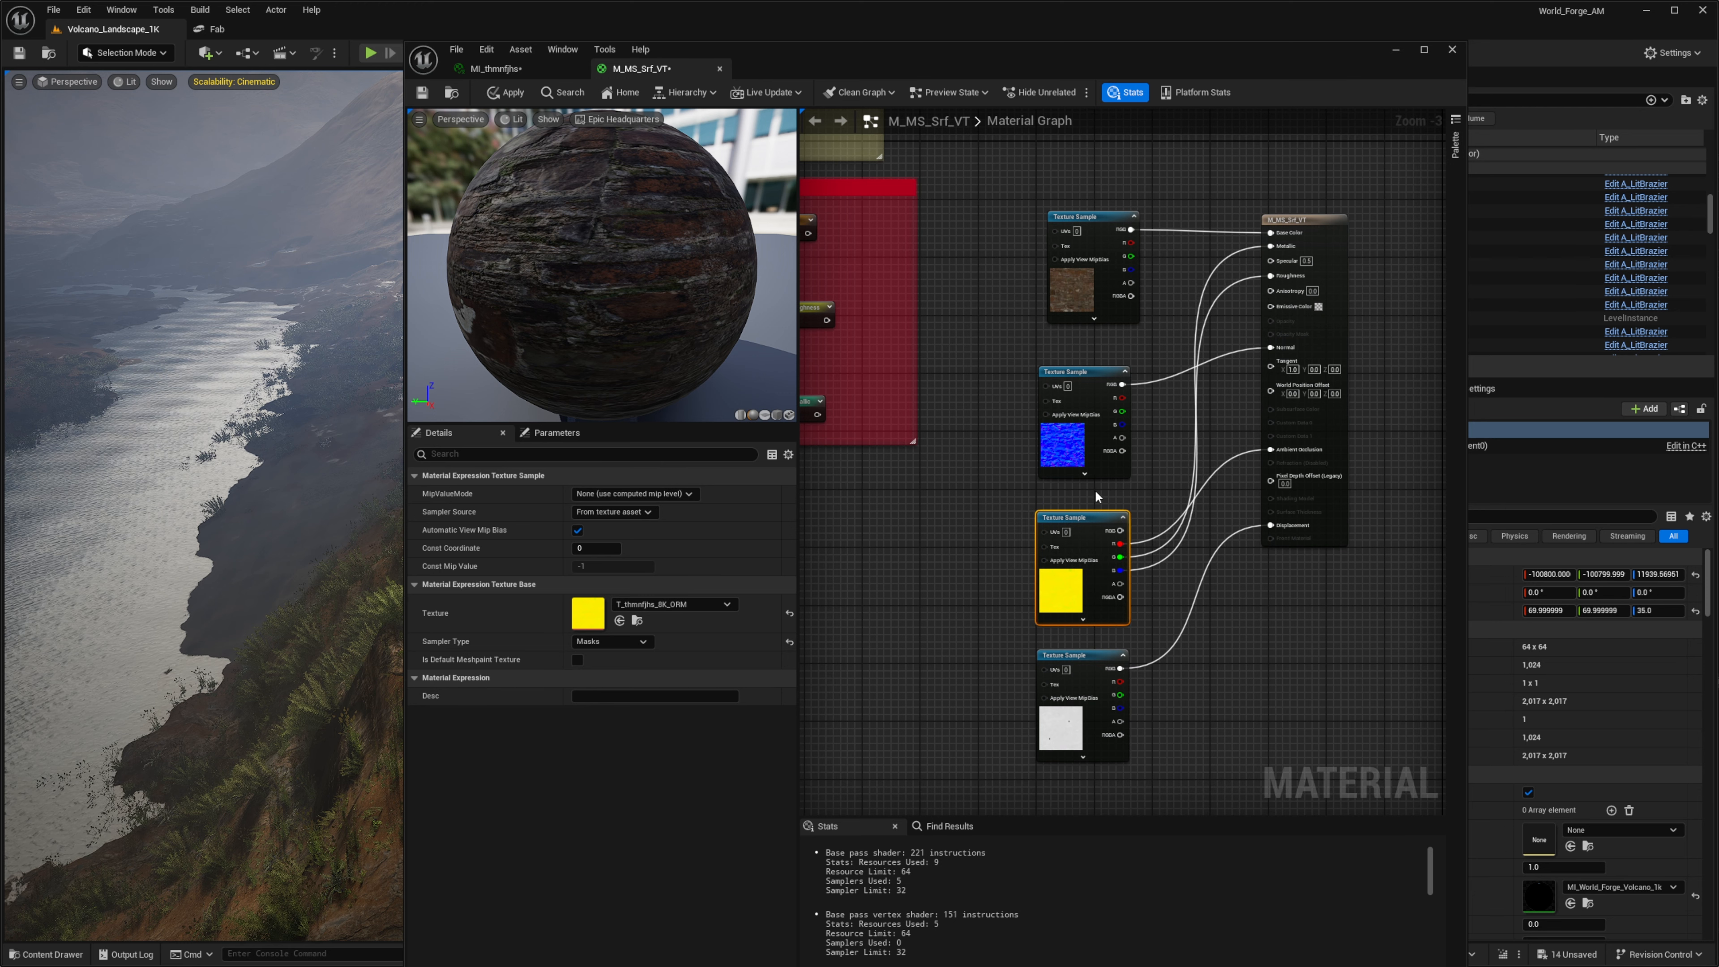
{"action": "right_click_drag", "start_coordinate": [1148, 507], "coordinate": [1090, 516]}
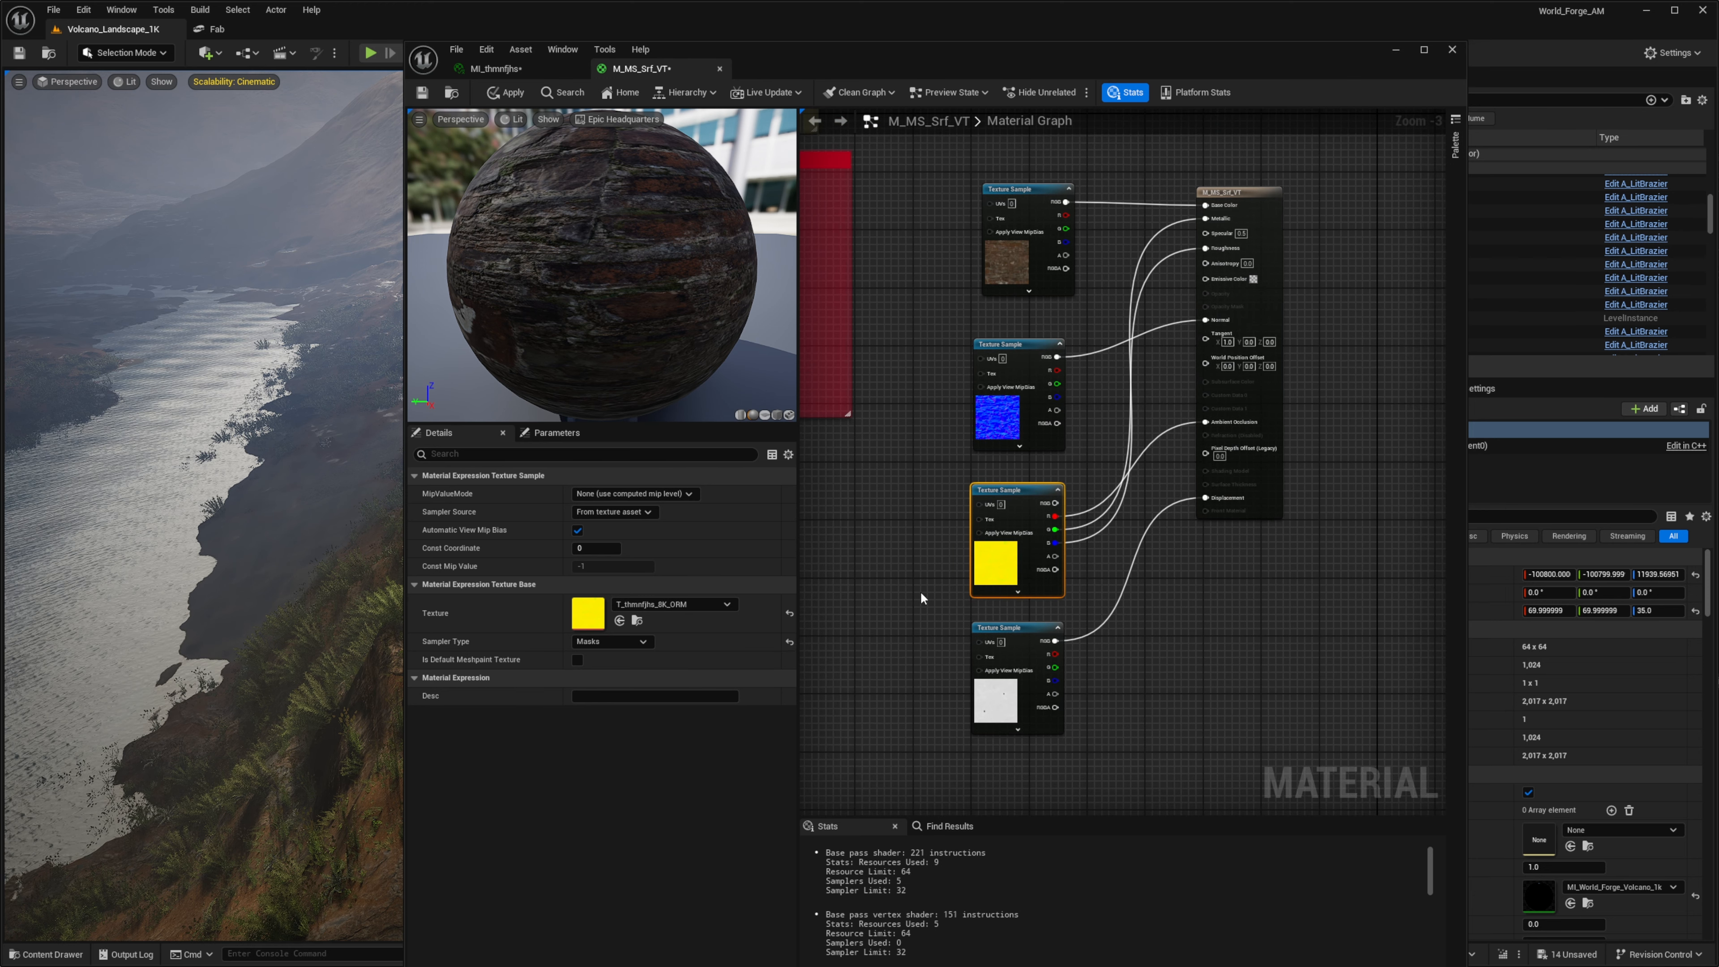
{"action": "right_click_drag", "start_coordinate": [1183, 655], "coordinate": [1198, 647]}
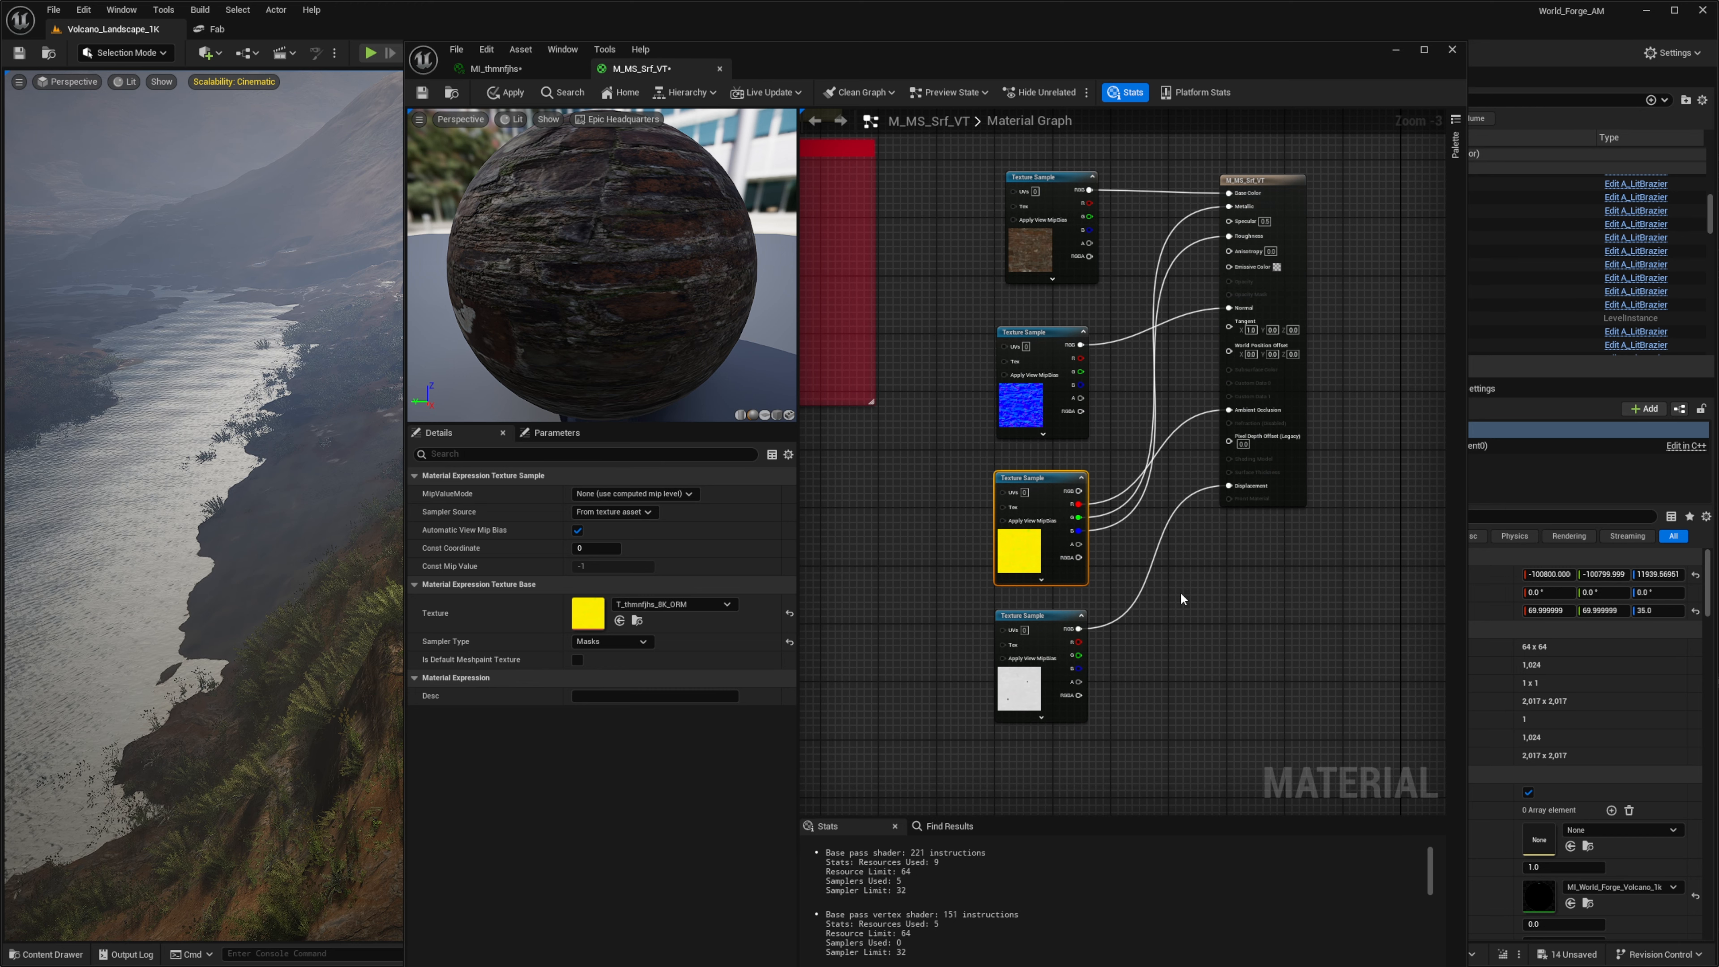
{"action": "right_click_drag", "start_coordinate": [1181, 598], "coordinate": [1131, 610]}
{"action": "right_click_drag", "start_coordinate": [982, 628], "coordinate": [959, 506]}
Create a Texture Graph asset named TG_Test in the stone wall's Raw content folder.
{"action": "key", "text": "ctrl+space"}
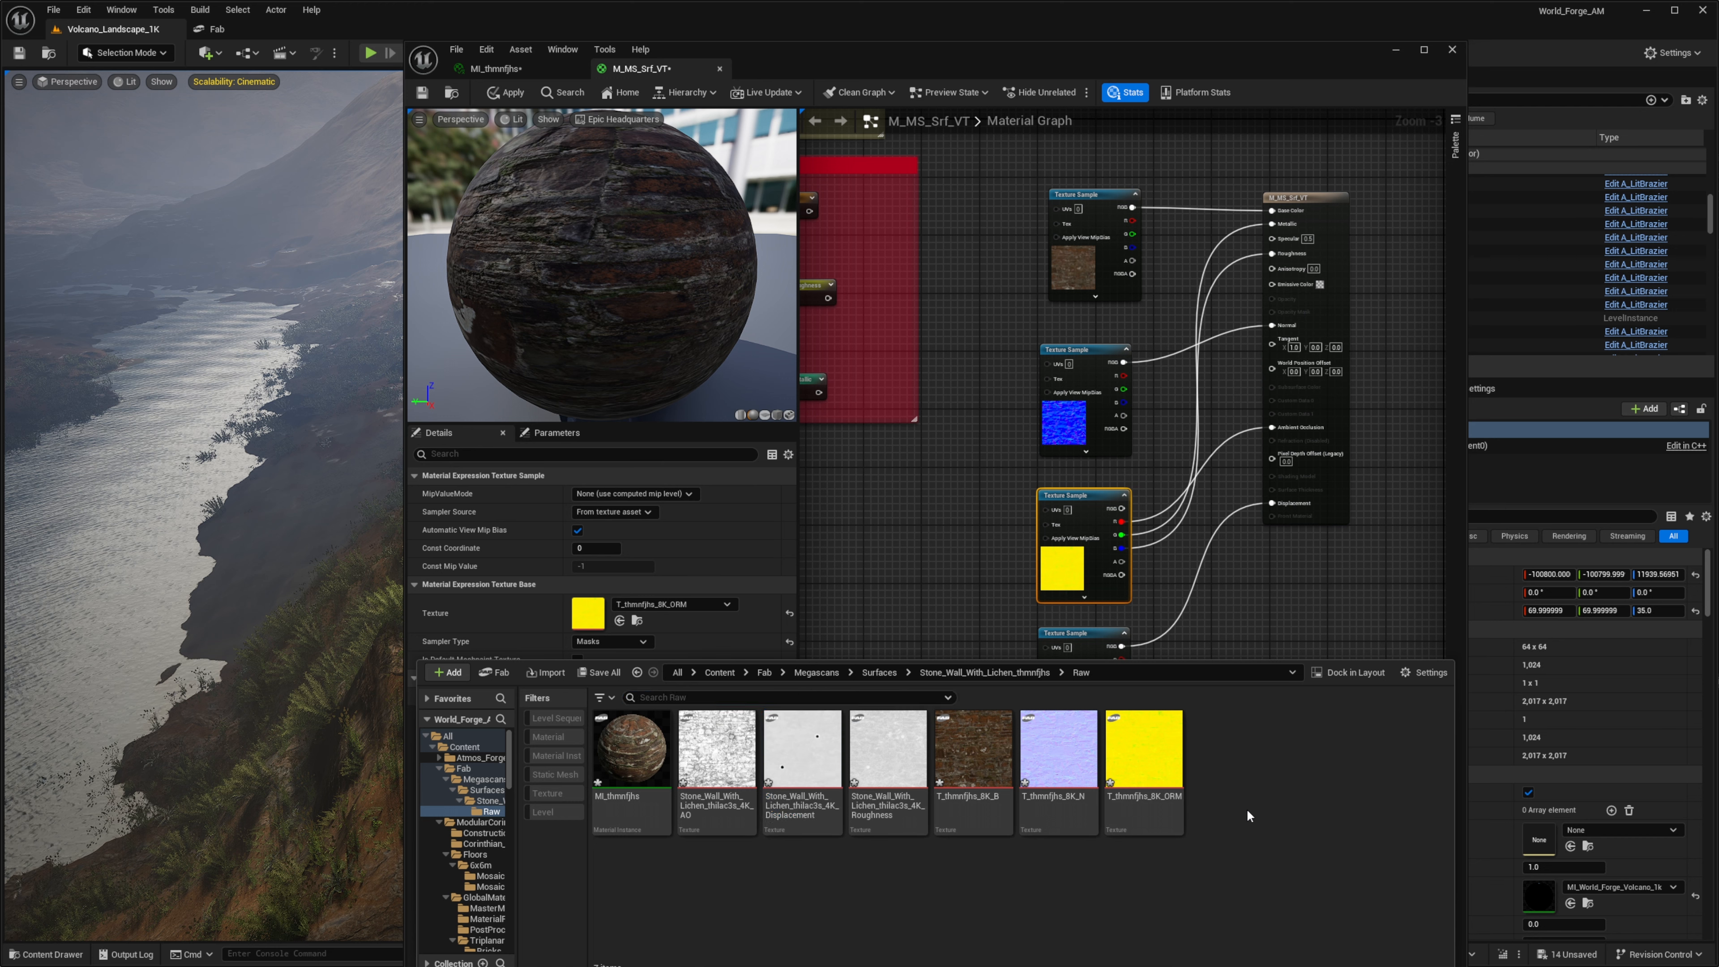
{"action": "right_click", "coordinate": [1240, 780]}
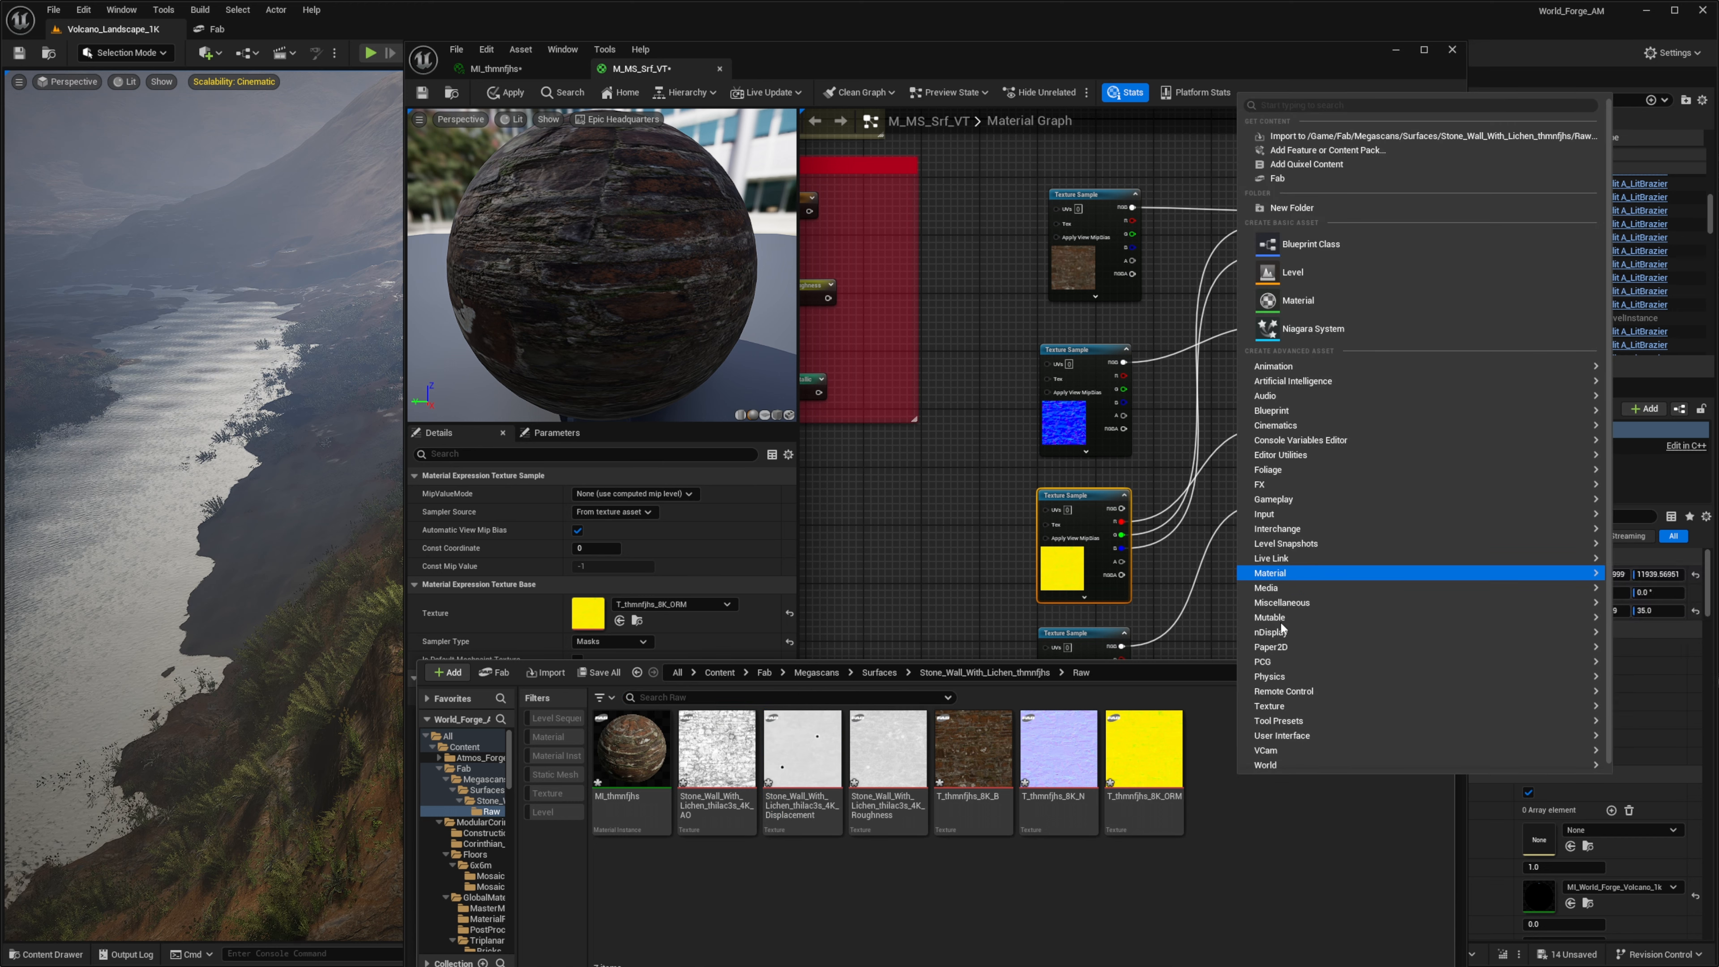
{"action": "mouse_move", "coordinate": [1285, 709]}
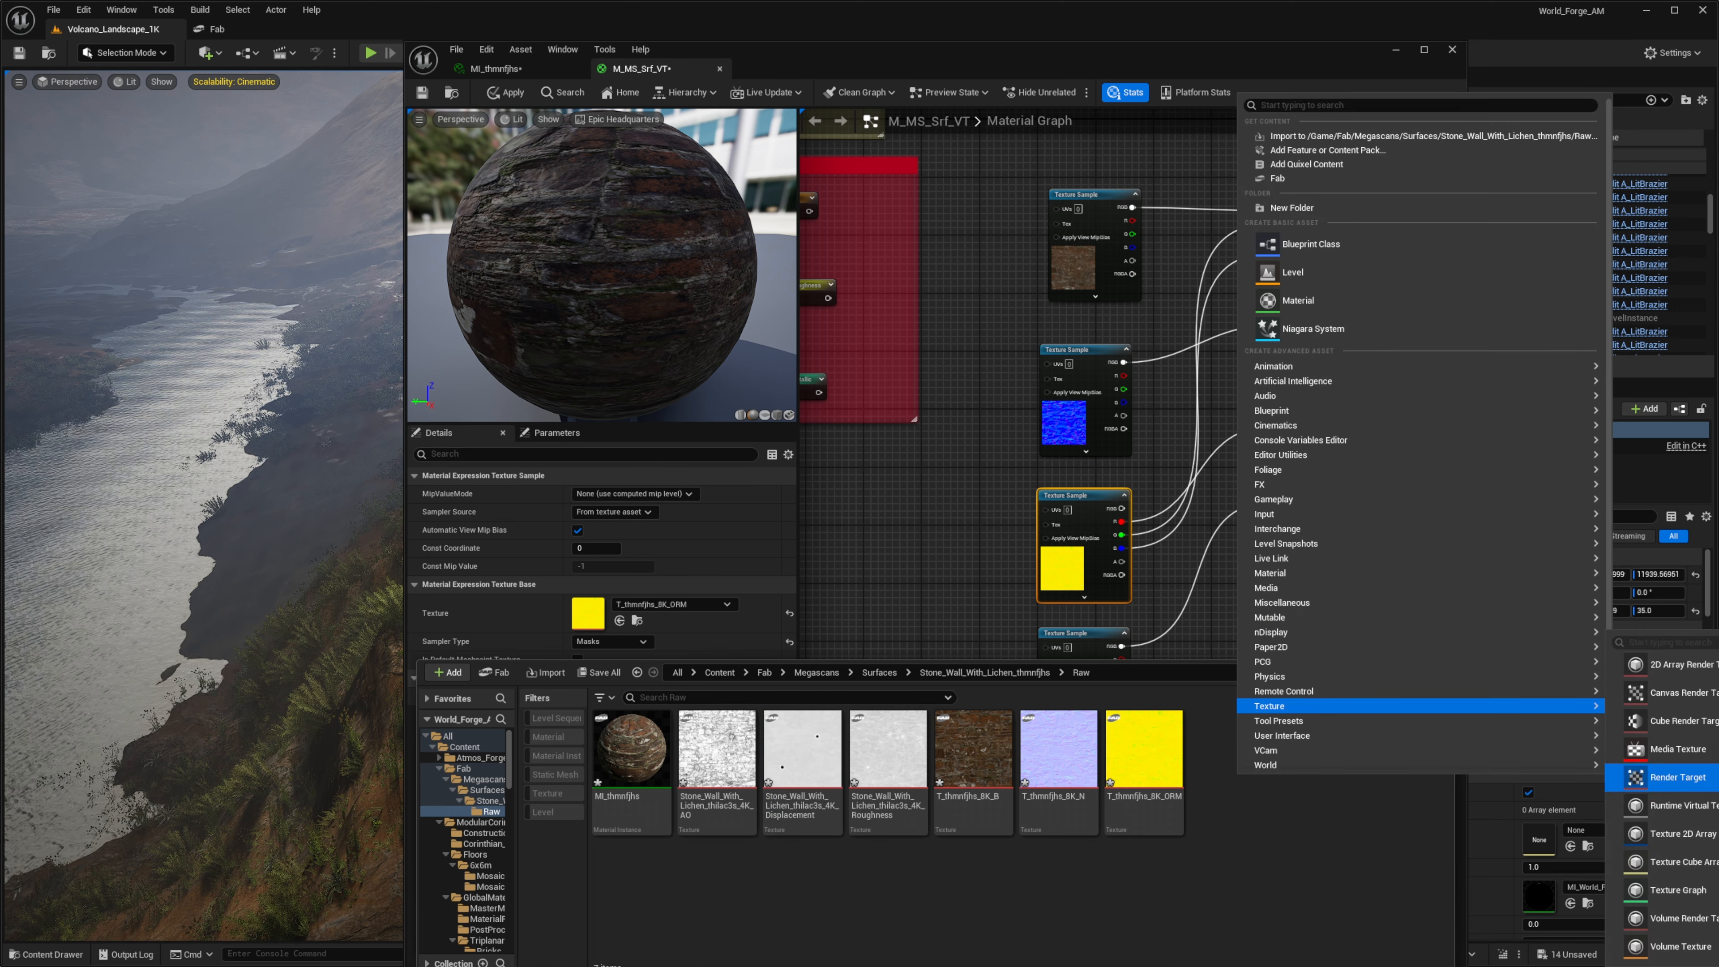
{"action": "left_click", "coordinate": [1680, 890]}
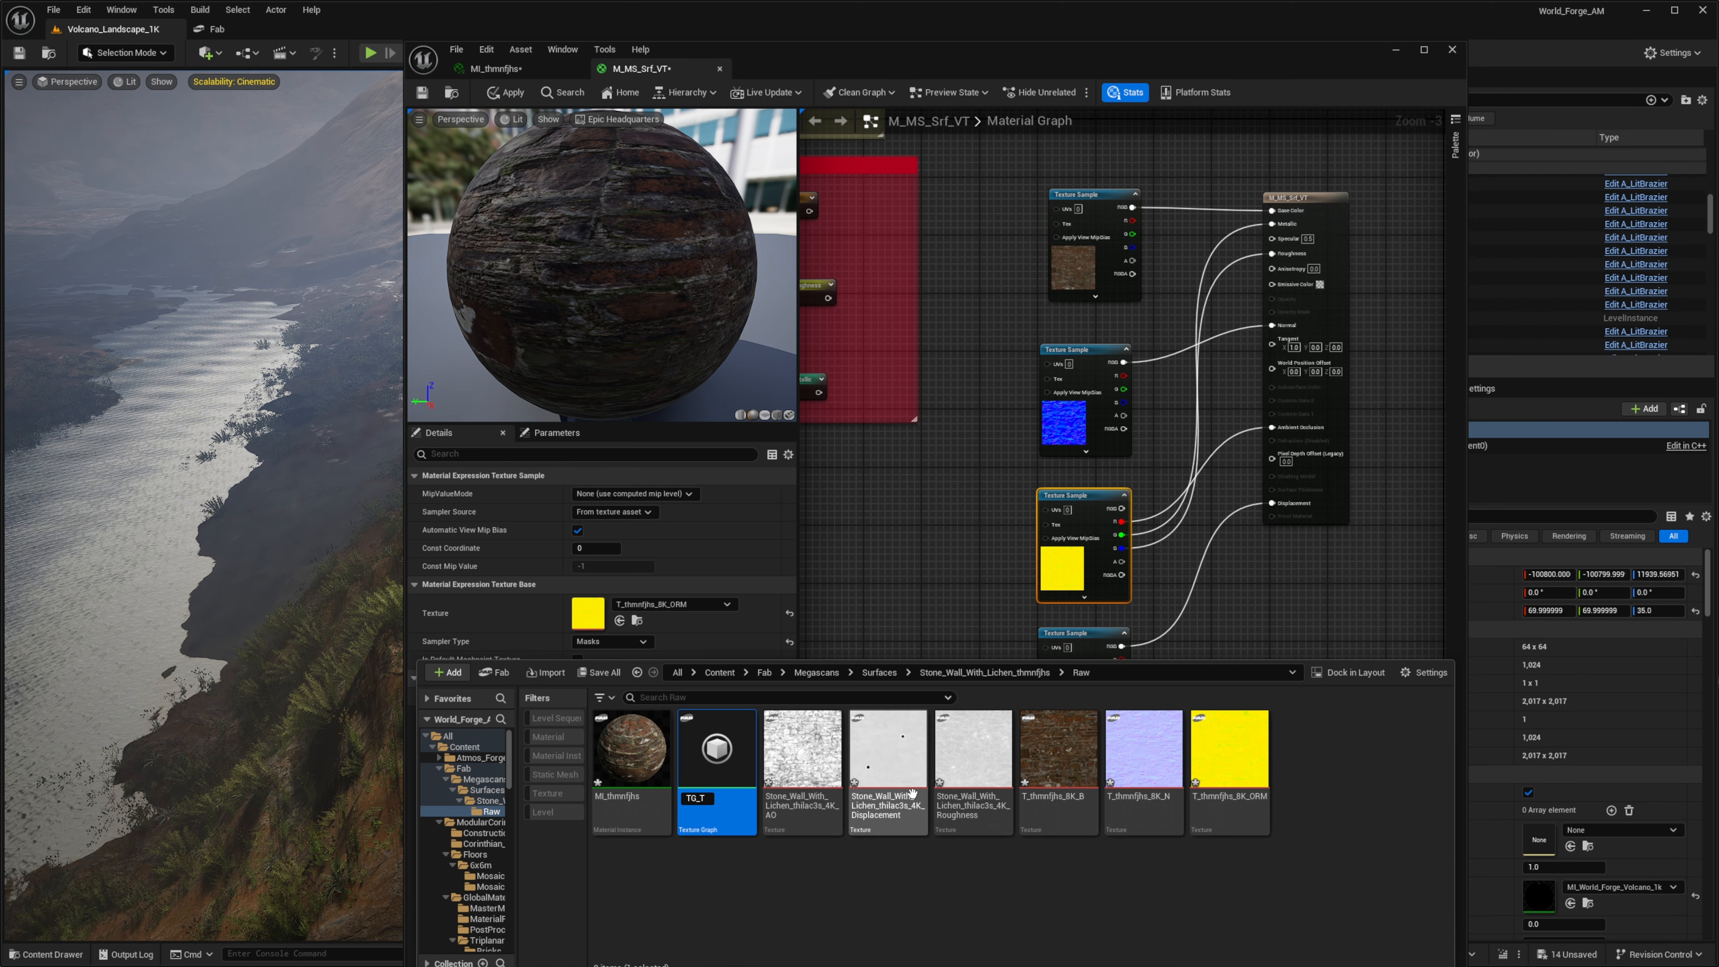
{"action": "type", "text": "TG_Test"}
{"action": "key", "text": "Return"}
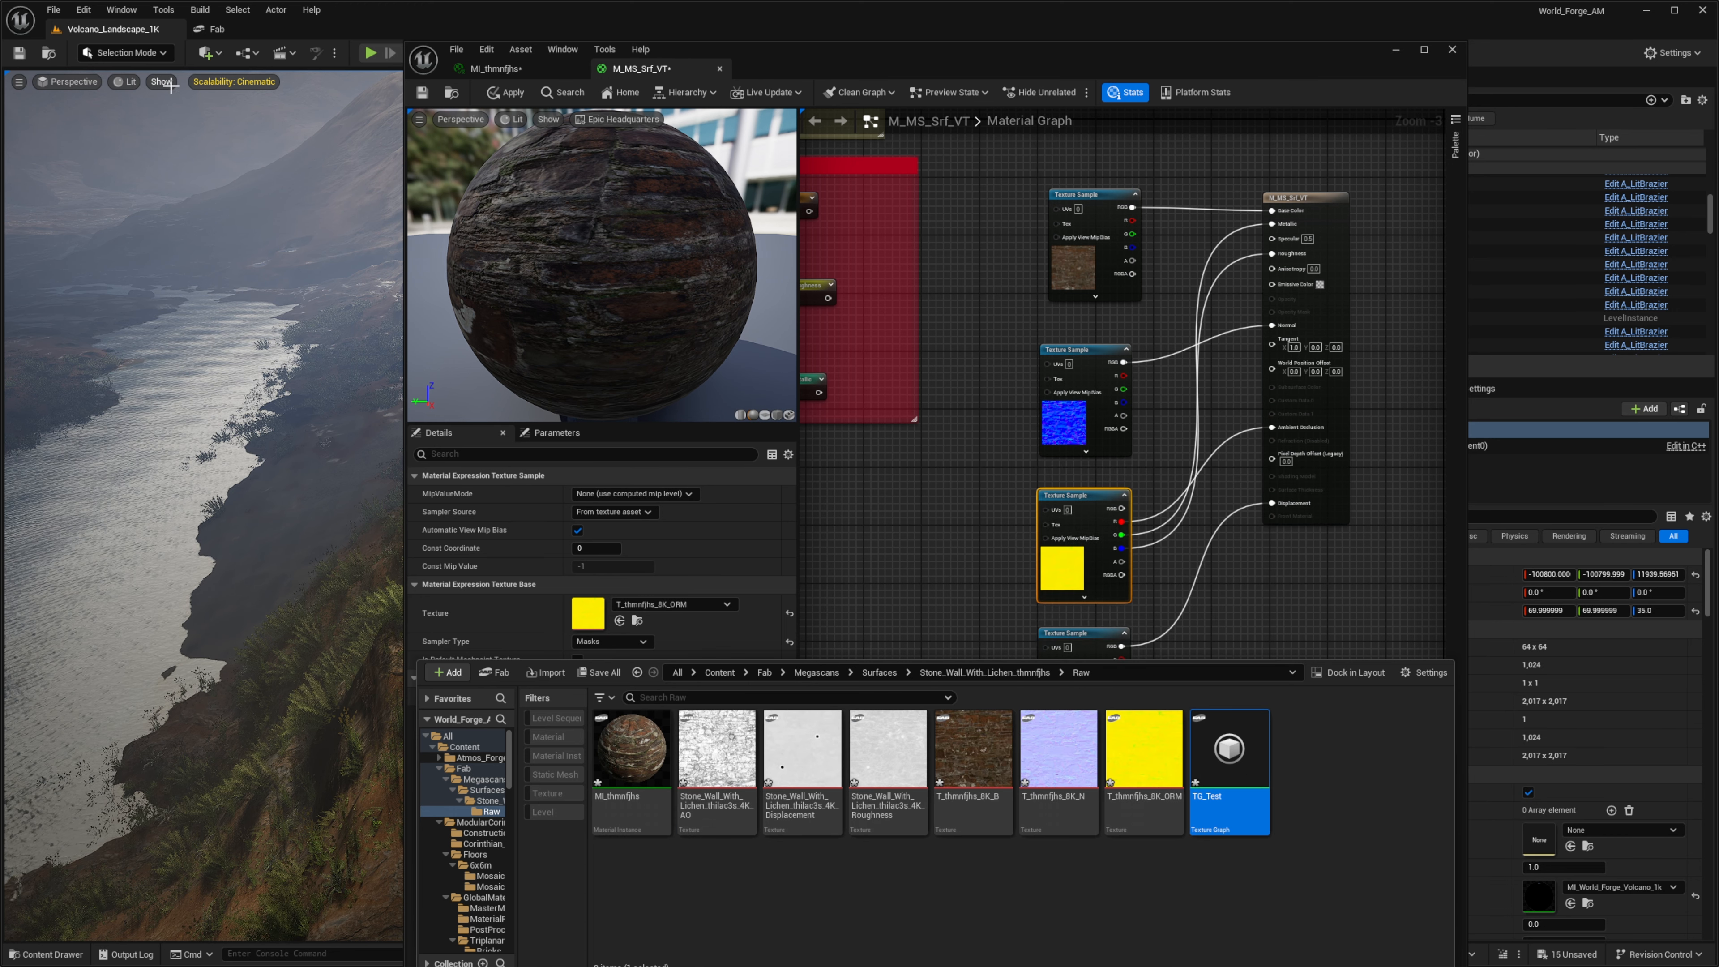
Search the editor's plugins for "texture gra" to check the TextureGraph plugin.
{"action": "left_click", "coordinate": [82, 10]}
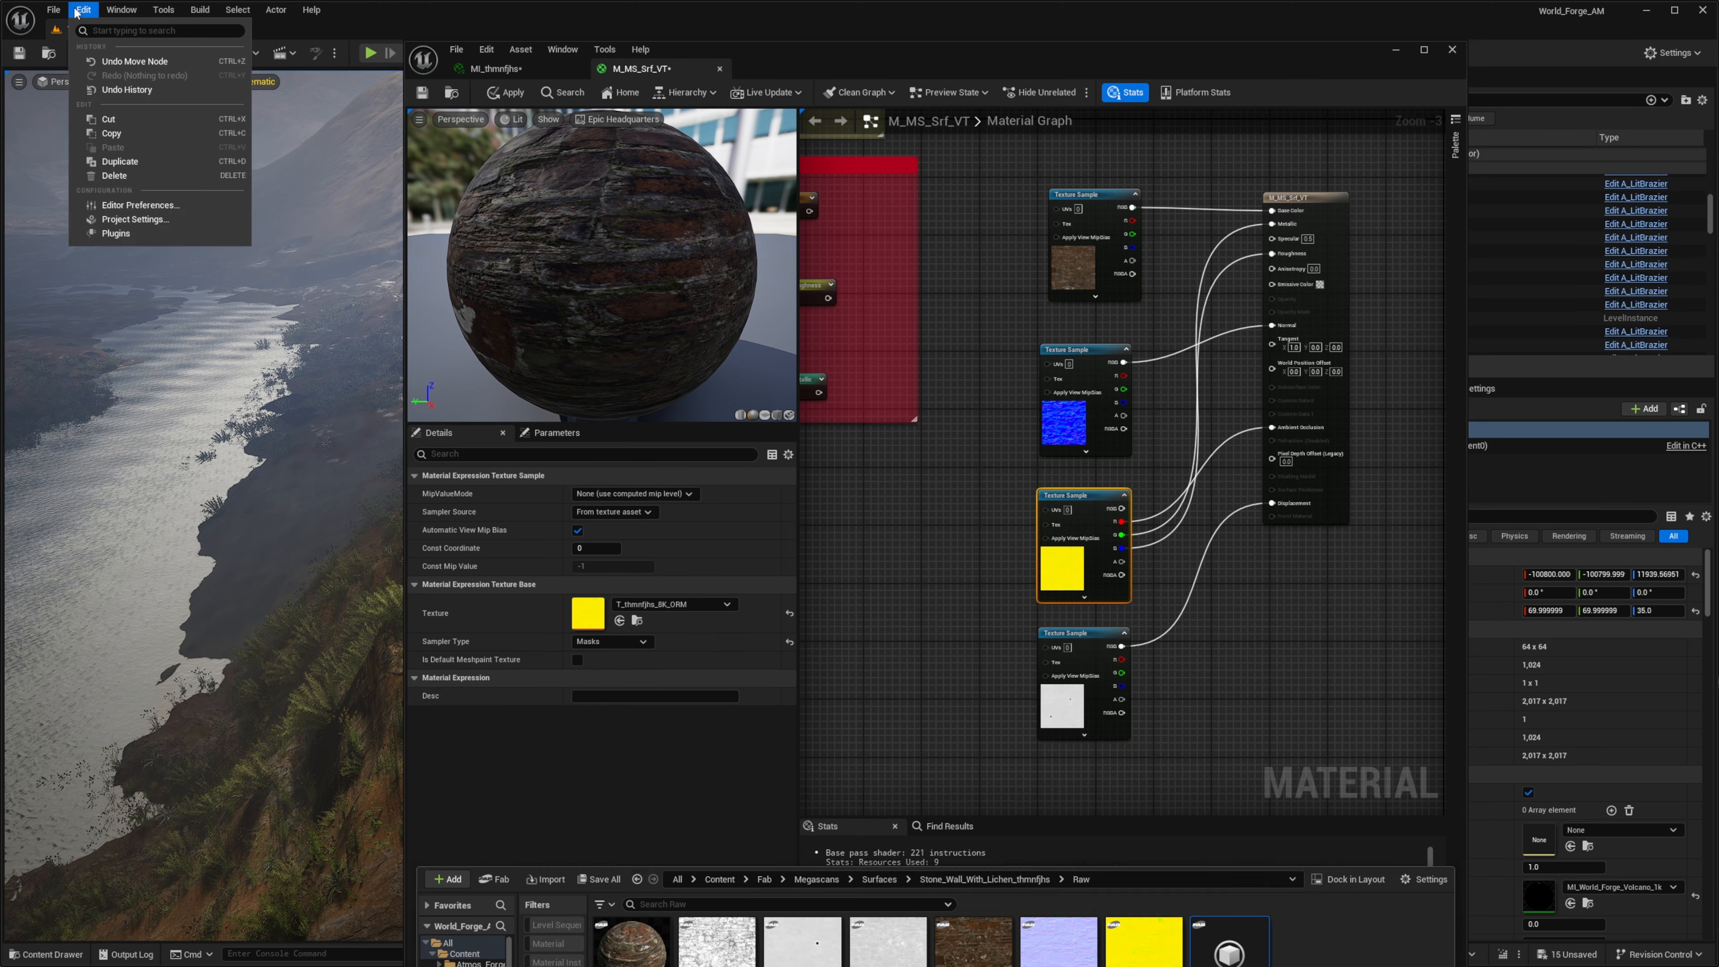
{"action": "left_click", "coordinate": [129, 228]}
{"action": "left_click", "coordinate": [583, 233]}
{"action": "type", "text": "texture gra"}
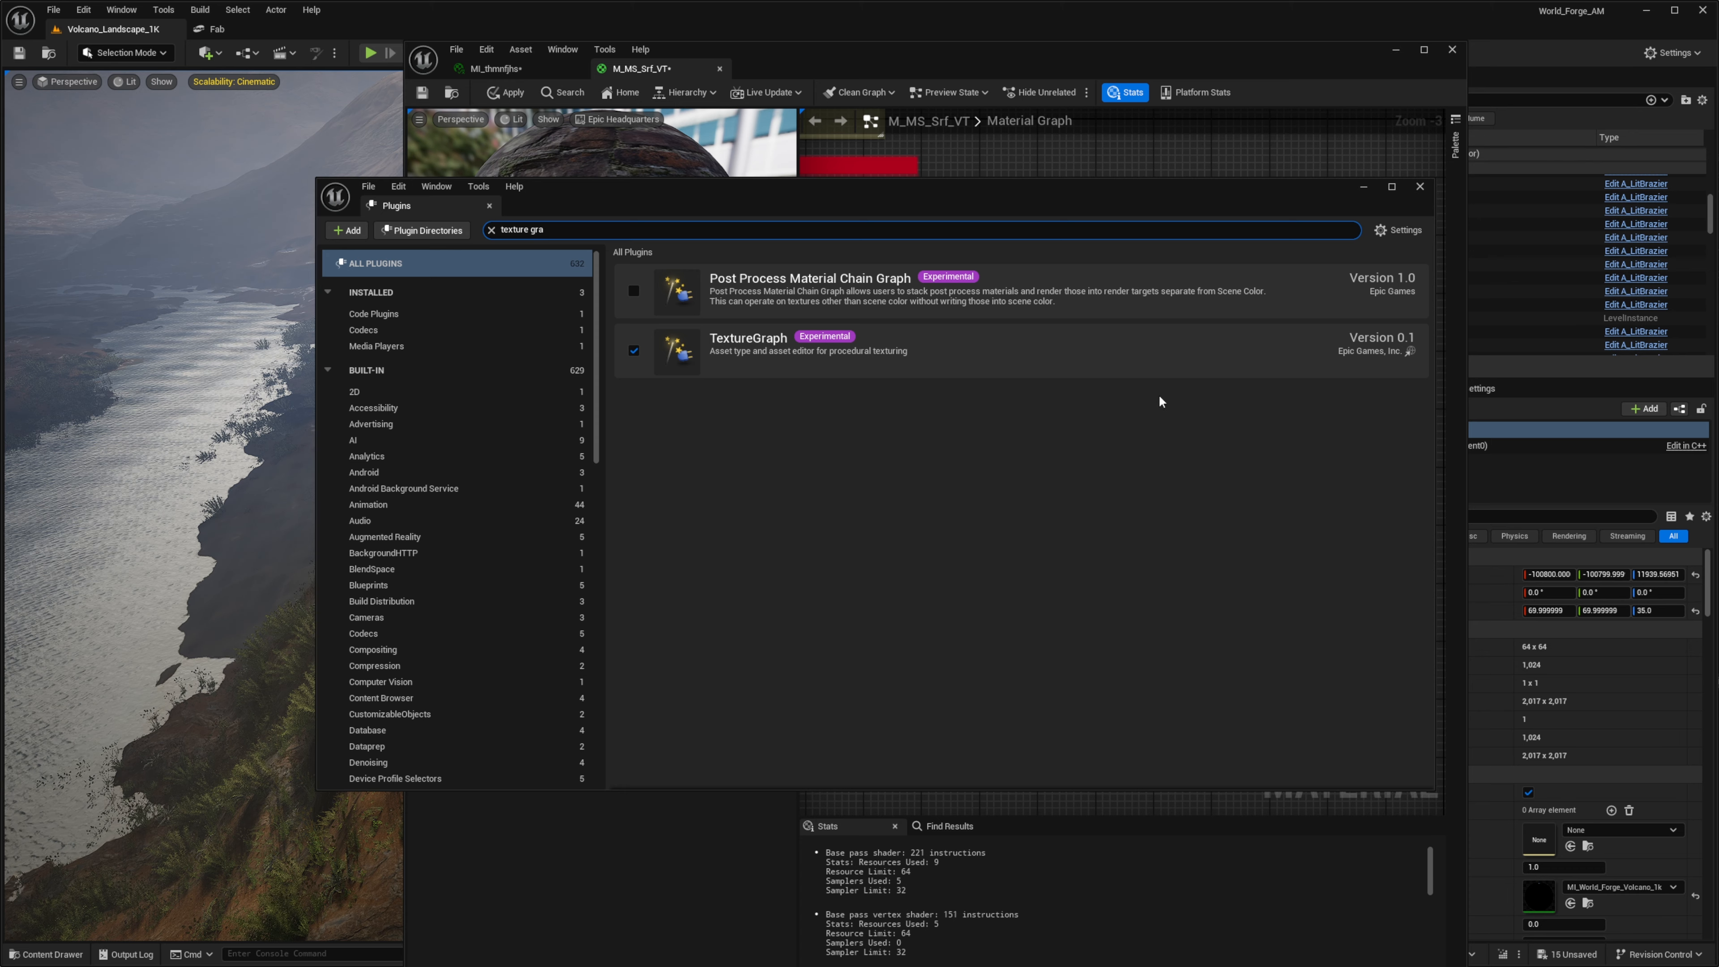
{"action": "left_click", "coordinate": [1419, 187]}
Open the TG_Test texture graph and add the Stone_Wall_With_Lichen_thilac3s_4K_AO texture to it.
{"action": "key", "text": "ctrl+space"}
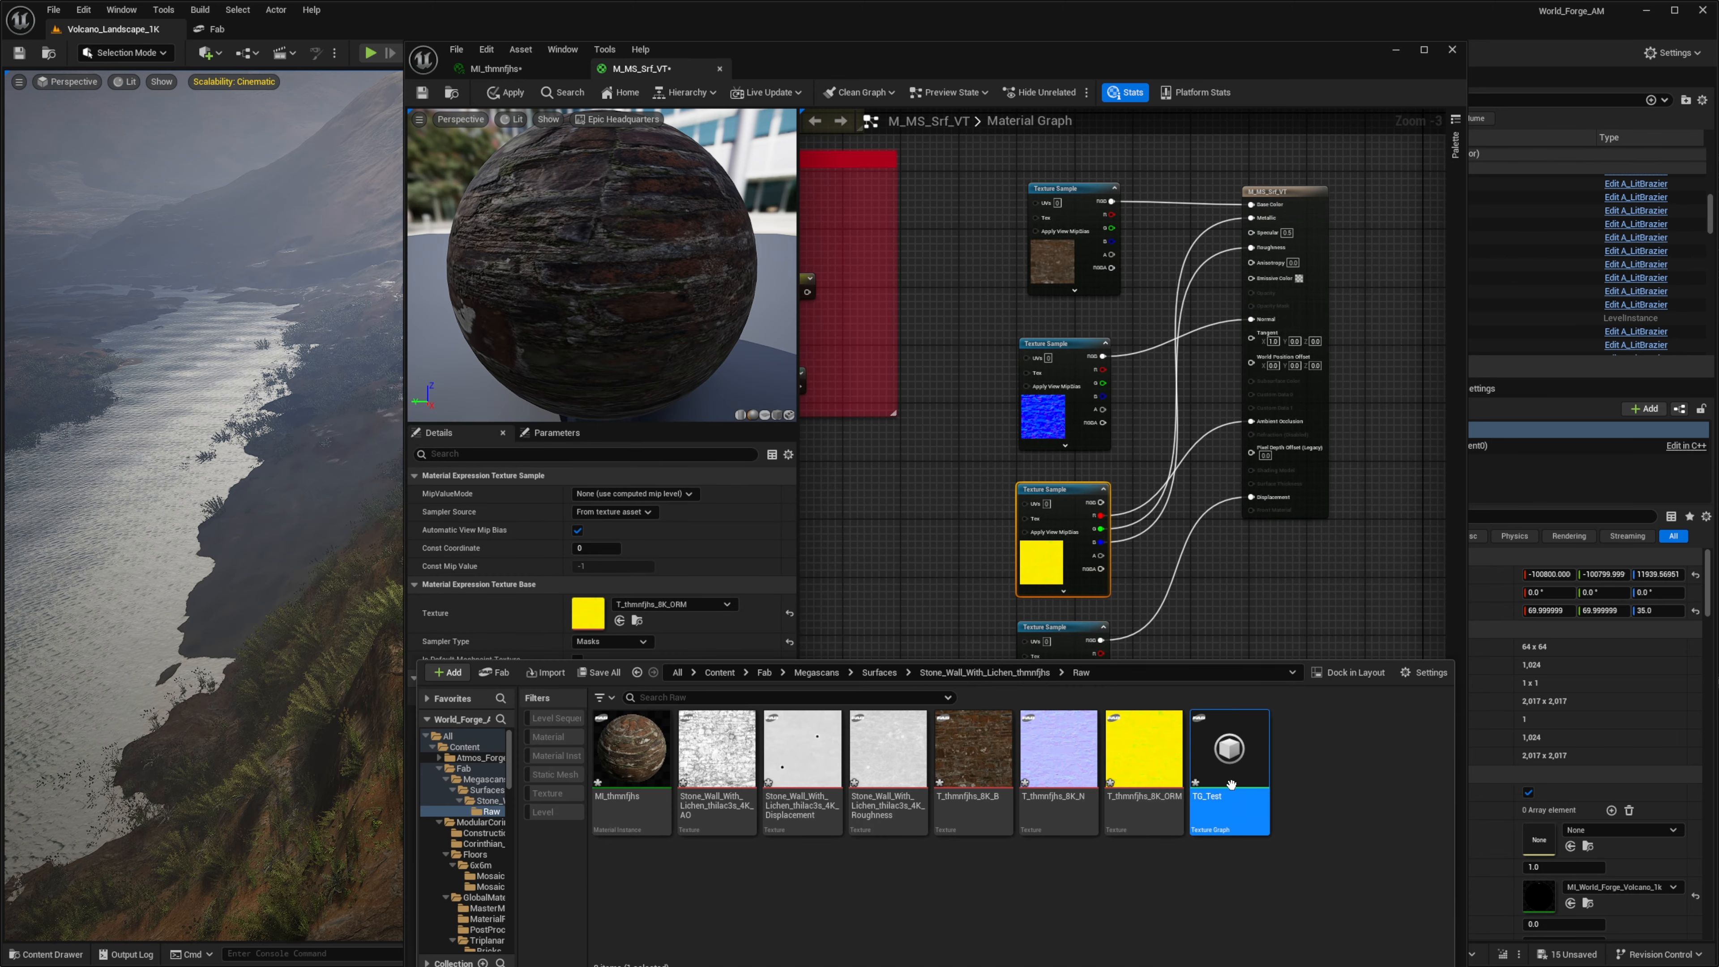
{"action": "double_click", "coordinate": [1205, 722]}
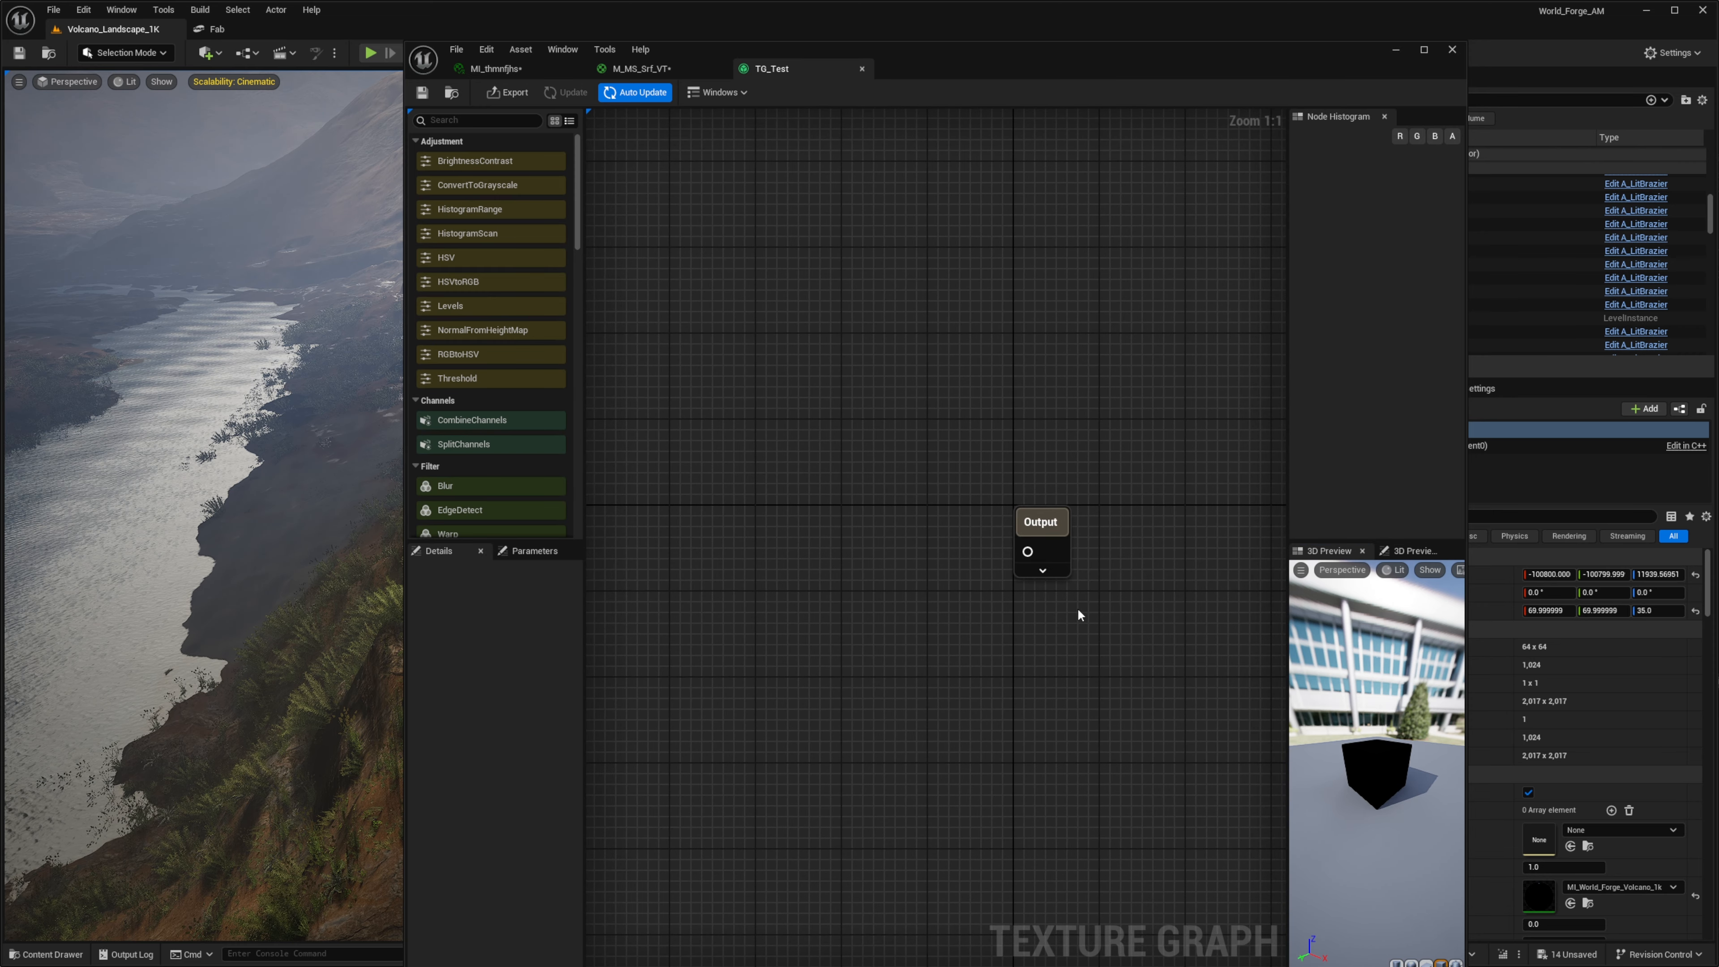
{"action": "right_click_drag", "start_coordinate": [876, 508], "coordinate": [946, 391]}
{"action": "key", "text": "ctrl+space"}
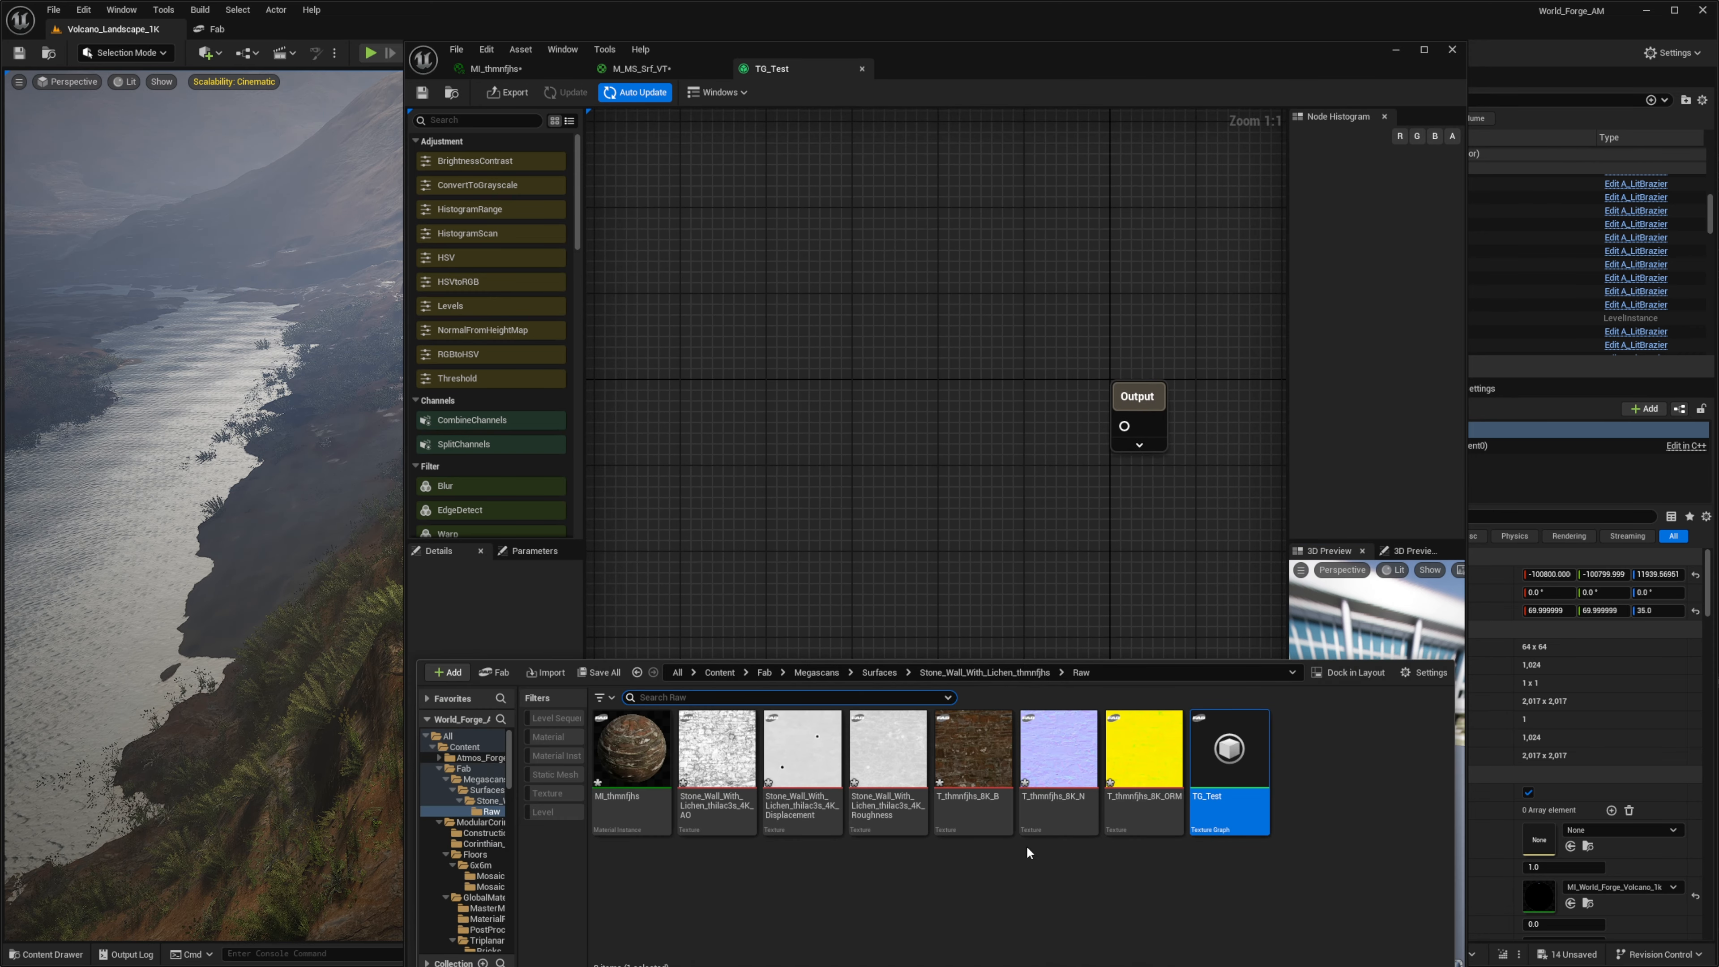
{"action": "left_click_drag", "start_coordinate": [717, 748], "coordinate": [756, 551]}
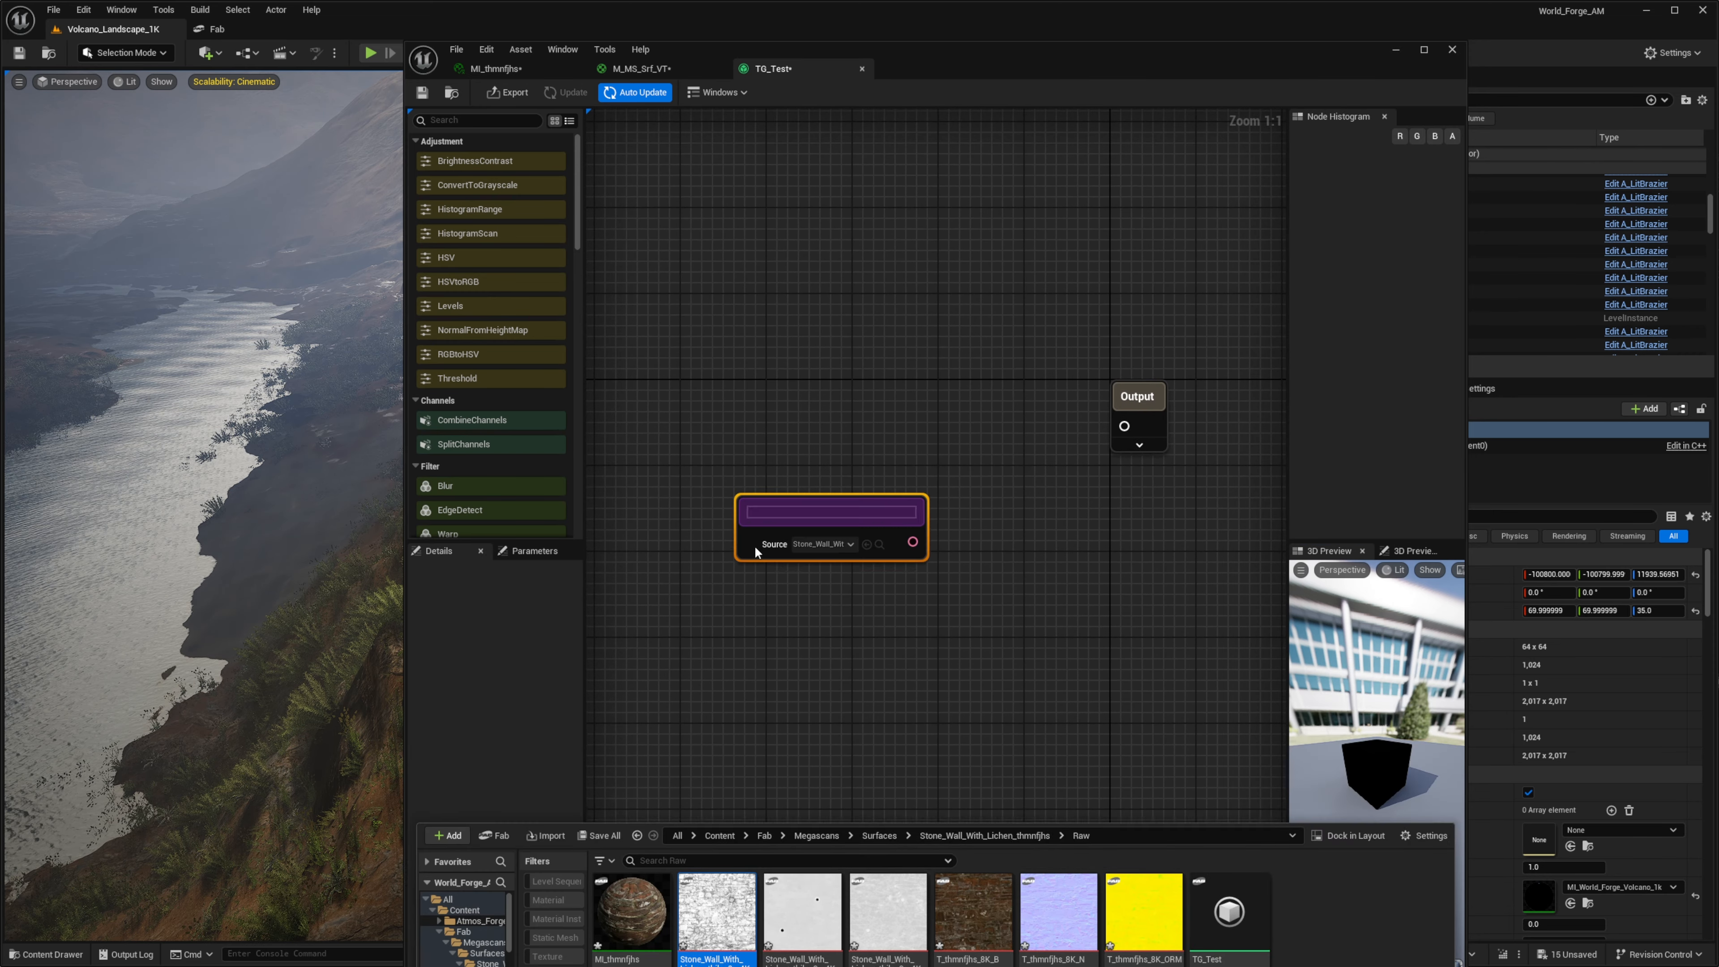
Add the 4K Displacement texture below the AO node and the 4K Roughness texture between the two.
{"action": "right_click_drag", "start_coordinate": [833, 718], "coordinate": [898, 614]}
{"action": "key", "text": "ctrl+space"}
{"action": "left_click", "coordinate": [808, 786]}
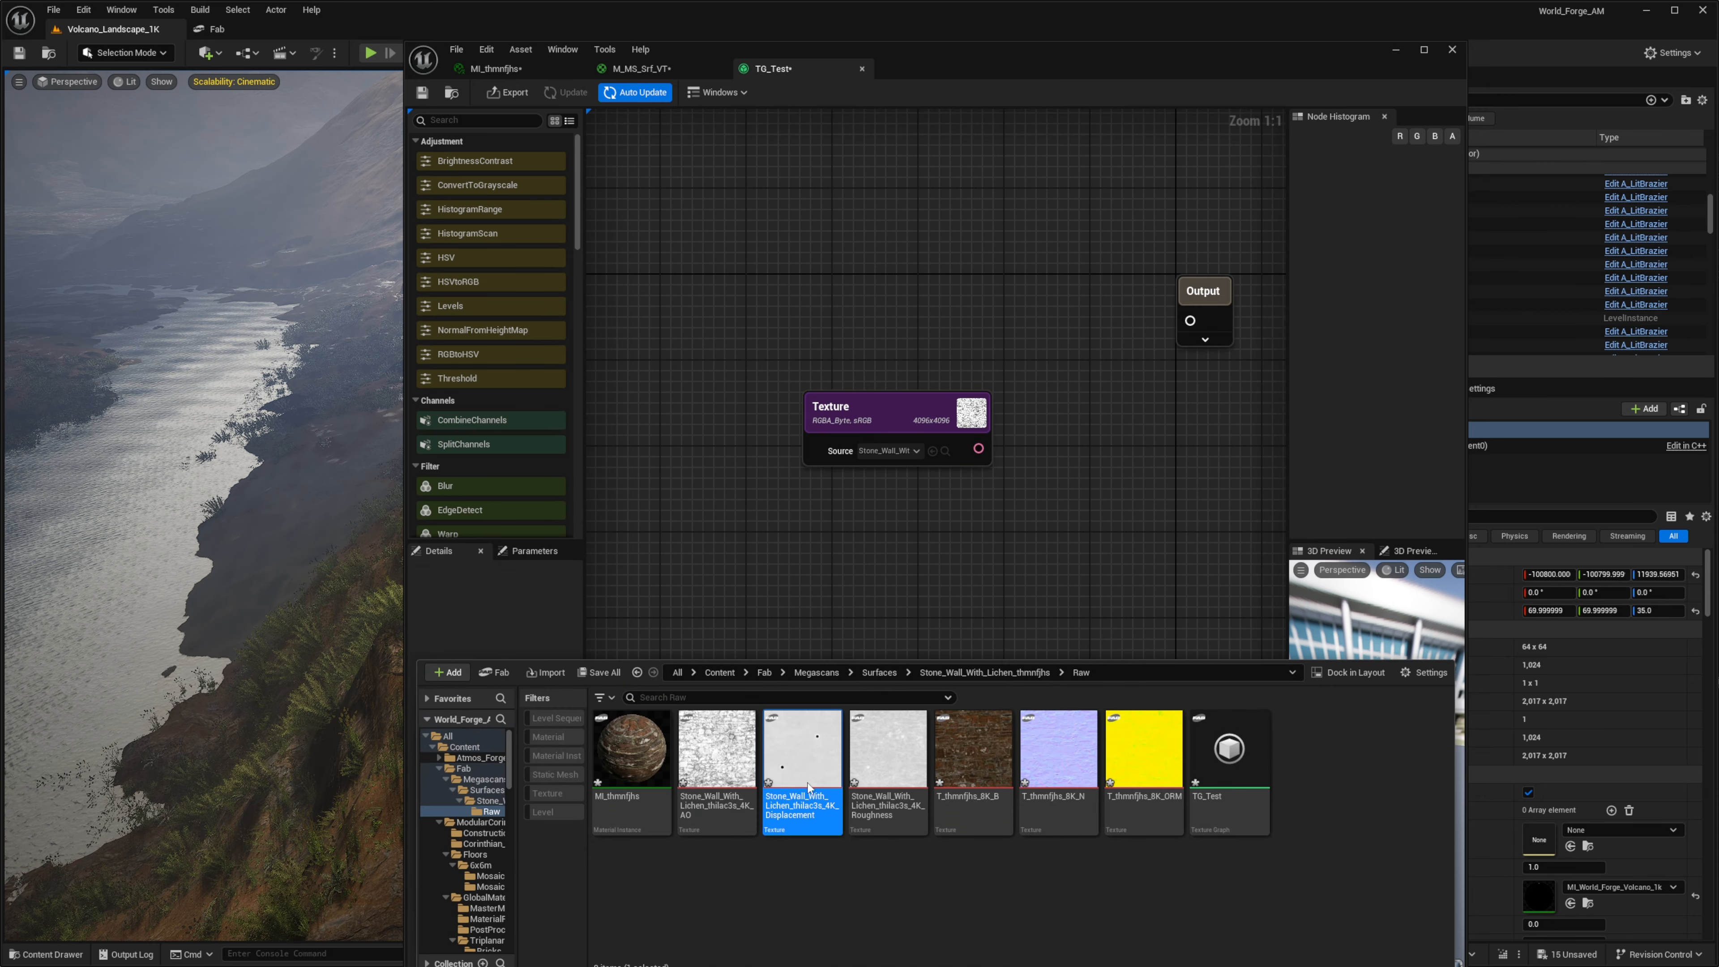
{"action": "left_click_drag", "start_coordinate": [808, 783], "coordinate": [790, 627]}
{"action": "right_click_drag", "start_coordinate": [879, 606], "coordinate": [888, 501]}
{"action": "key", "text": "ctrl+space"}
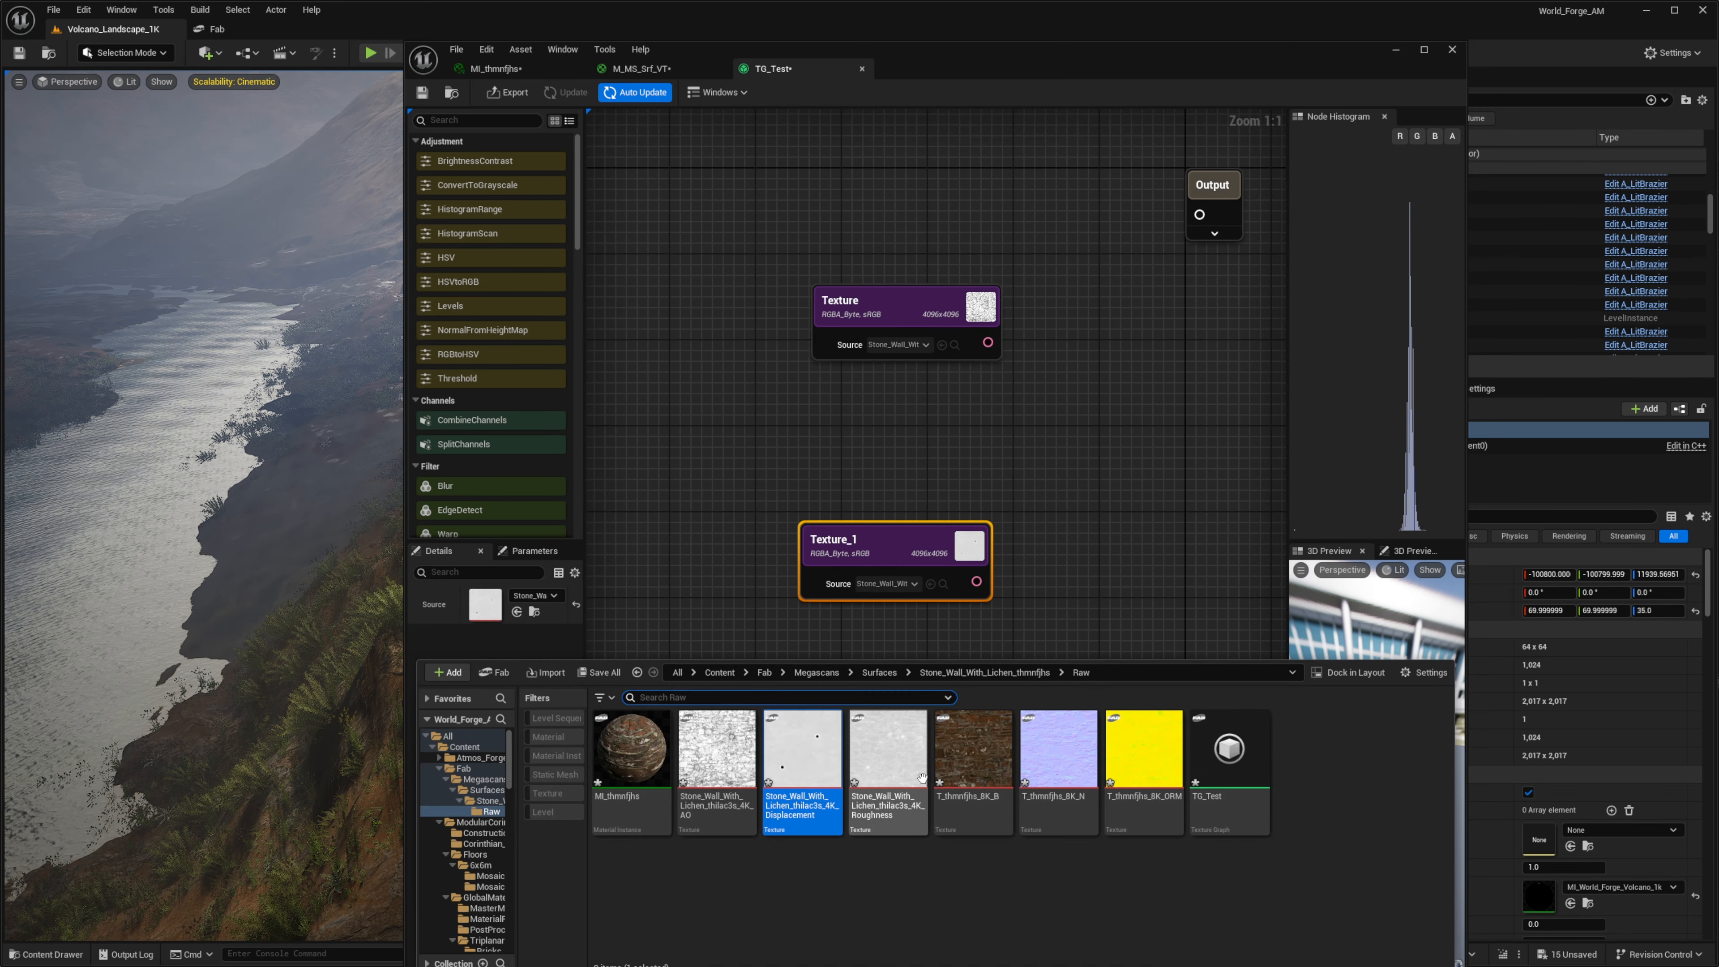
{"action": "left_click_drag", "start_coordinate": [921, 777], "coordinate": [809, 406]}
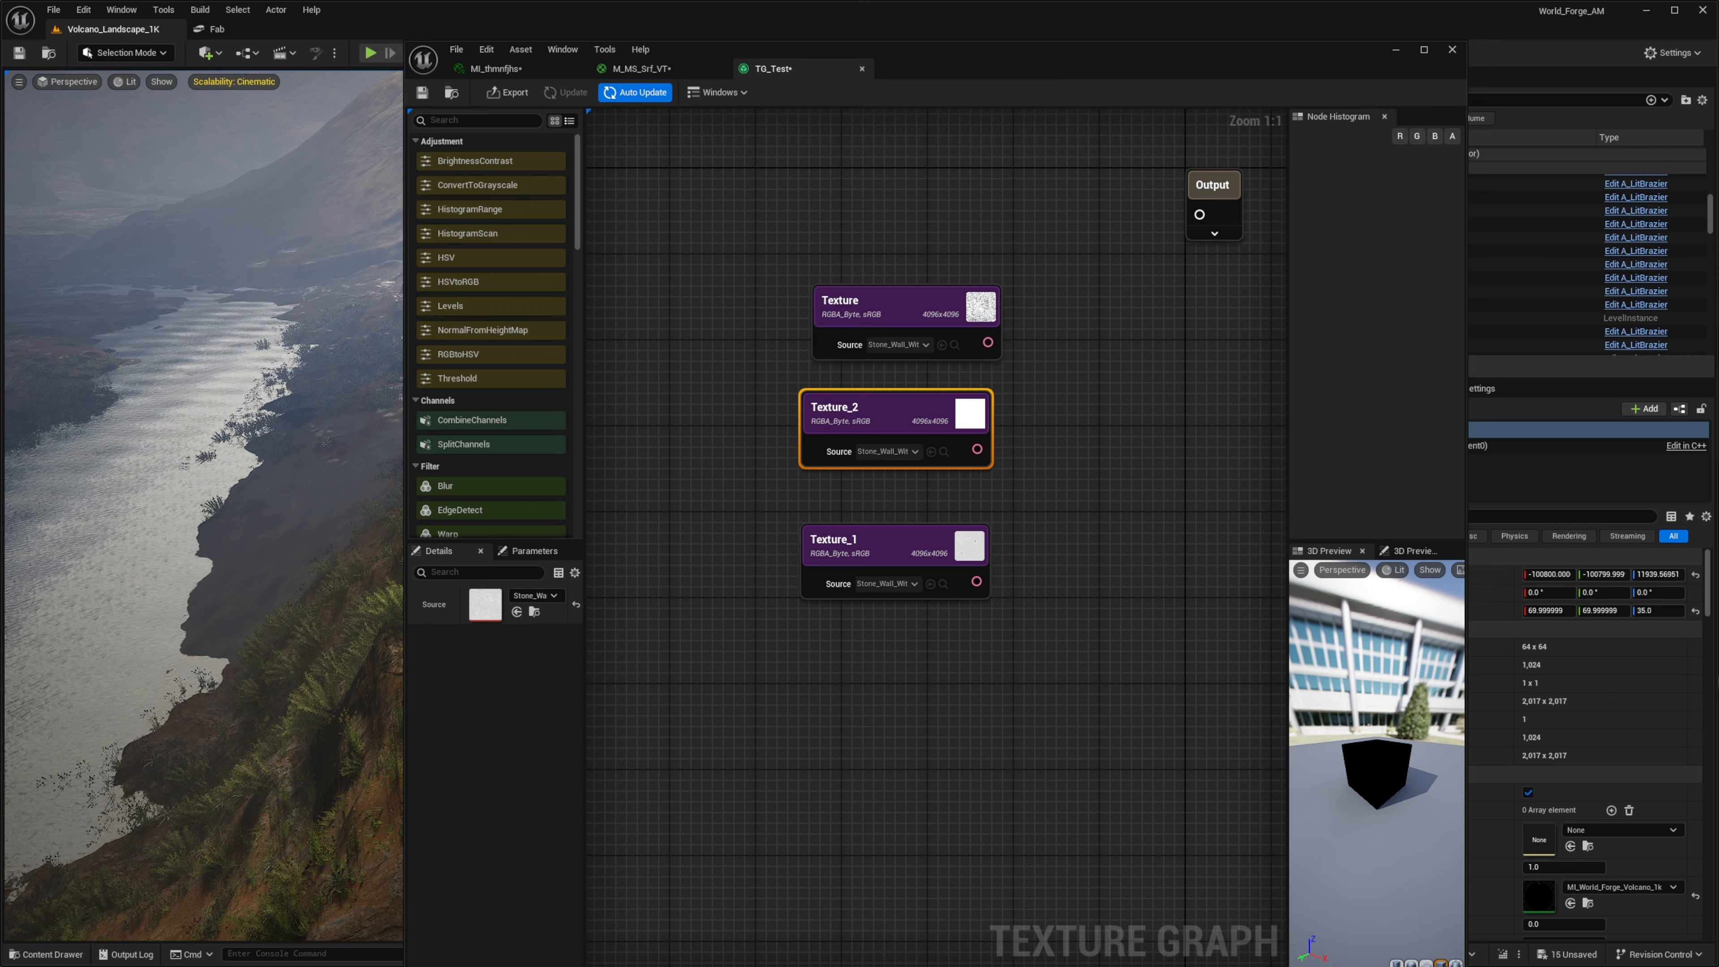
{"action": "right_click_drag", "start_coordinate": [969, 256], "coordinate": [955, 474]}
{"action": "key", "text": "ctrl+space"}
{"action": "right_click_drag", "start_coordinate": [1062, 623], "coordinate": [957, 542]}
{"action": "key", "text": "ctrl+space"}
{"action": "left_click", "coordinate": [960, 737]}
{"action": "left_click", "coordinate": [1093, 778]}
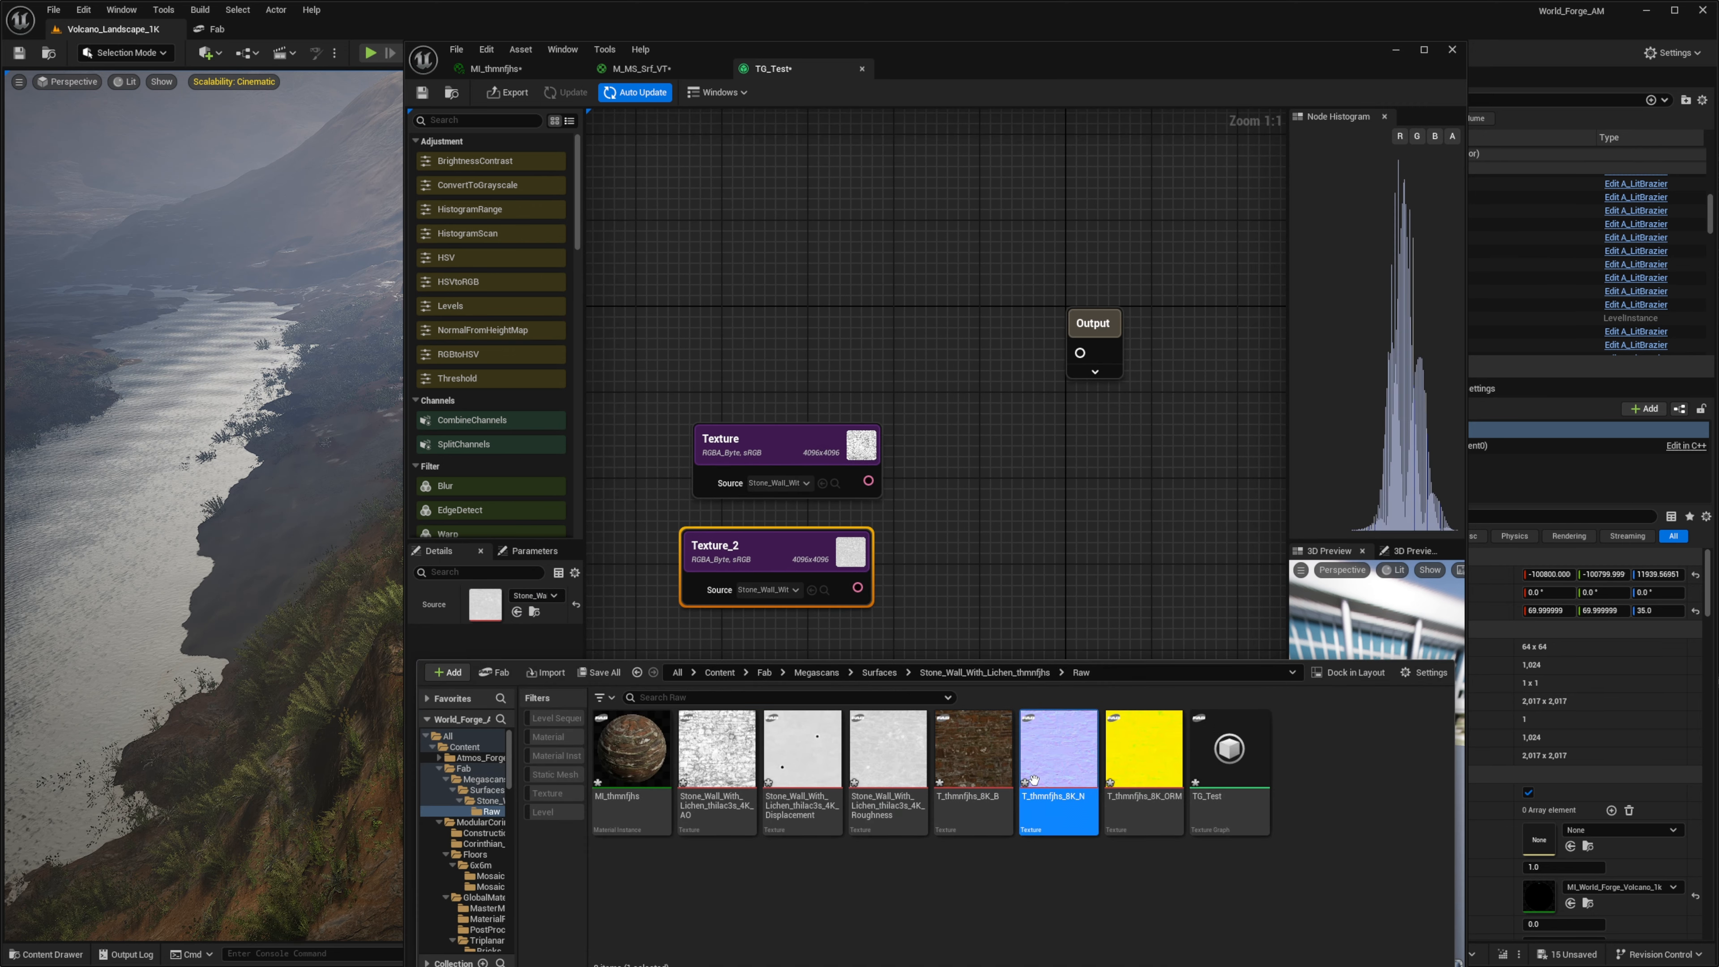
{"action": "left_click", "coordinate": [973, 748]}
Select the three texture nodes together and move them further away from the Output node.
{"action": "left_click_drag", "start_coordinate": [893, 379], "coordinate": [731, 712]}
{"action": "left_click", "coordinate": [901, 413]}
{"action": "right_click_drag", "start_coordinate": [902, 414], "coordinate": [905, 532]}
{"action": "left_click_drag", "start_coordinate": [905, 532], "coordinate": [771, 778]}
{"action": "right_click_drag", "start_coordinate": [776, 548], "coordinate": [906, 595]}
{"action": "left_click_drag", "start_coordinate": [906, 595], "coordinate": [904, 597]}
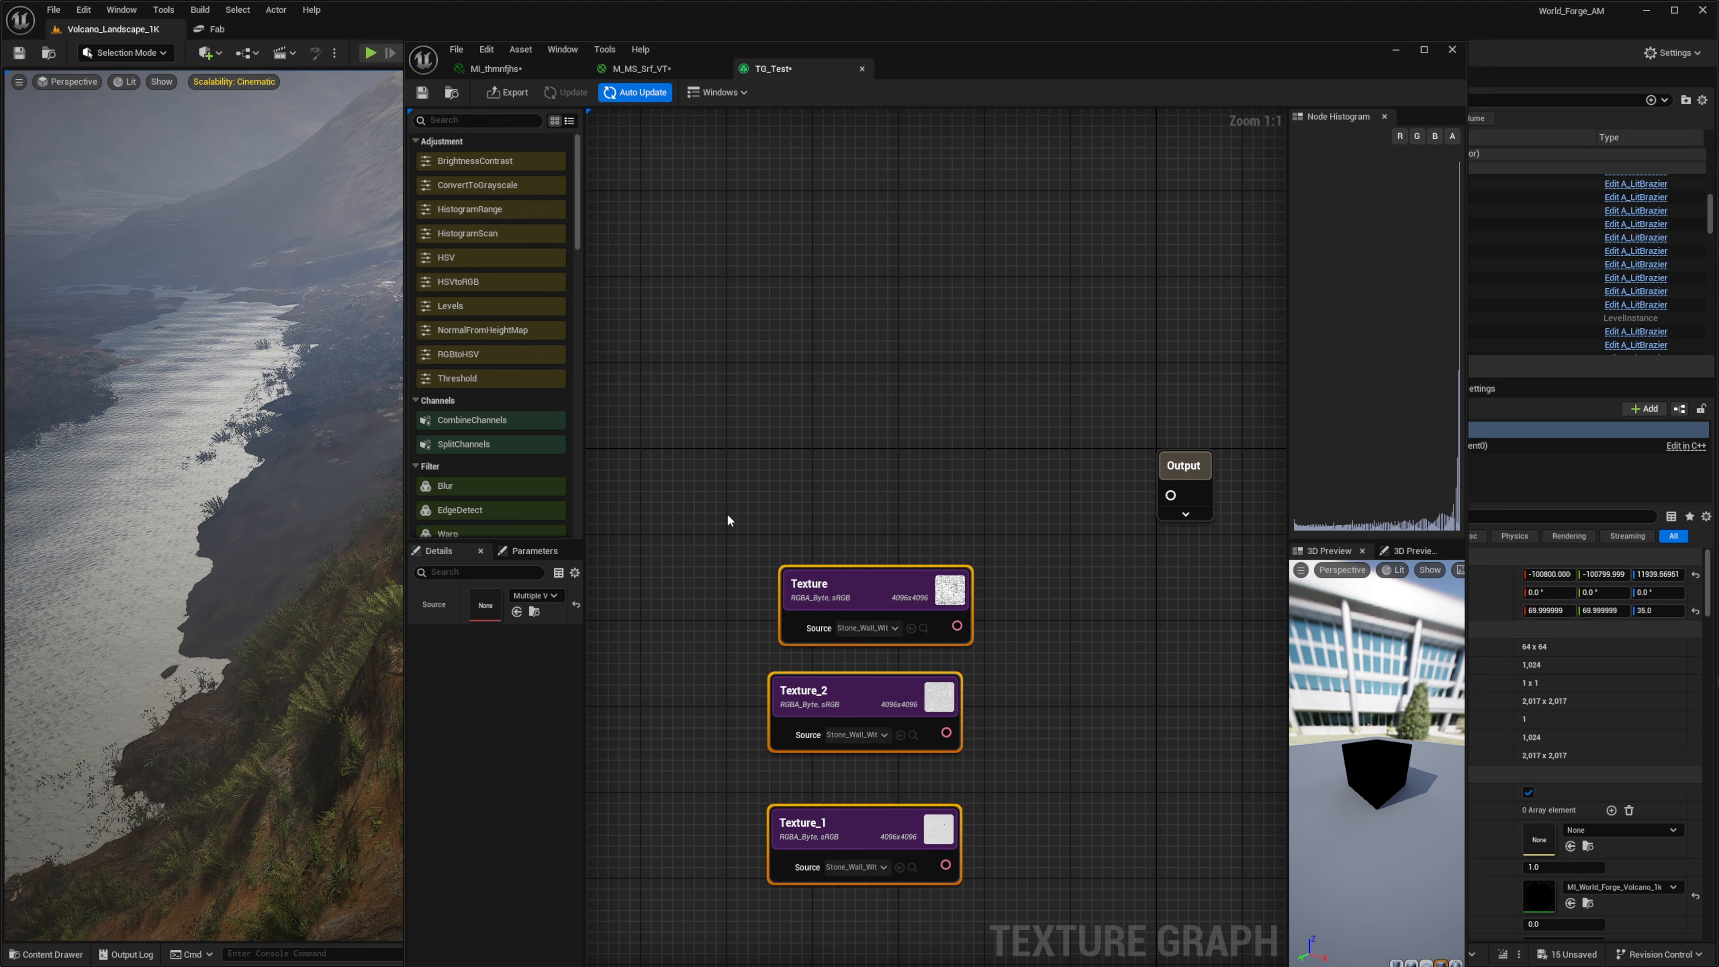
{"action": "left_click_drag", "start_coordinate": [742, 525], "coordinate": [734, 488]}
{"action": "left_click", "coordinate": [757, 418]}
Add a CombineChannels node between the texture nodes and the Output node.
{"action": "right_click", "coordinate": [884, 502]}
{"action": "type", "text": "combine"}
{"action": "key", "text": "Return"}
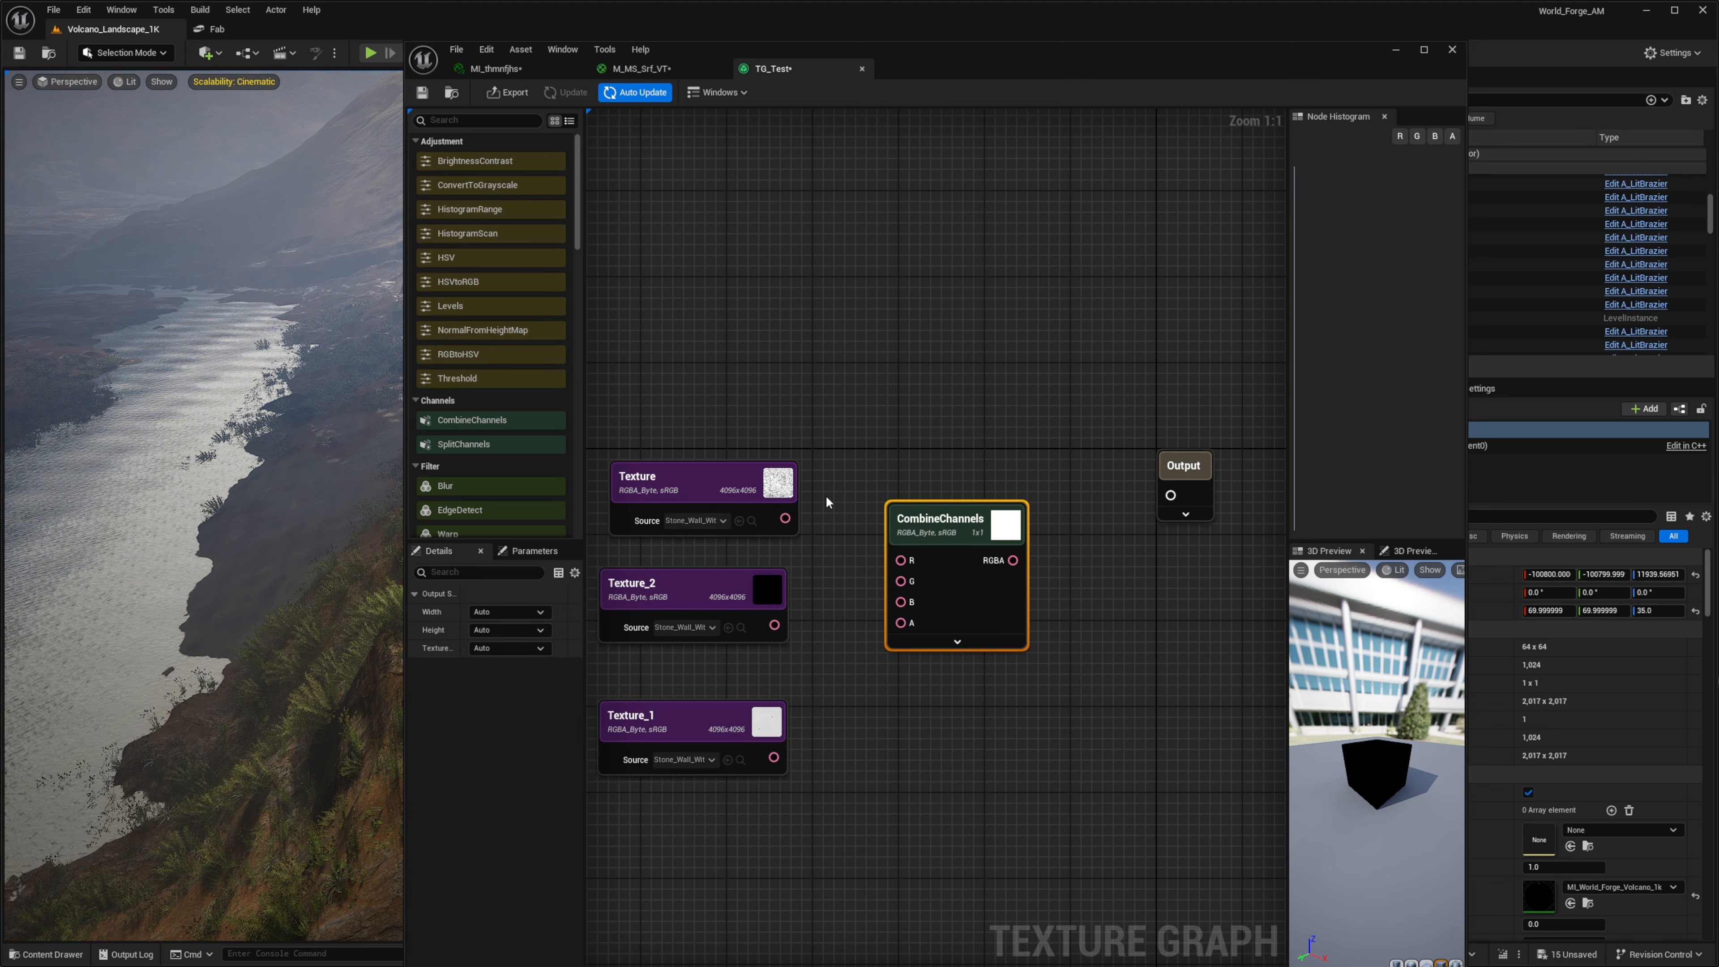
Connect the AO texture to R, the roughness texture to G and the displacement texture to B of CombineChannels.
{"action": "left_click", "coordinate": [771, 518]}
{"action": "left_click_drag", "start_coordinate": [785, 517], "coordinate": [910, 569]}
{"action": "left_click", "coordinate": [756, 603]}
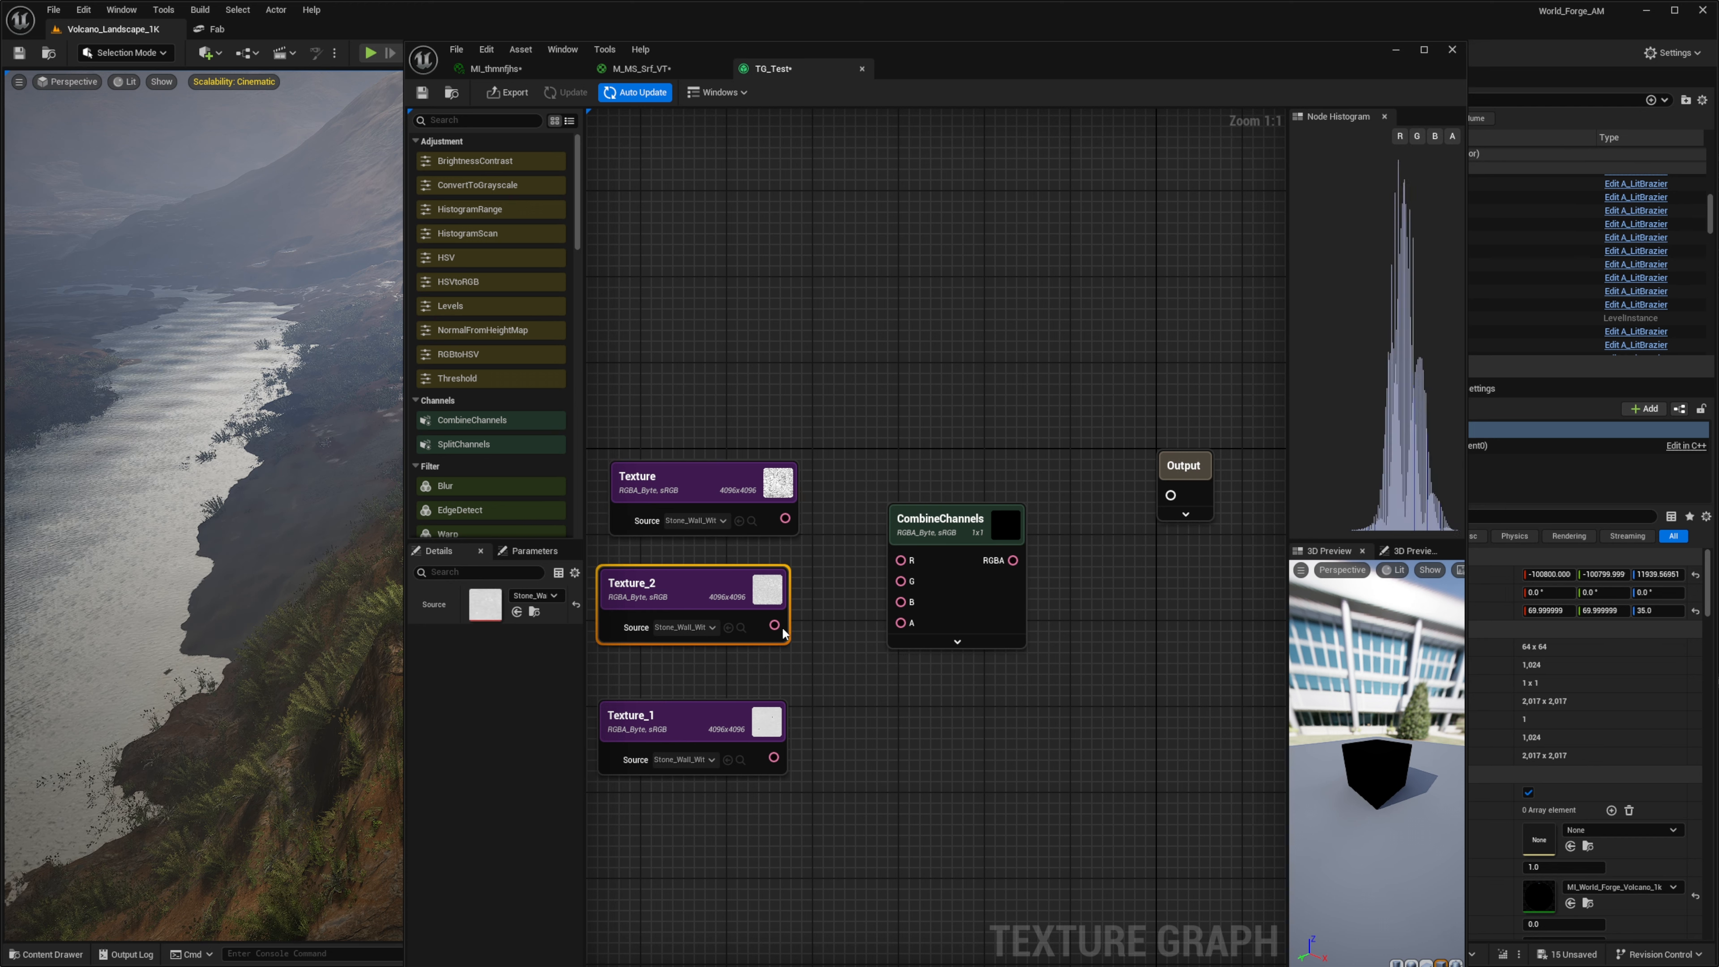
{"action": "left_click_drag", "start_coordinate": [782, 630], "coordinate": [903, 596]}
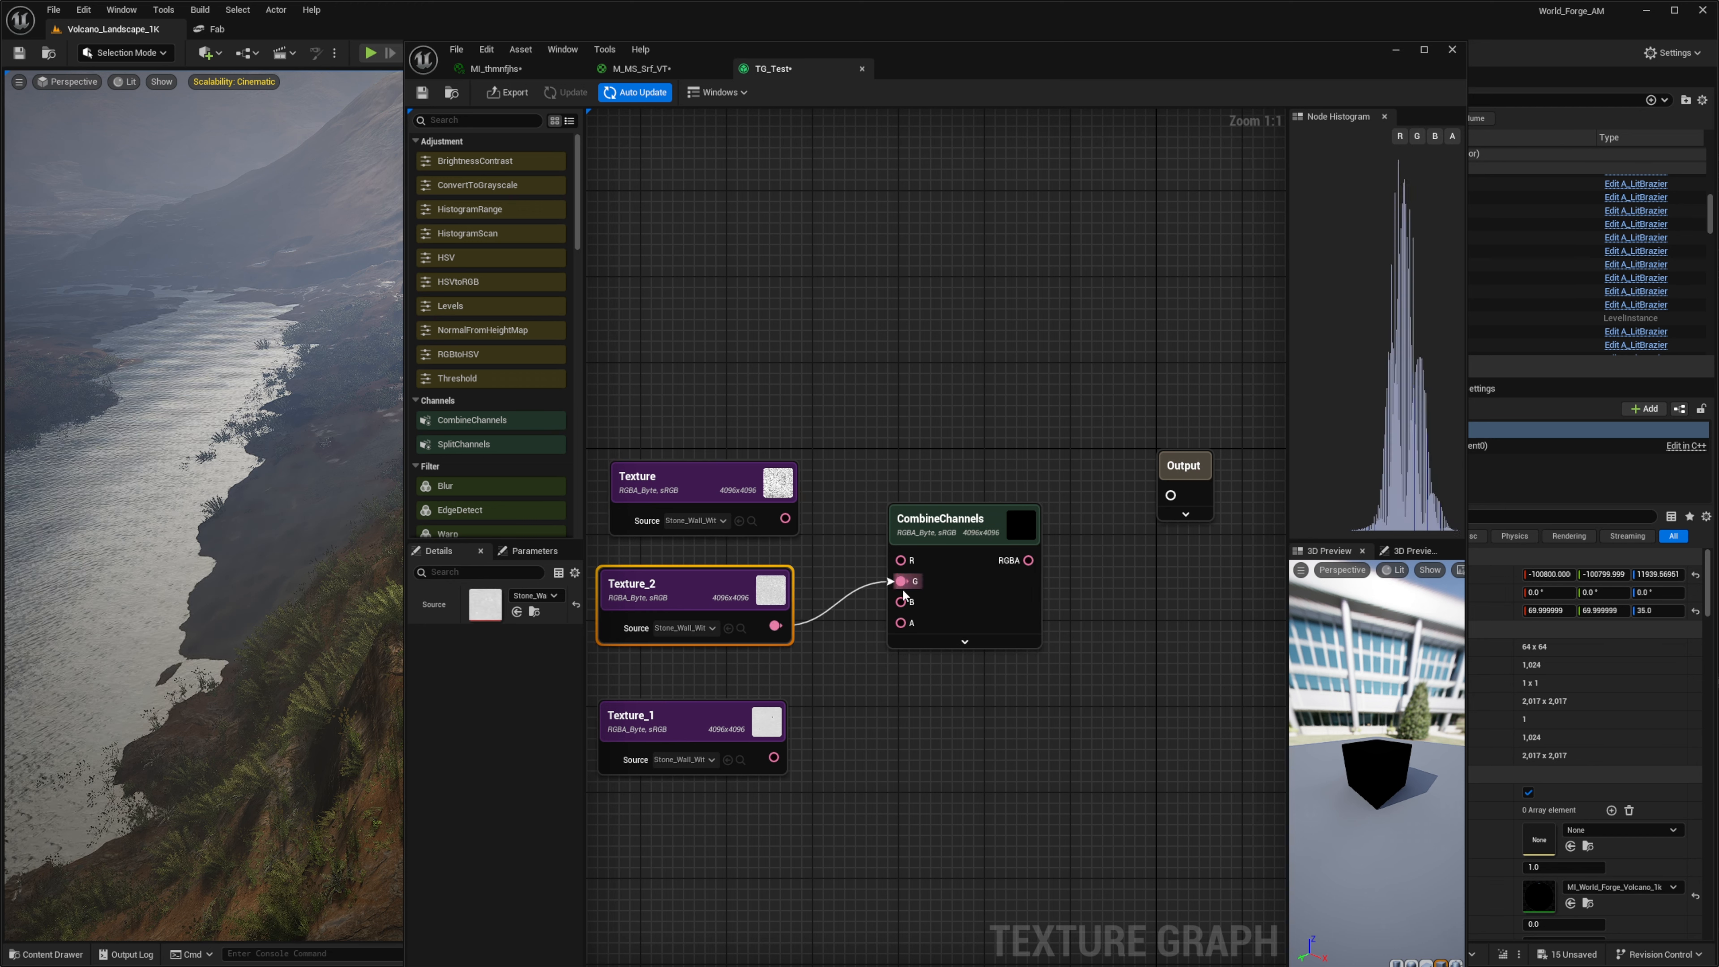
{"action": "left_click", "coordinate": [840, 569]}
{"action": "left_click_drag", "start_coordinate": [785, 518], "coordinate": [901, 560]}
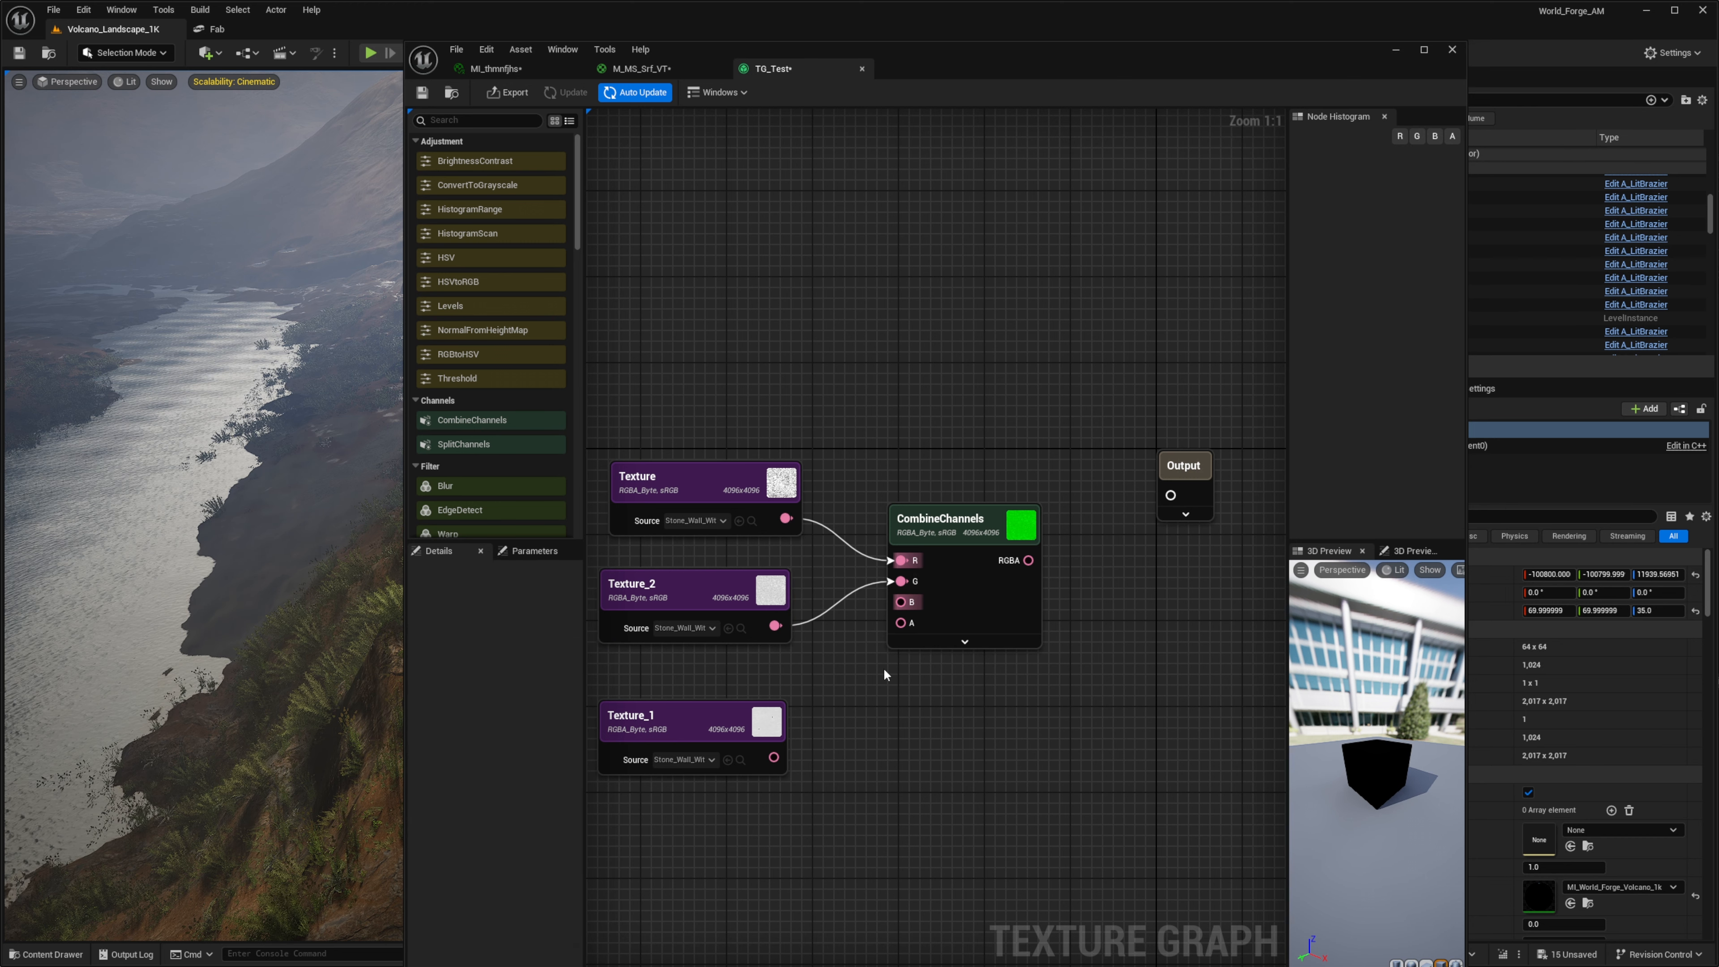
{"action": "left_click_drag", "start_coordinate": [774, 758], "coordinate": [901, 602]}
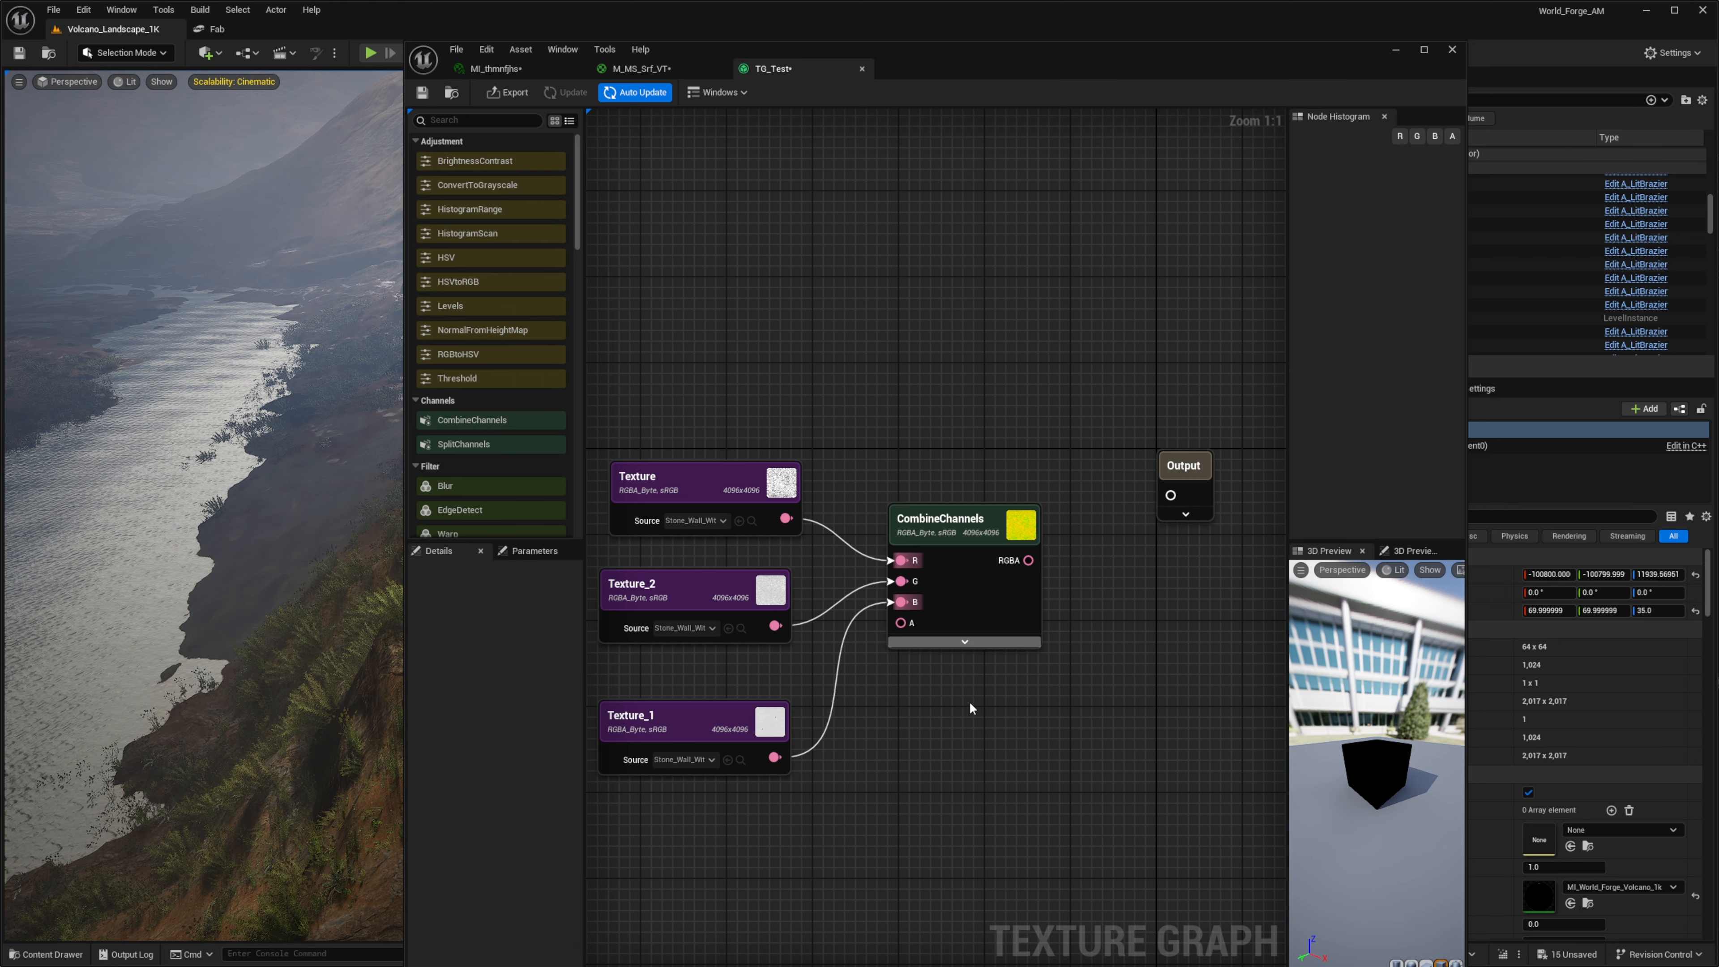
Shift the CombineChannels node slightly and stack the AO, roughness and displacement texture nodes closely in one column.
{"action": "right_click_drag", "start_coordinate": [1001, 627], "coordinate": [1065, 605]}
{"action": "left_click_drag", "start_coordinate": [1065, 604], "coordinate": [1084, 594]}
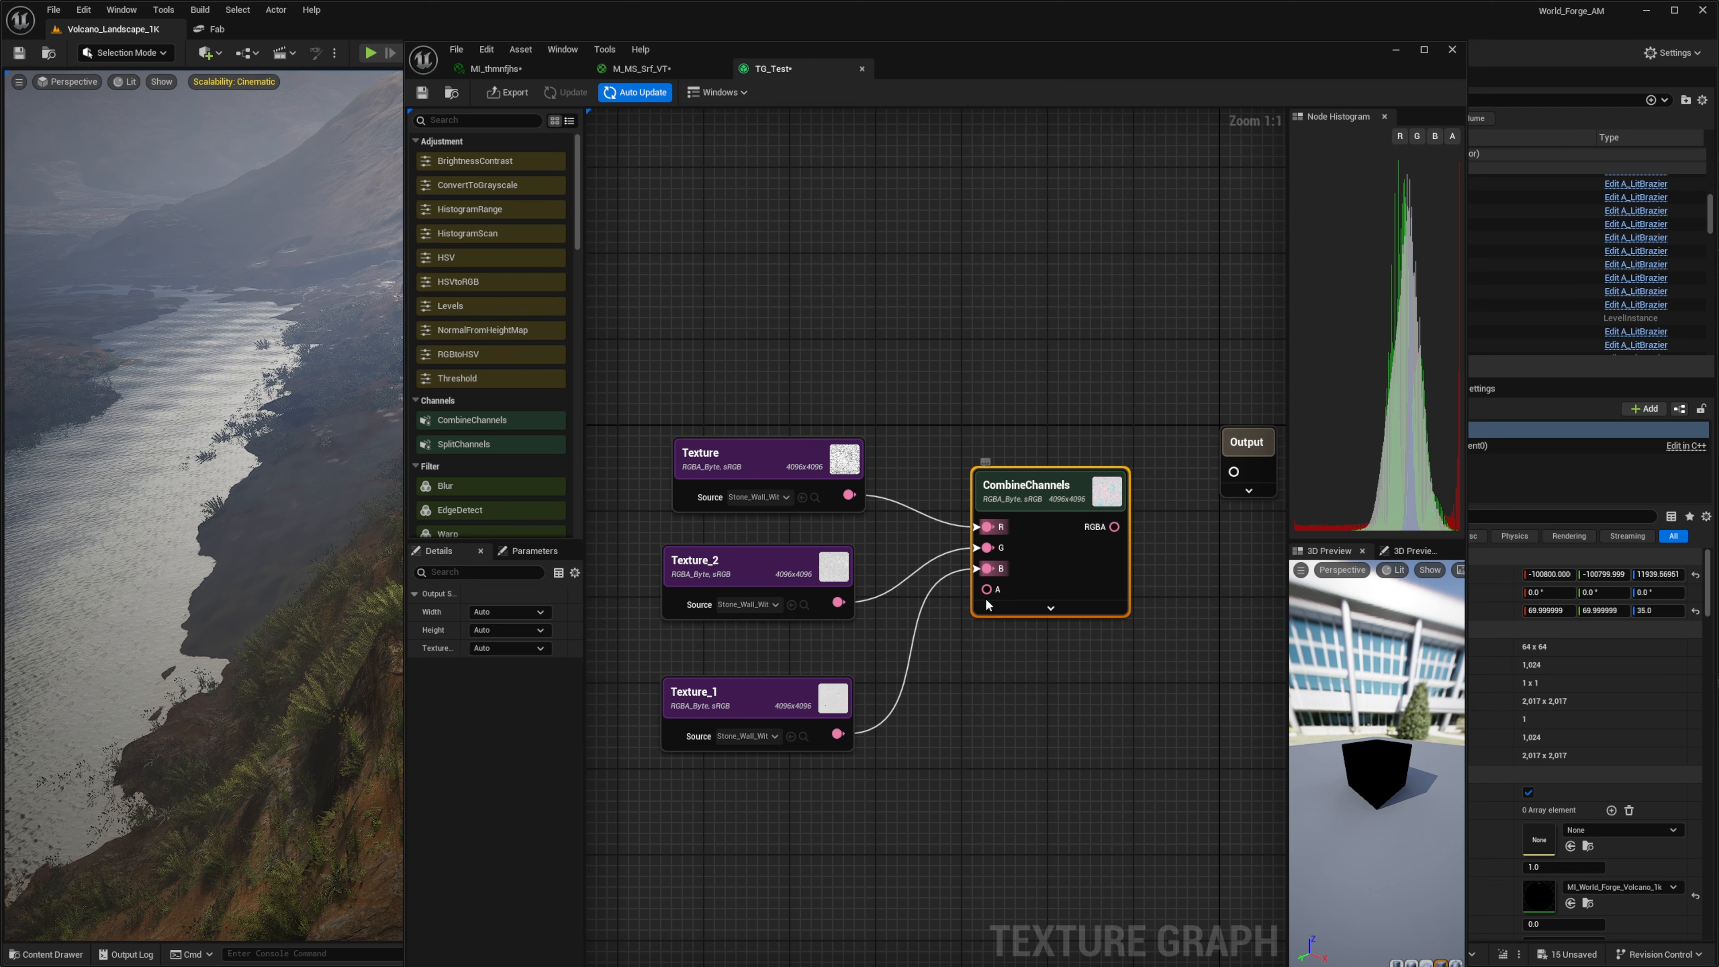
{"action": "left_click_drag", "start_coordinate": [776, 686], "coordinate": [776, 629]}
{"action": "right_click_drag", "start_coordinate": [910, 769], "coordinate": [1009, 664]}
{"action": "left_click", "coordinate": [1063, 553]}
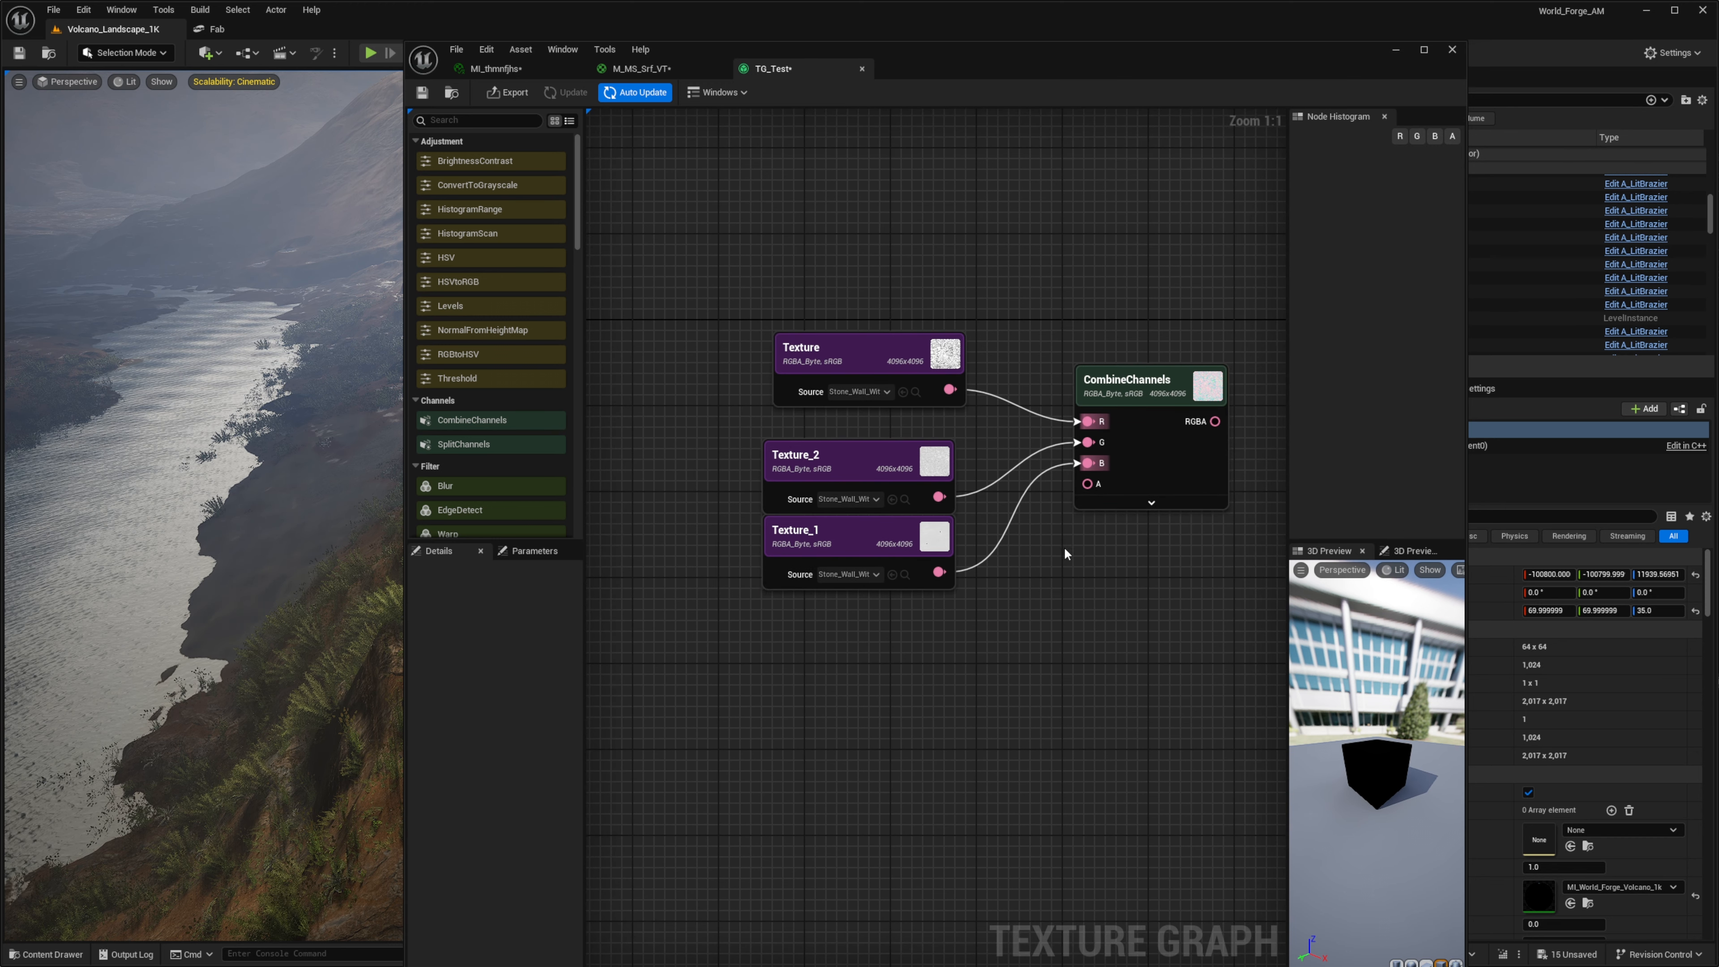
{"action": "right_click_drag", "start_coordinate": [865, 367], "coordinate": [879, 379]}
{"action": "mouse_move", "coordinate": [878, 376]}
{"action": "left_mouse_down"}
{"action": "mouse_move", "coordinate": [852, 406]}
{"action": "mouse_move", "coordinate": [860, 393]}
{"action": "left_mouse_up"}
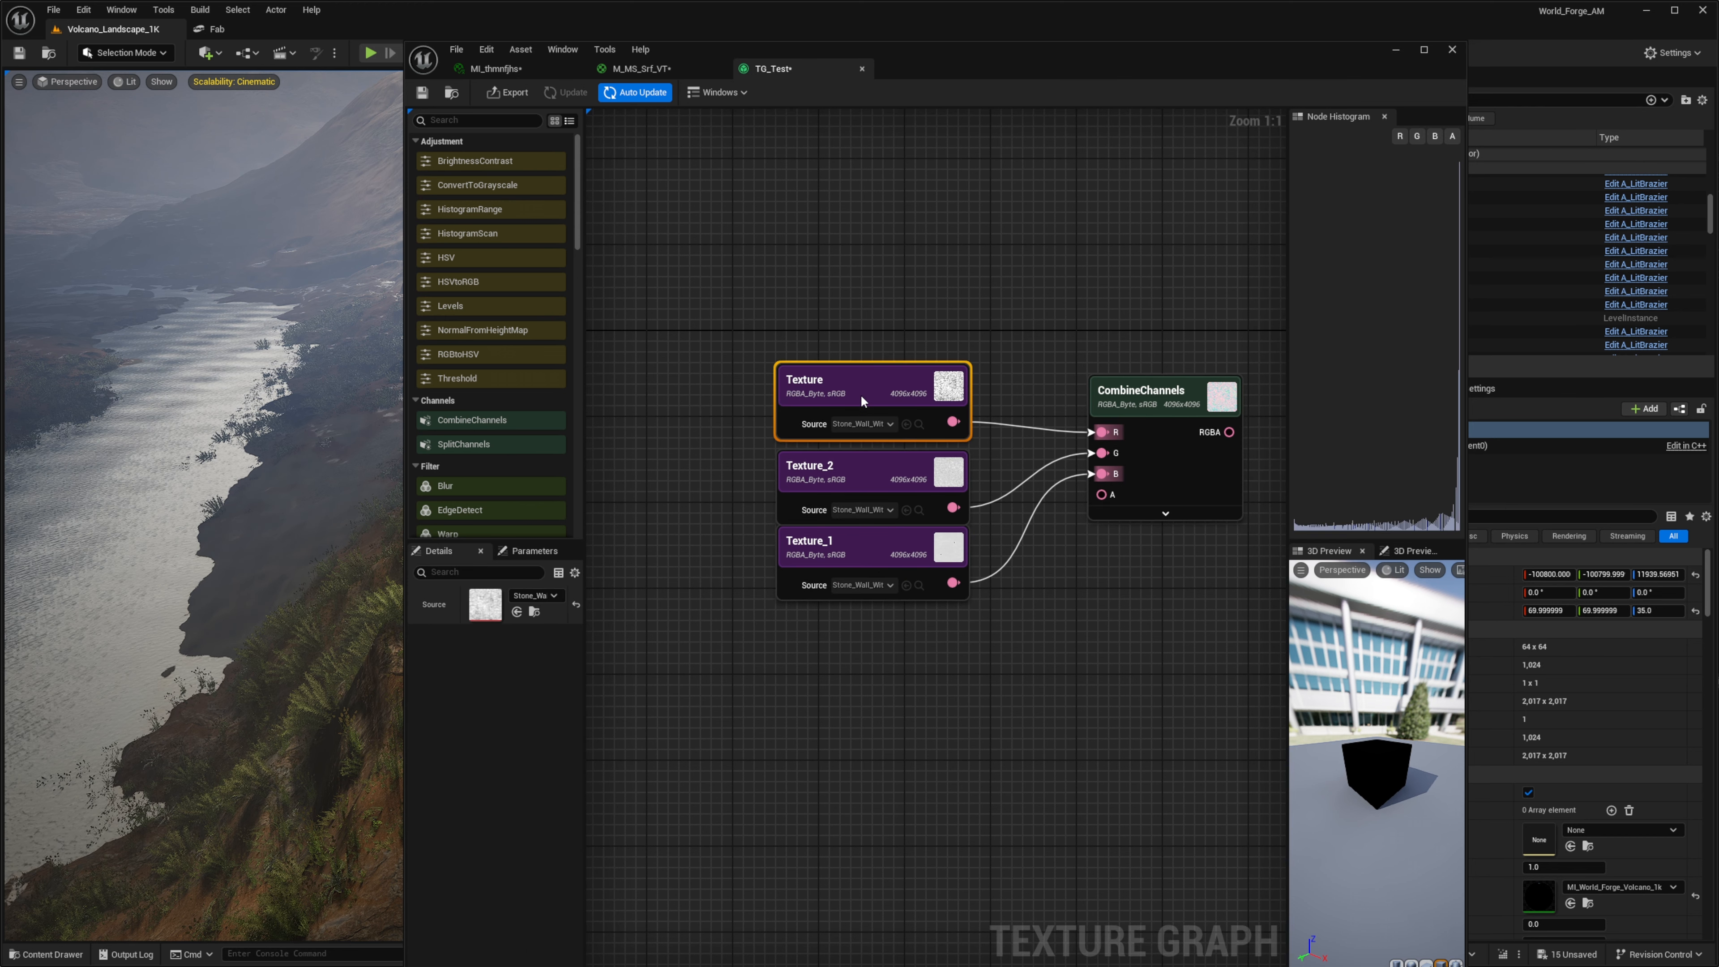
{"action": "left_click", "coordinate": [1010, 568]}
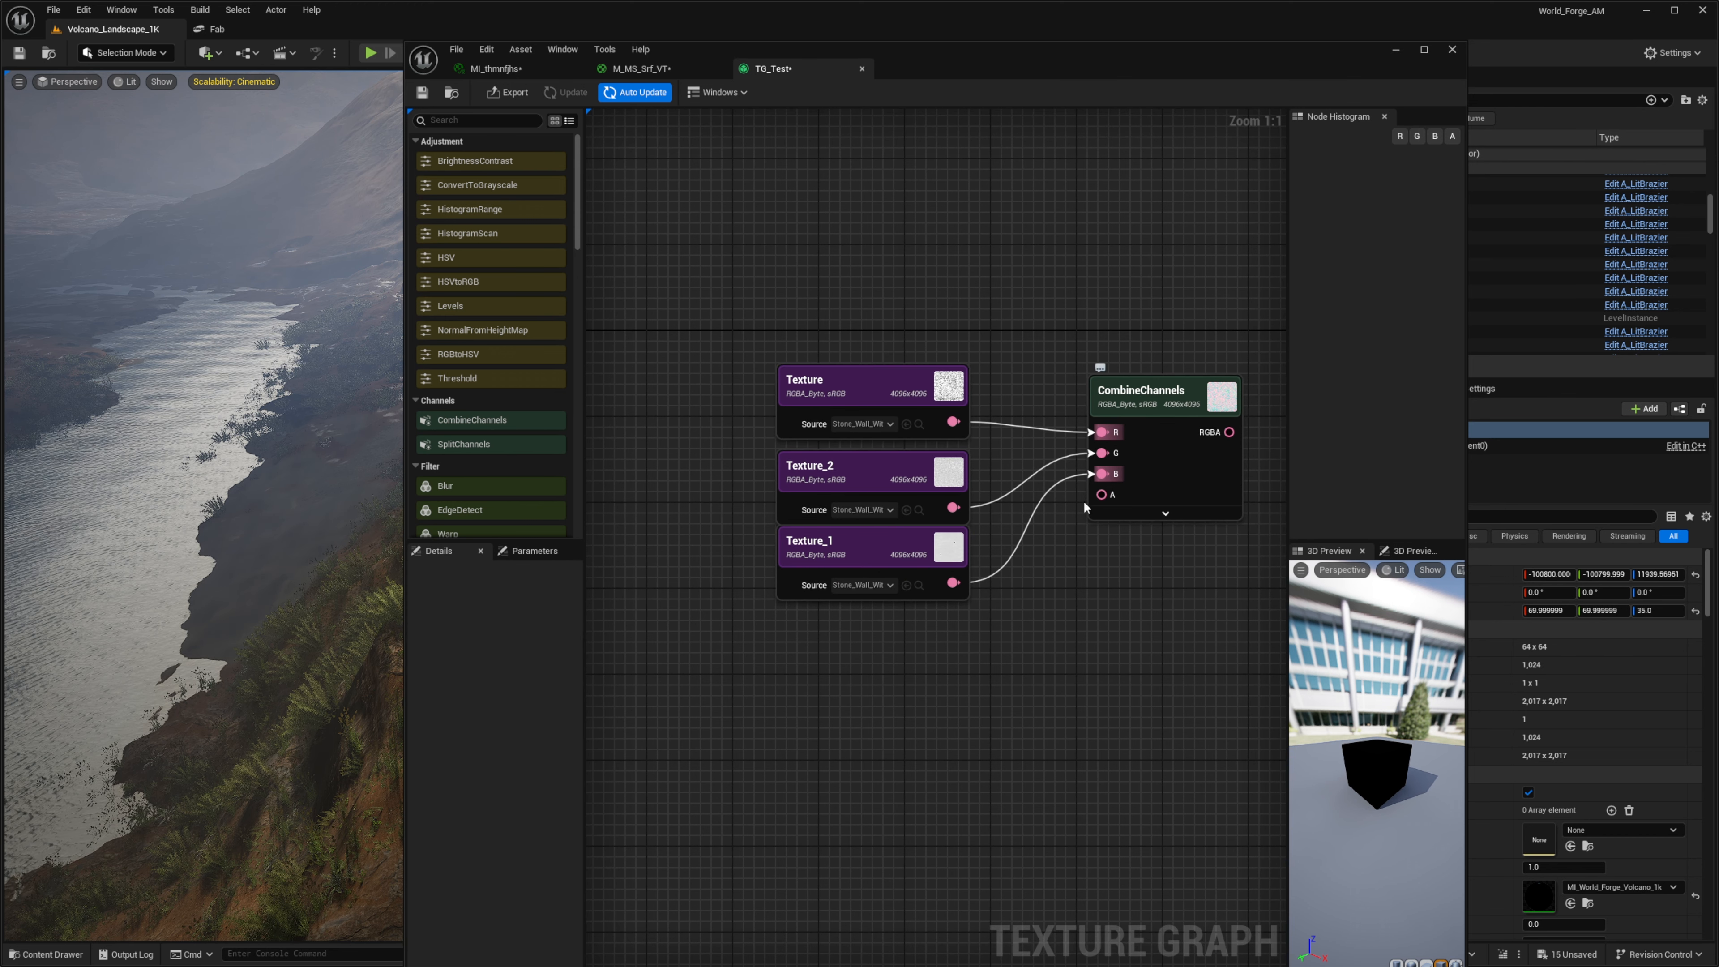
{"action": "left_click", "coordinate": [865, 550]}
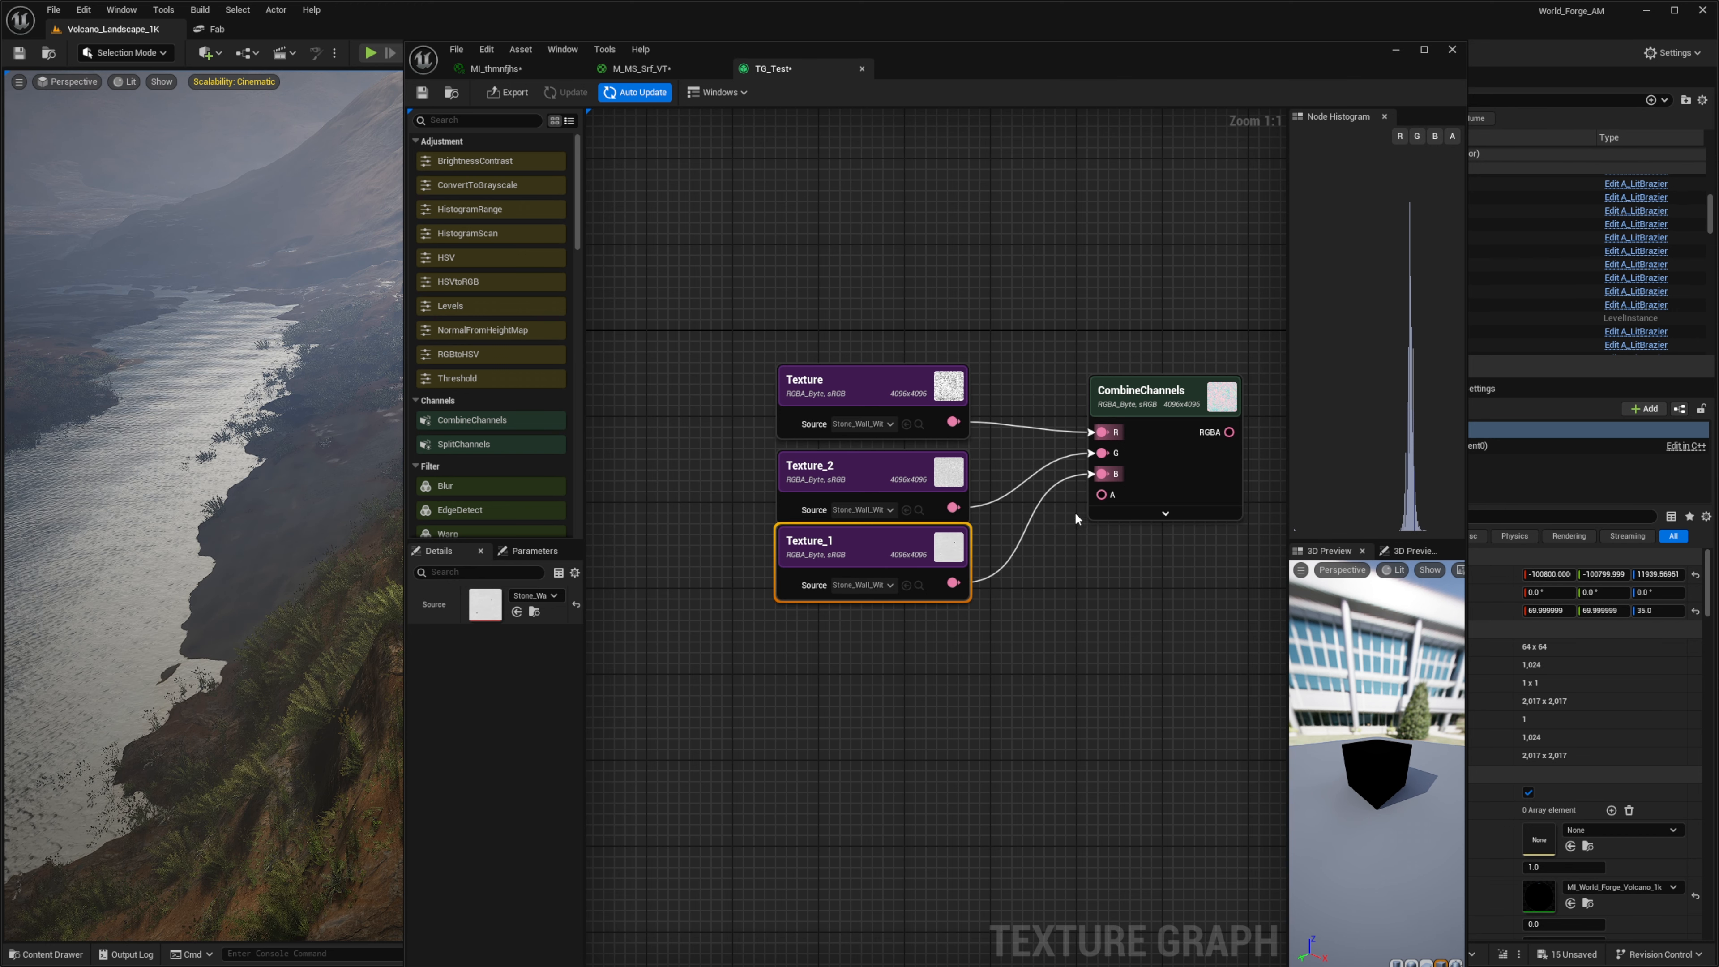
Connect the RGBA output of CombineChannels to the Output node and move the Output node closer to it.
{"action": "right_click_drag", "start_coordinate": [1094, 514], "coordinate": [879, 594]}
{"action": "left_click", "coordinate": [963, 492]}
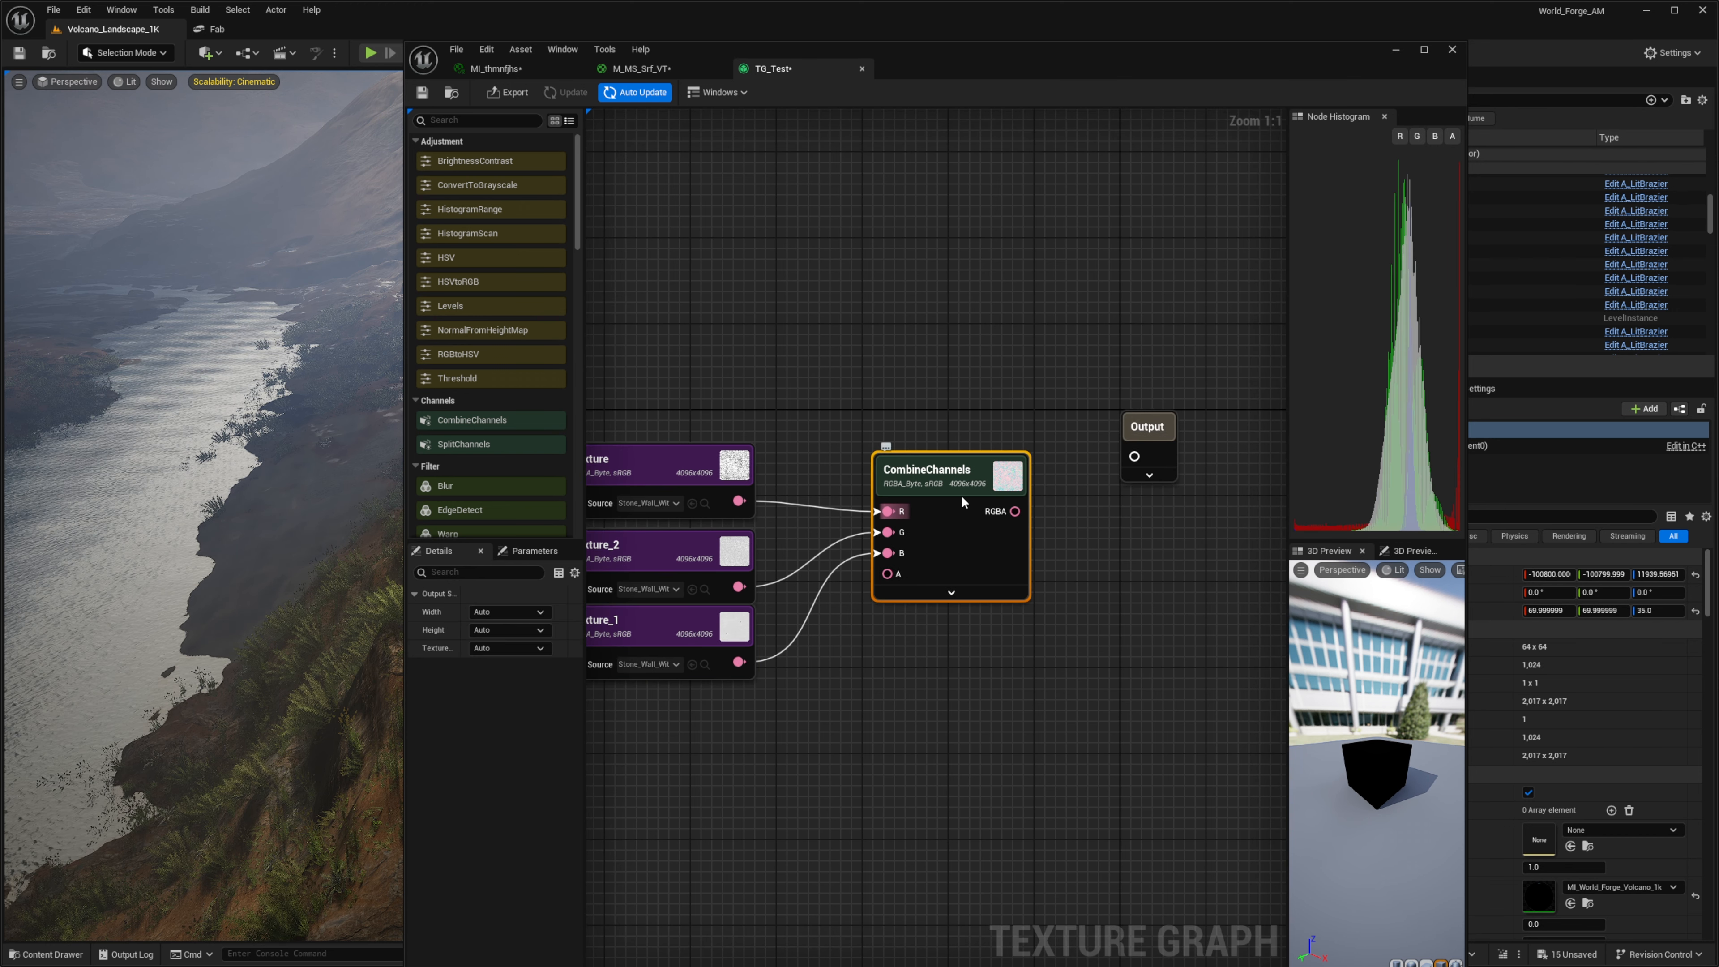
{"action": "left_click_drag", "start_coordinate": [1014, 511], "coordinate": [1135, 468]}
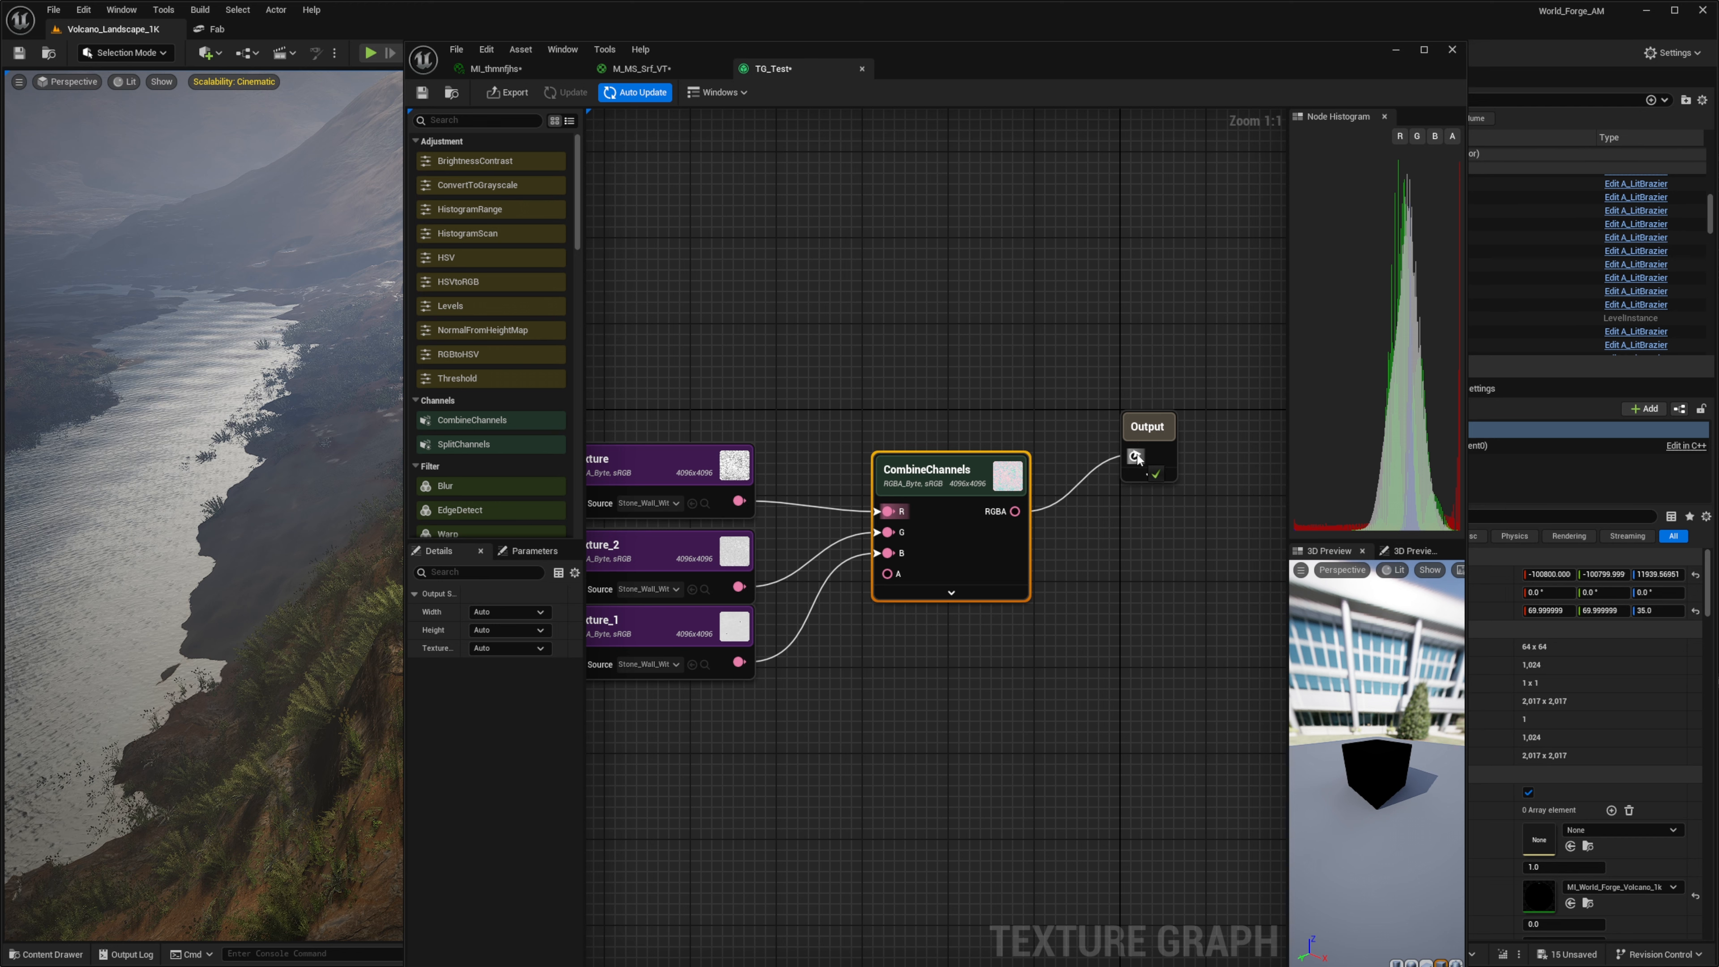
{"action": "left_click", "coordinate": [1148, 432]}
{"action": "right_click_drag", "start_coordinate": [1185, 545], "coordinate": [1125, 603]}
{"action": "left_click_drag", "start_coordinate": [1120, 534], "coordinate": [1100, 557]}
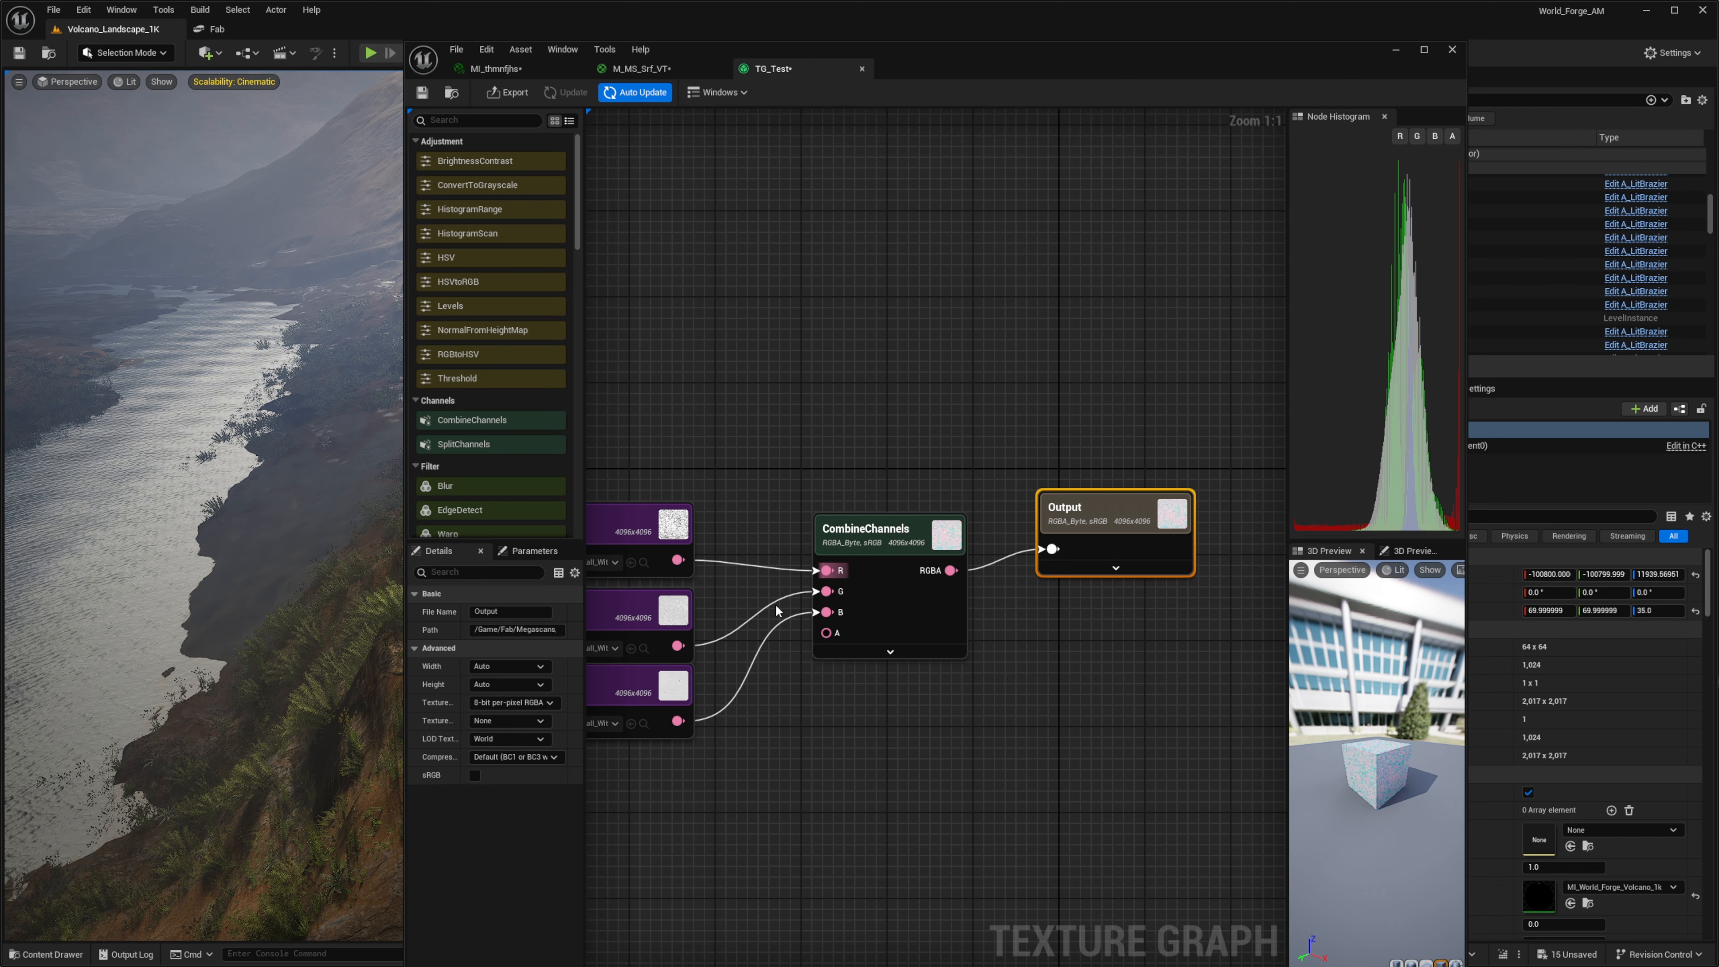
Check the Output node's file name and export settings, and shift the node slightly closer to CombineChannels.
{"action": "right_click_drag", "start_coordinate": [793, 520], "coordinate": [856, 481]}
{"action": "left_click_drag", "start_coordinate": [1188, 345], "coordinate": [703, 722]}
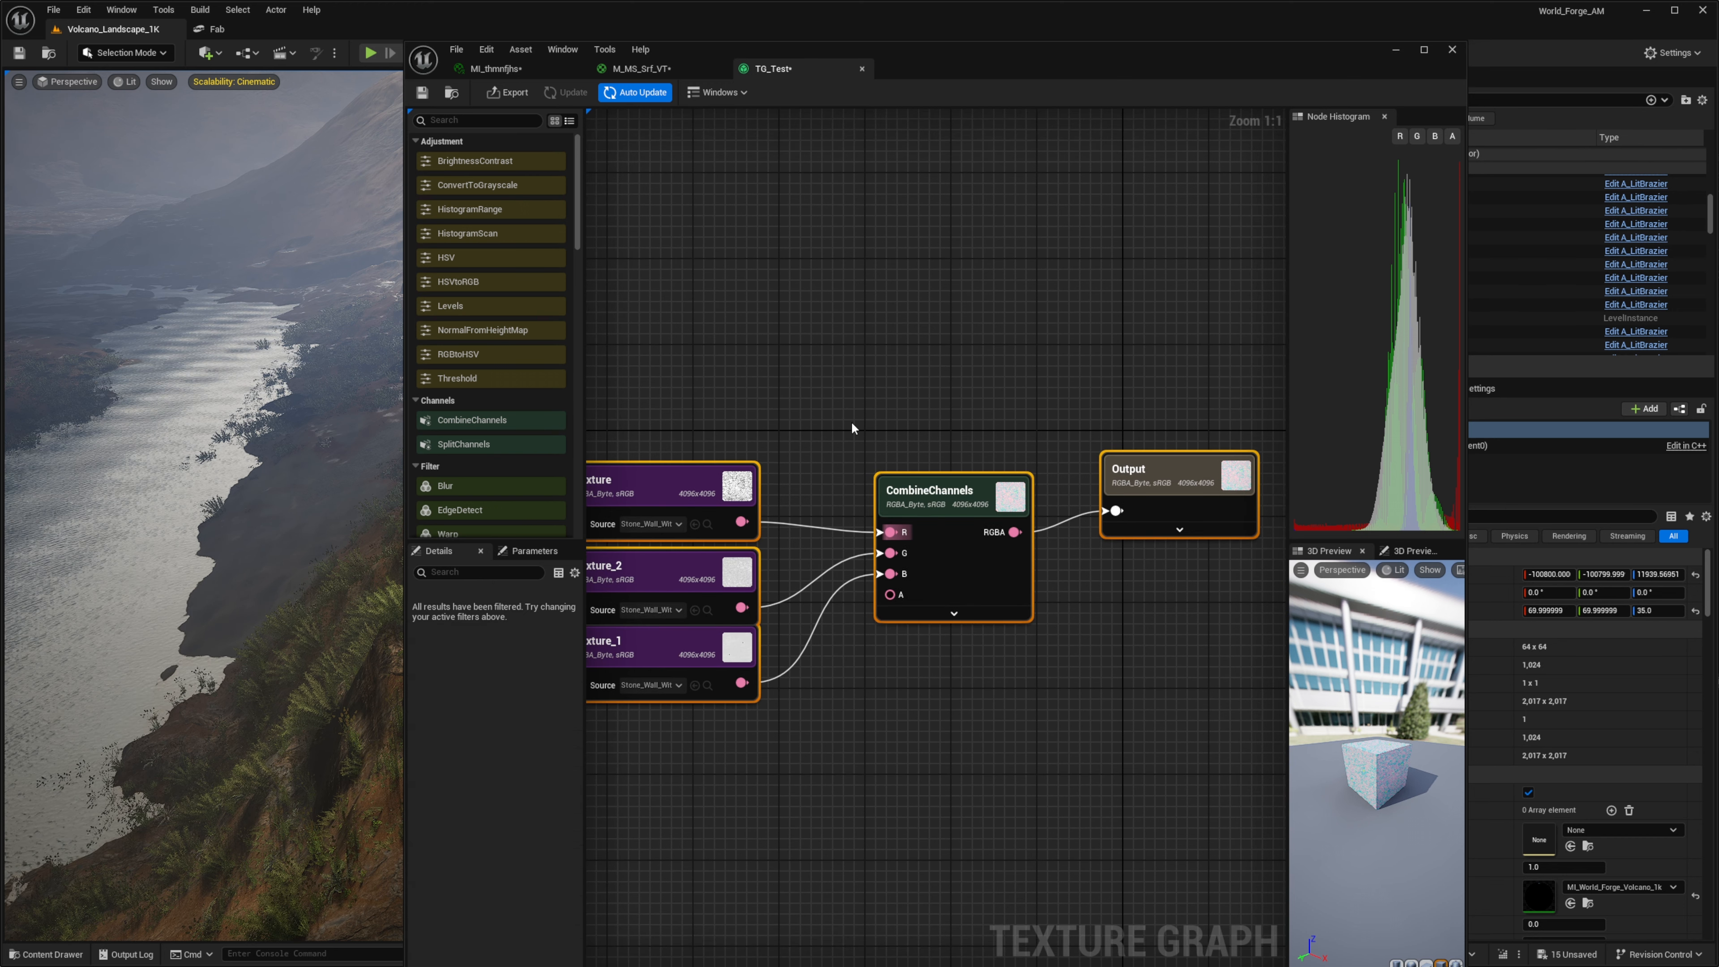
{"action": "left_click", "coordinate": [851, 420]}
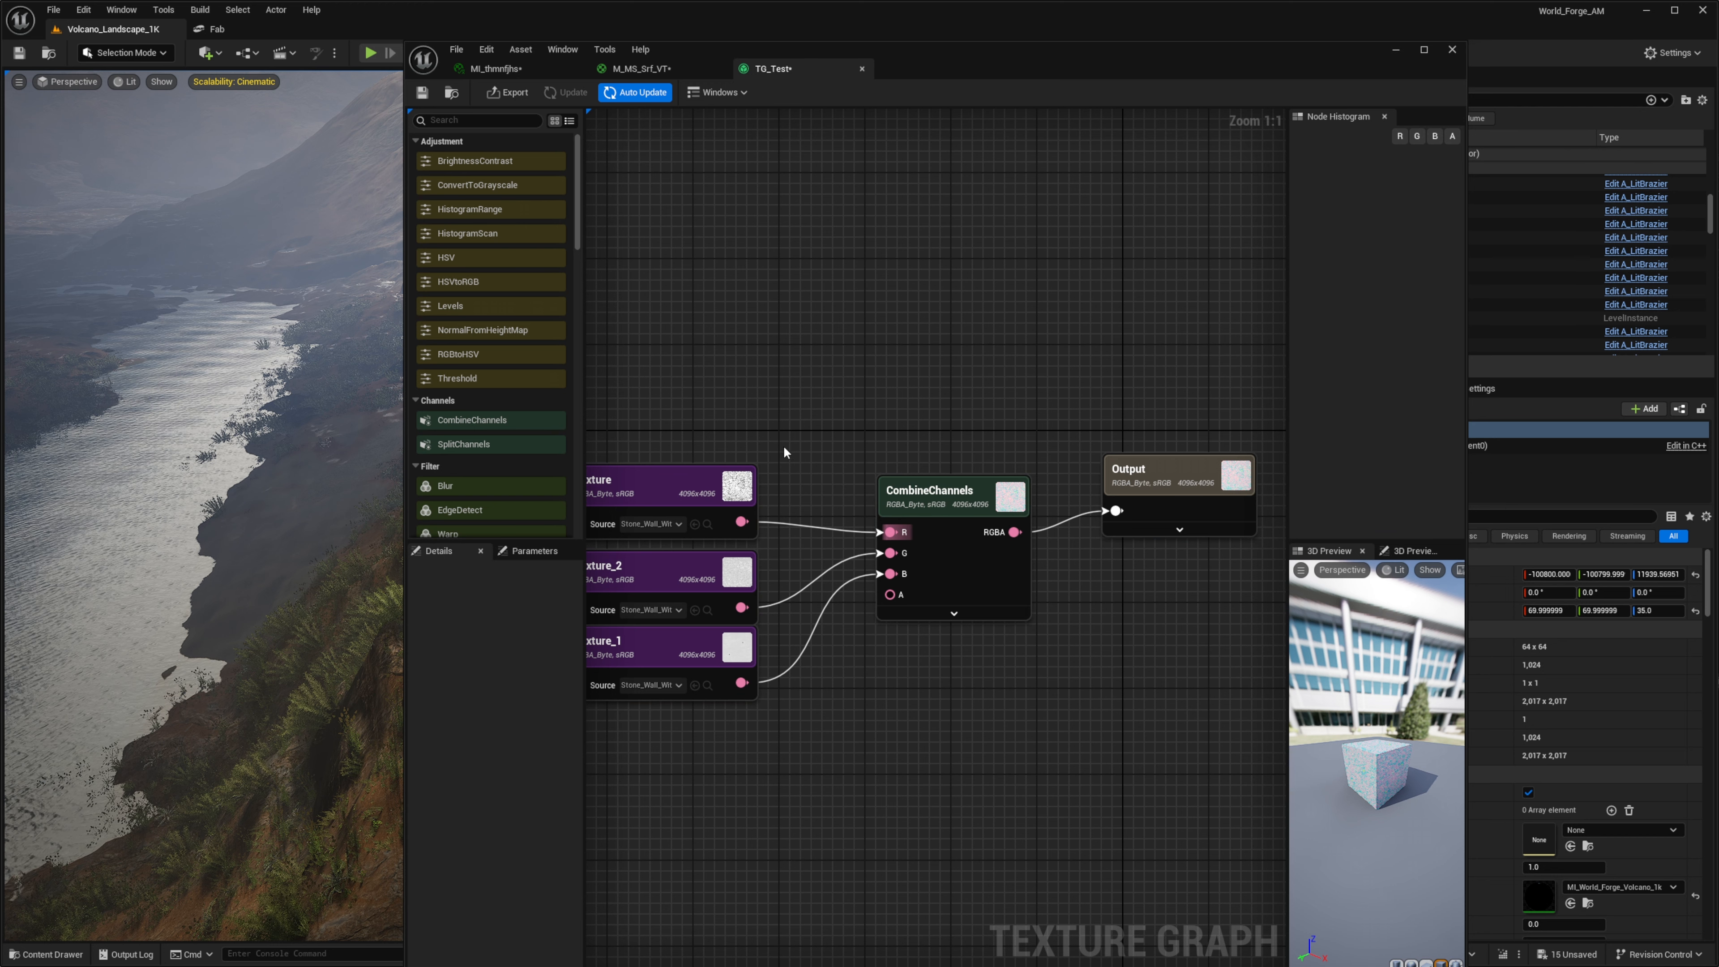
{"action": "right_click_drag", "start_coordinate": [782, 445], "coordinate": [845, 457]}
{"action": "left_click", "coordinate": [1193, 486]}
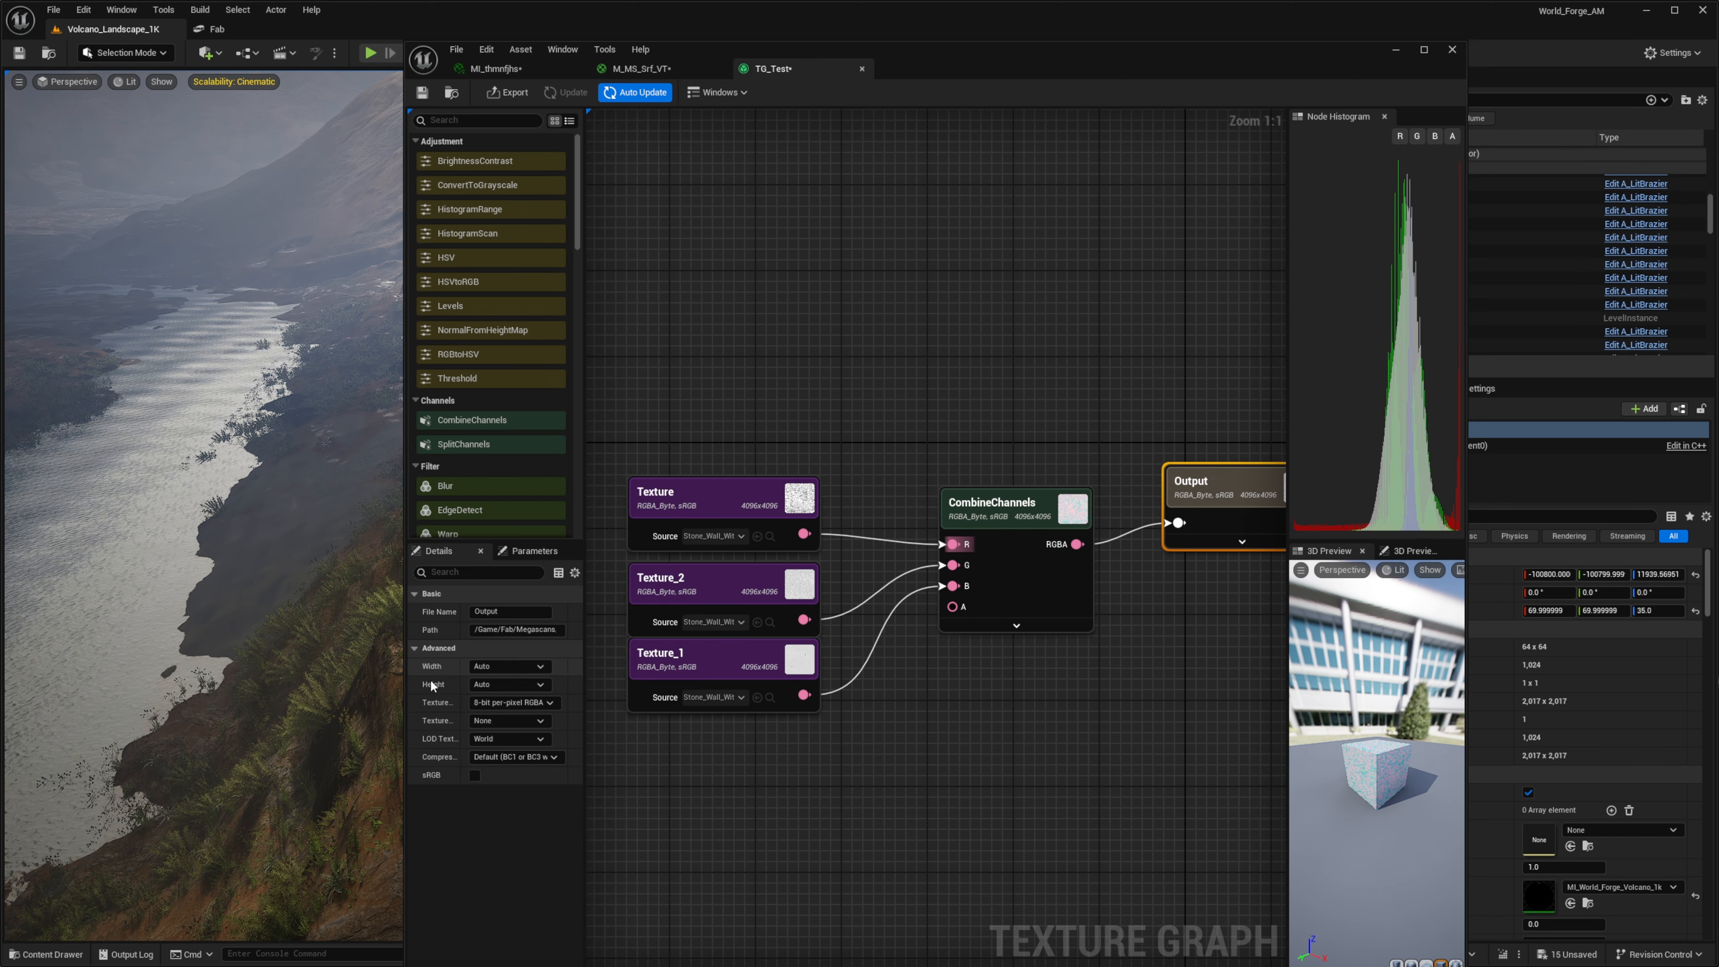
{"action": "left_click", "coordinate": [504, 611]}
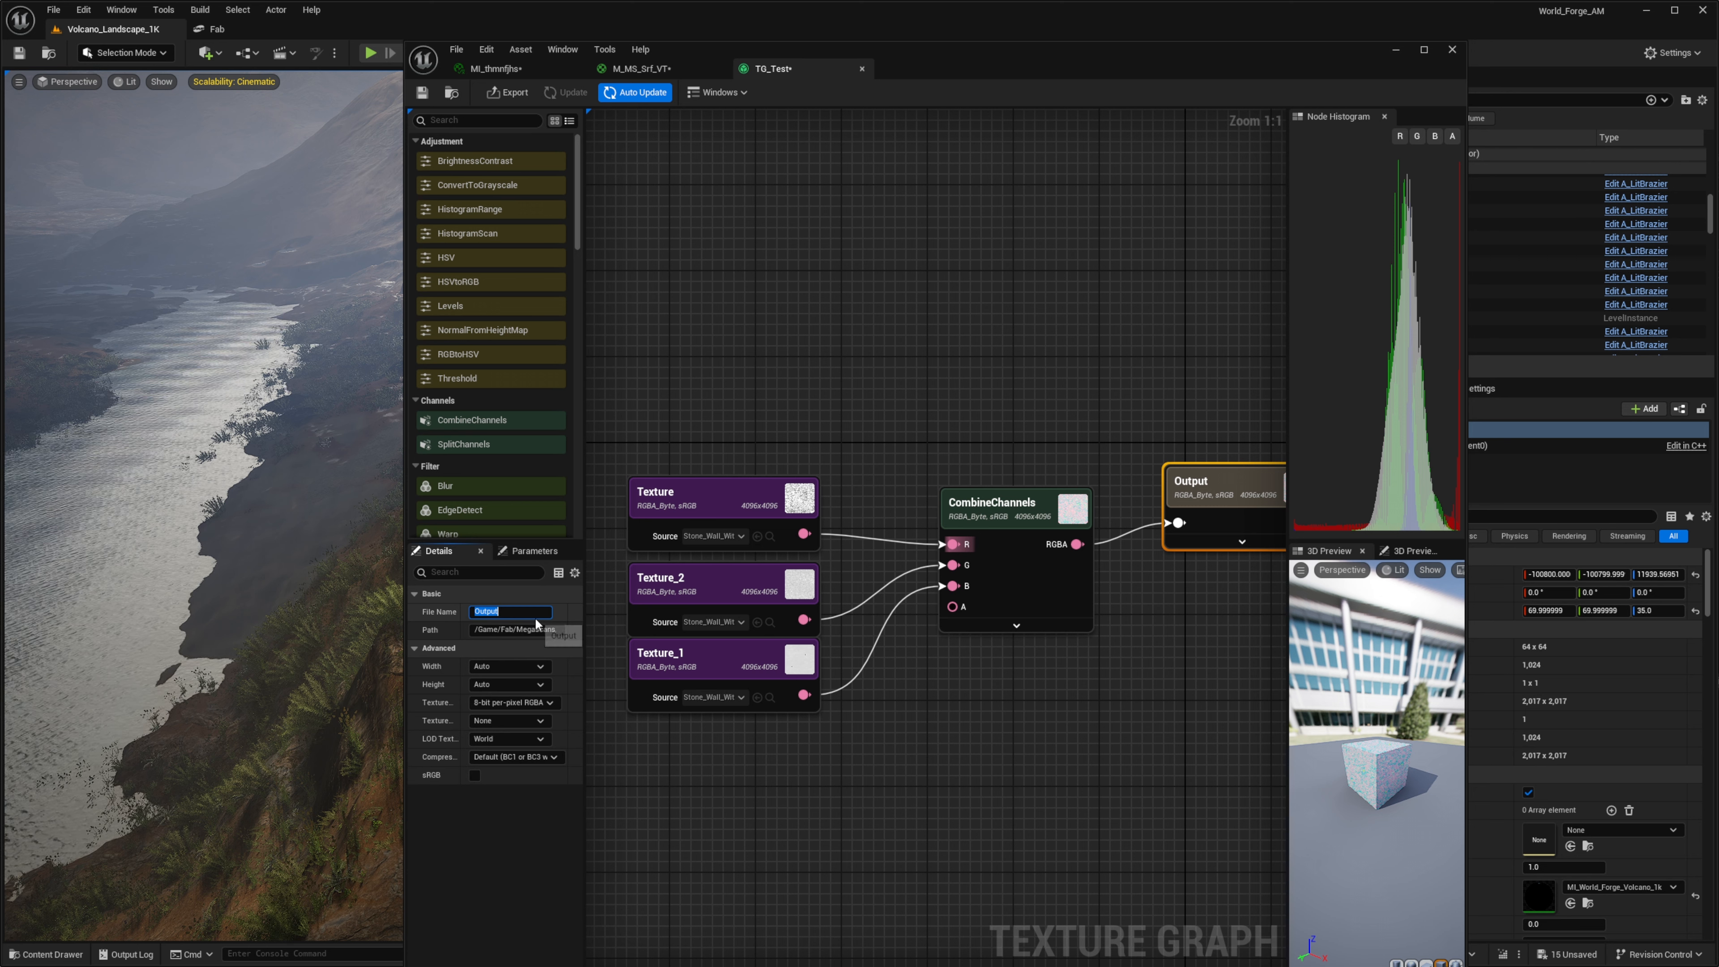
{"action": "left_click", "coordinate": [744, 518]}
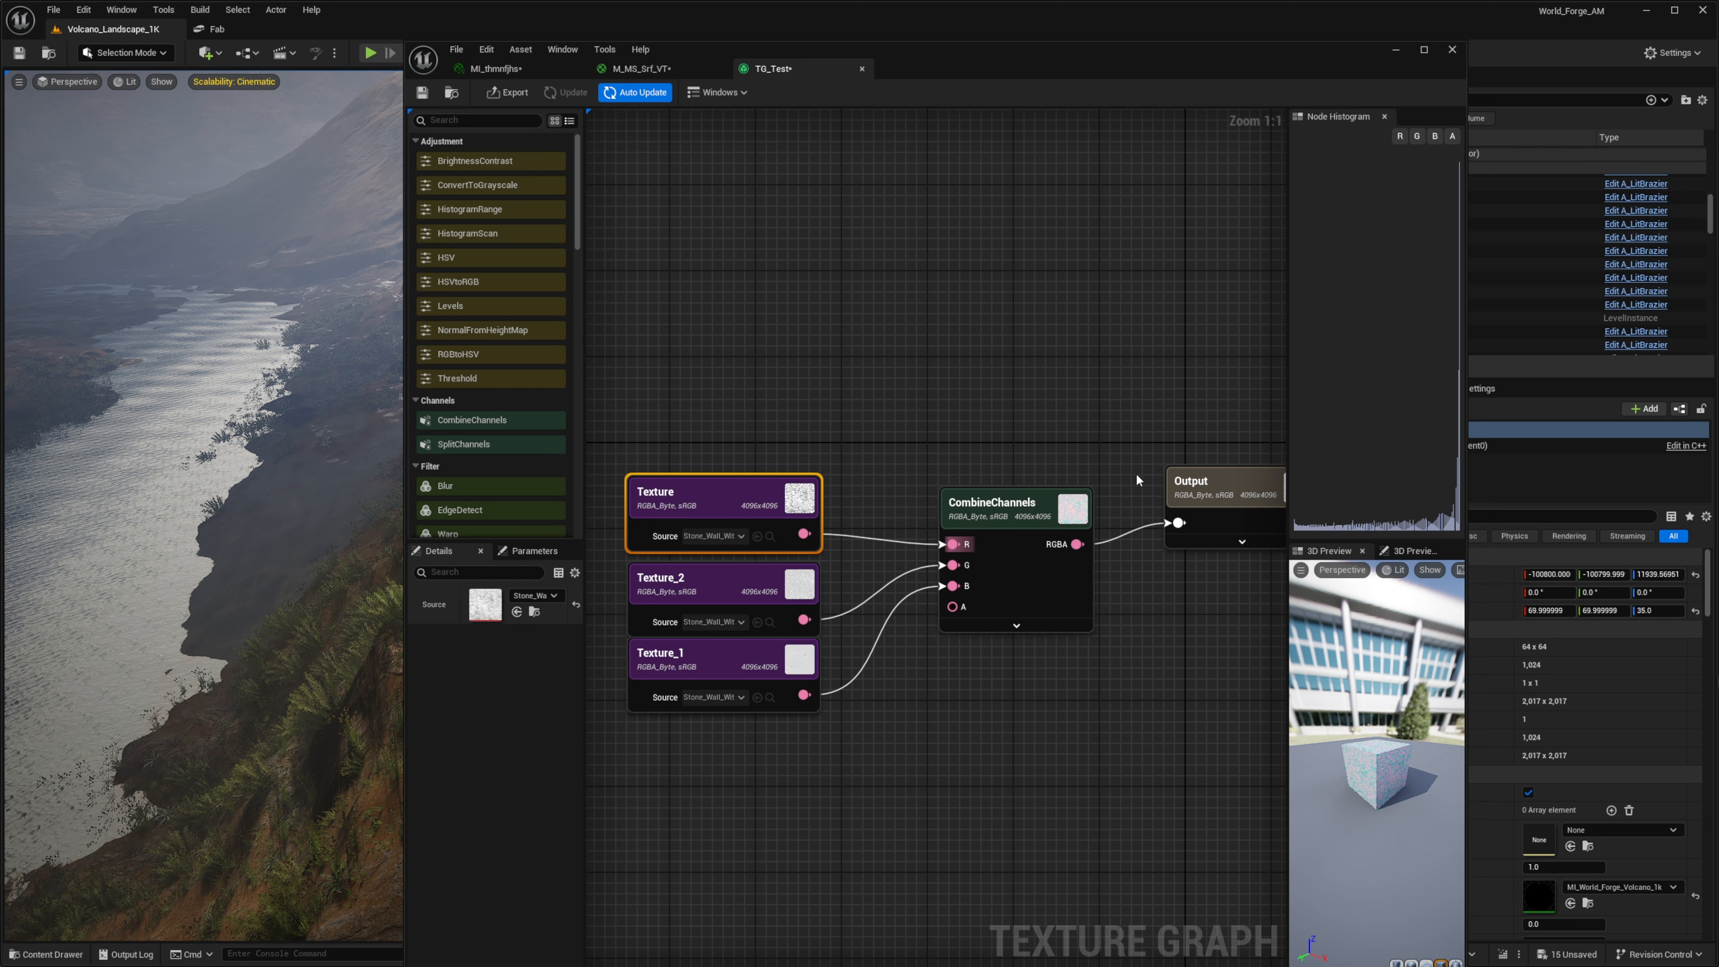
{"action": "left_click_drag", "start_coordinate": [1179, 481], "coordinate": [1136, 481]}
{"action": "left_click", "coordinate": [961, 376]}
Add the stone wall's 8K ORM texture to the graph as a texture node above the existing nodes.
{"action": "right_click_drag", "start_coordinate": [885, 363], "coordinate": [924, 368]}
{"action": "right_click_drag", "start_coordinate": [734, 349], "coordinate": [793, 367]}
{"action": "key", "text": "ctrl+space"}
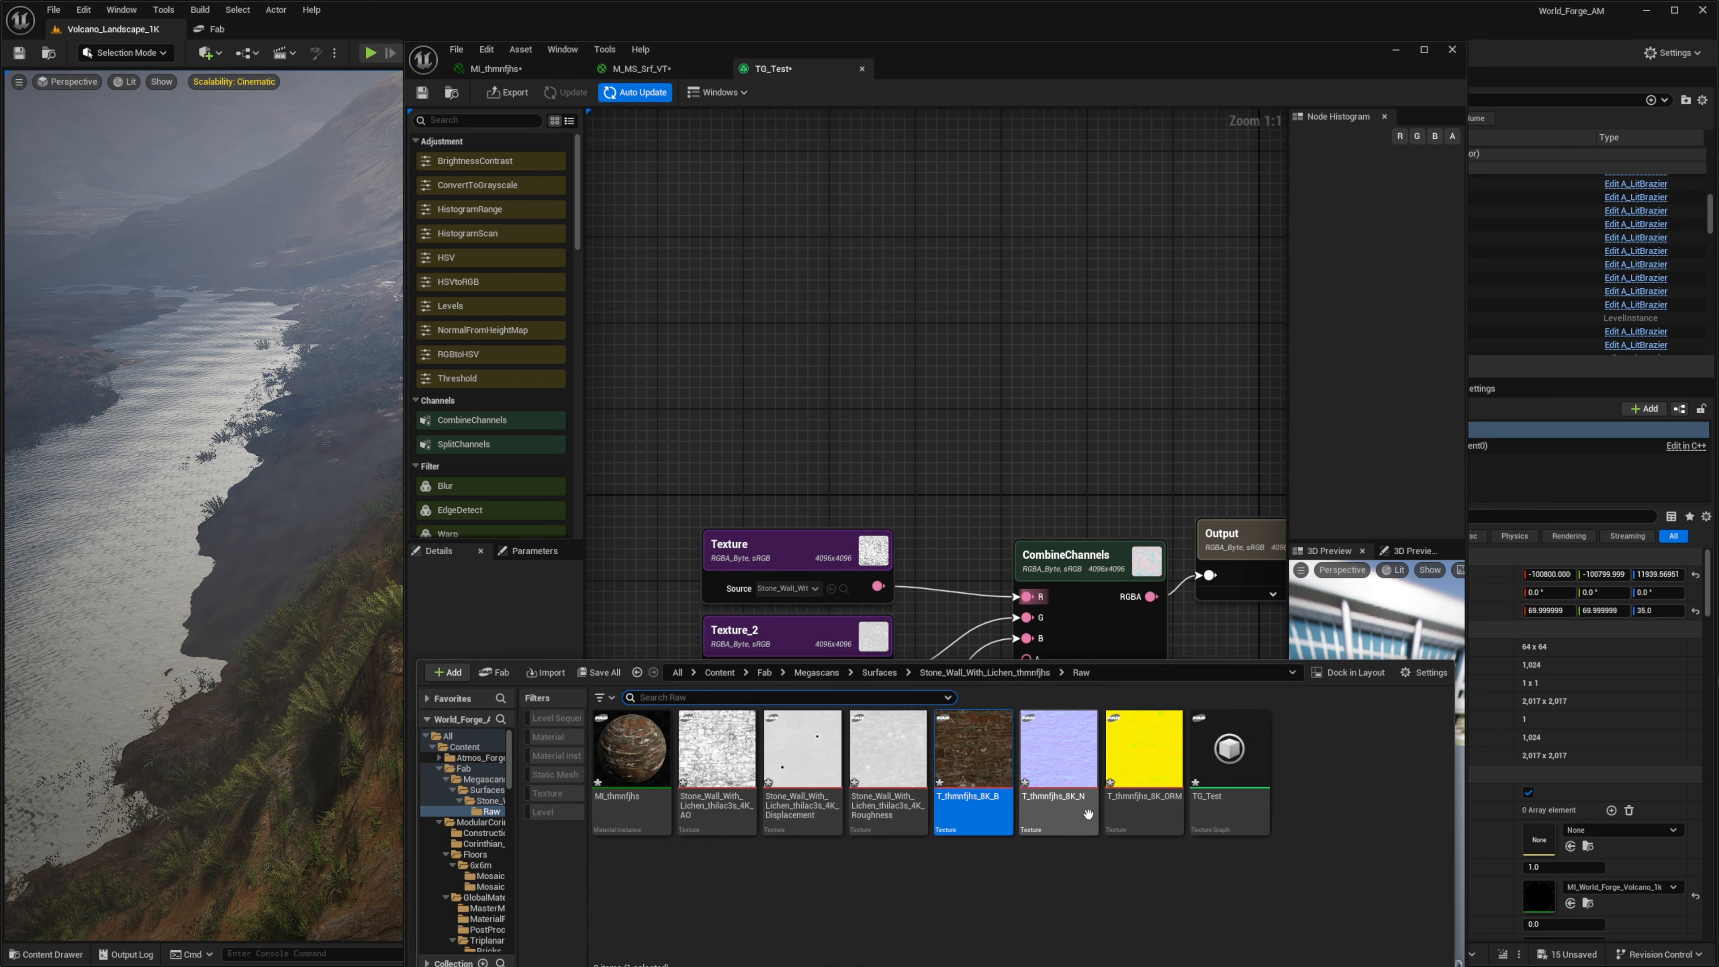
{"action": "left_click", "coordinate": [1159, 776]}
{"action": "left_click_drag", "start_coordinate": [1159, 777], "coordinate": [737, 277]}
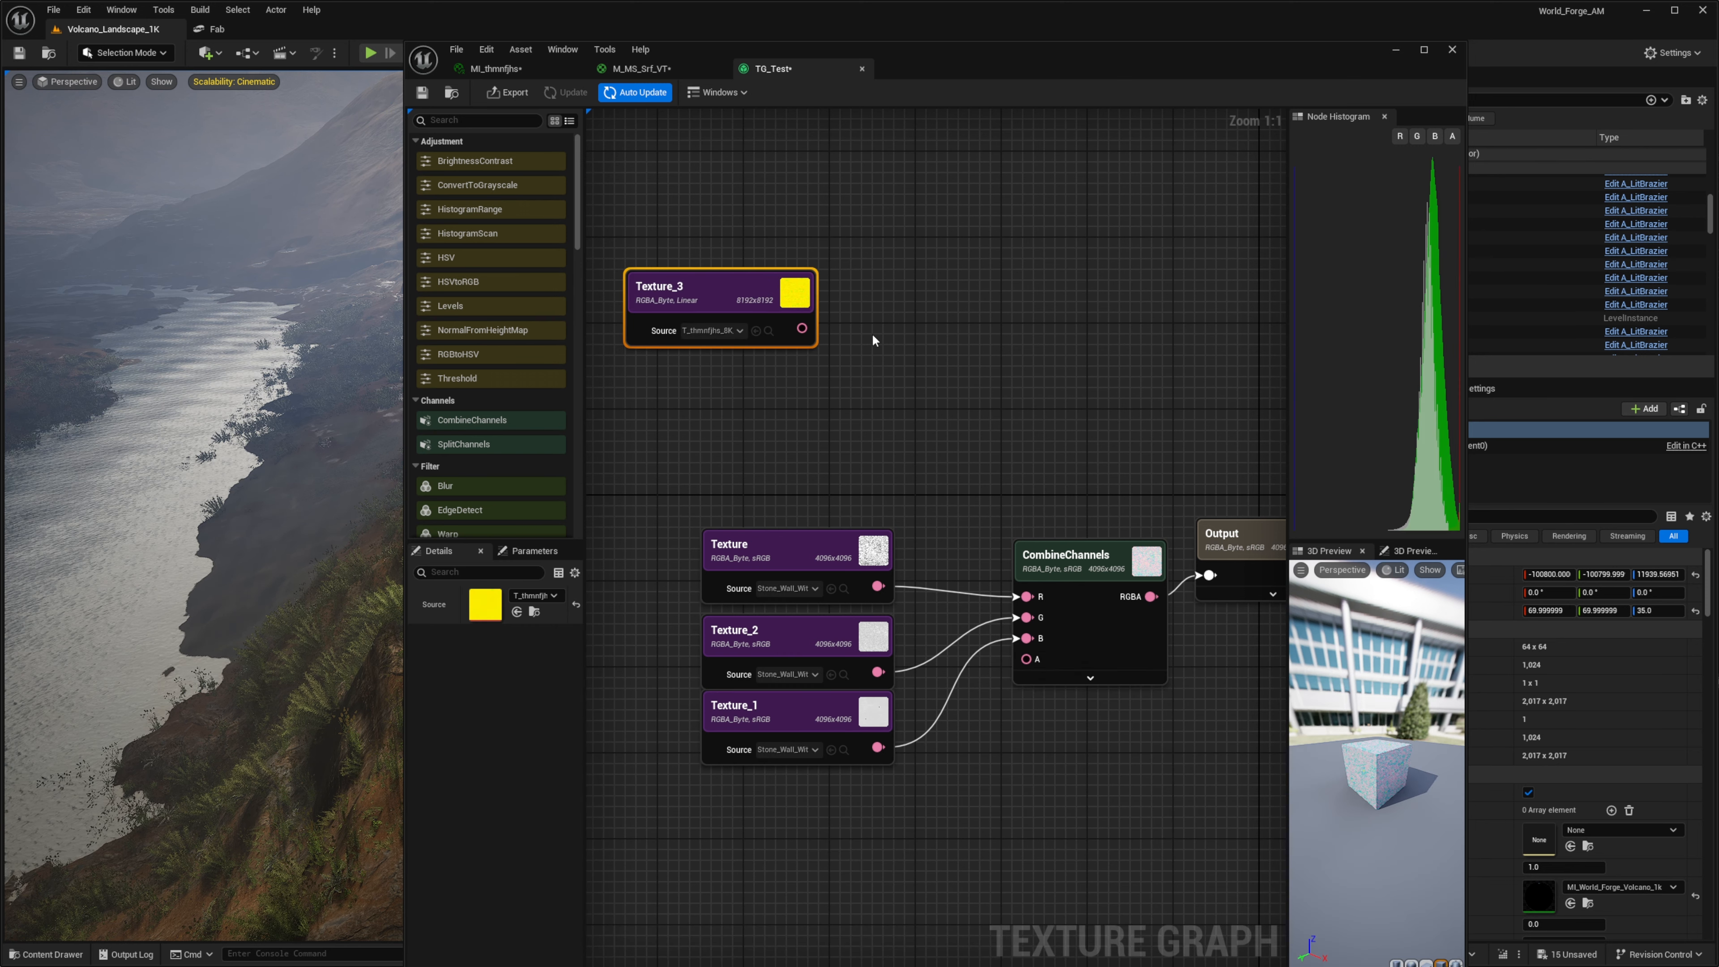
Add a SplitChannels node beside the ORM texture node and connect the texture's output to its RGBA input.
{"action": "right_click", "coordinate": [850, 337]}
{"action": "type", "text": "split"}
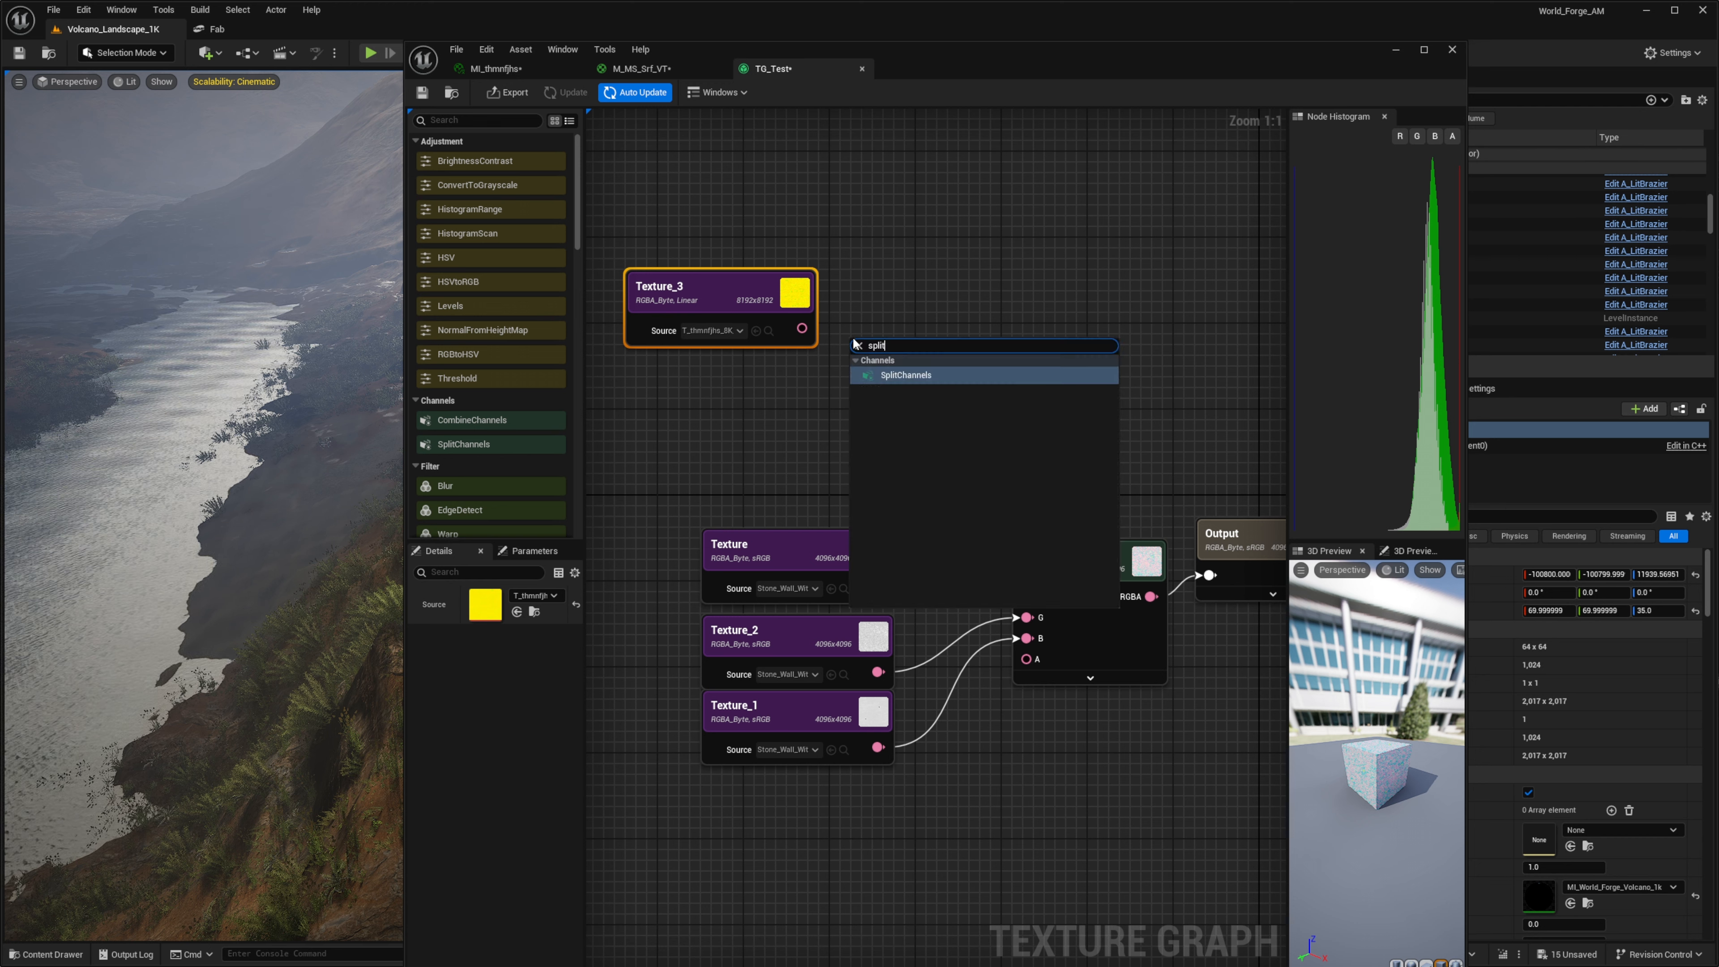
{"action": "key", "text": "Return"}
{"action": "left_click_drag", "start_coordinate": [871, 353], "coordinate": [924, 285]}
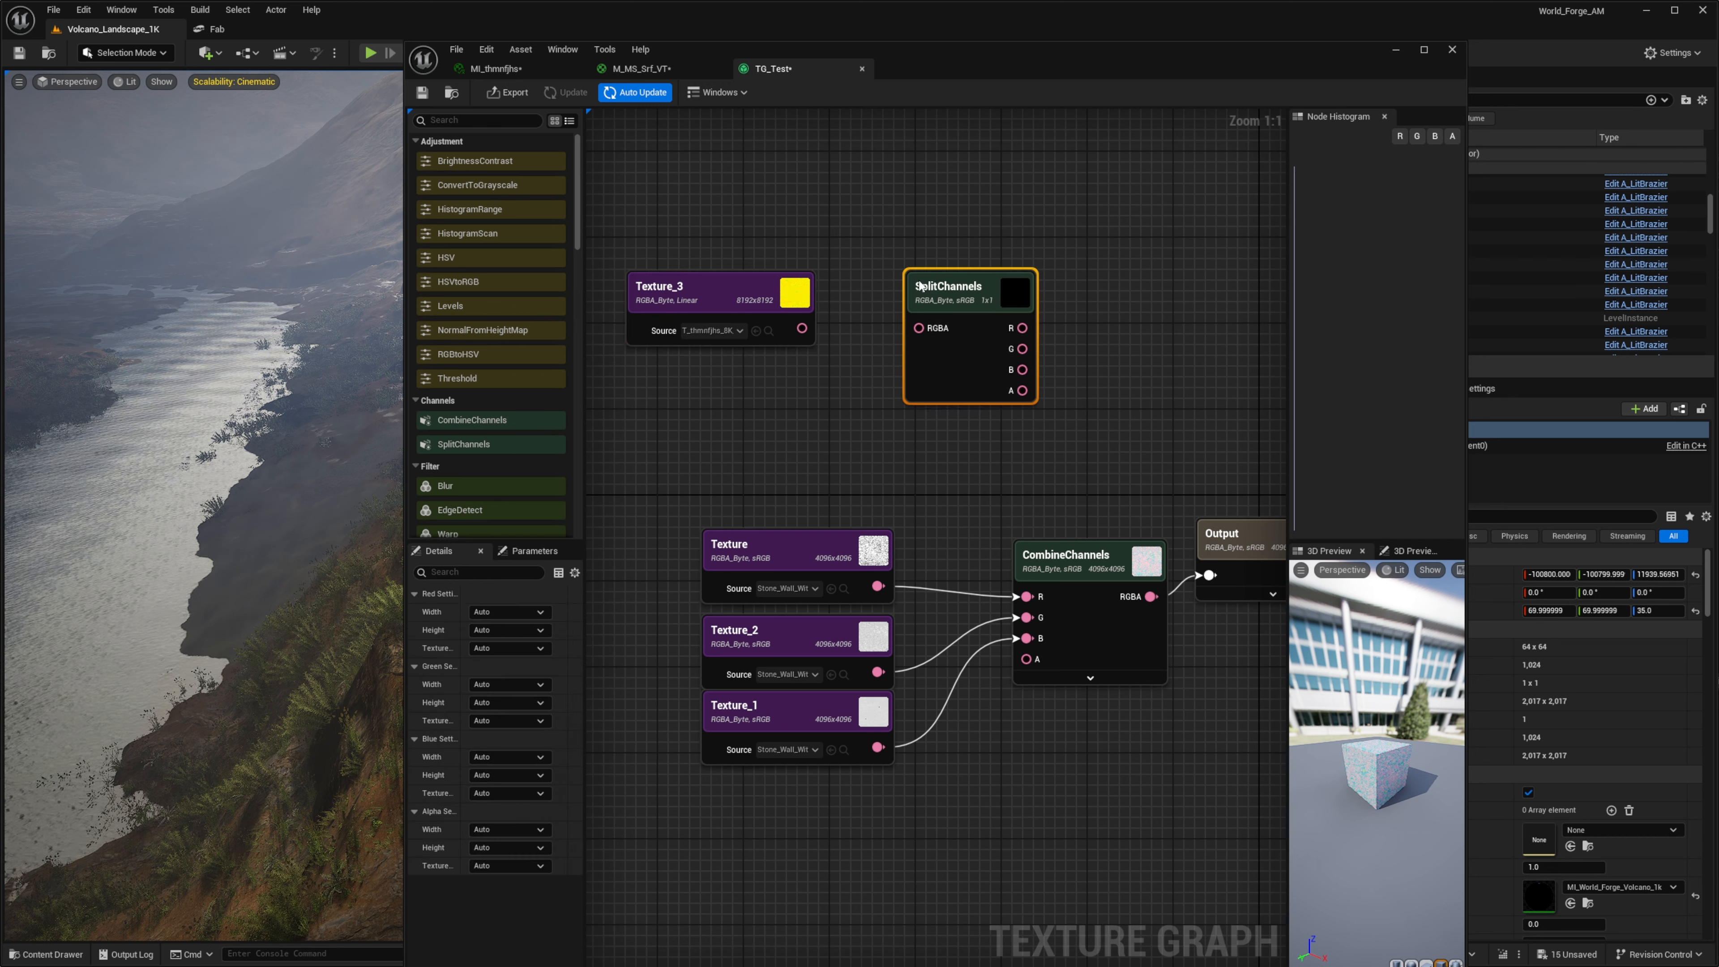
{"action": "left_click_drag", "start_coordinate": [801, 328], "coordinate": [919, 327]}
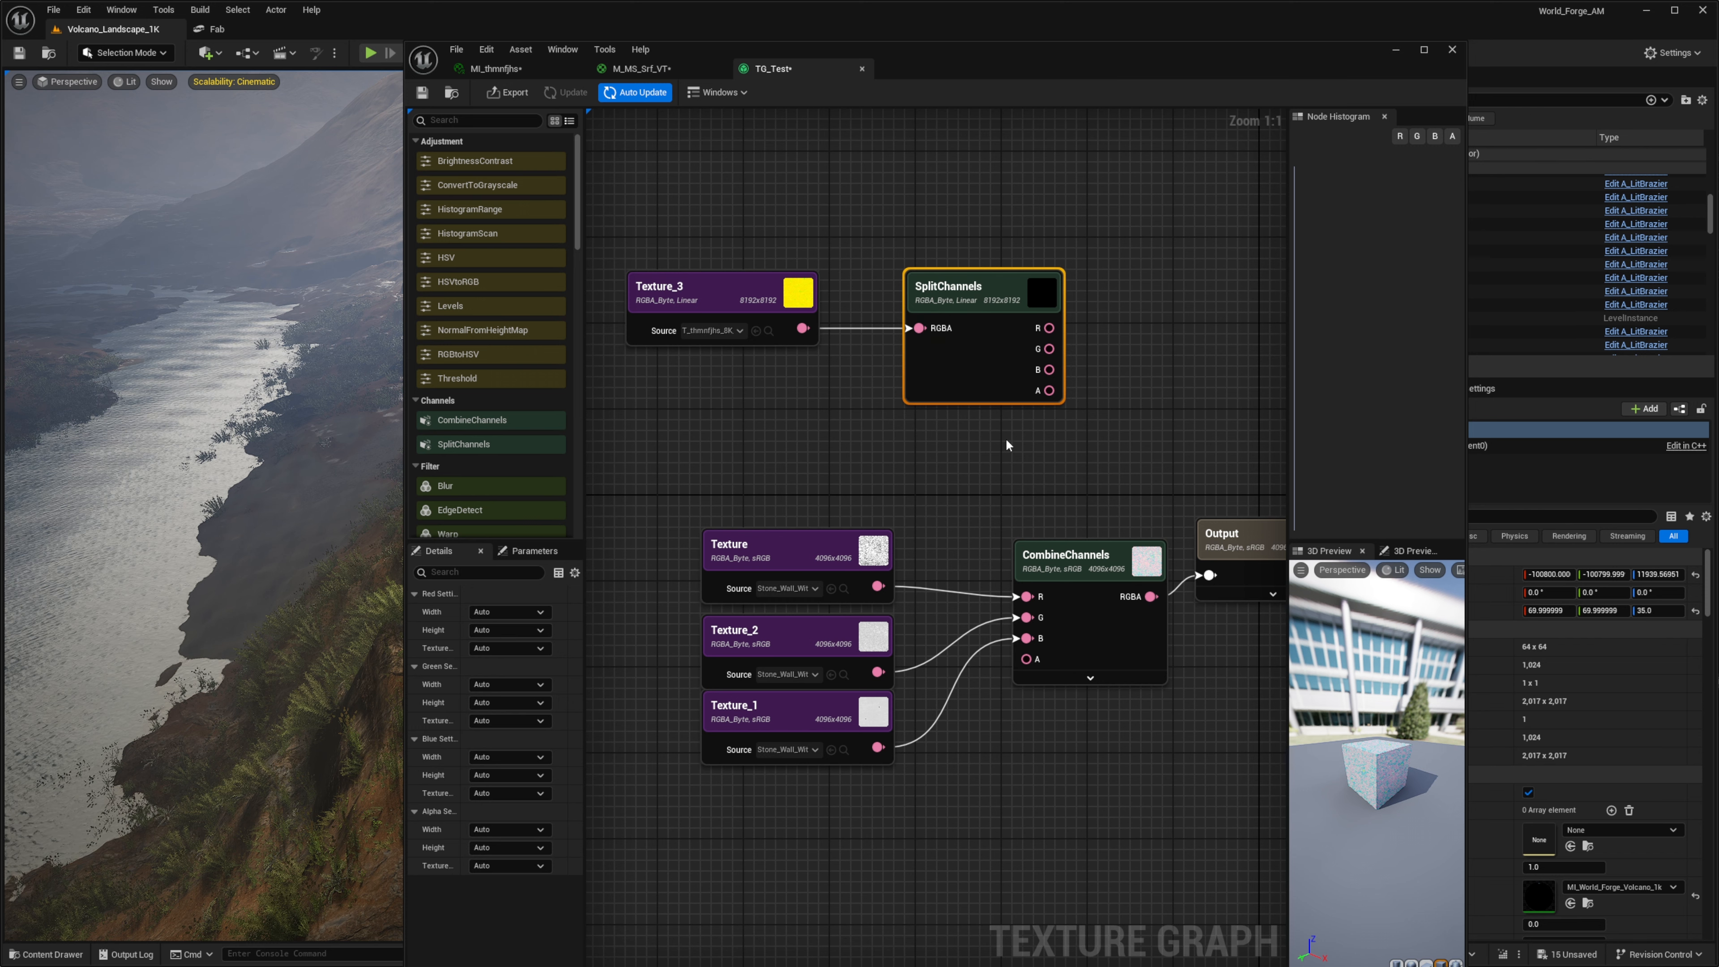
Connect the R output of SplitChannels to the G input of CombineChannels, placing SplitChannels slightly nearer its texture node.
{"action": "right_click_drag", "start_coordinate": [954, 350], "coordinate": [798, 449]}
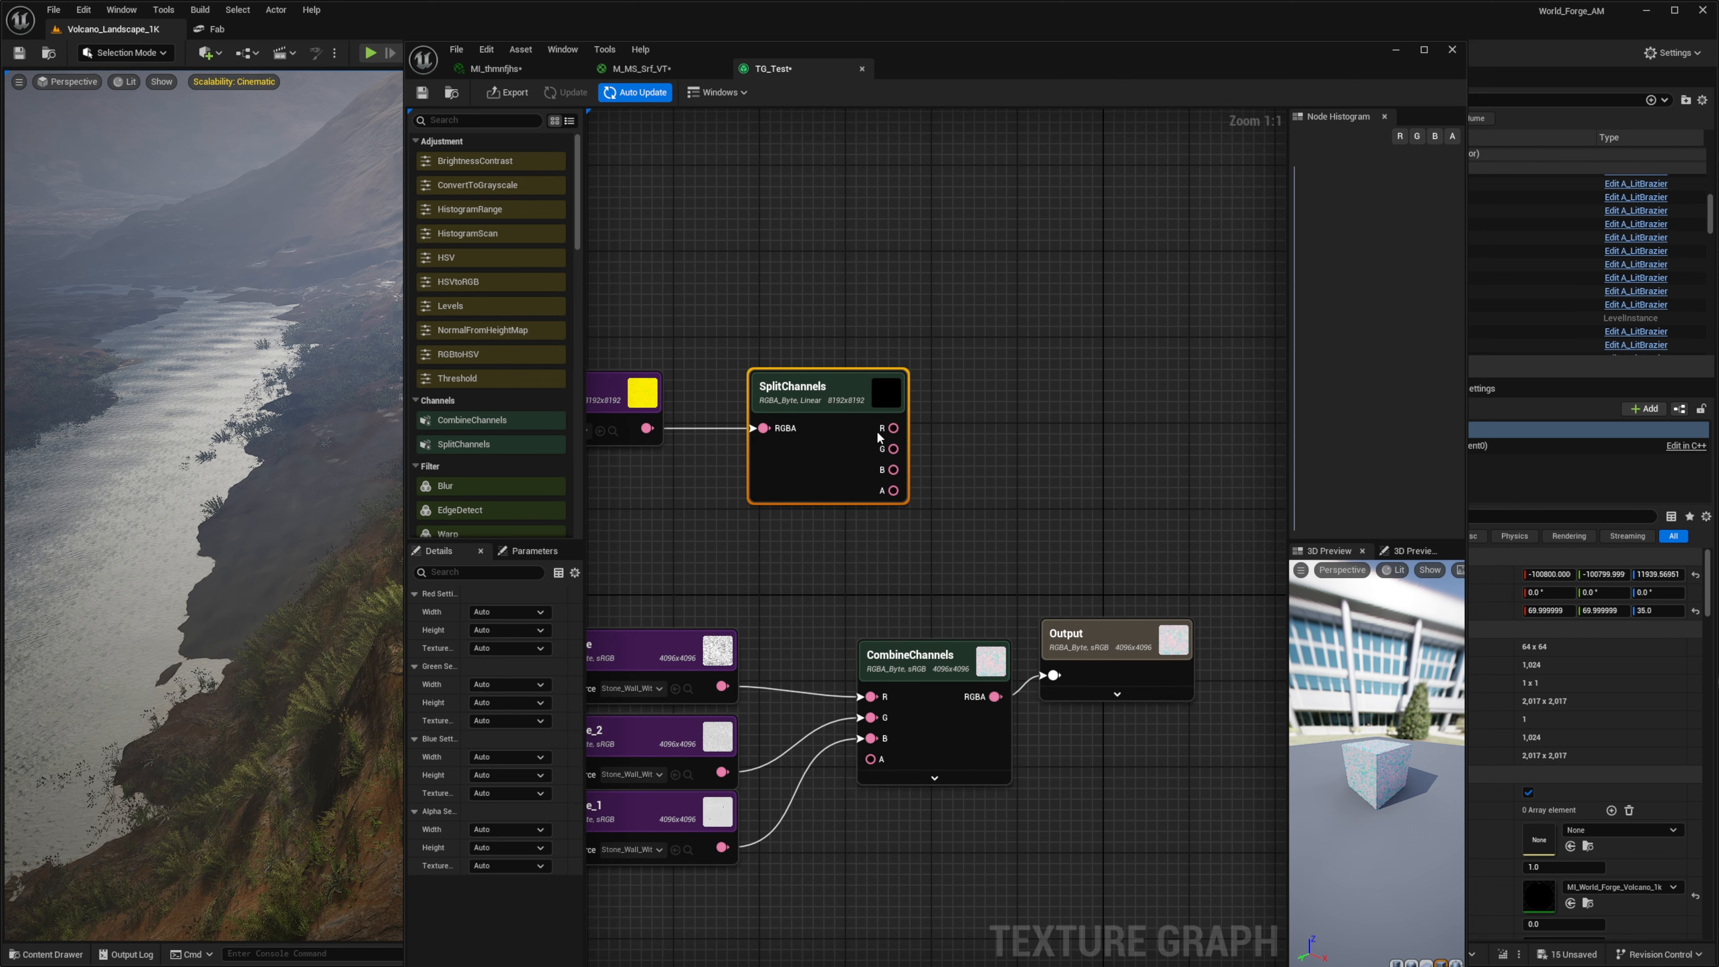
{"action": "left_click_drag", "start_coordinate": [870, 490], "coordinate": [849, 500]}
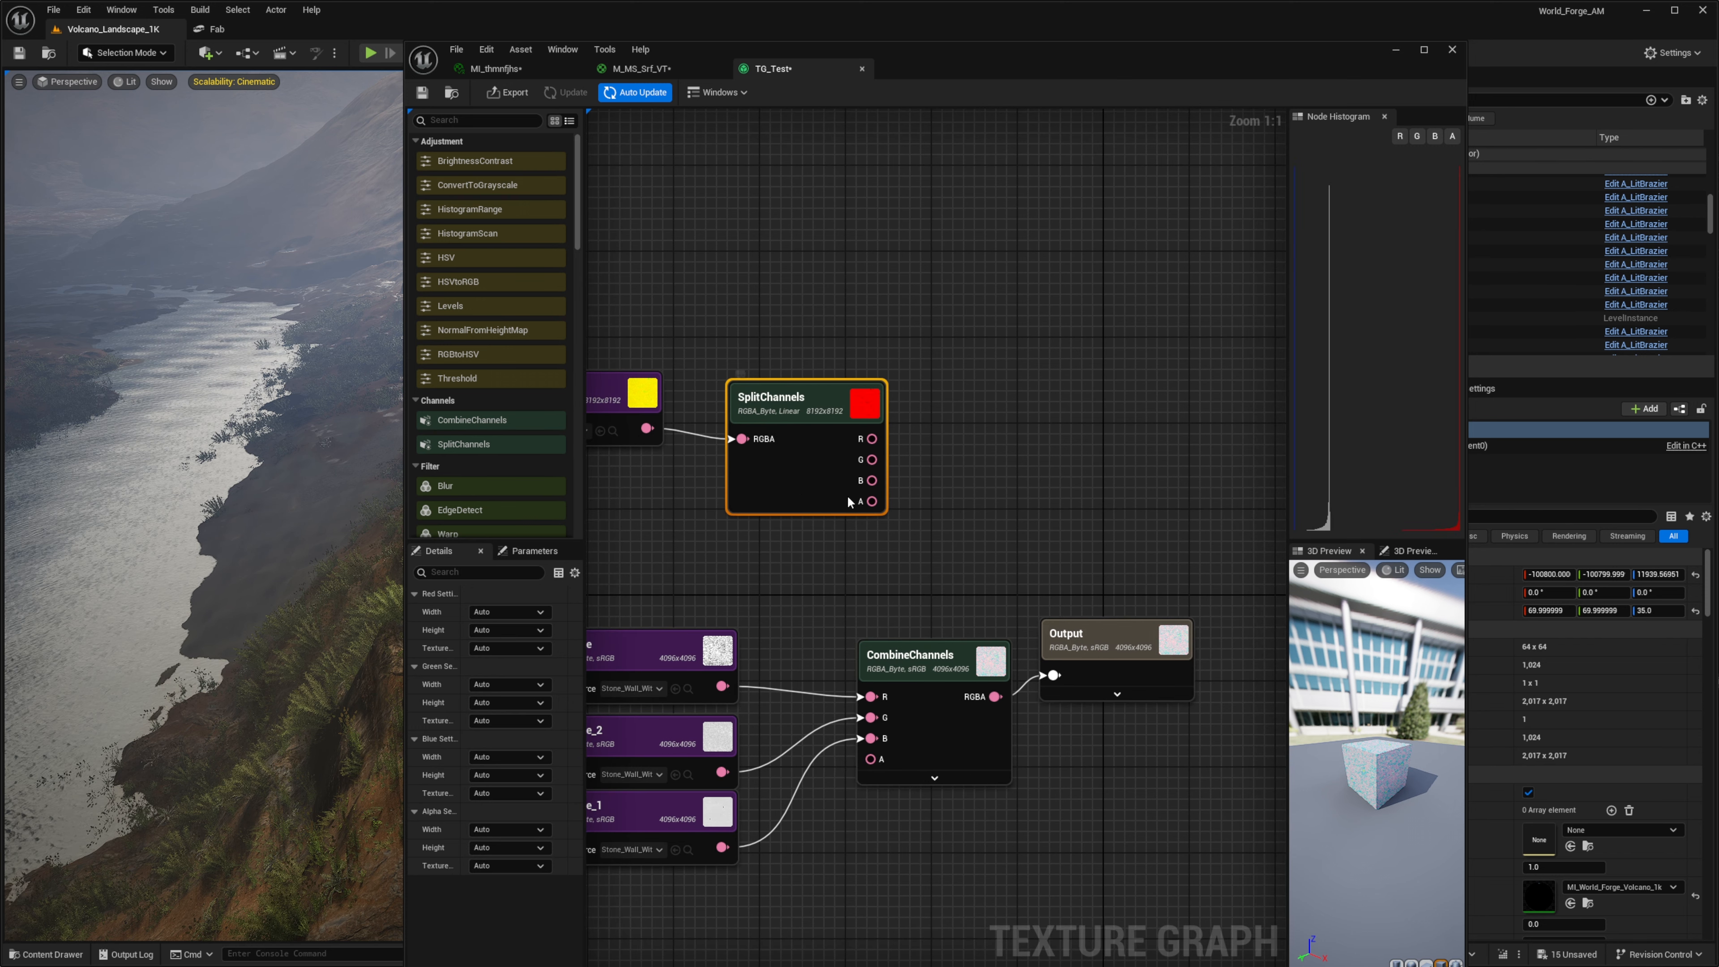
{"action": "left_click_drag", "start_coordinate": [871, 439], "coordinate": [871, 717]}
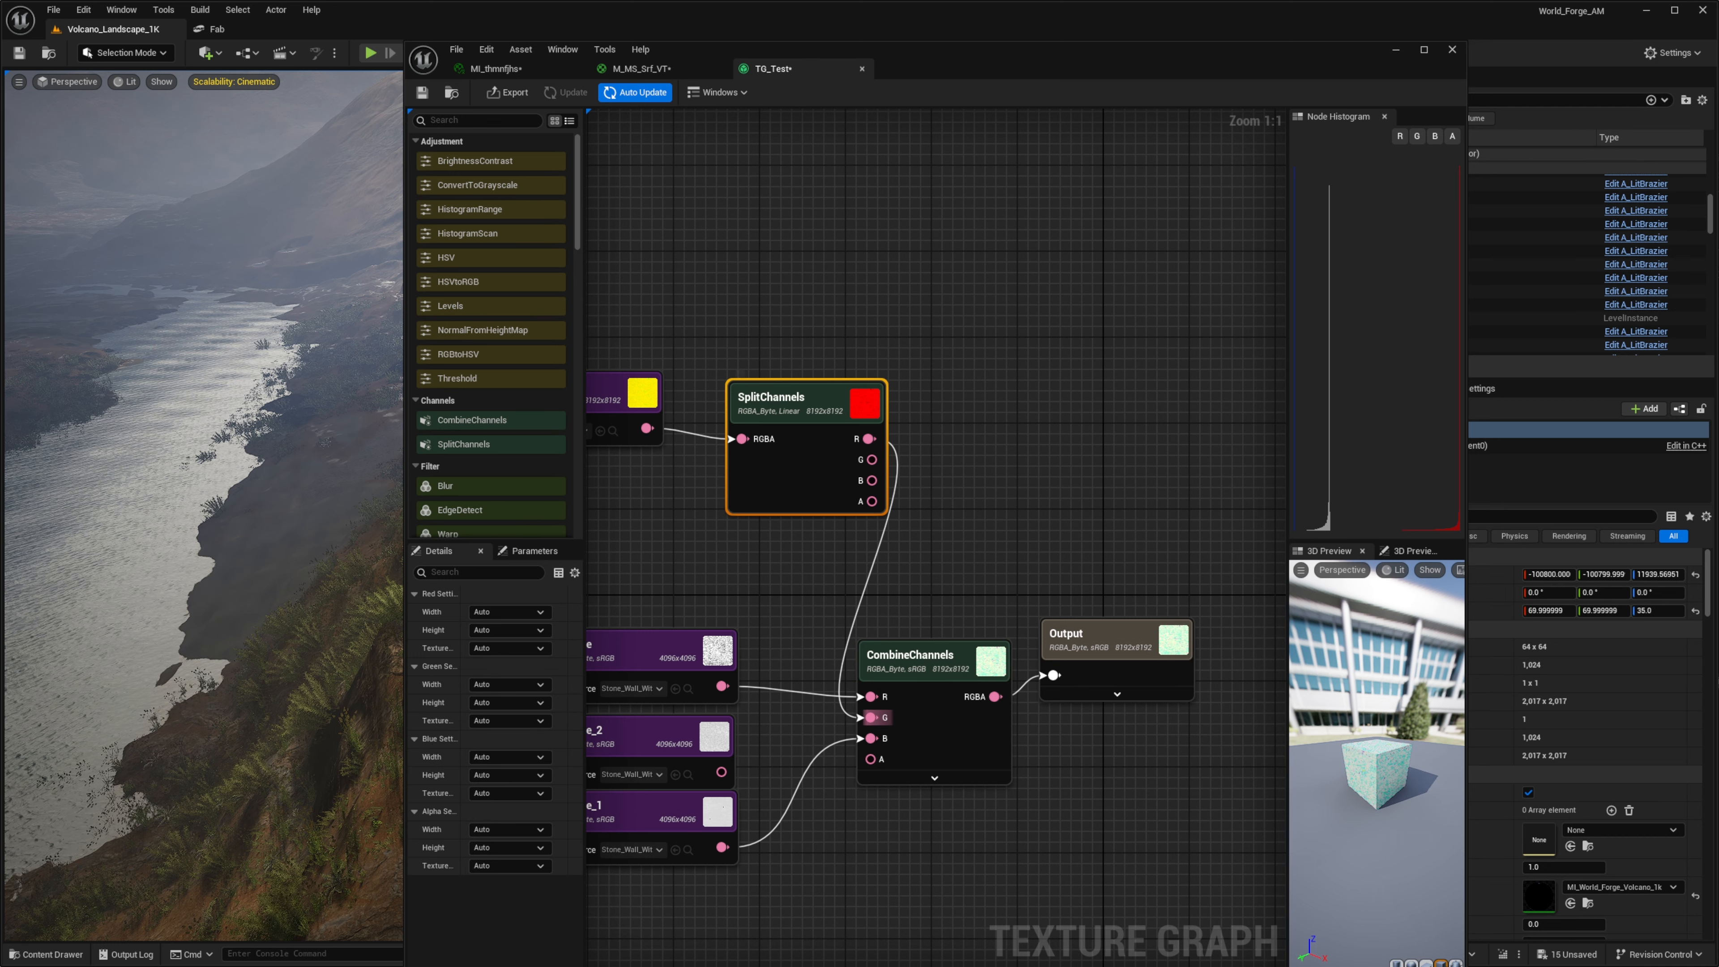
Reconnect the roughness texture node, Texture_2, to the G input of CombineChannels.
{"action": "right_click_drag", "start_coordinate": [919, 716], "coordinate": [1010, 667]}
{"action": "left_click", "coordinate": [1017, 681]}
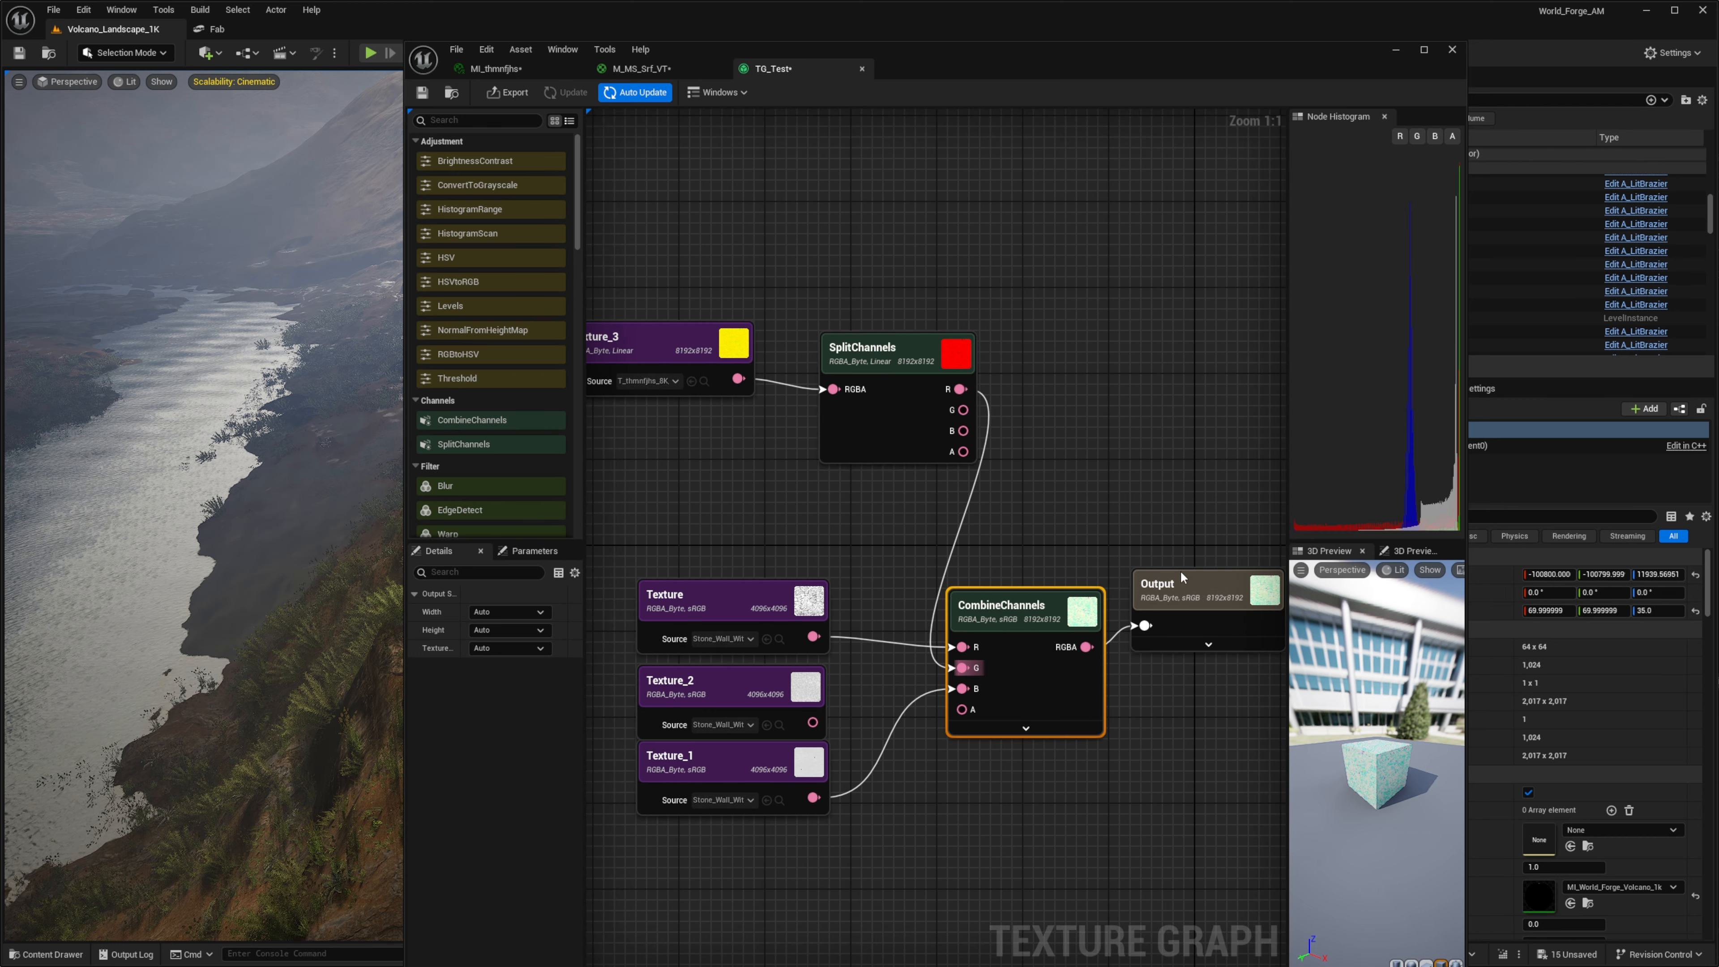
{"action": "left_click_drag", "start_coordinate": [812, 722], "coordinate": [961, 668]}
{"action": "right_click_drag", "start_coordinate": [1134, 452], "coordinate": [1086, 398]}
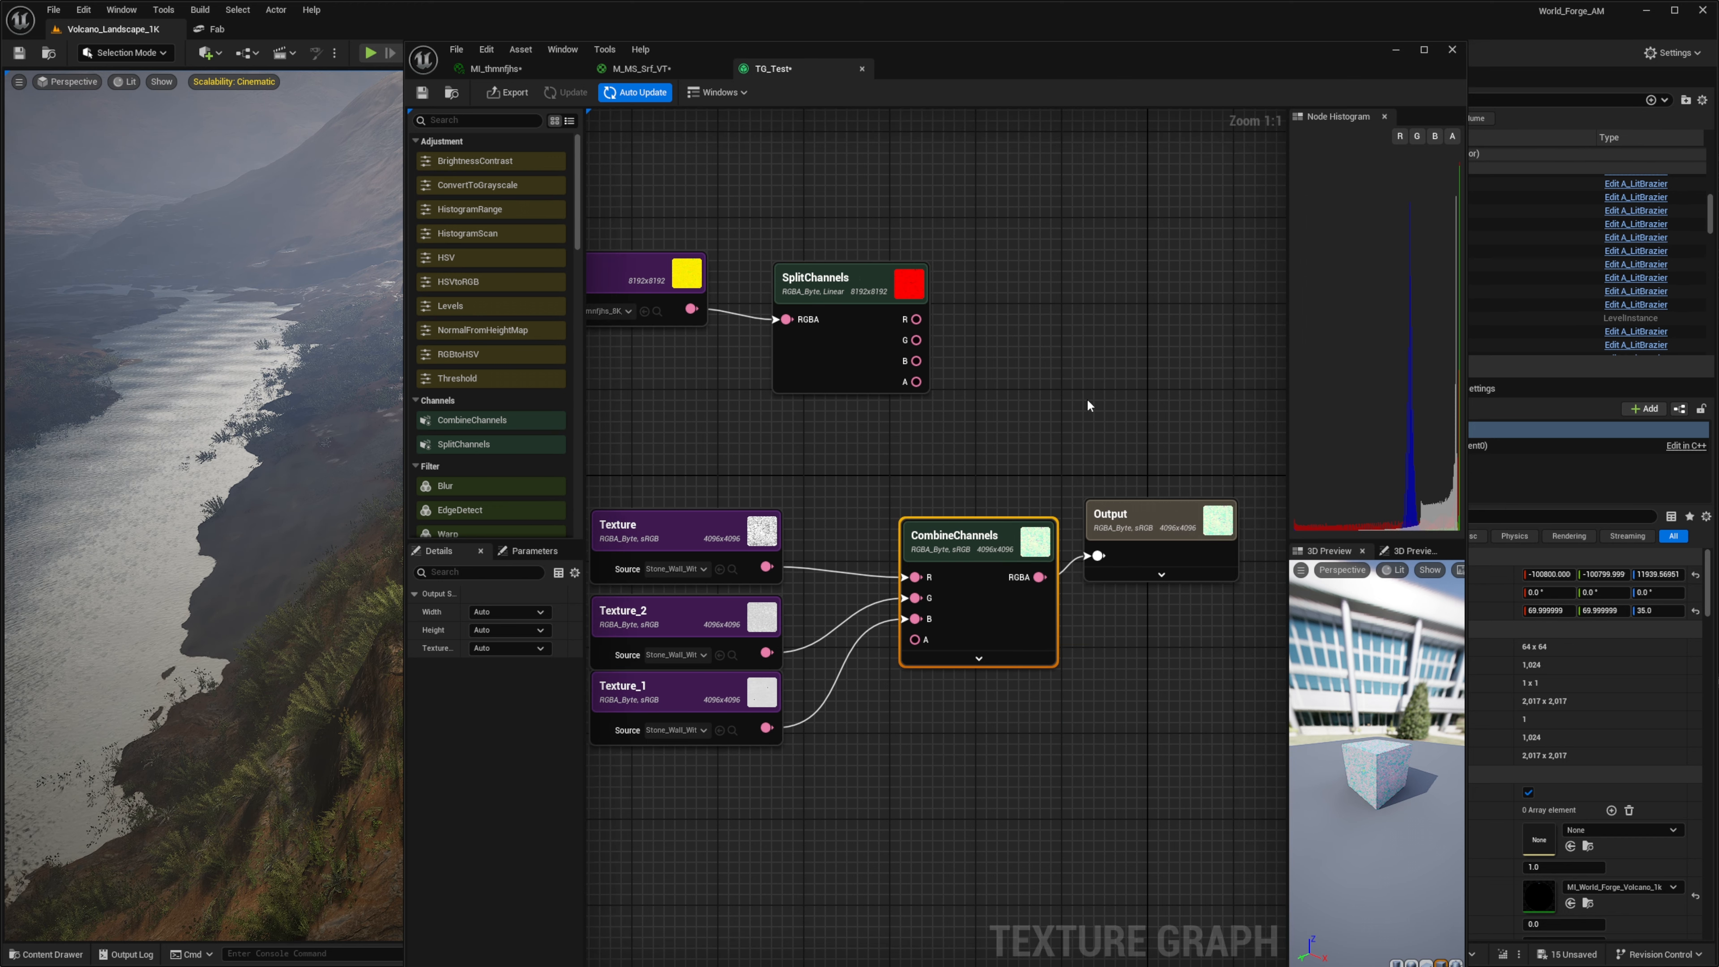
{"action": "scroll", "coordinate": [1087, 398], "scroll_direction": "down", "scroll_amount": 2}
{"action": "left_click_drag", "start_coordinate": [1204, 436], "coordinate": [765, 643]}
{"action": "left_click", "coordinate": [754, 452]}
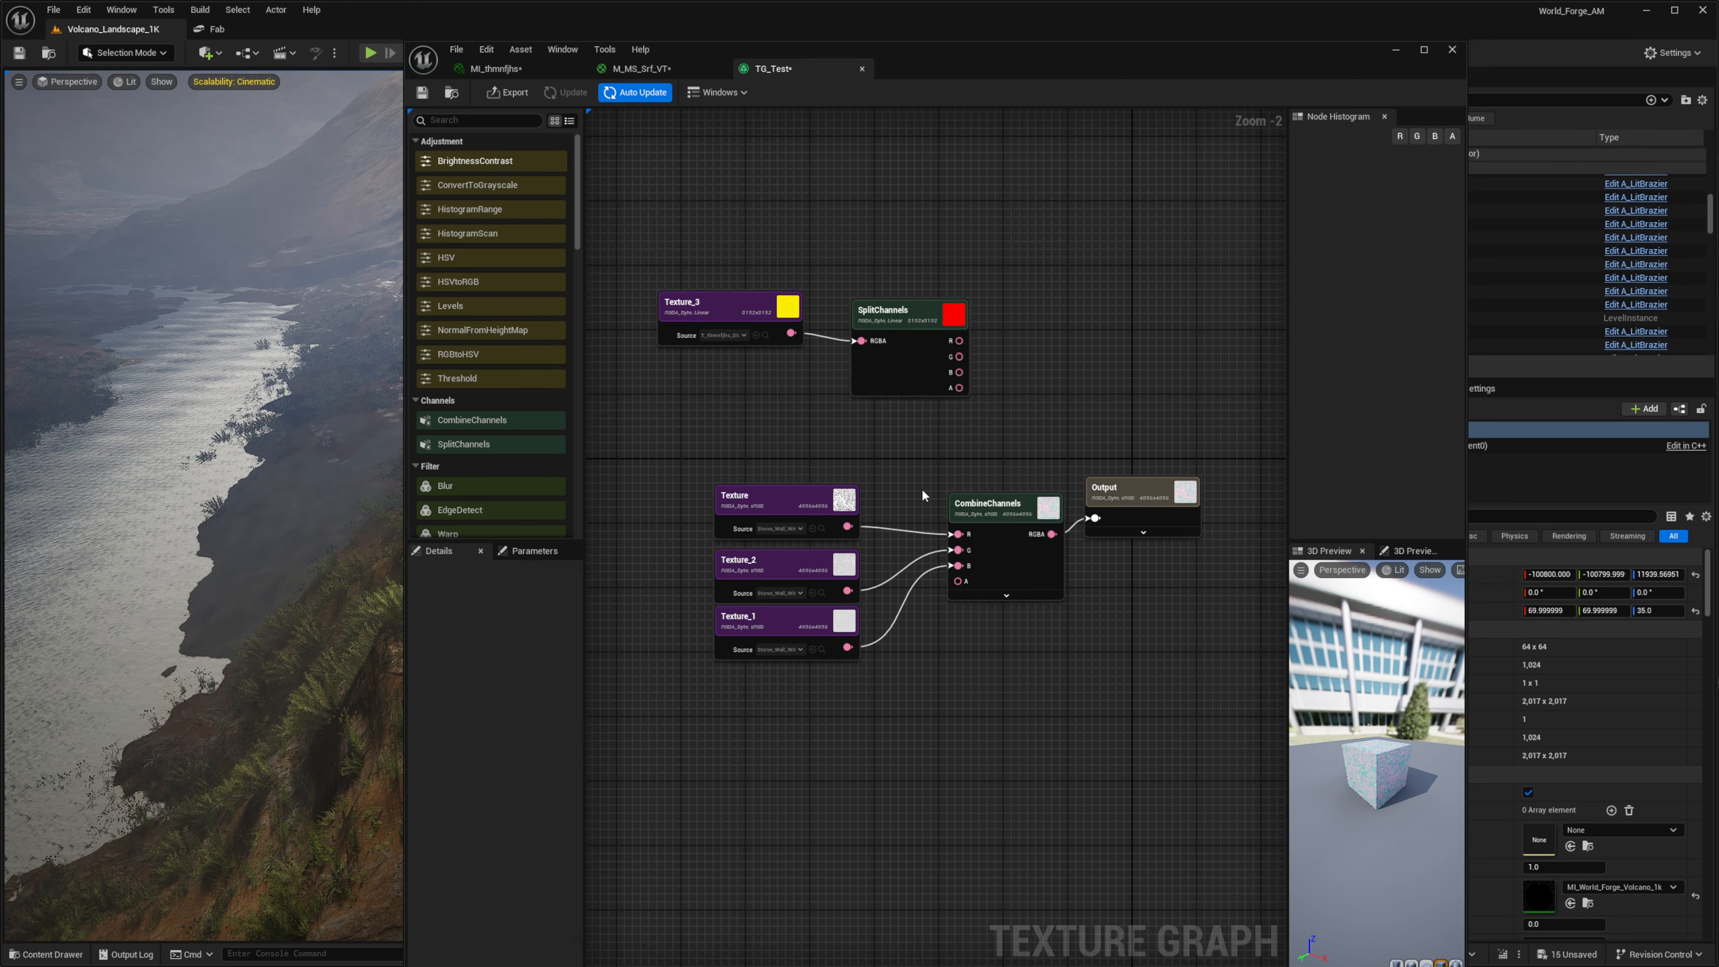
{"action": "scroll", "coordinate": [940, 472], "scroll_direction": "up", "scroll_amount": 2}
{"action": "scroll", "coordinate": [467, 357], "scroll_direction": "down", "scroll_amount": 3}
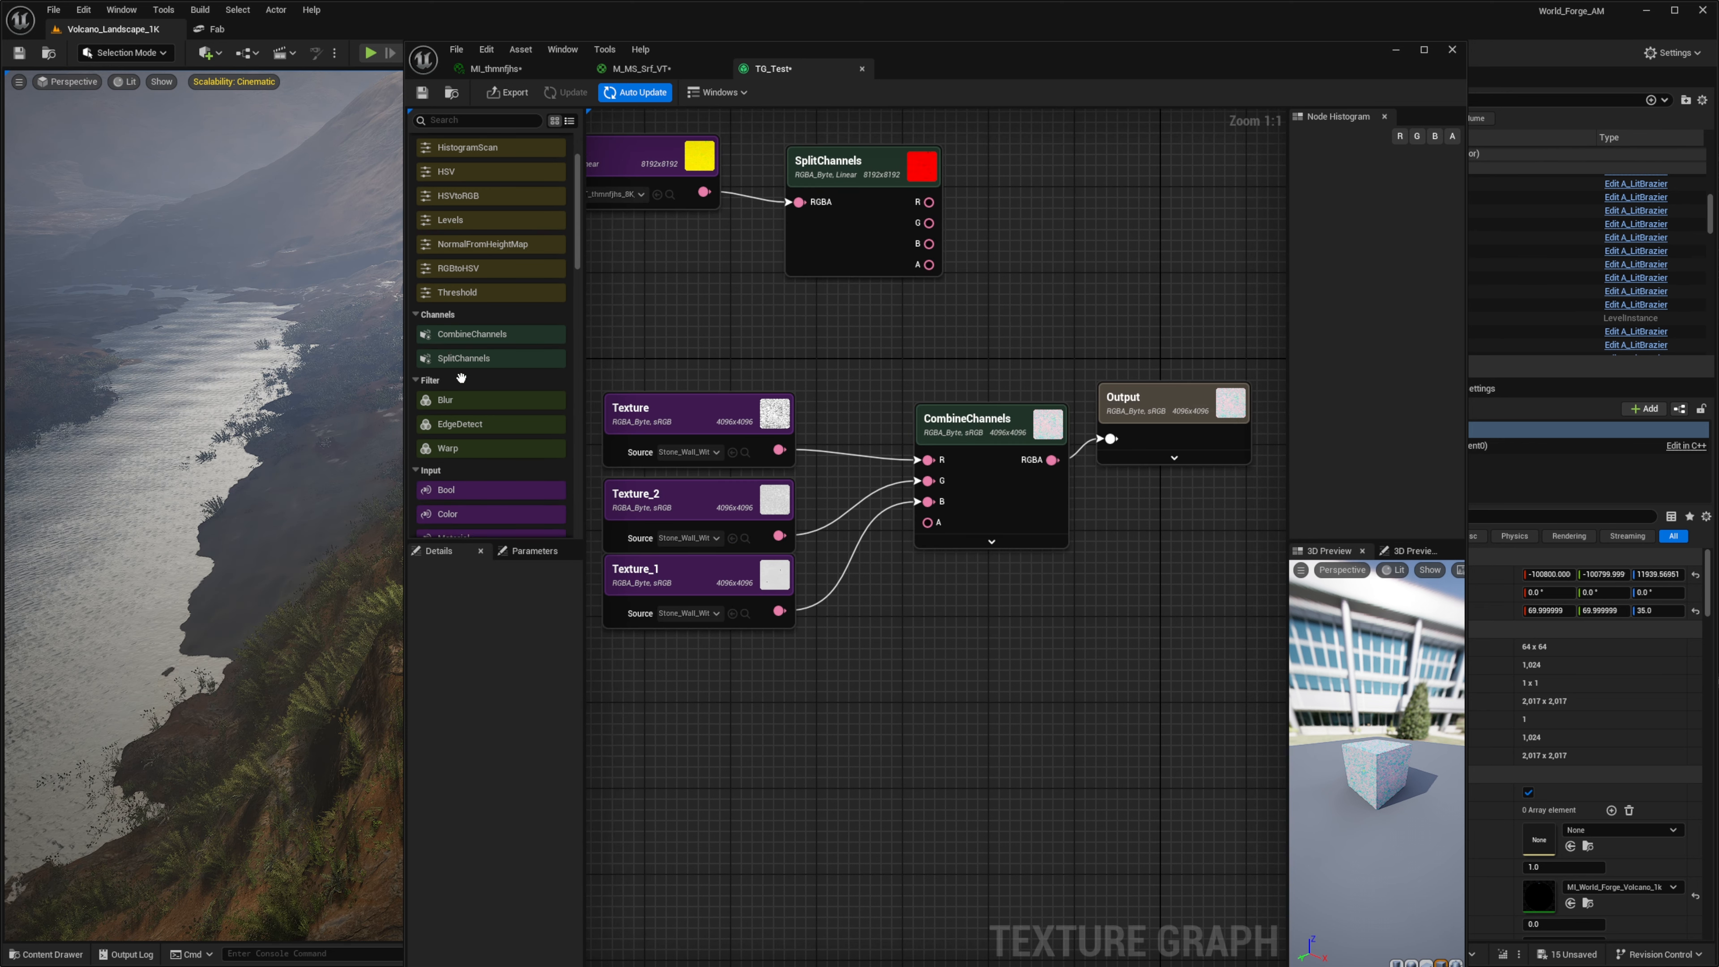
{"action": "left_click_drag", "start_coordinate": [580, 234], "coordinate": [567, 173]}
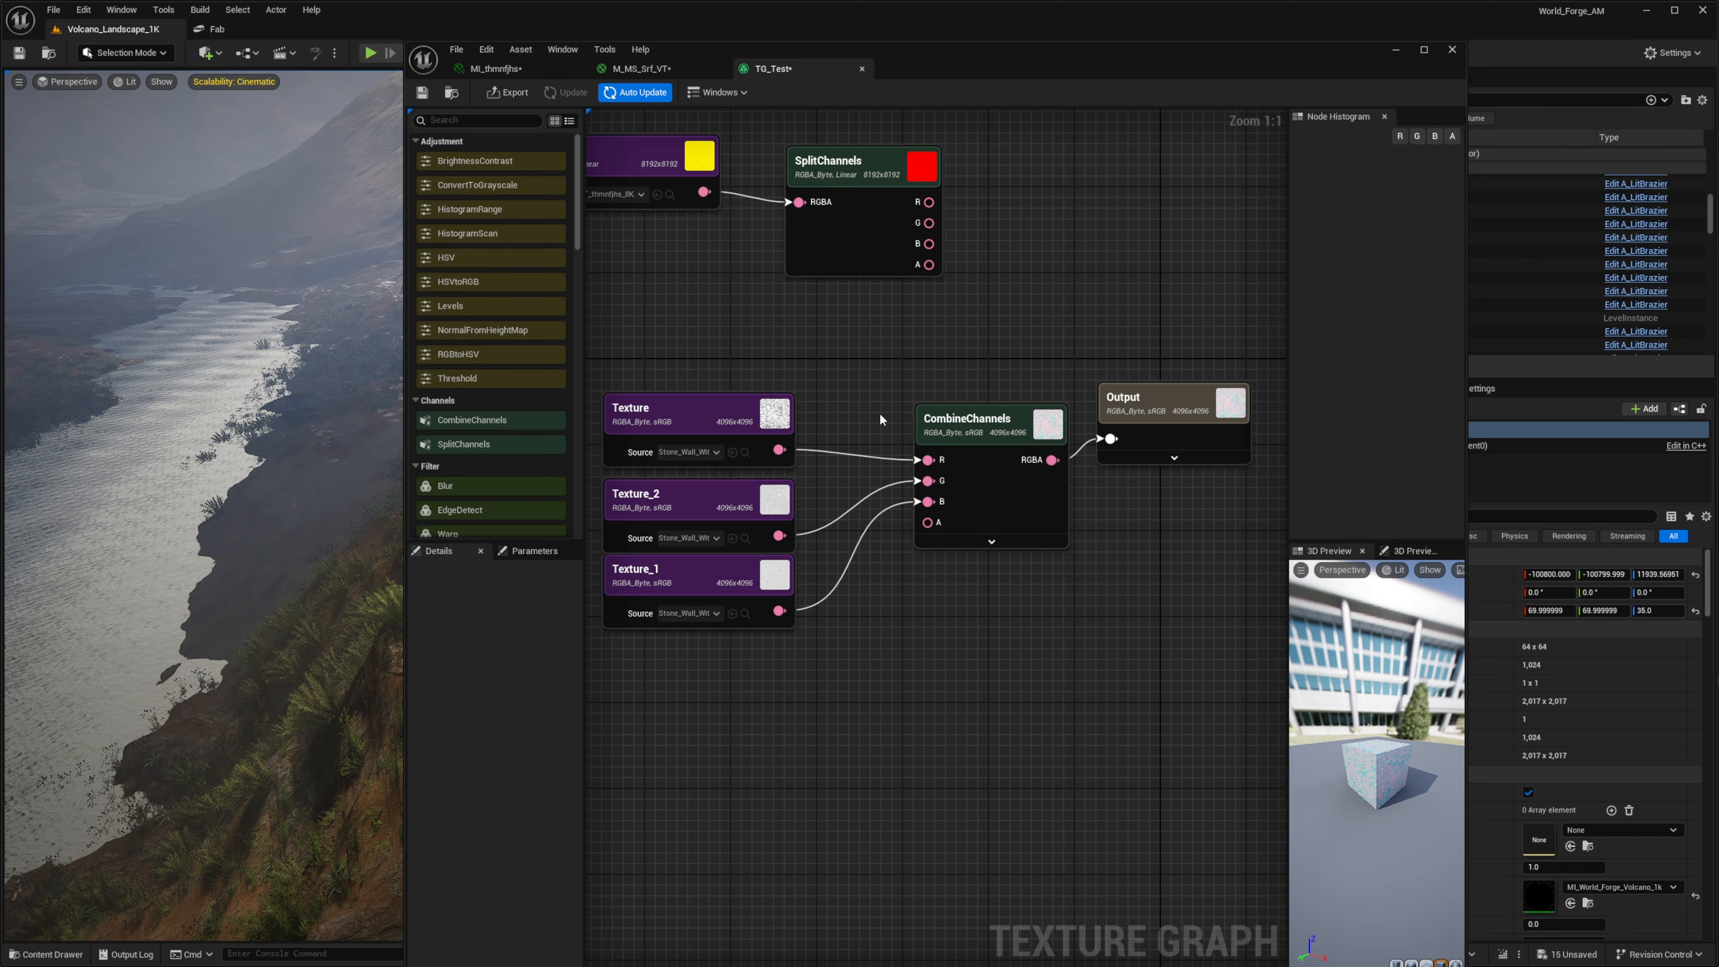
{"action": "right_click_drag", "start_coordinate": [879, 412], "coordinate": [912, 478]}
{"action": "left_click_drag", "start_coordinate": [867, 538], "coordinate": [785, 701]}
{"action": "left_click", "coordinate": [961, 700]}
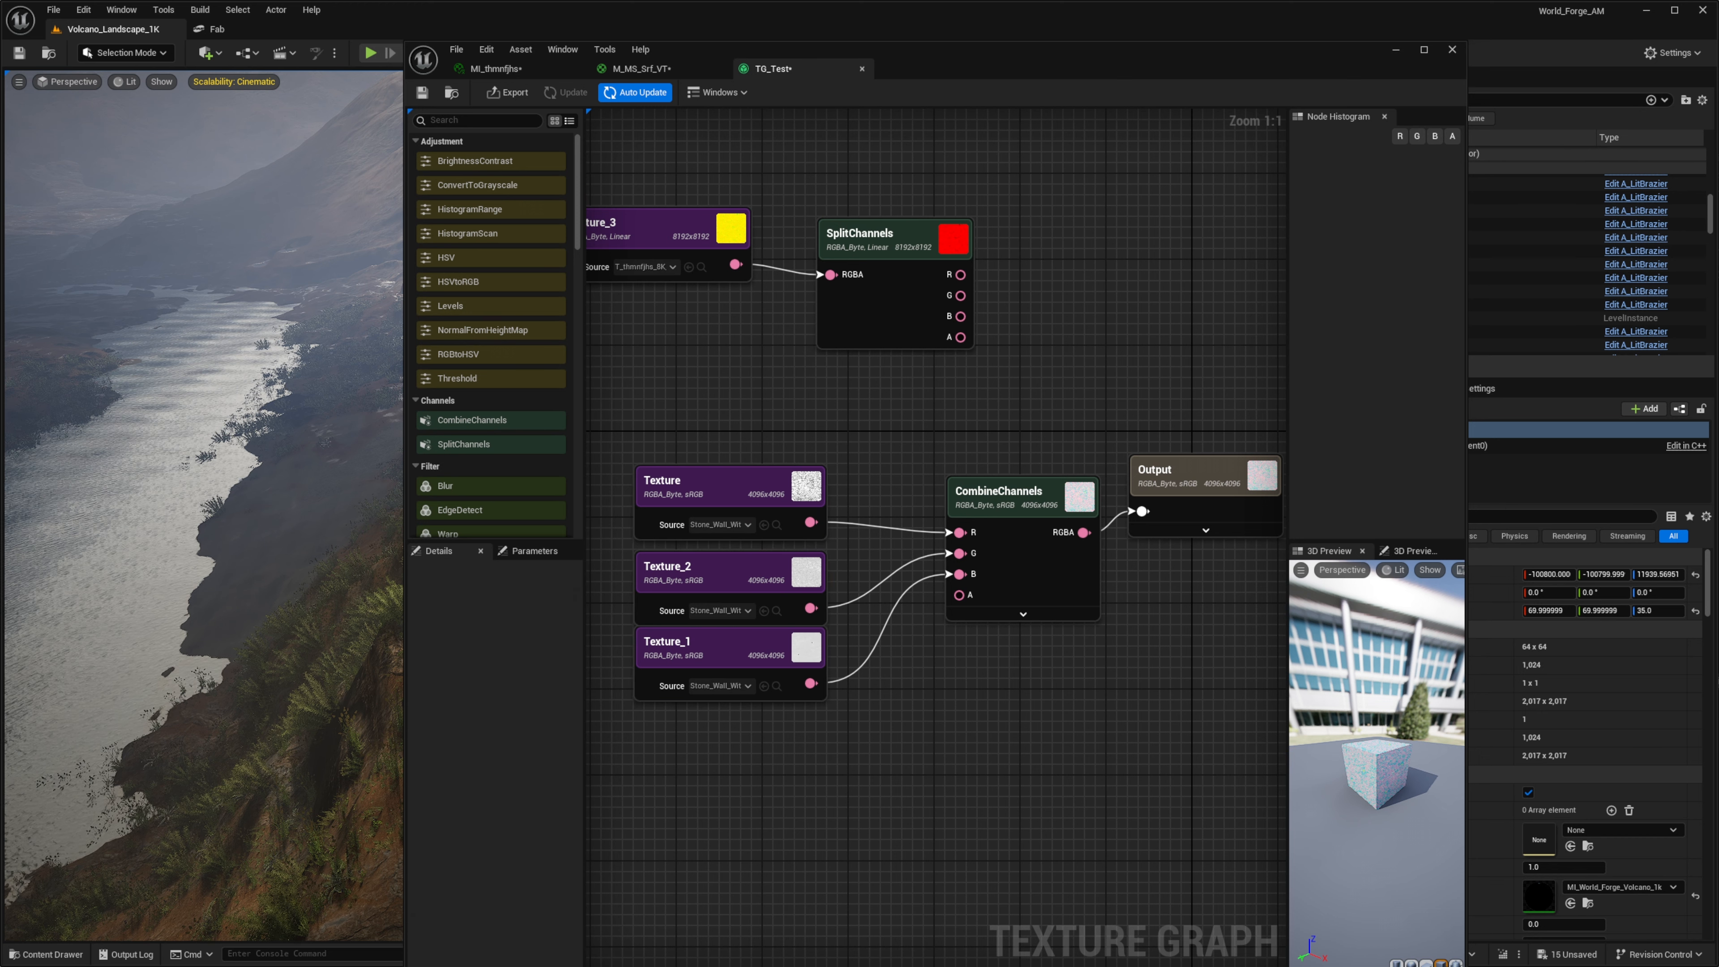
Align the Output node with the RGBA output of CombineChannels so the connecting wire runs straight.
{"action": "right_click_drag", "start_coordinate": [1082, 609], "coordinate": [991, 636]}
{"action": "left_click_drag", "start_coordinate": [1067, 507], "coordinate": [1077, 527]}
{"action": "left_click_drag", "start_coordinate": [1155, 479], "coordinate": [1008, 423]}
Export the graph's Output as a texture asset.
{"action": "left_click", "coordinate": [1076, 531]}
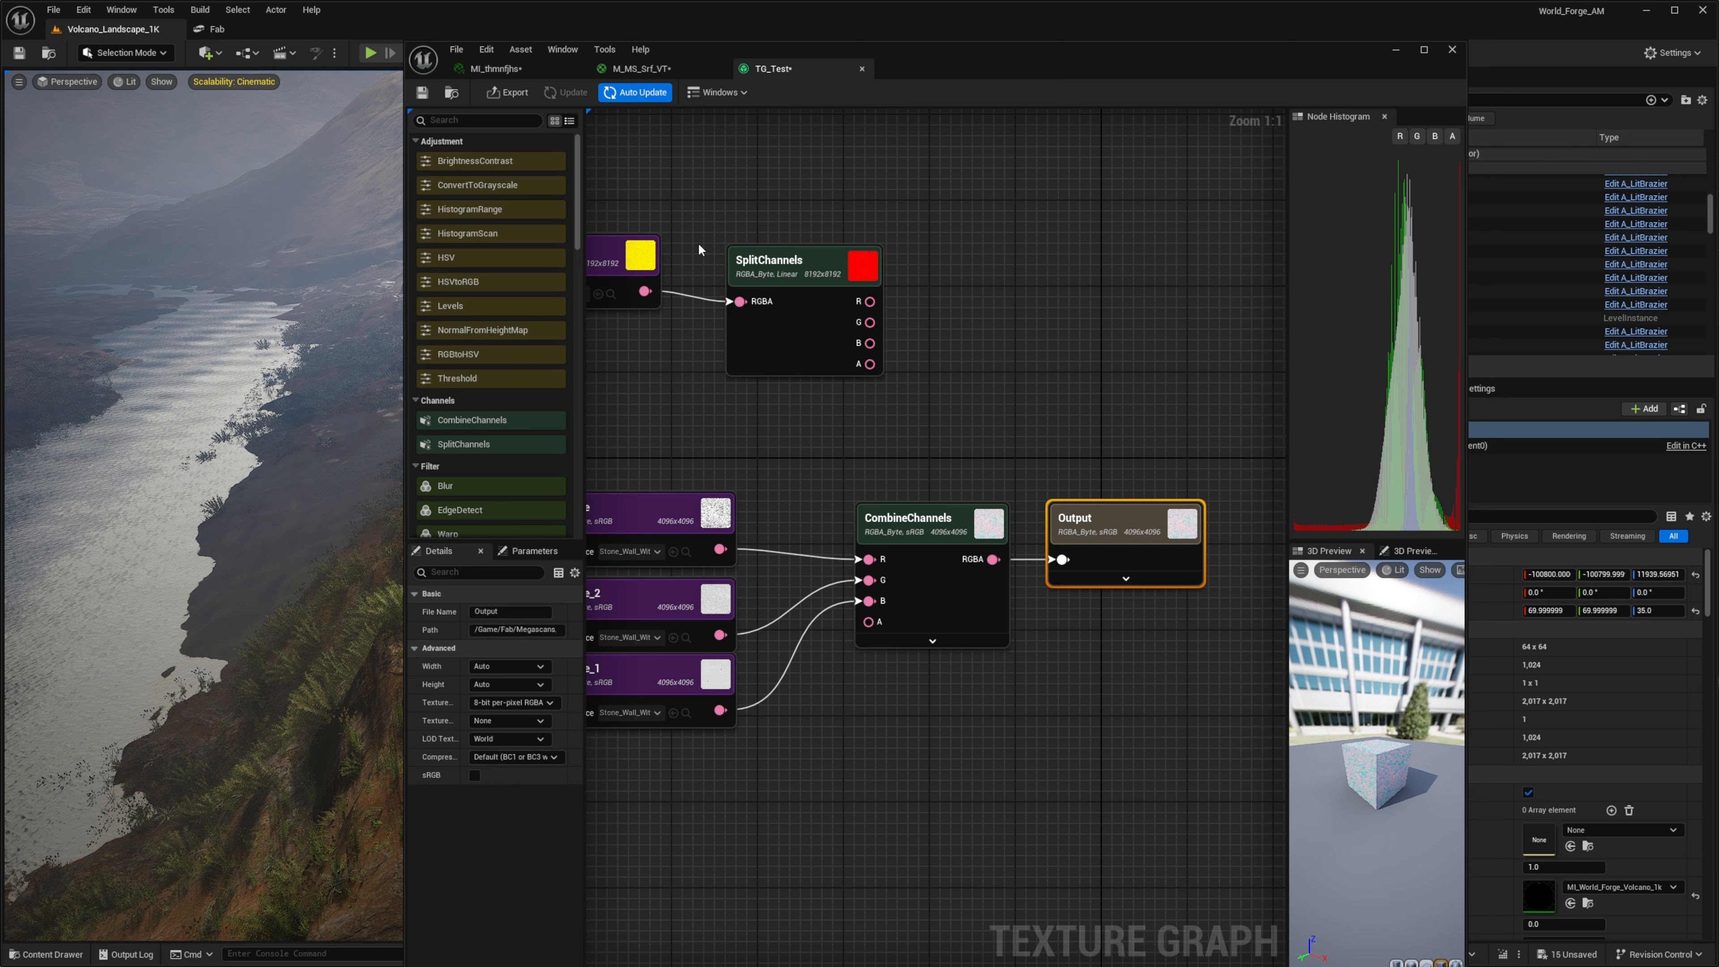
{"action": "left_click", "coordinate": [509, 93]}
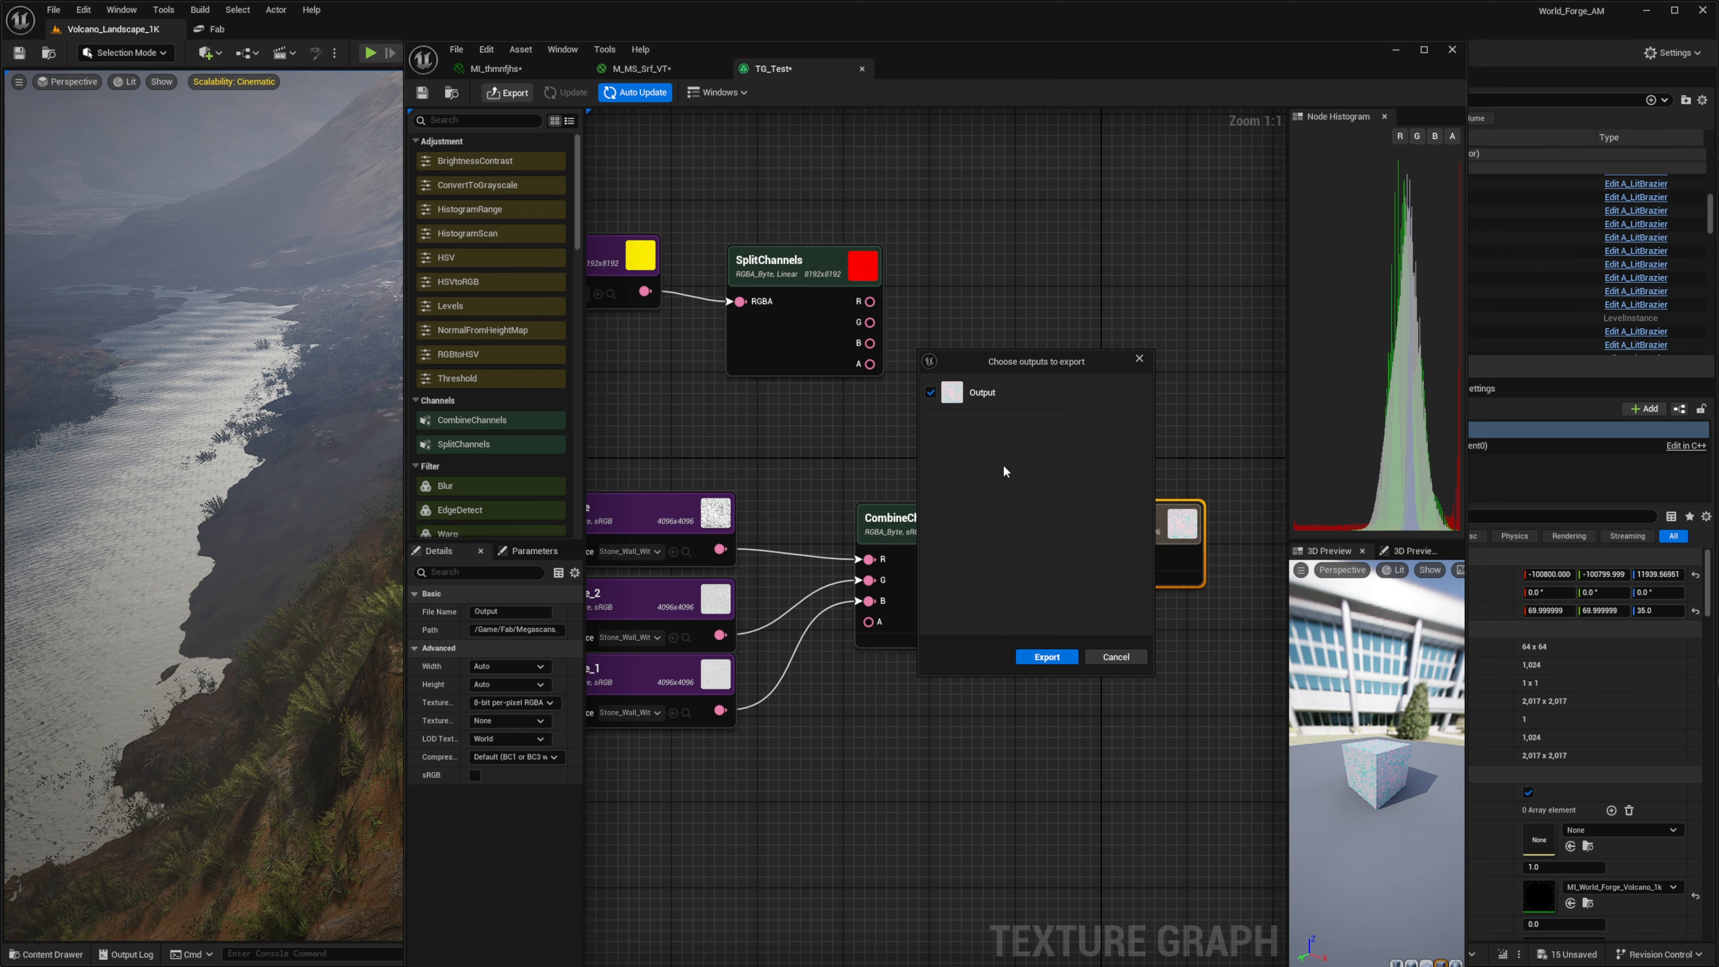
{"action": "left_click", "coordinate": [1046, 657]}
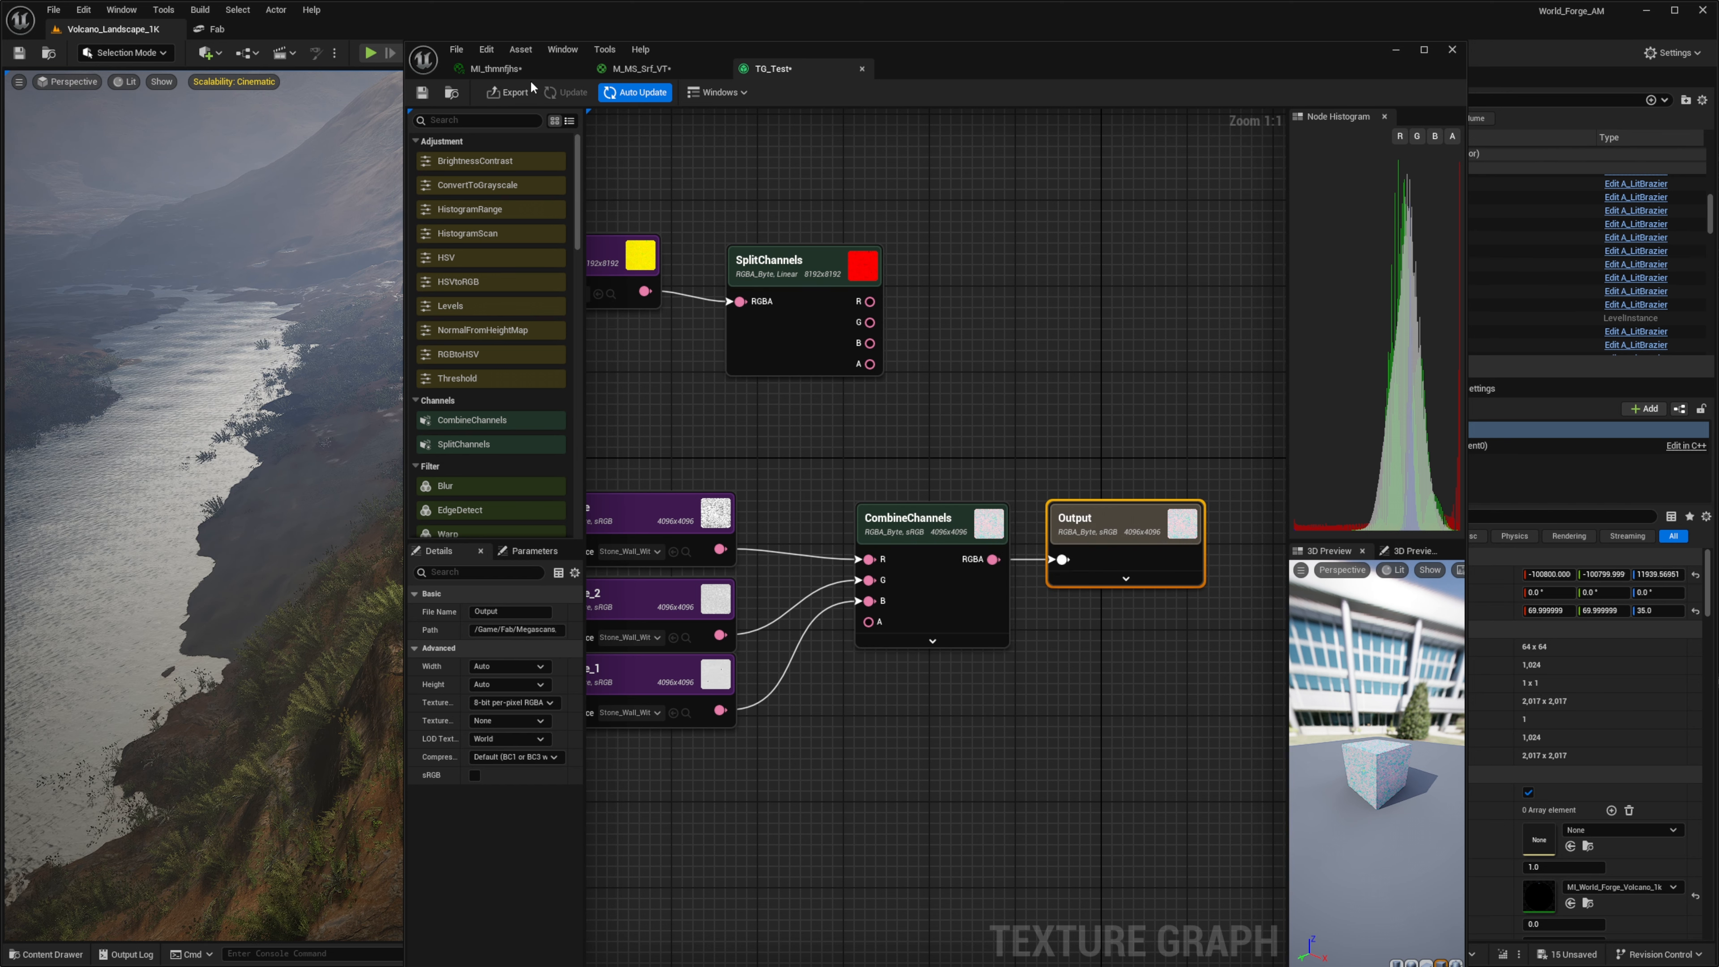
Rename the exported Output texture in the Raw folder as TR_Output.
{"action": "right_click_drag", "start_coordinate": [841, 429], "coordinate": [812, 396]}
{"action": "key", "text": "ctrl+space"}
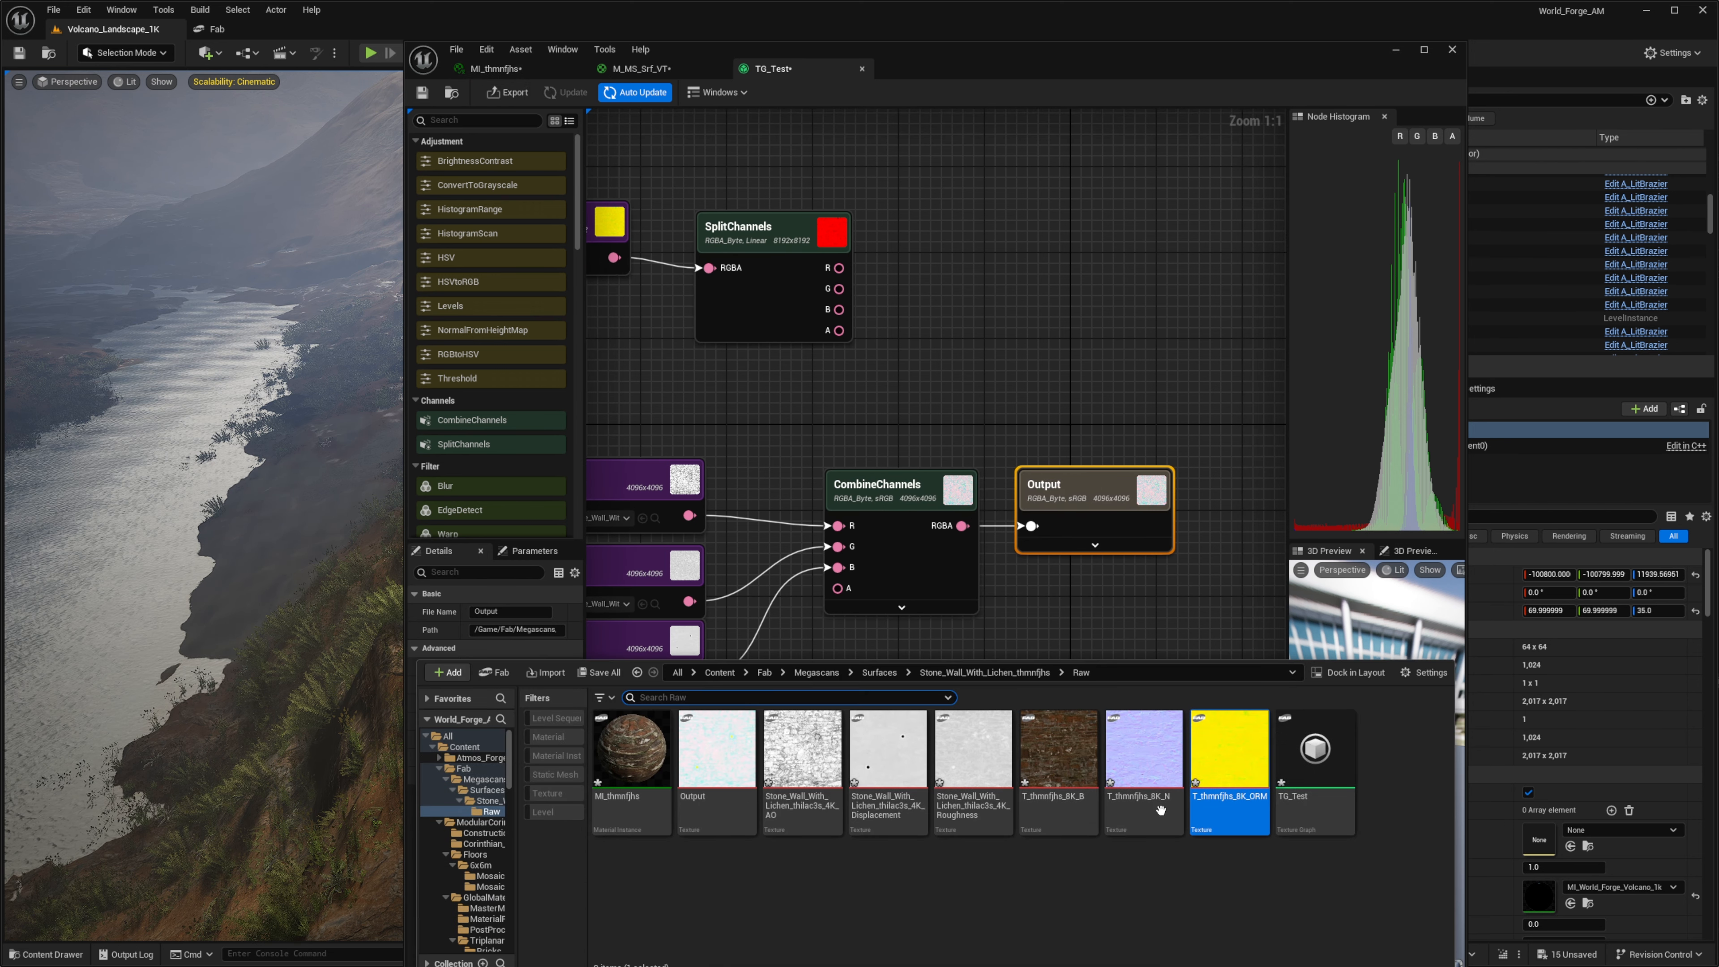
{"action": "left_click", "coordinate": [1189, 885]}
{"action": "left_click", "coordinate": [707, 743]}
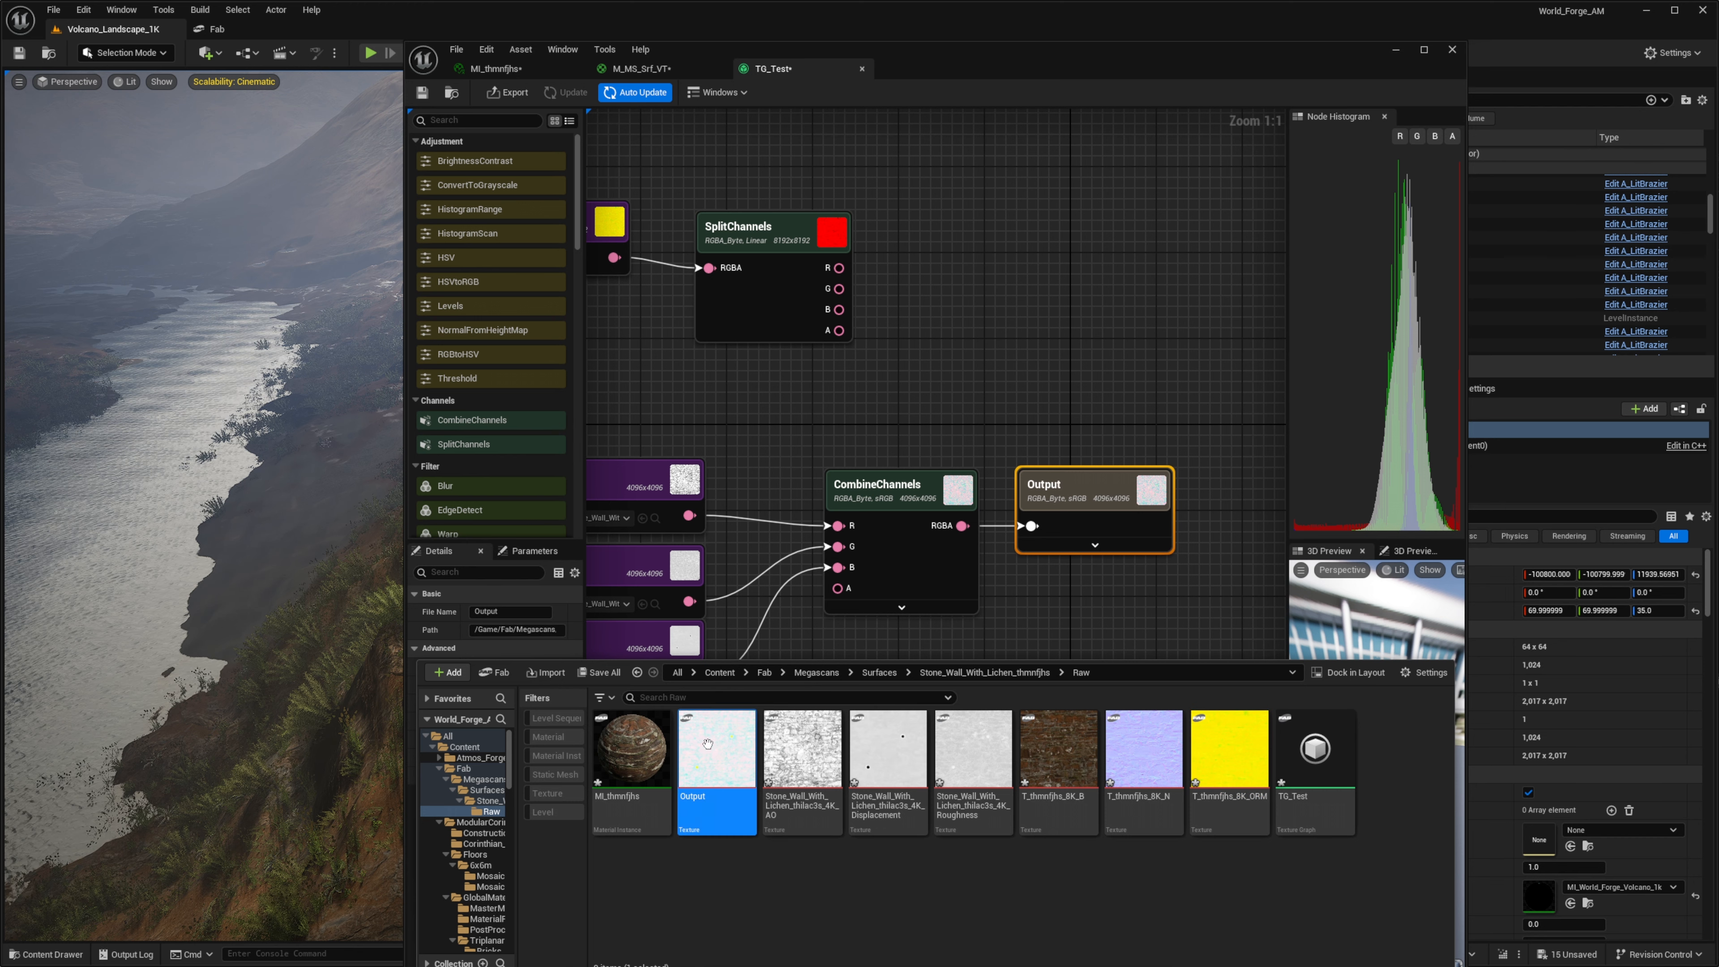
{"action": "left_click", "coordinate": [717, 772]}
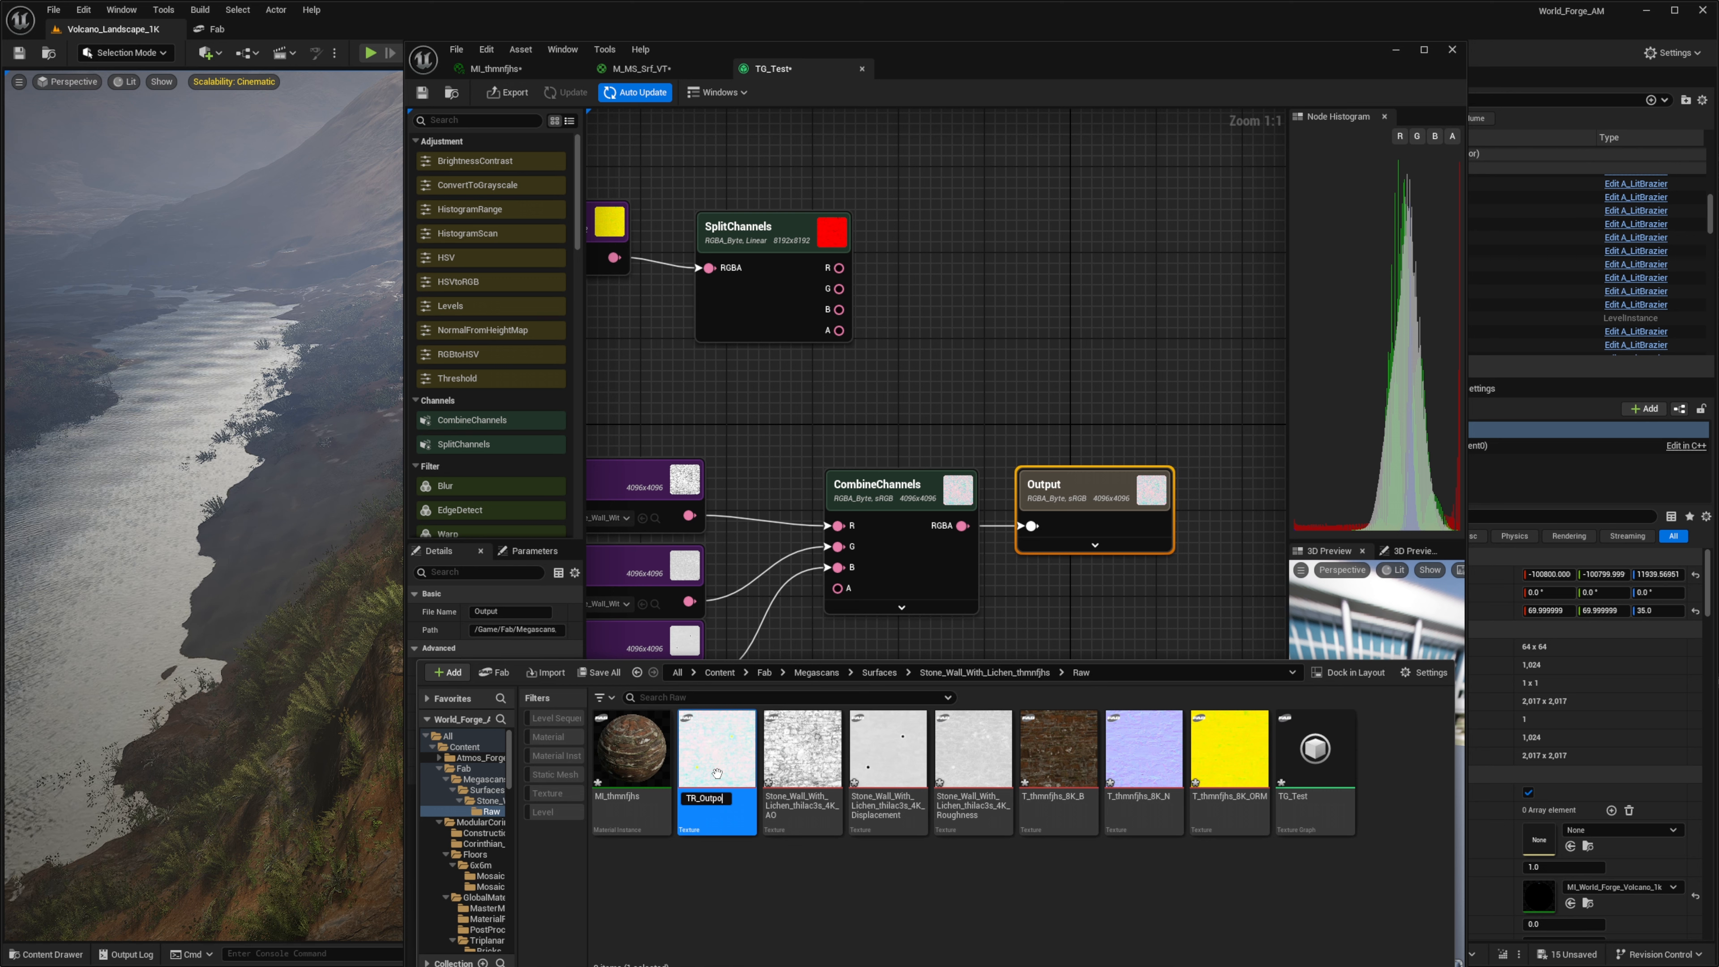
{"action": "key", "text": "Return"}
{"action": "double_click", "coordinate": [717, 773]}
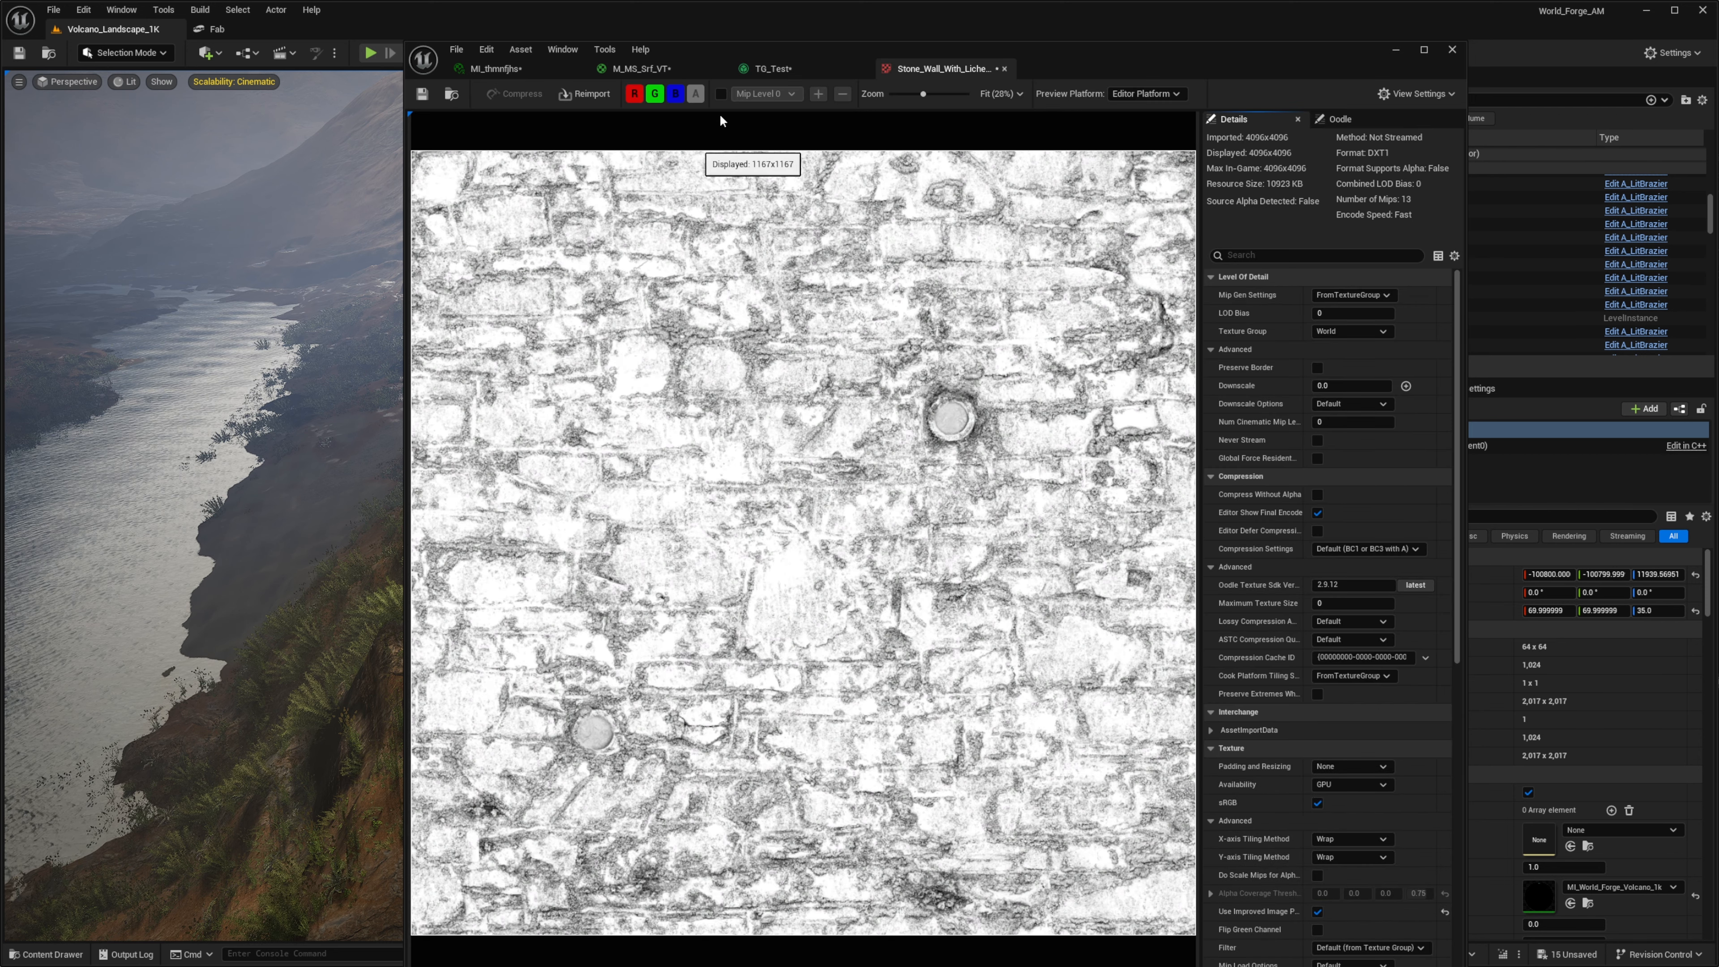
{"action": "left_click", "coordinate": [1003, 68]}
{"action": "key", "text": "ctrl+space"}
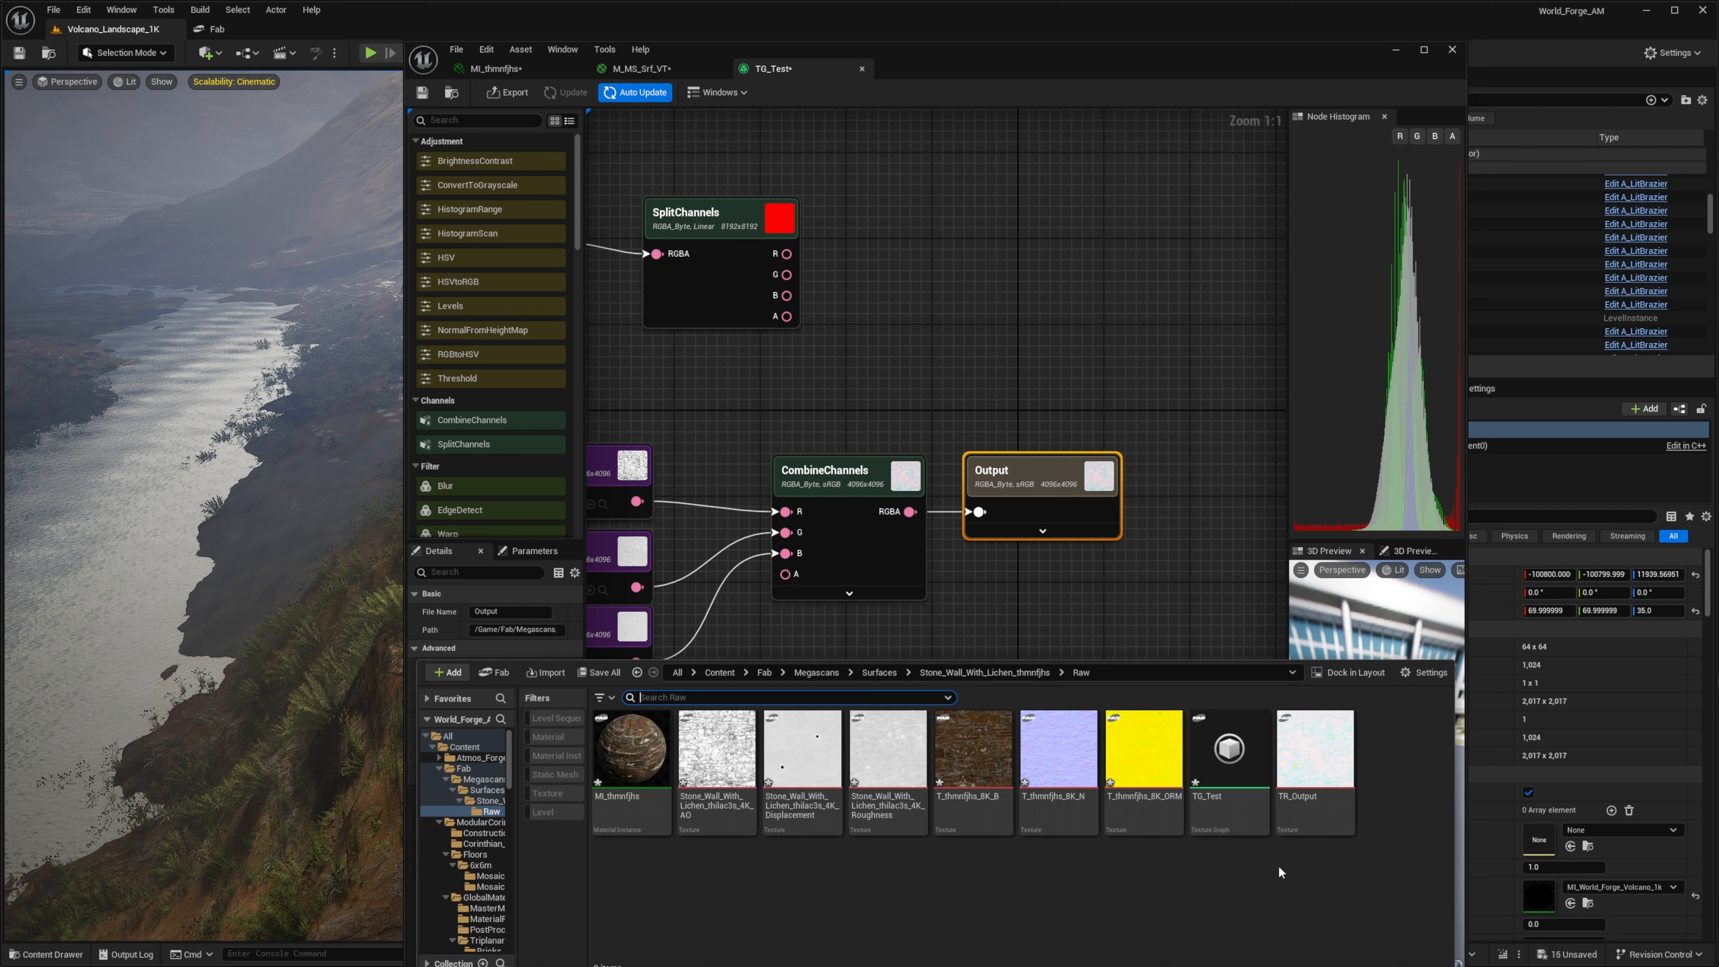
Open the TR_Output texture and inspect its red, green and blue channels one at a time.
{"action": "double_click", "coordinate": [1317, 784]}
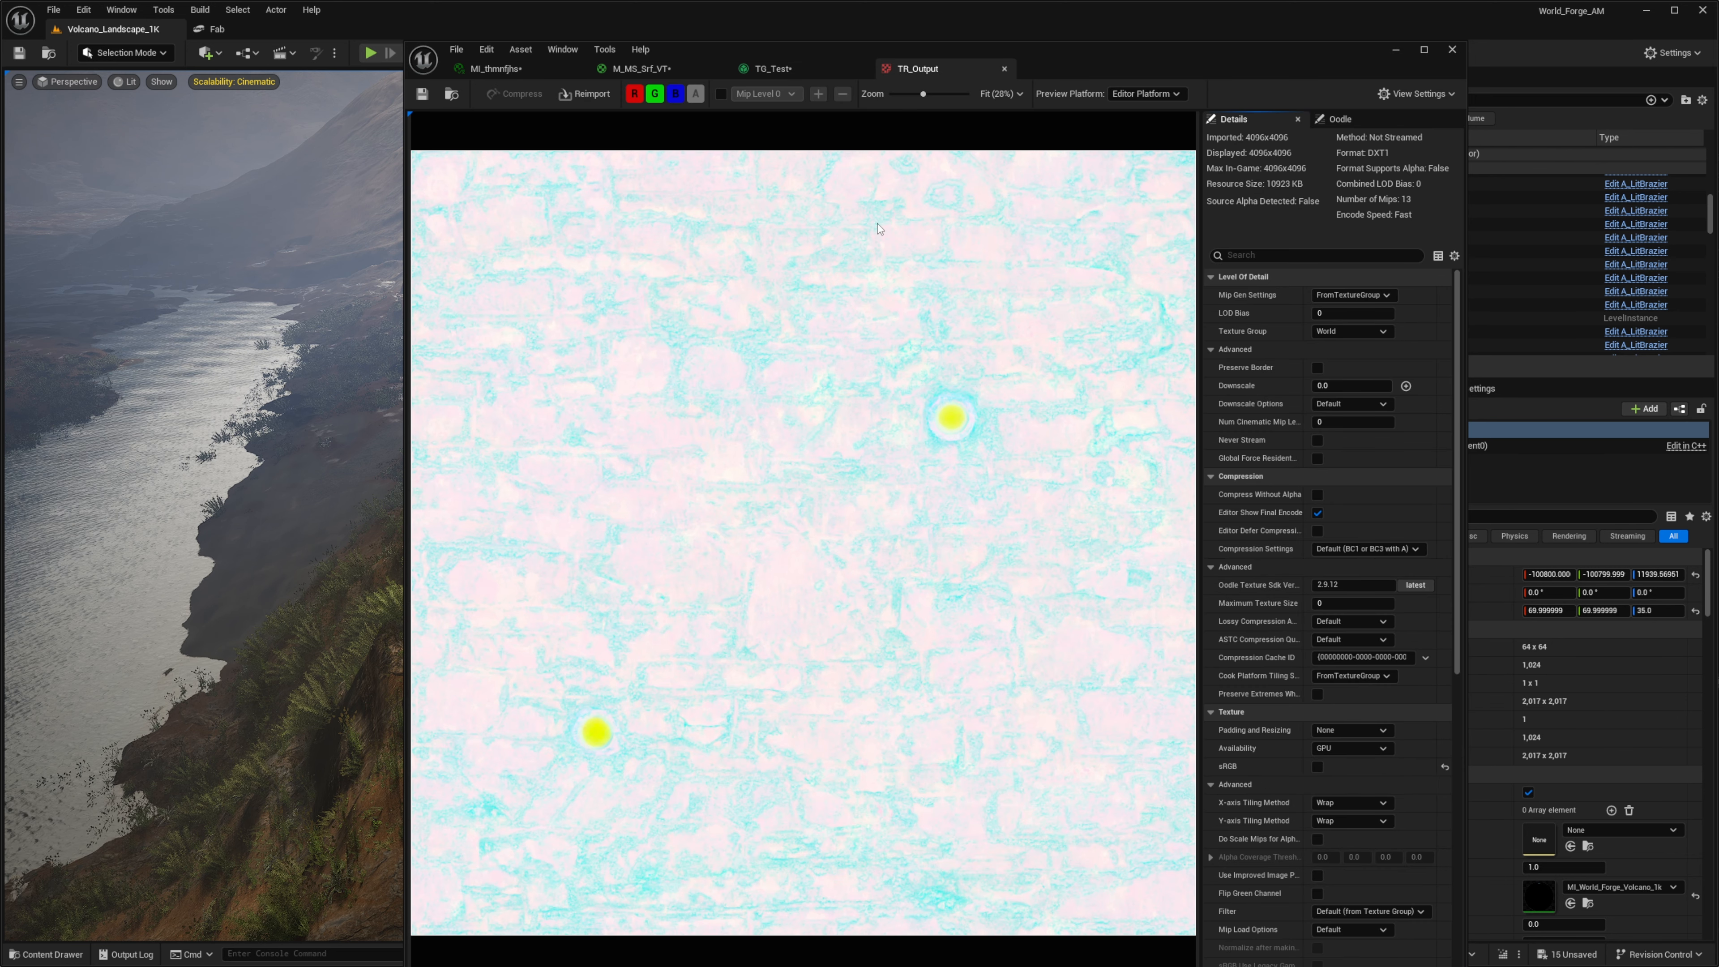
{"action": "left_click", "coordinate": [634, 94]}
{"action": "left_click", "coordinate": [654, 94]}
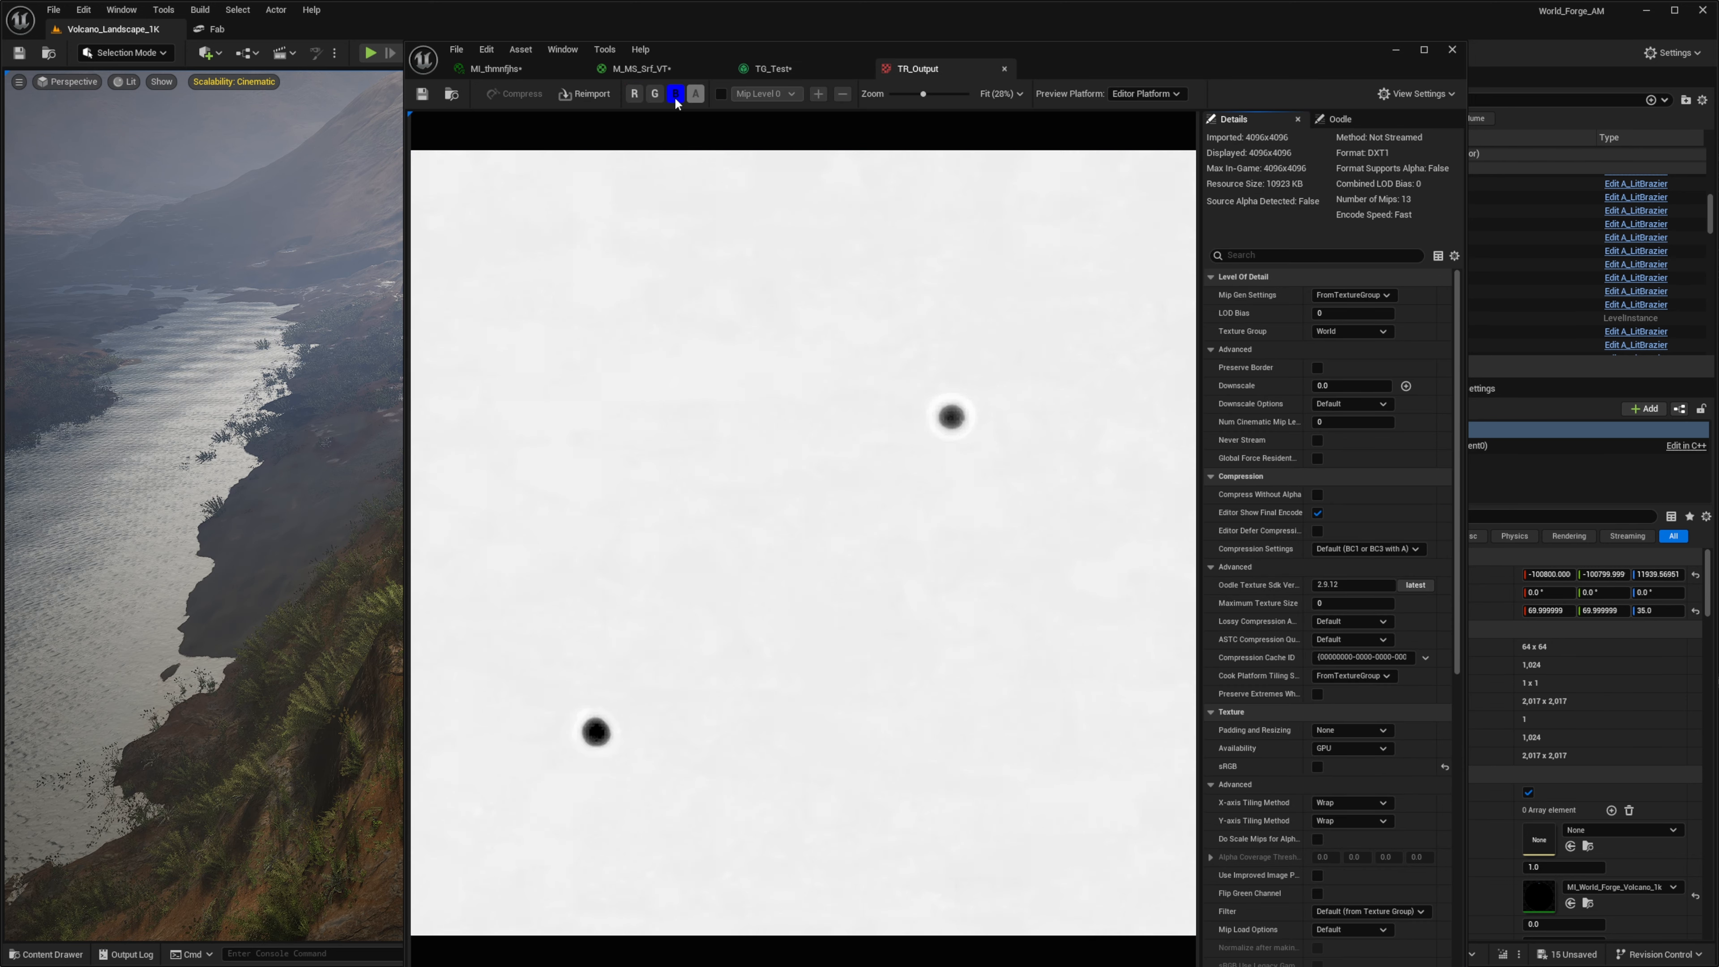
{"action": "left_click", "coordinate": [674, 95]}
{"action": "left_click", "coordinate": [633, 97]}
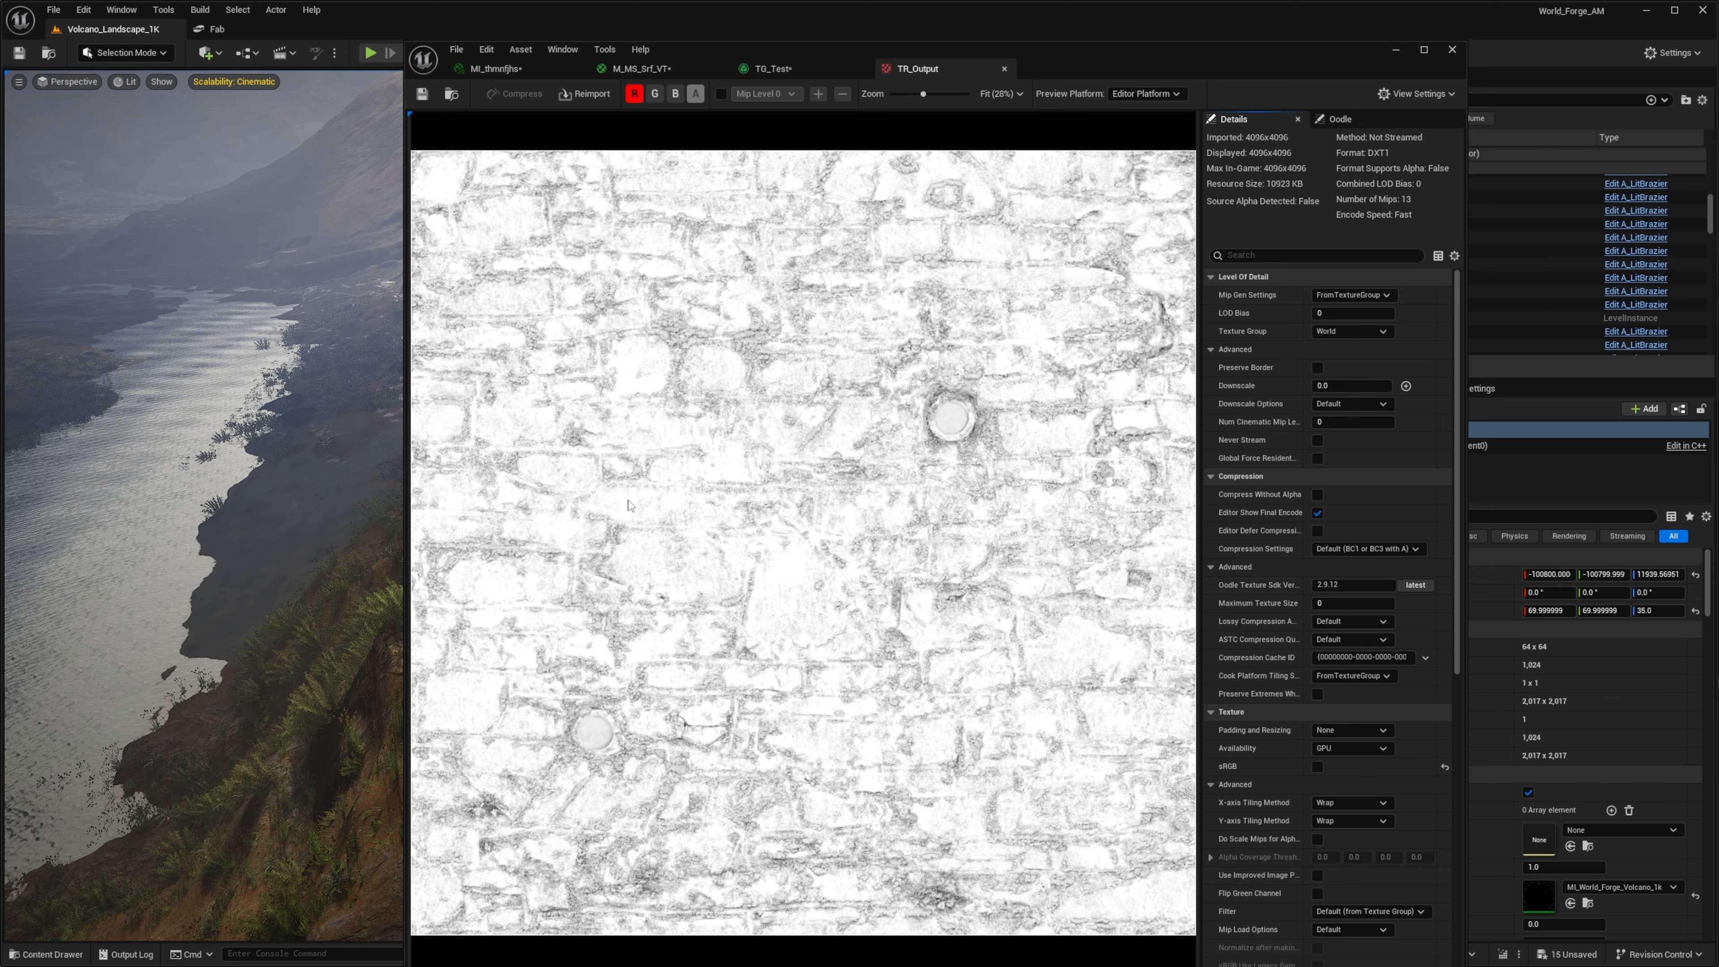
{"action": "left_click", "coordinate": [634, 95]}
{"action": "left_click", "coordinate": [653, 96]}
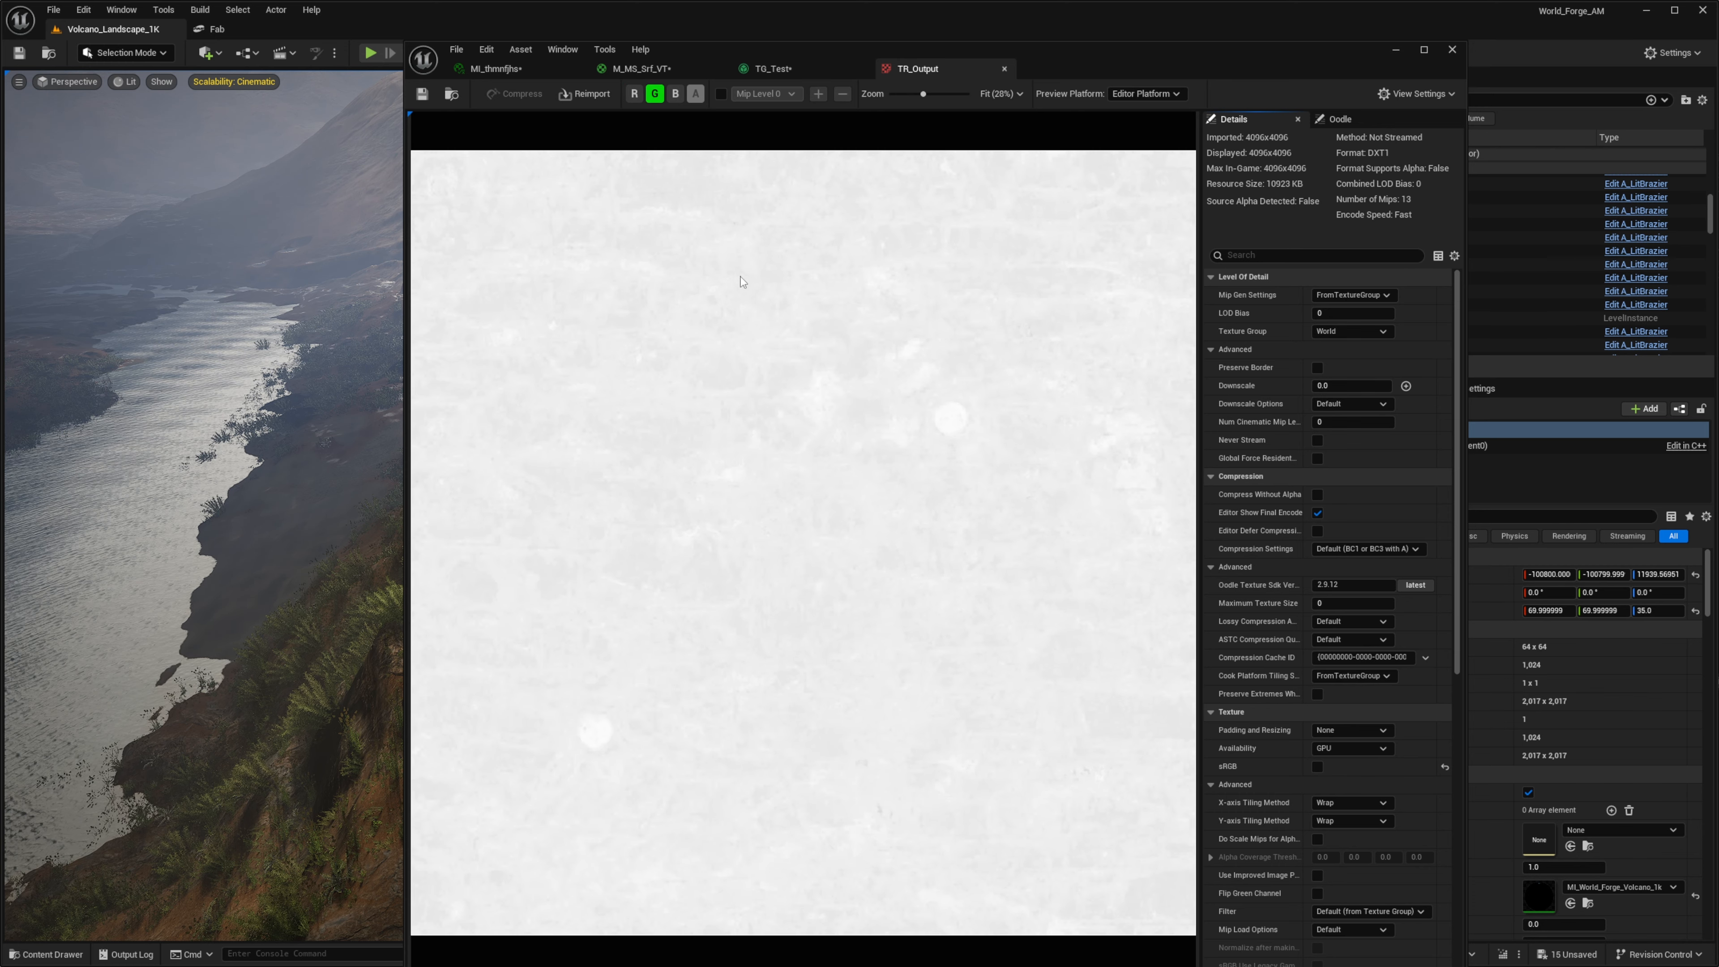
{"action": "scroll", "coordinate": [846, 487], "scroll_direction": "down", "scroll_amount": 1}
{"action": "scroll", "coordinate": [758, 474], "scroll_direction": "up", "scroll_amount": 3}
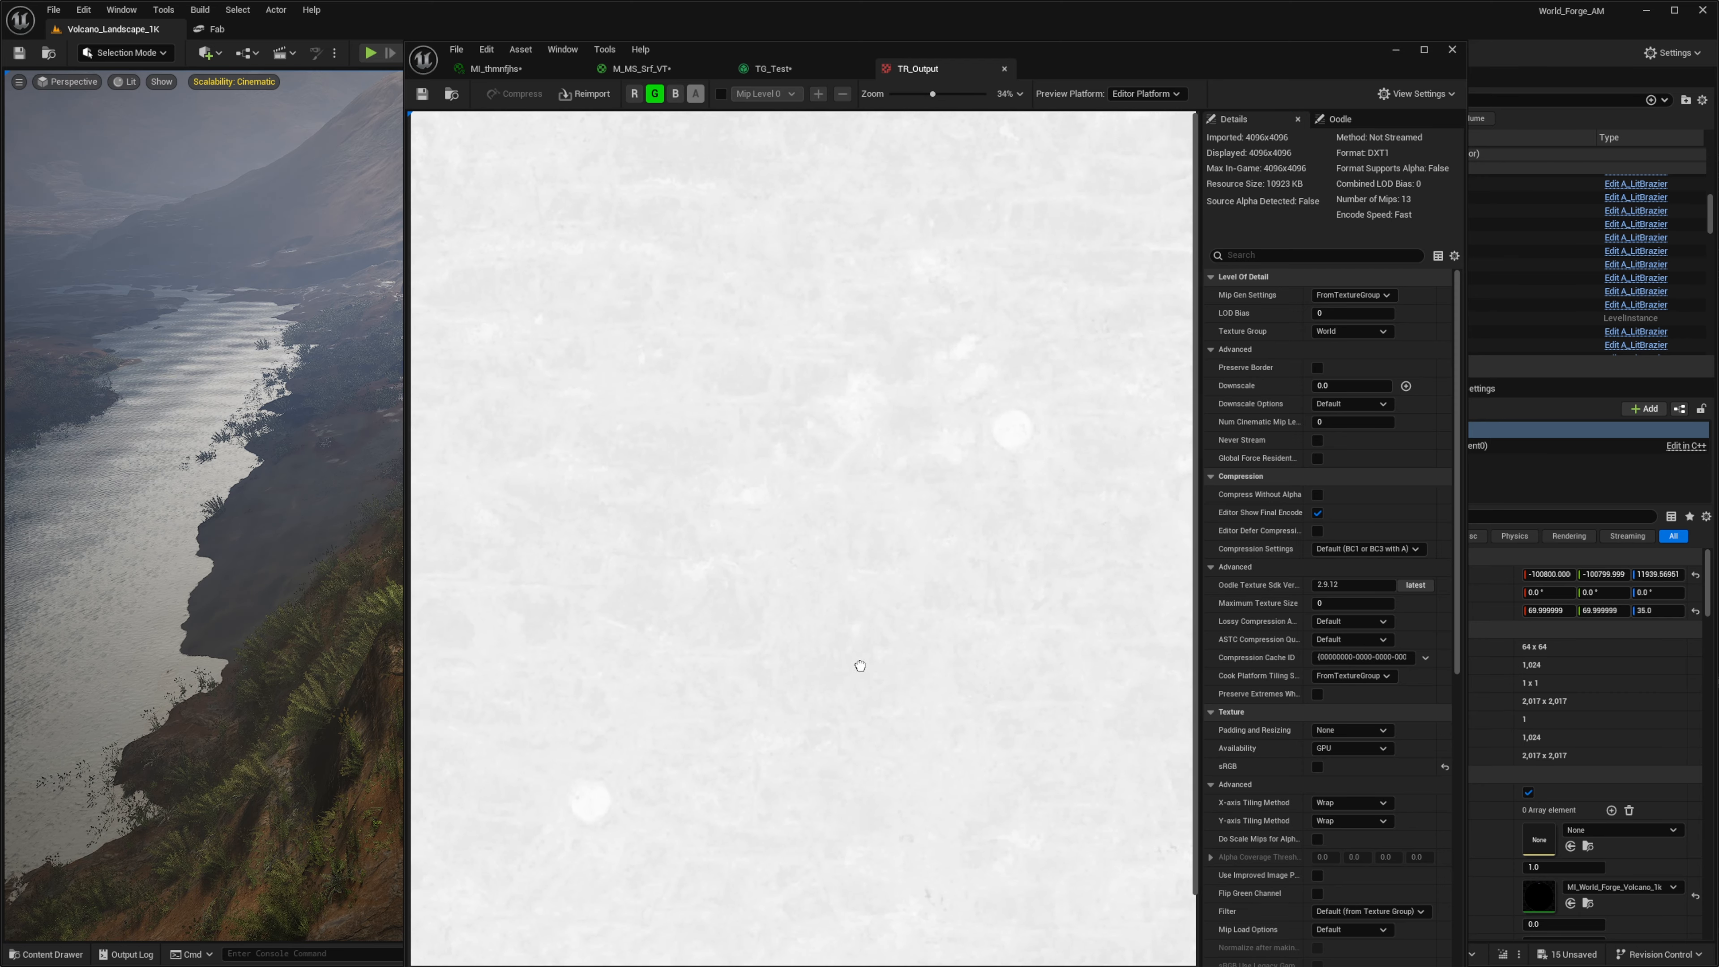
{"action": "scroll", "coordinate": [724, 420], "scroll_direction": "down", "scroll_amount": 1}
{"action": "left_click", "coordinate": [655, 93]}
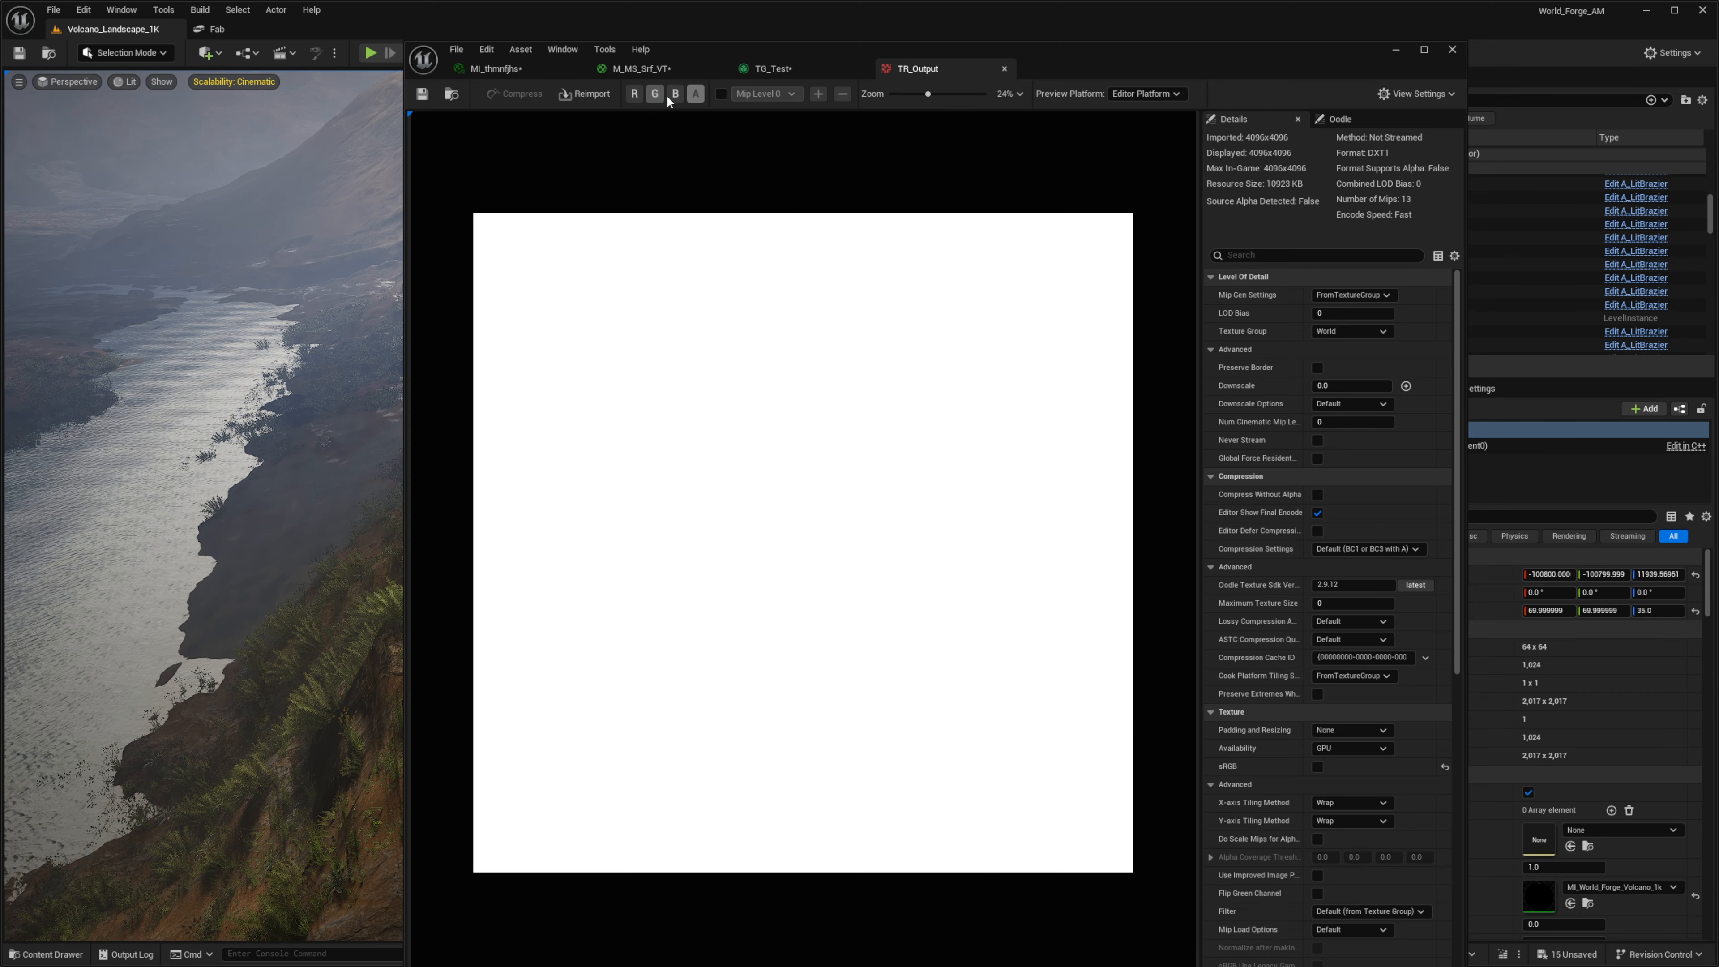
{"action": "left_click", "coordinate": [674, 93]}
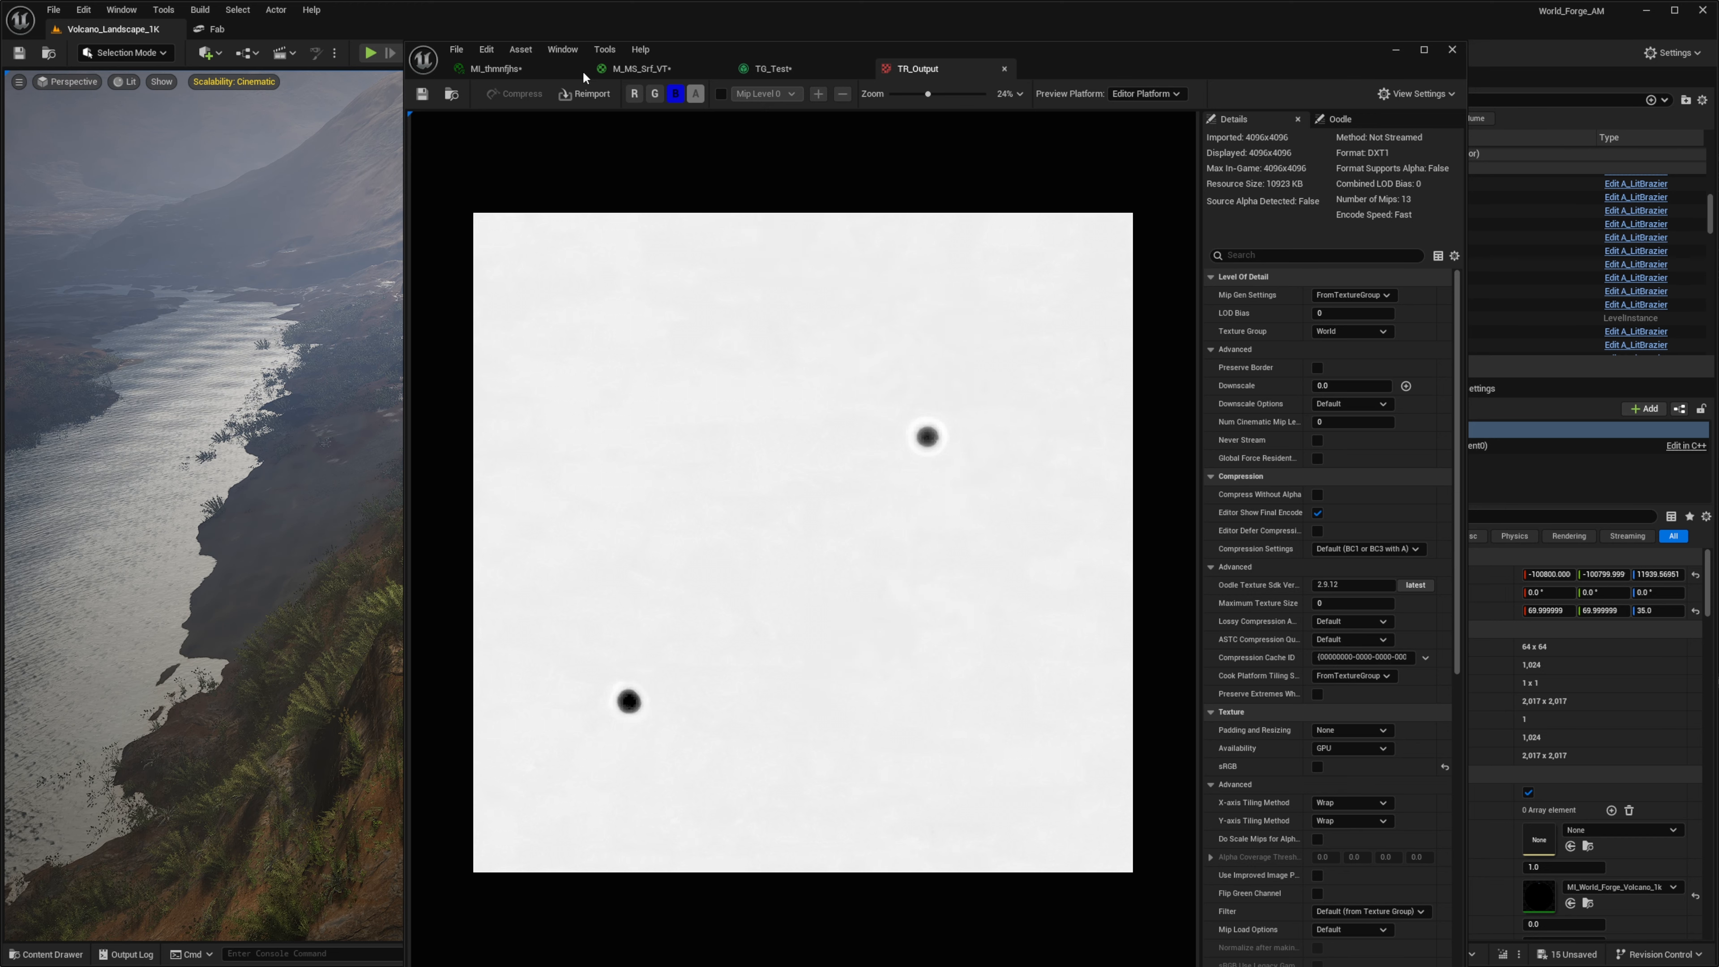
Open the original 4K stone wall Displacement texture, inspect its full image for comparison with TR_Output, and close it again.
{"action": "key", "text": "ctrl+space"}
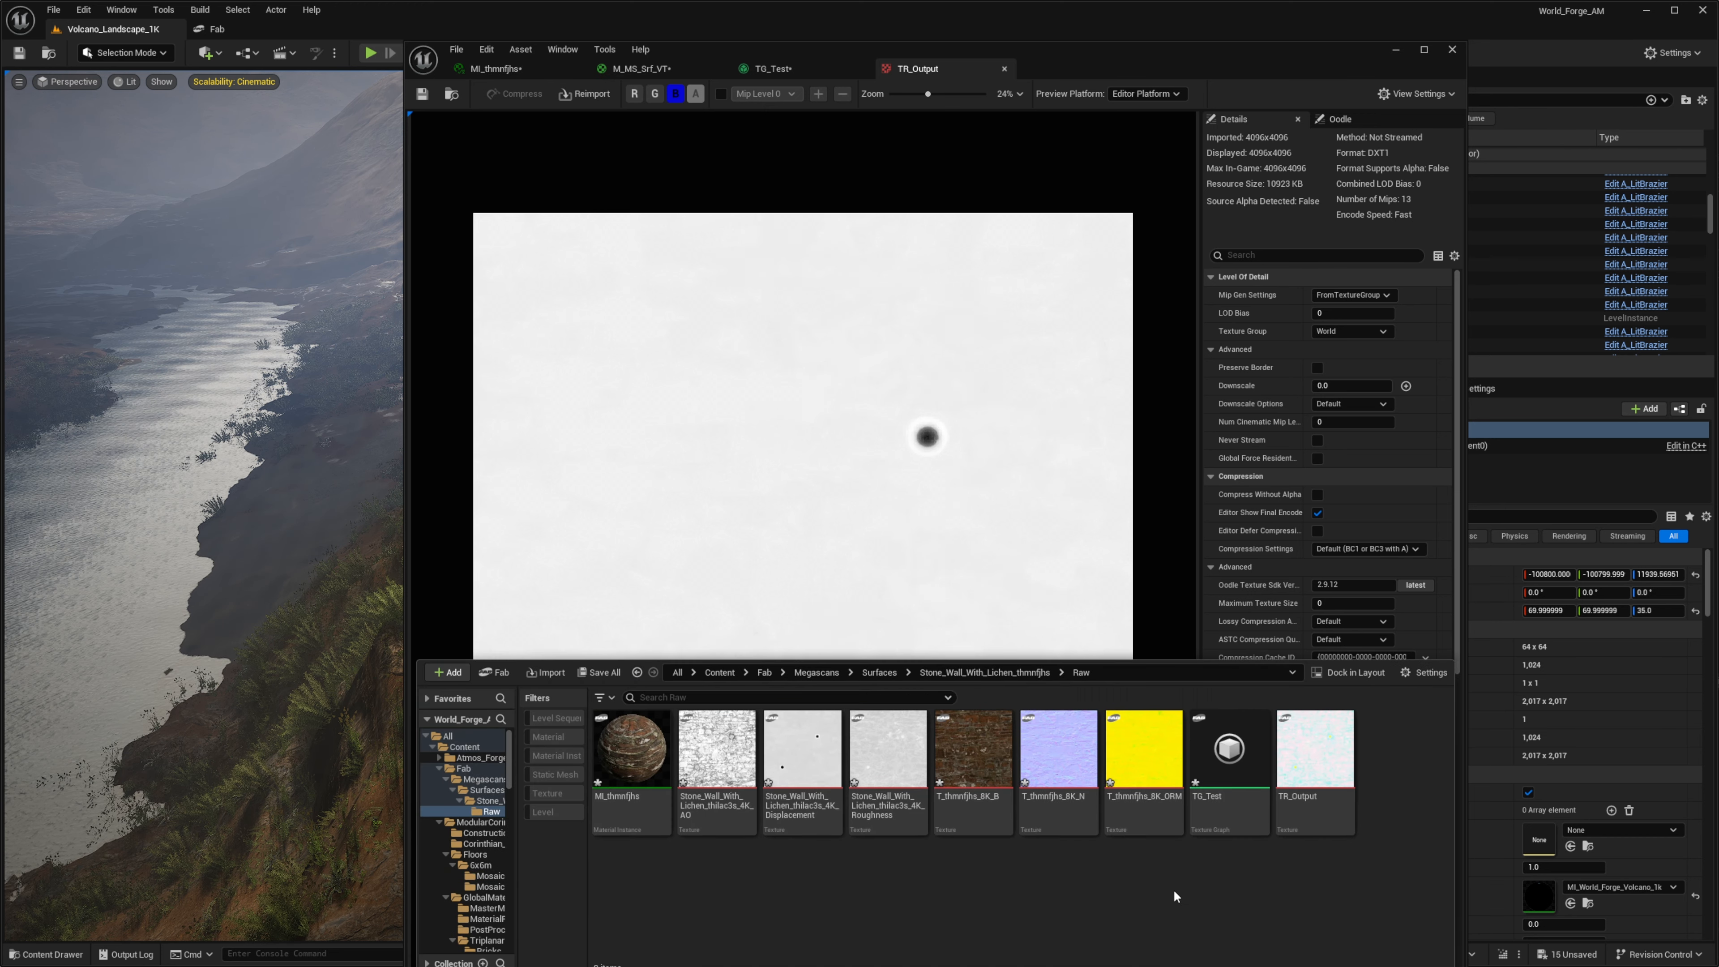
{"action": "left_click", "coordinate": [886, 752]}
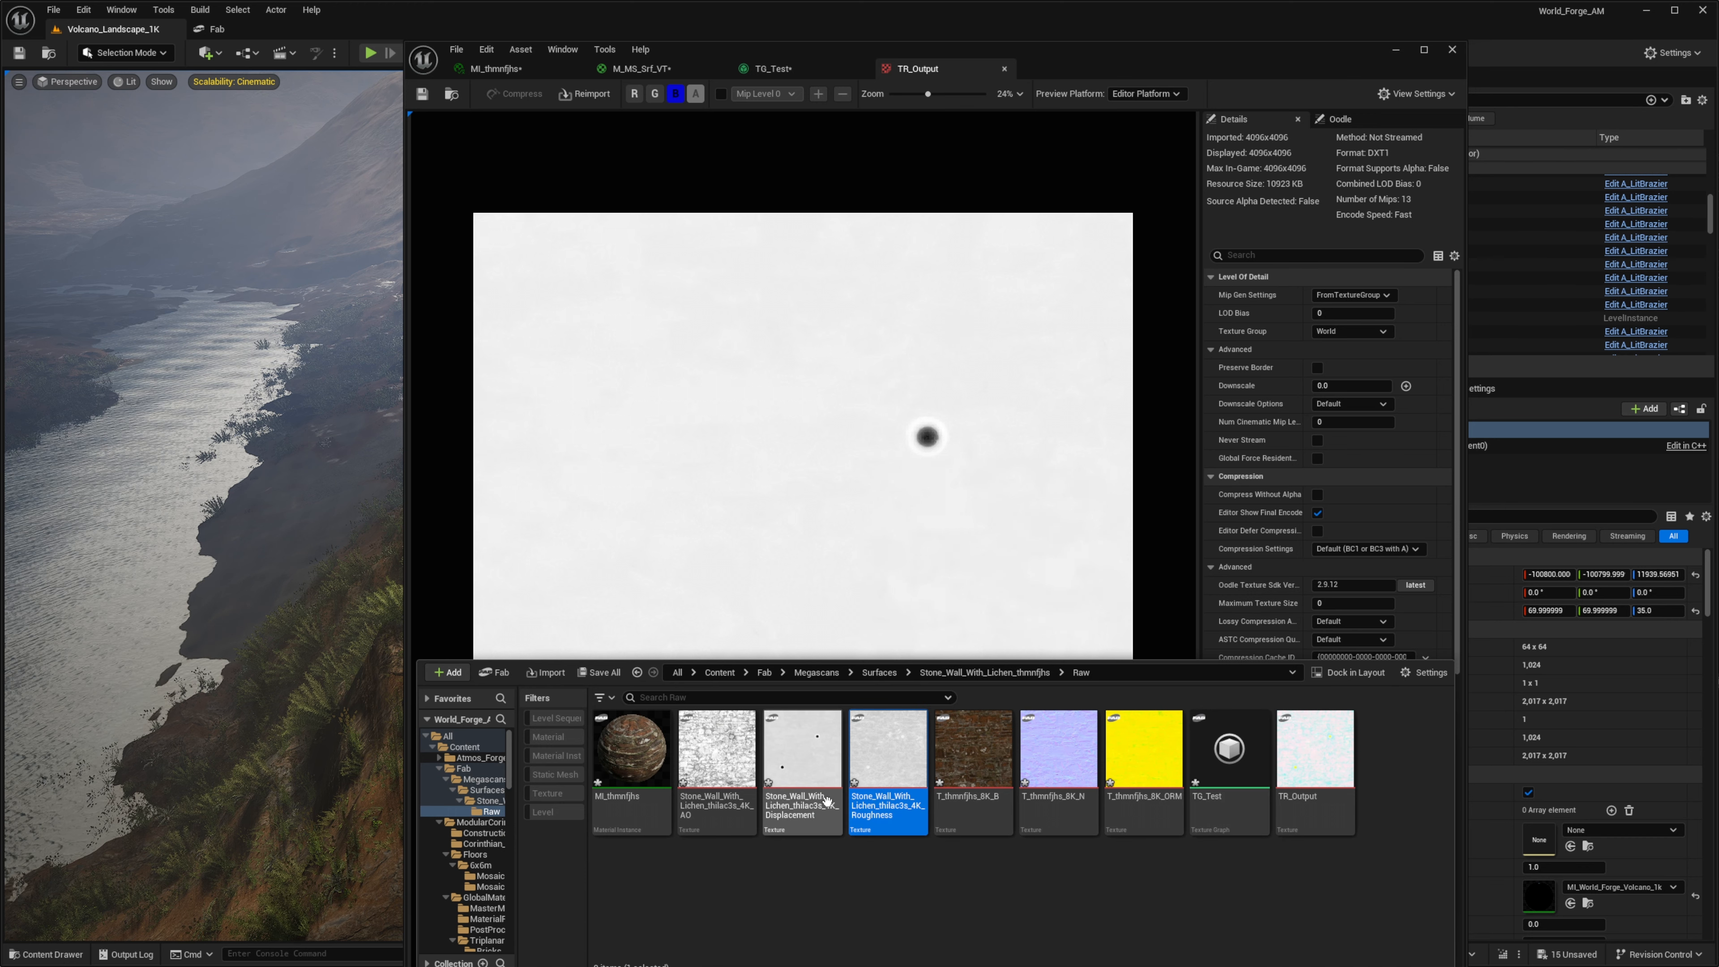
{"action": "left_click", "coordinate": [793, 762]}
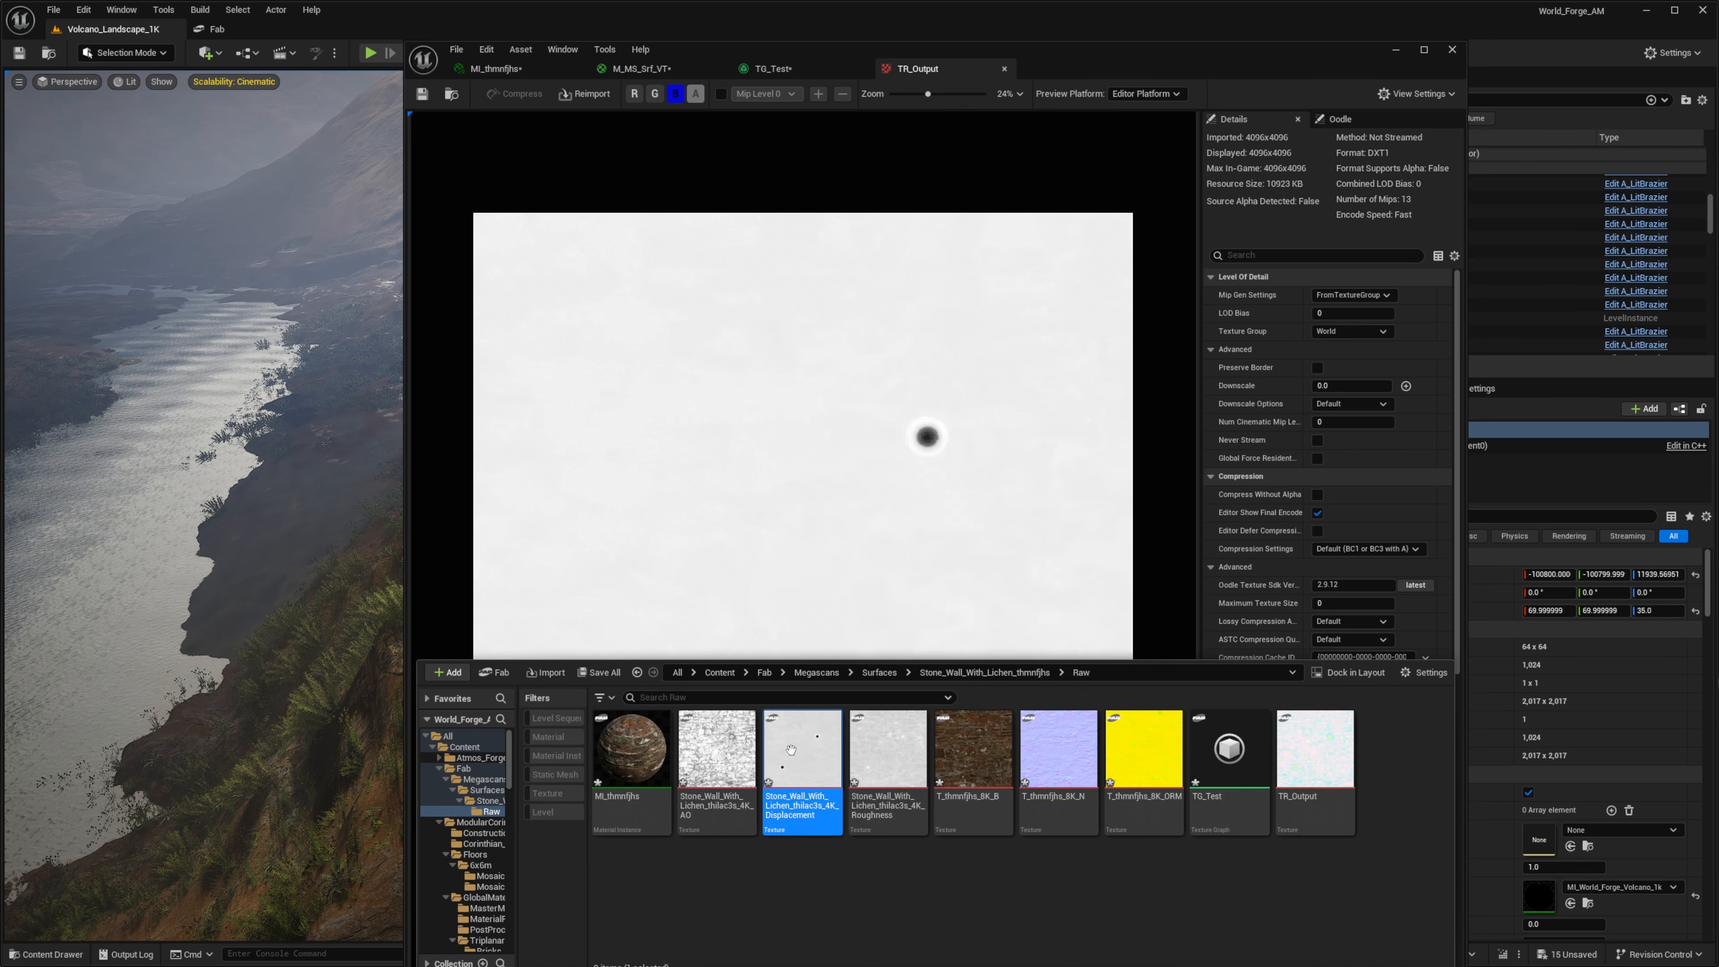
{"action": "scroll", "coordinate": [1050, 355], "scroll_direction": "down", "scroll_amount": 5}
{"action": "scroll", "coordinate": [1048, 357], "scroll_direction": "down", "scroll_amount": 5}
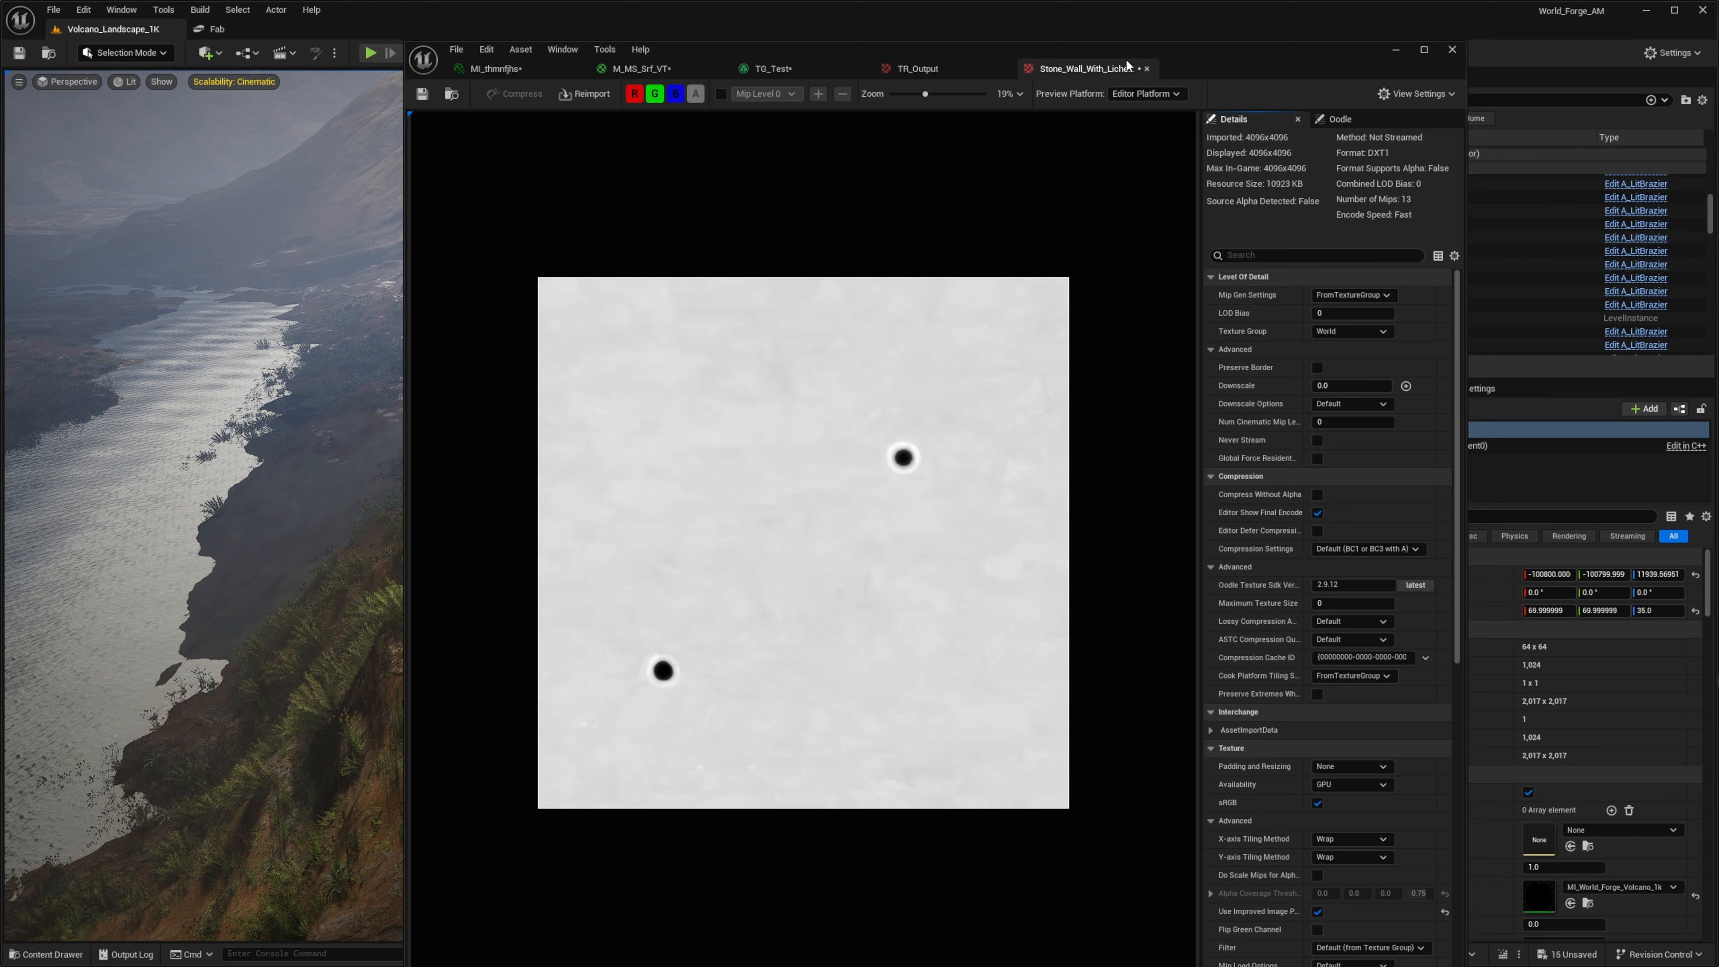
{"action": "left_click", "coordinate": [1147, 69]}
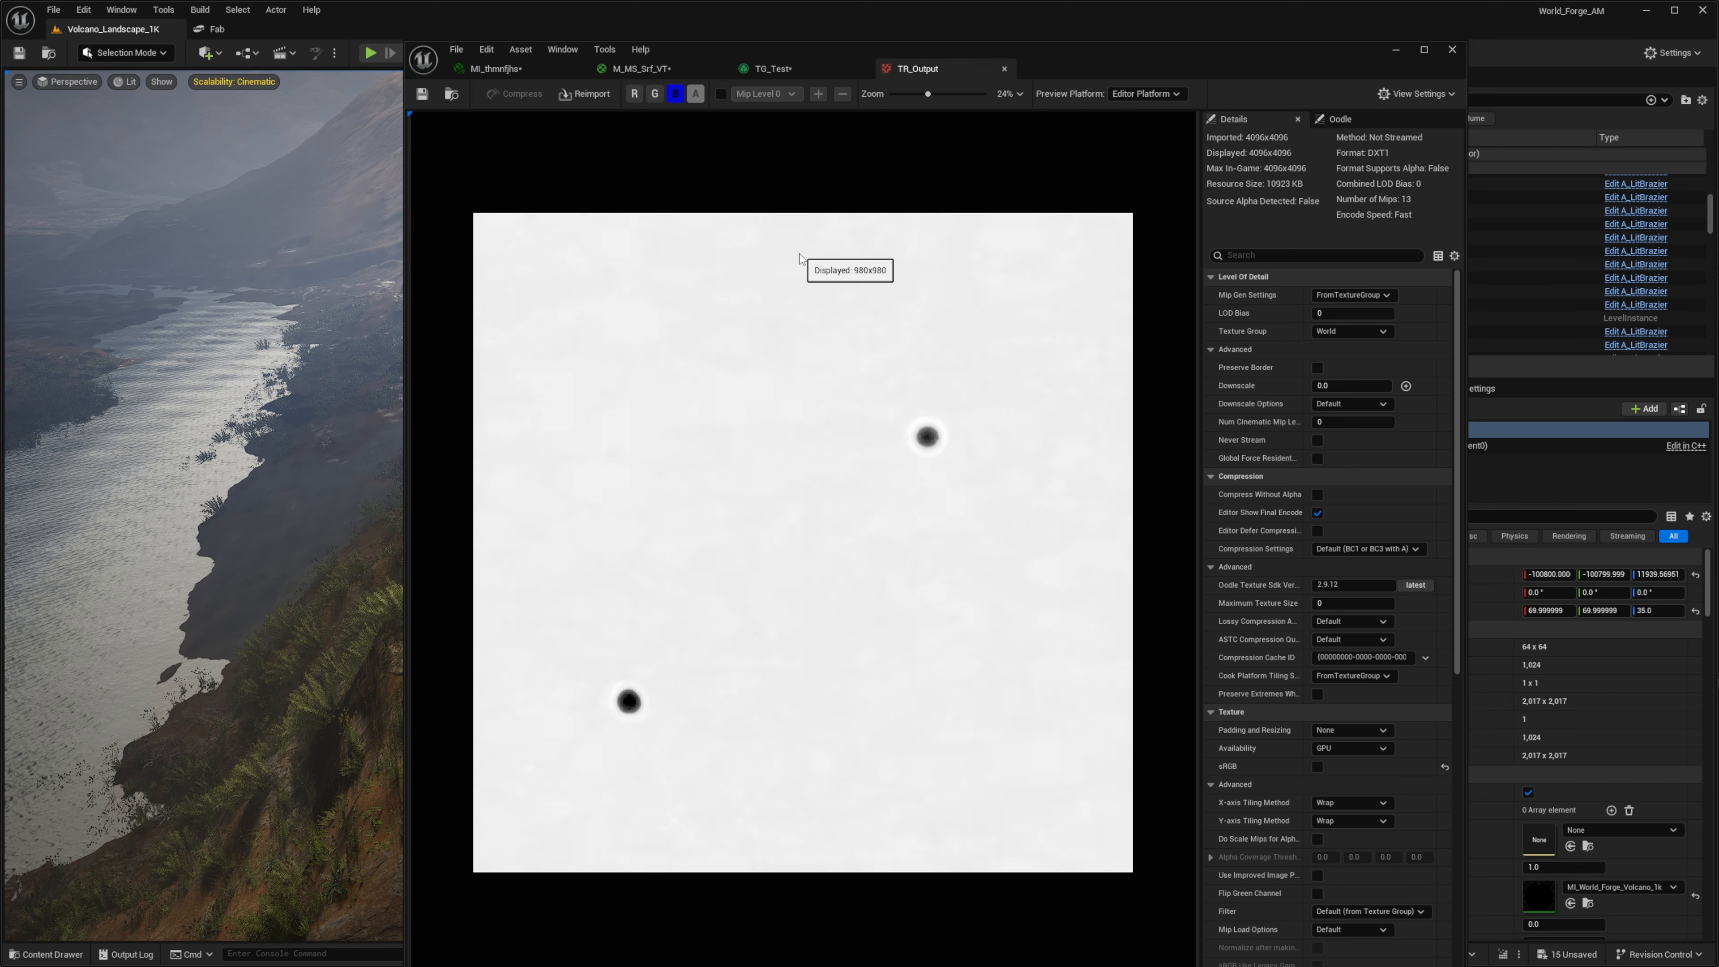
Switch to File Explorer, open the beach_cliff_wdeldbi_4k folder in WF_Ocean_Project, and examine its Displacement texture.
{"action": "left_click", "coordinate": [1395, 49]}
{"action": "key", "text": "alt+Tab"}
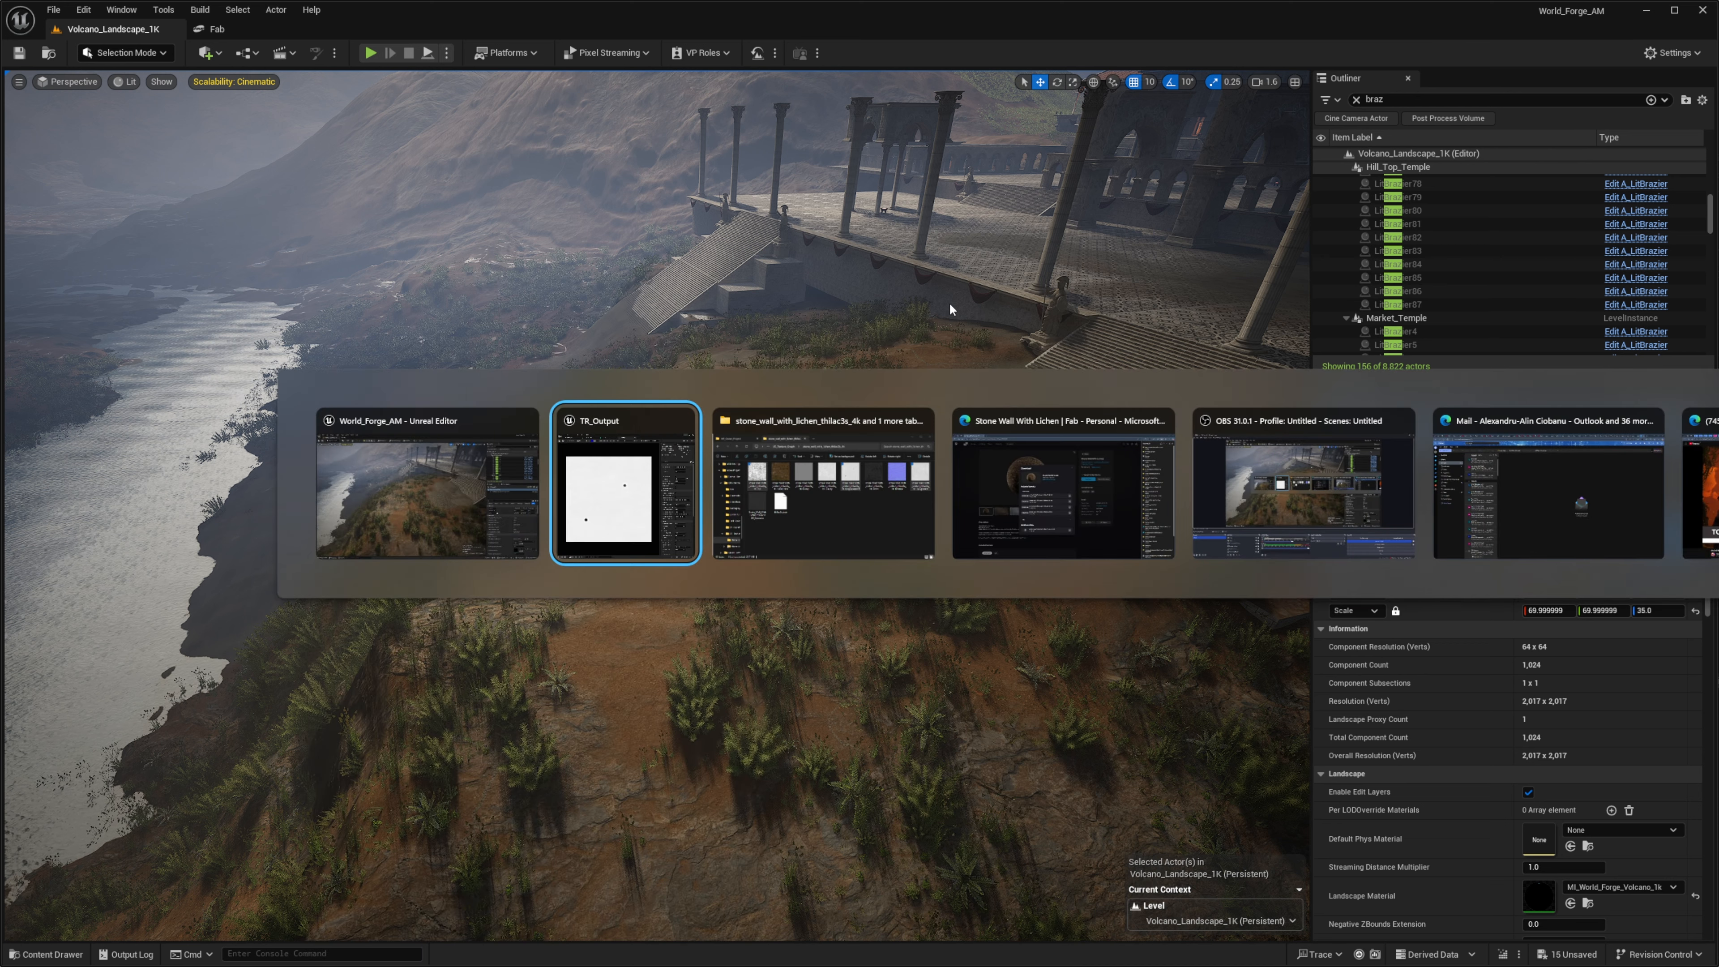
{"action": "left_click", "coordinate": [812, 468]}
{"action": "left_click", "coordinate": [1055, 280]}
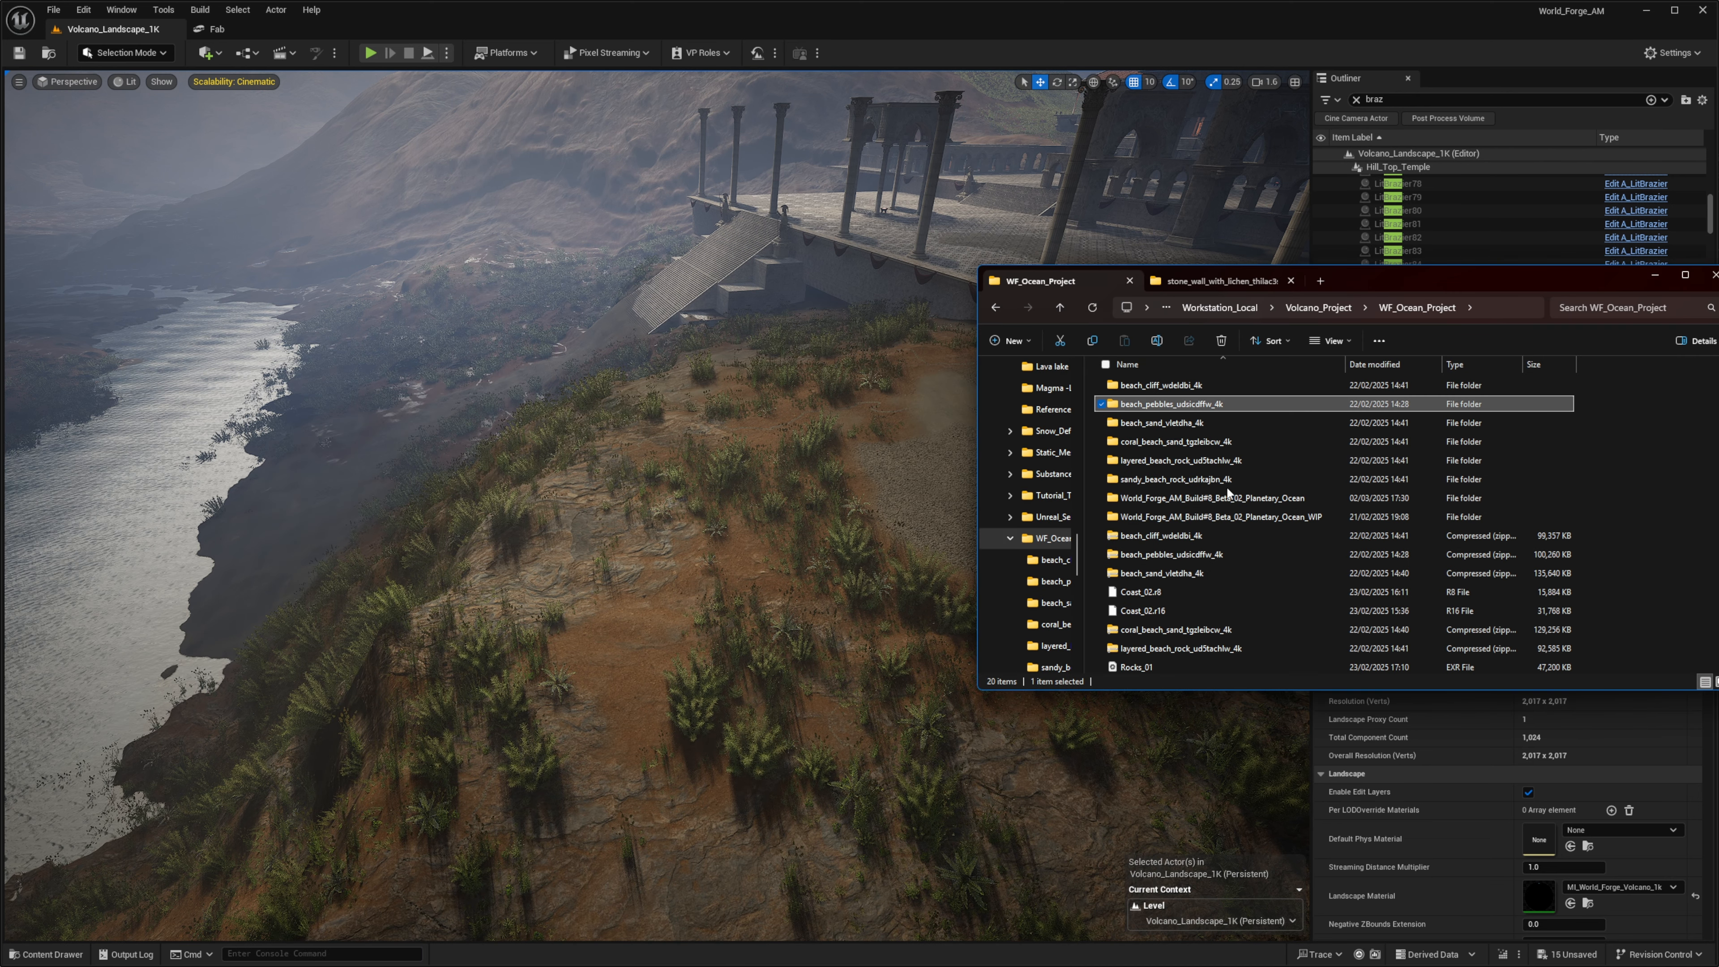
{"action": "left_click", "coordinate": [1167, 466]}
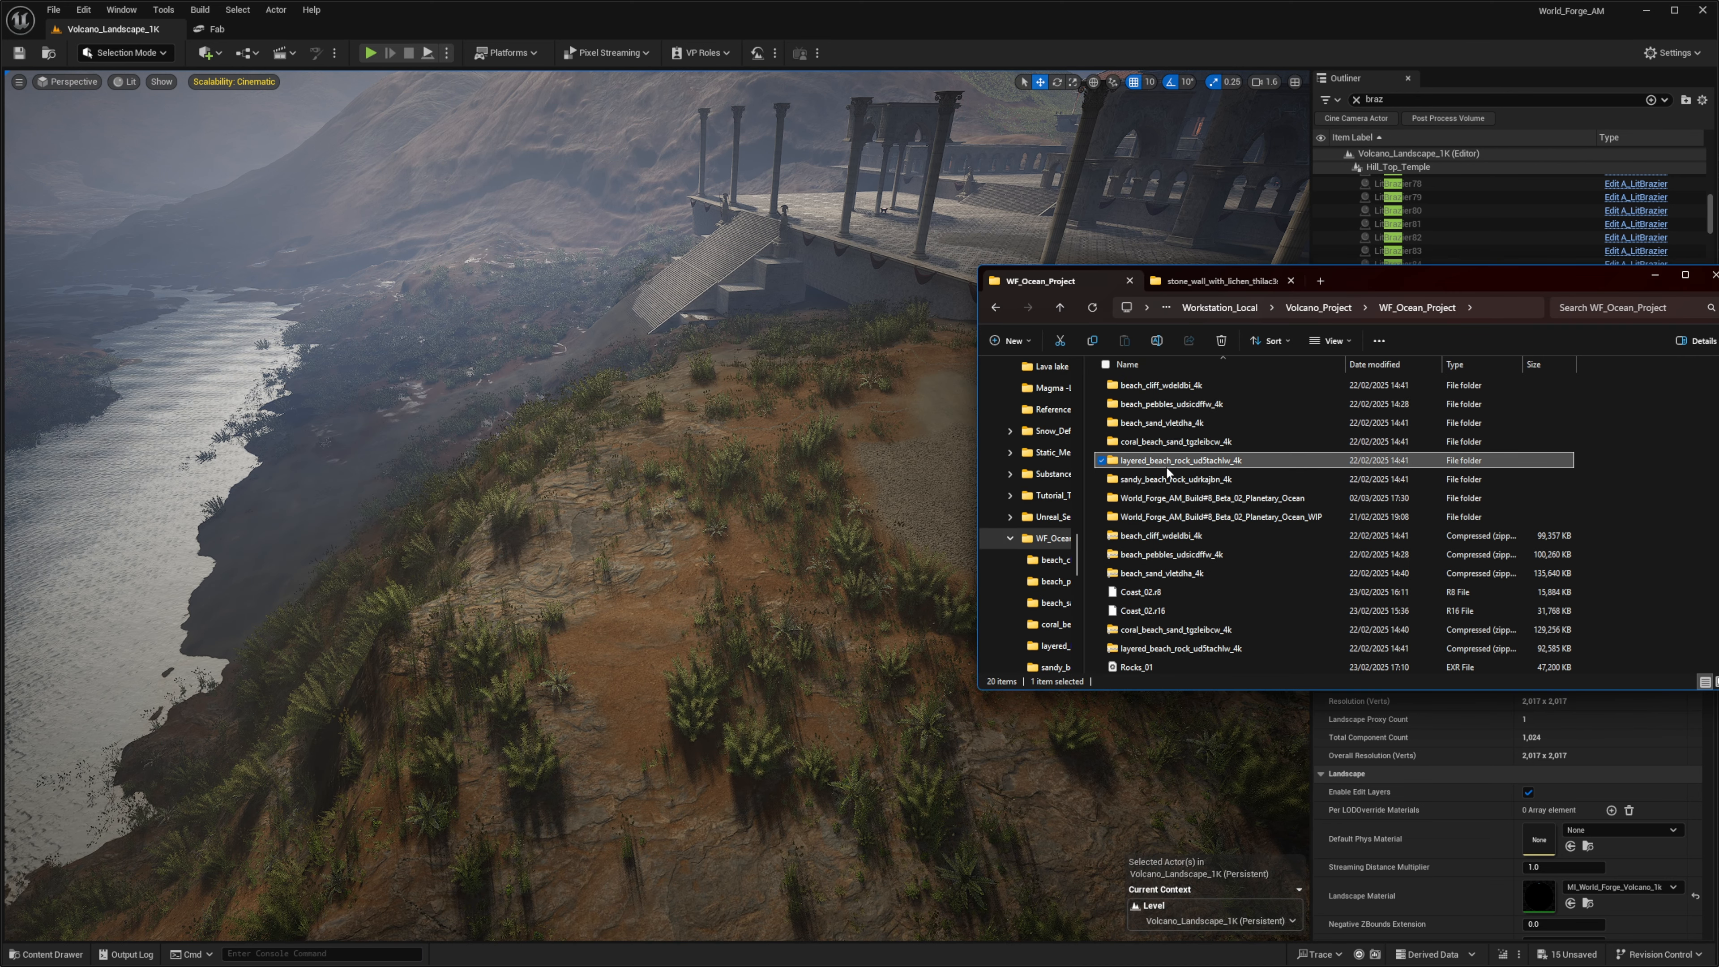
{"action": "left_click", "coordinate": [1162, 441]}
{"action": "left_click", "coordinate": [1162, 423]}
{"action": "left_click", "coordinate": [1162, 404]}
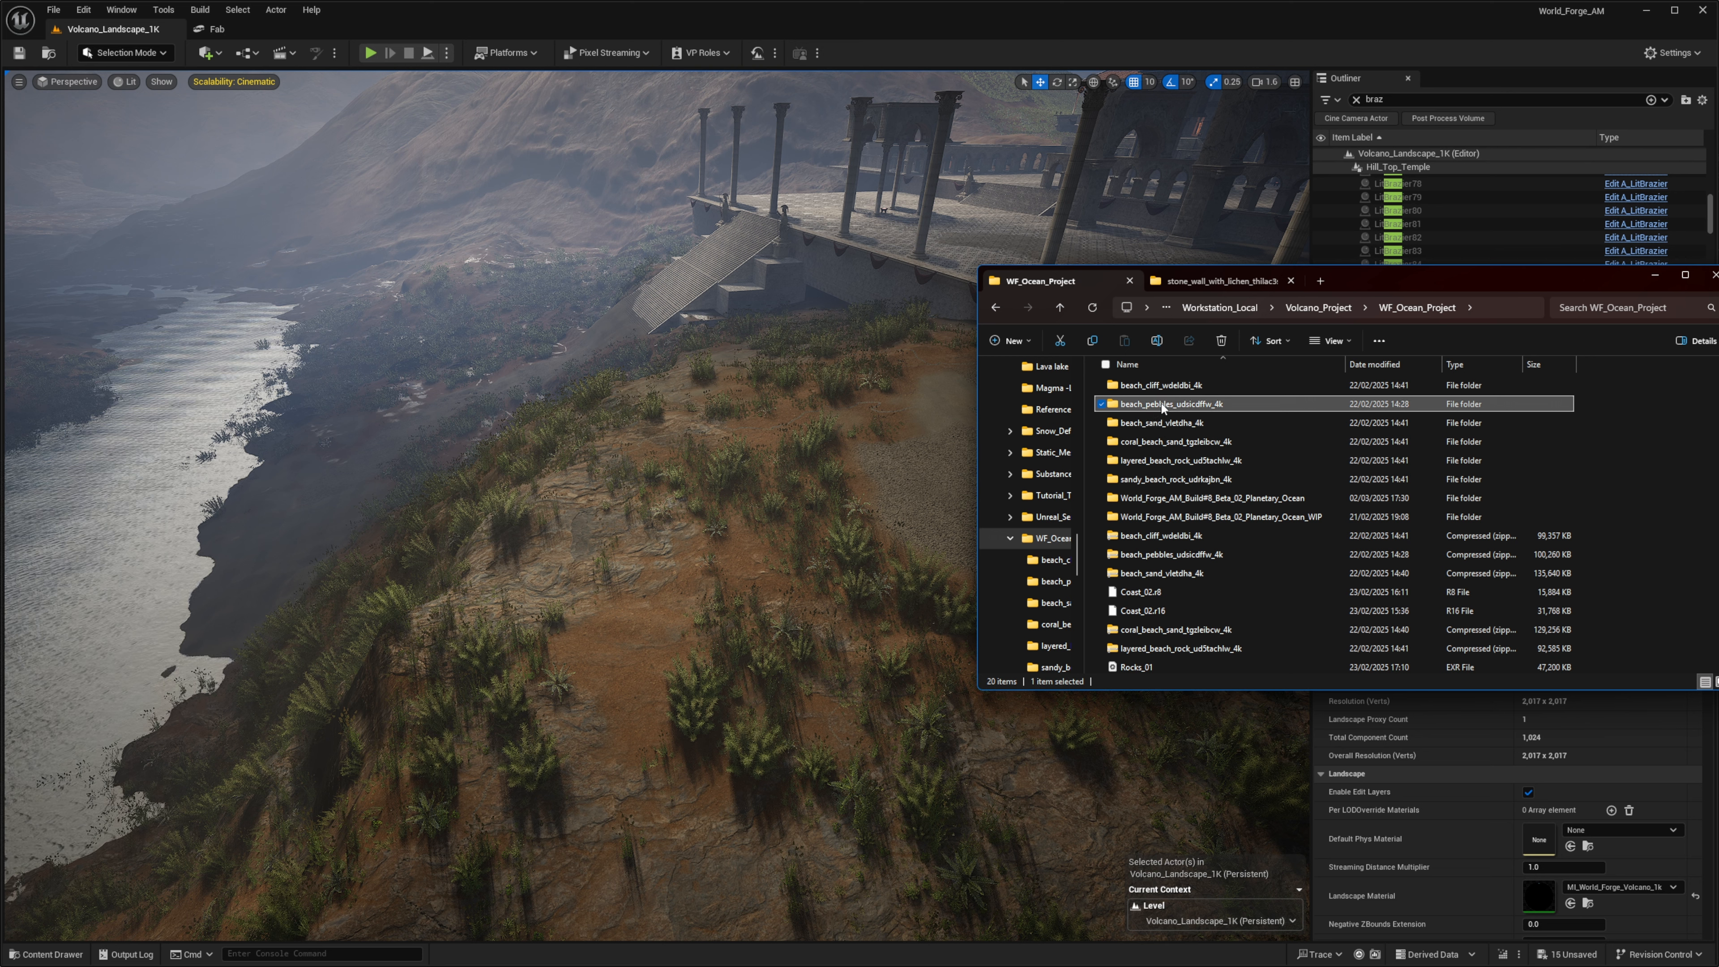
{"action": "left_click", "coordinate": [1171, 387]}
{"action": "left_click", "coordinate": [1175, 404]}
{"action": "left_click", "coordinate": [1176, 497]}
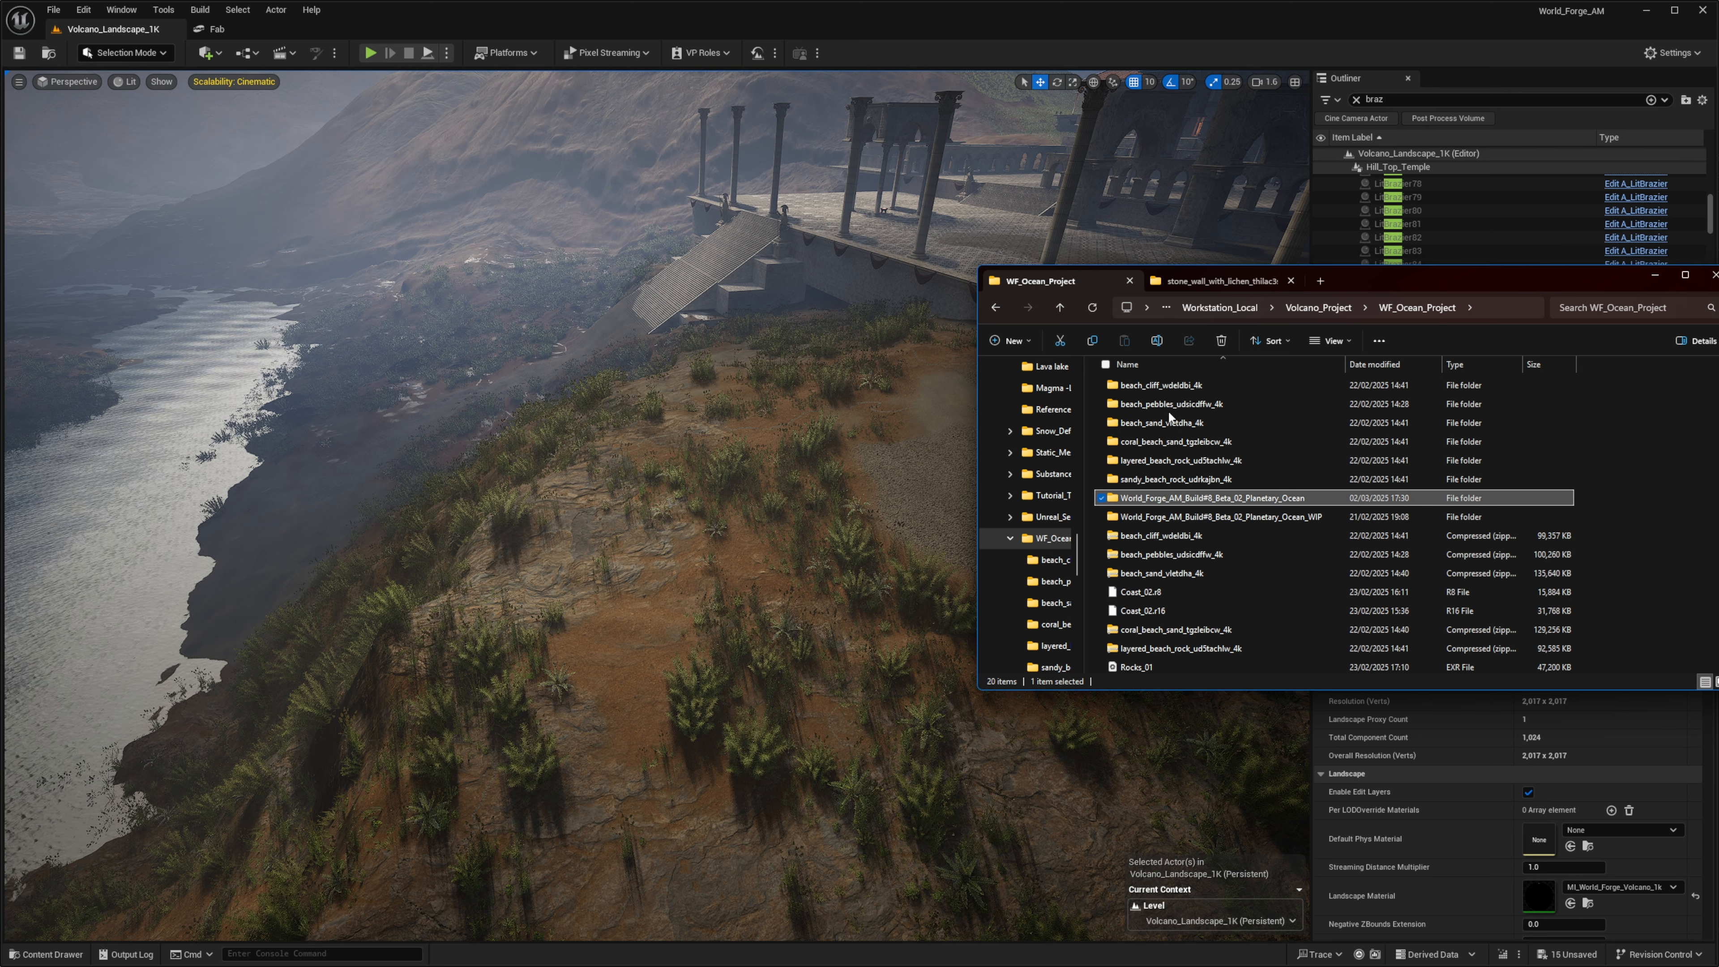
{"action": "left_click", "coordinate": [1167, 426]}
{"action": "double_click", "coordinate": [1161, 386]}
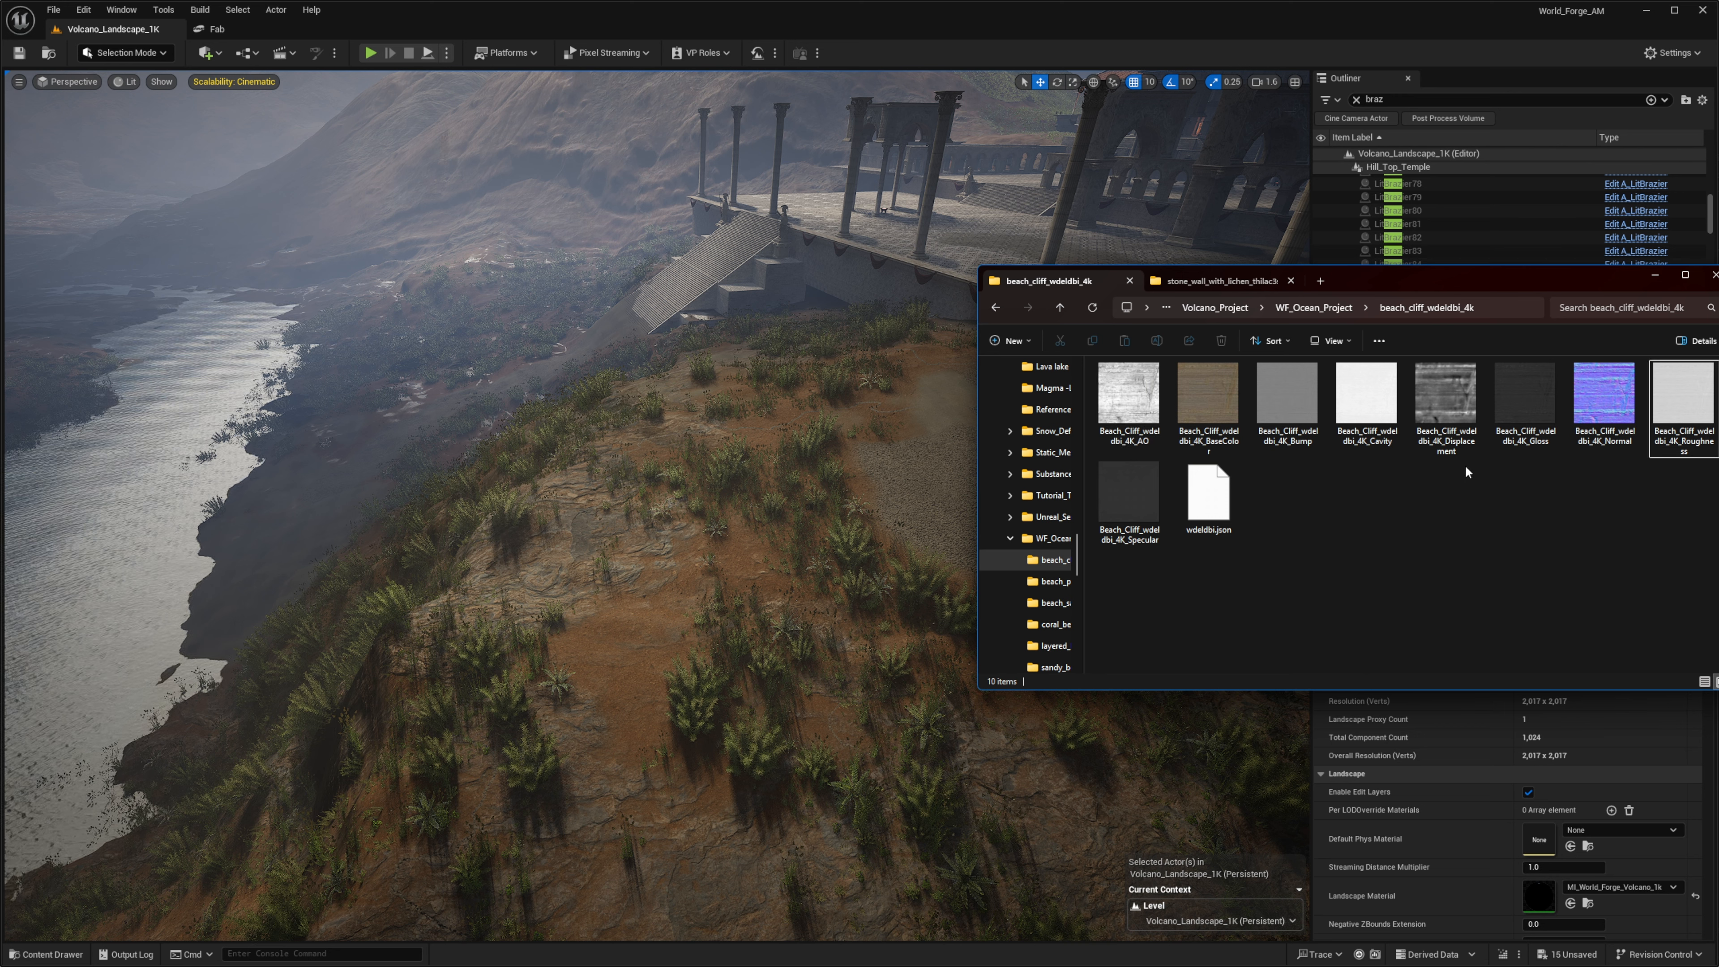
{"action": "left_click", "coordinate": [1419, 381]}
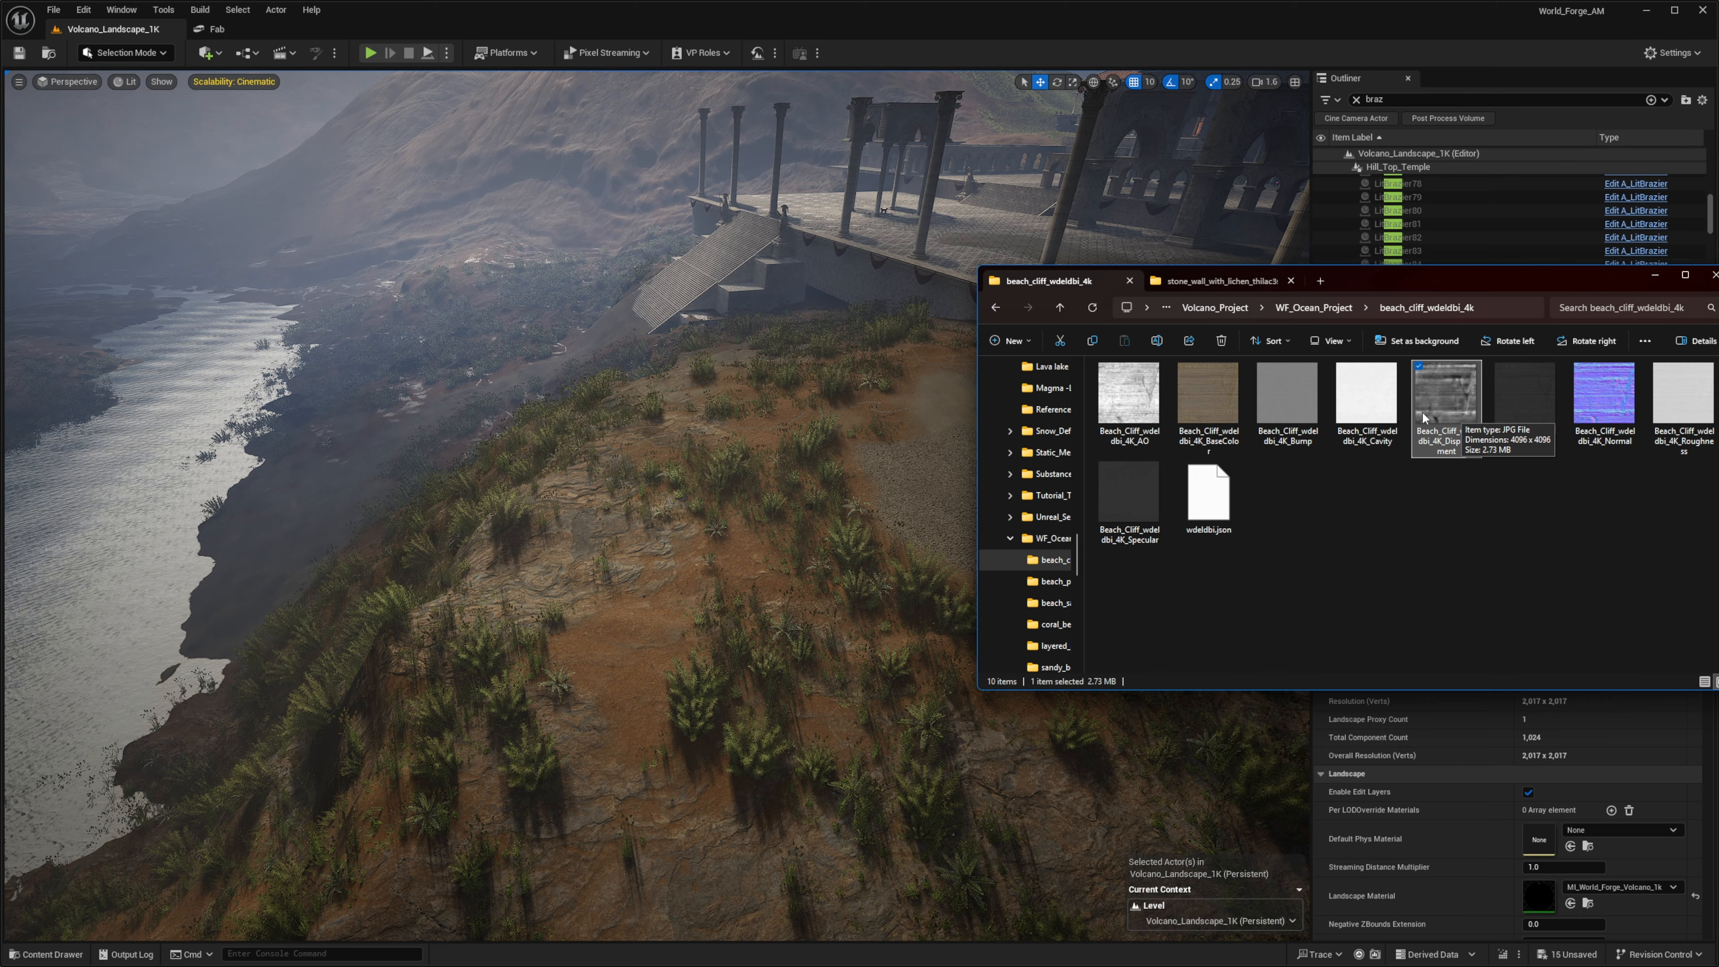
Return to the Unreal level and fly over the hilltop temple to examine its stairs and the surrounding landscape.
{"action": "right_click_drag", "start_coordinate": [725, 529], "coordinate": [807, 454]}
{"action": "key", "text": "w"}
{"action": "right_click_drag", "start_coordinate": [656, 505], "coordinate": [690, 461]}
{"action": "scroll", "coordinate": [666, 487], "scroll_direction": "down", "scroll_amount": 2}
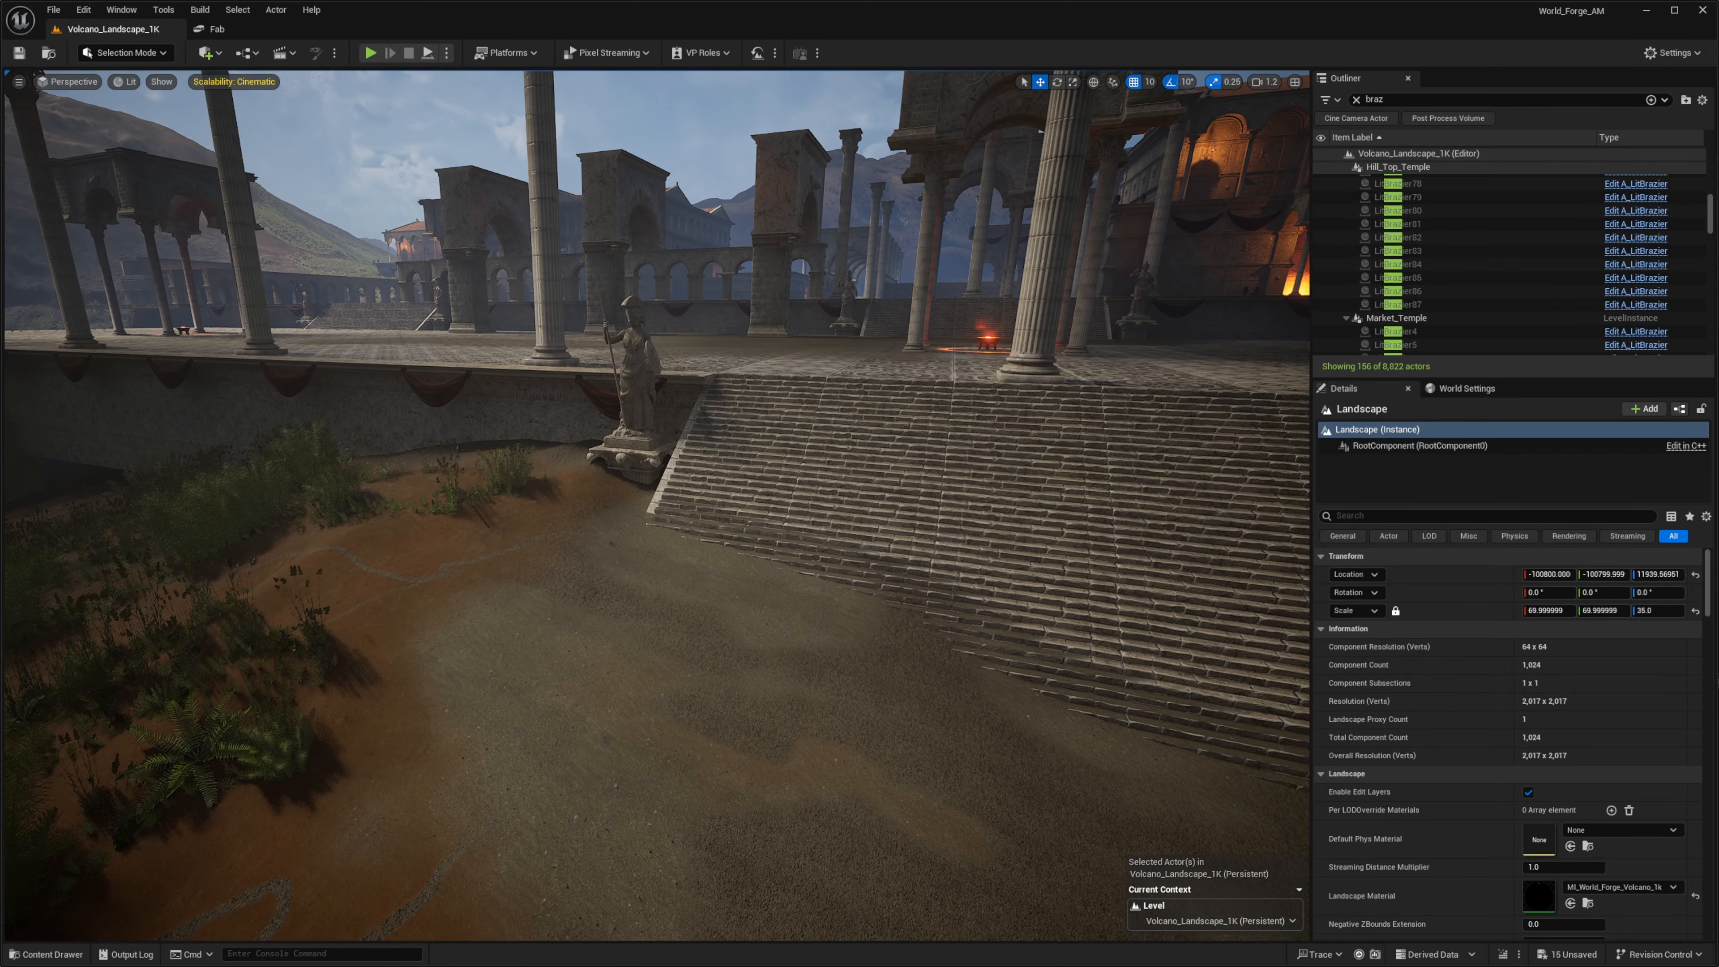
{"action": "right_click_drag", "start_coordinate": [834, 435], "coordinate": [766, 436]}
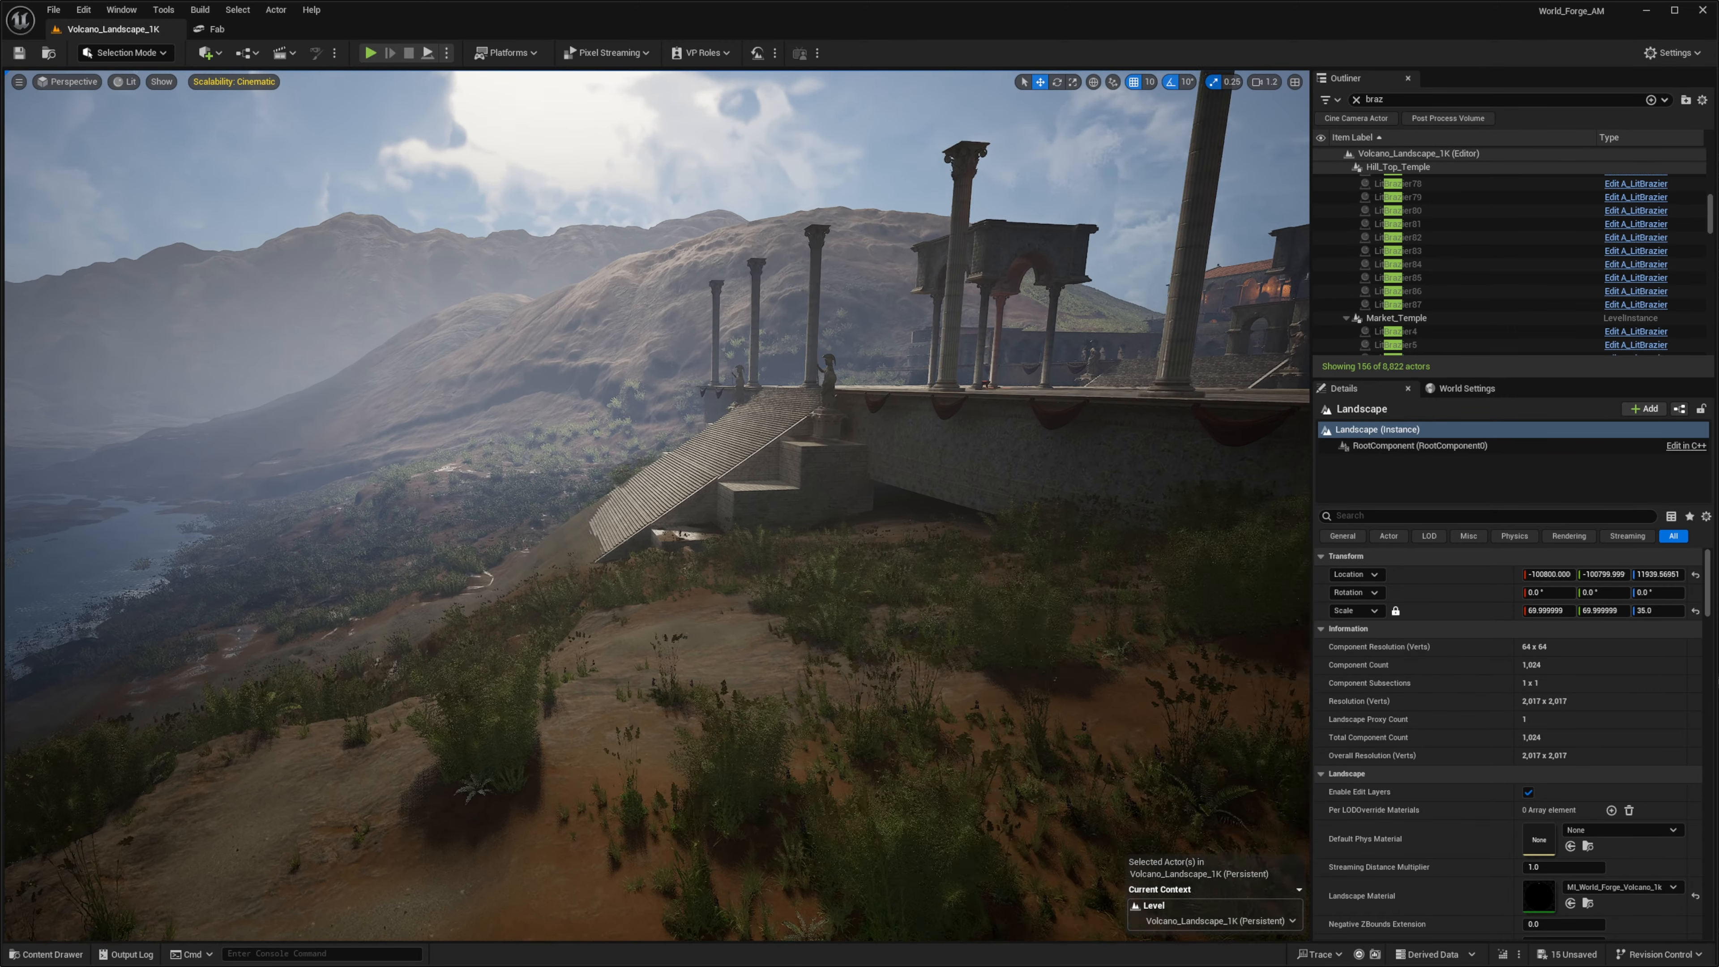
Play the level and move around the temple's stairs, mosaic floor, gravel and soil to examine the surface displacement.
{"action": "key", "text": "alt+p"}
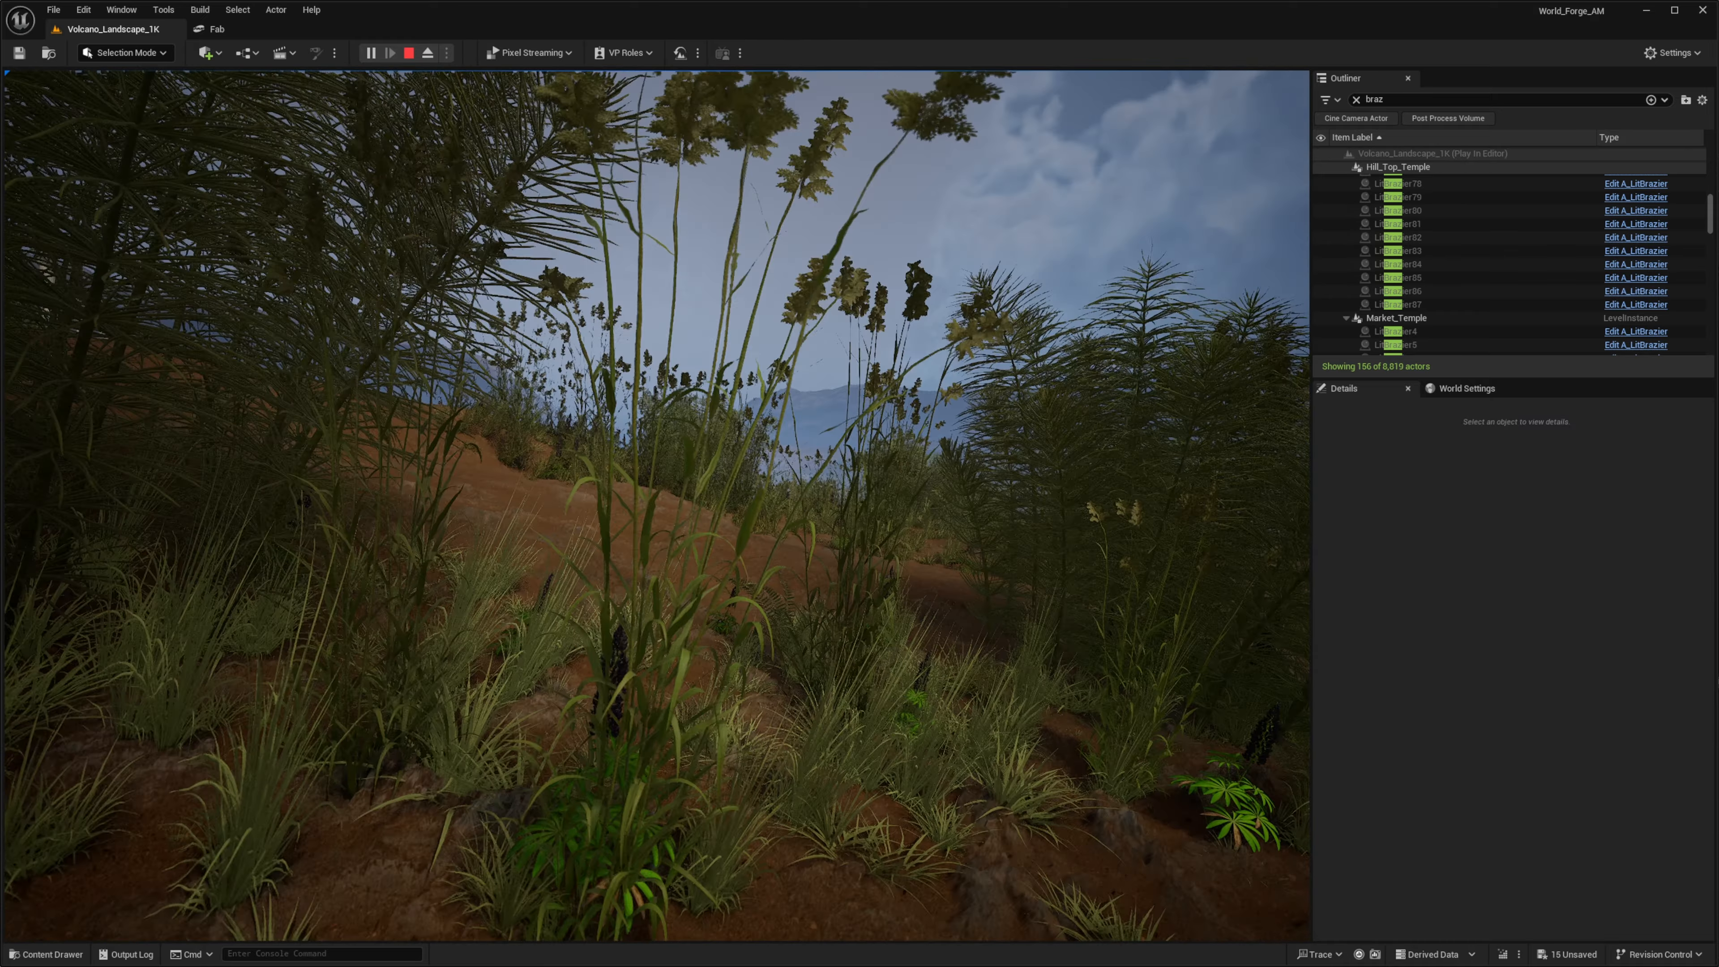
{"action": "key", "text": "w"}
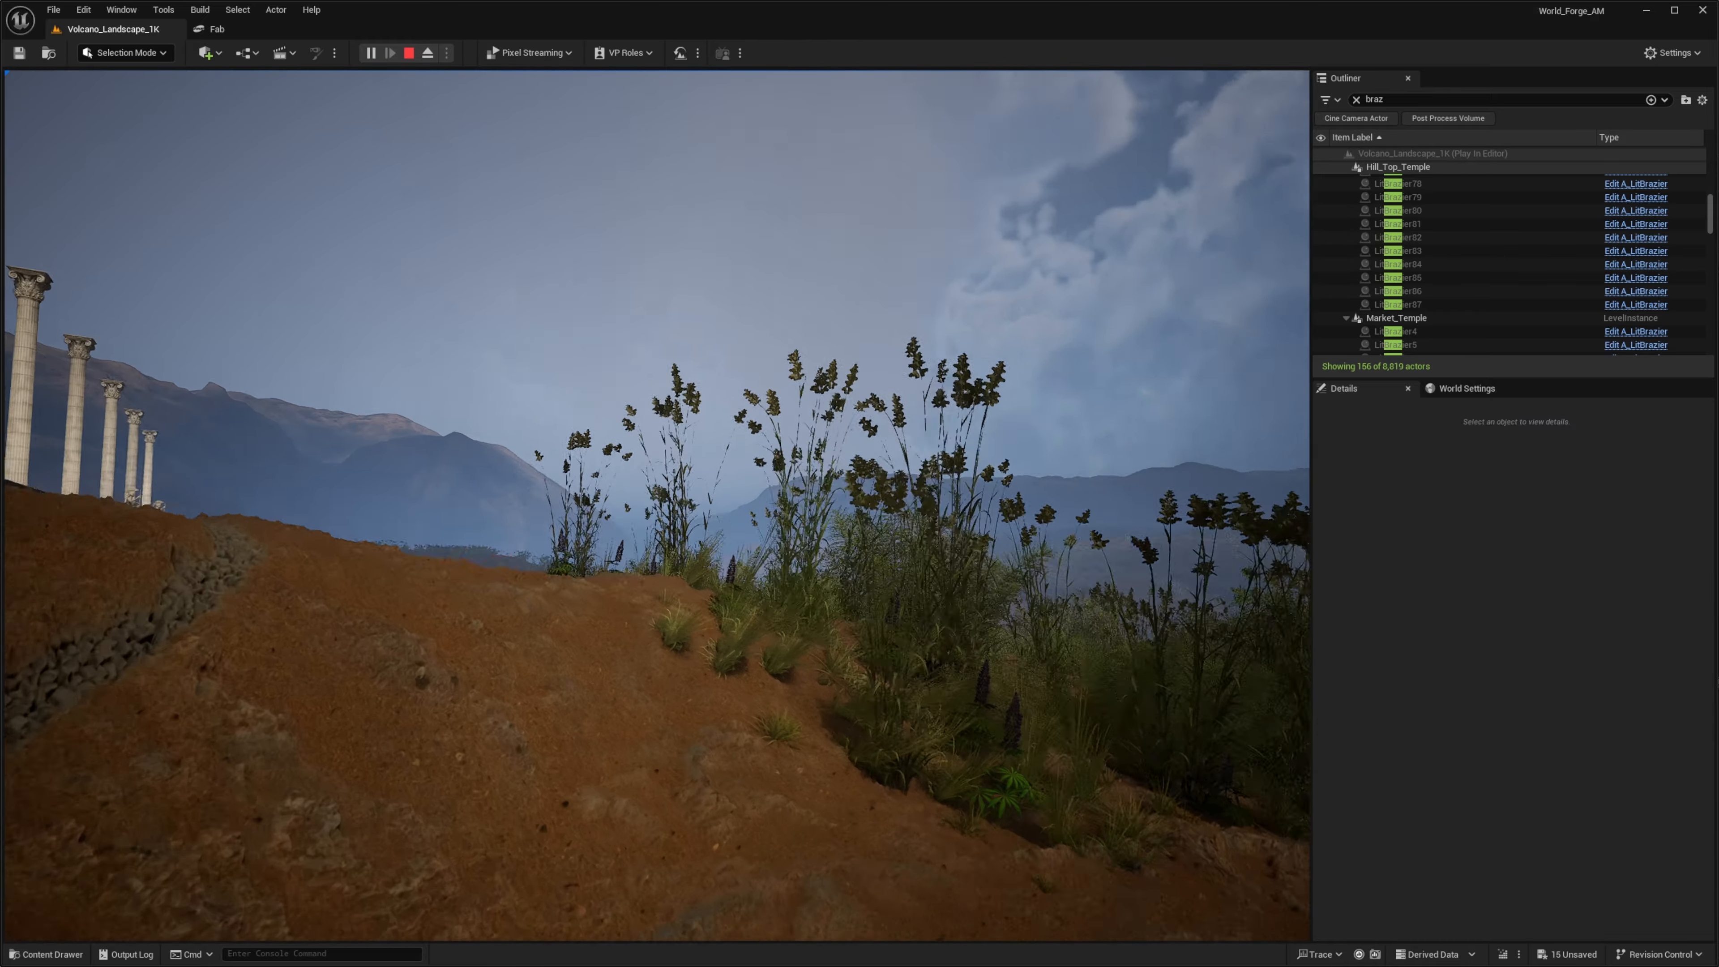
{"action": "key", "text": "w"}
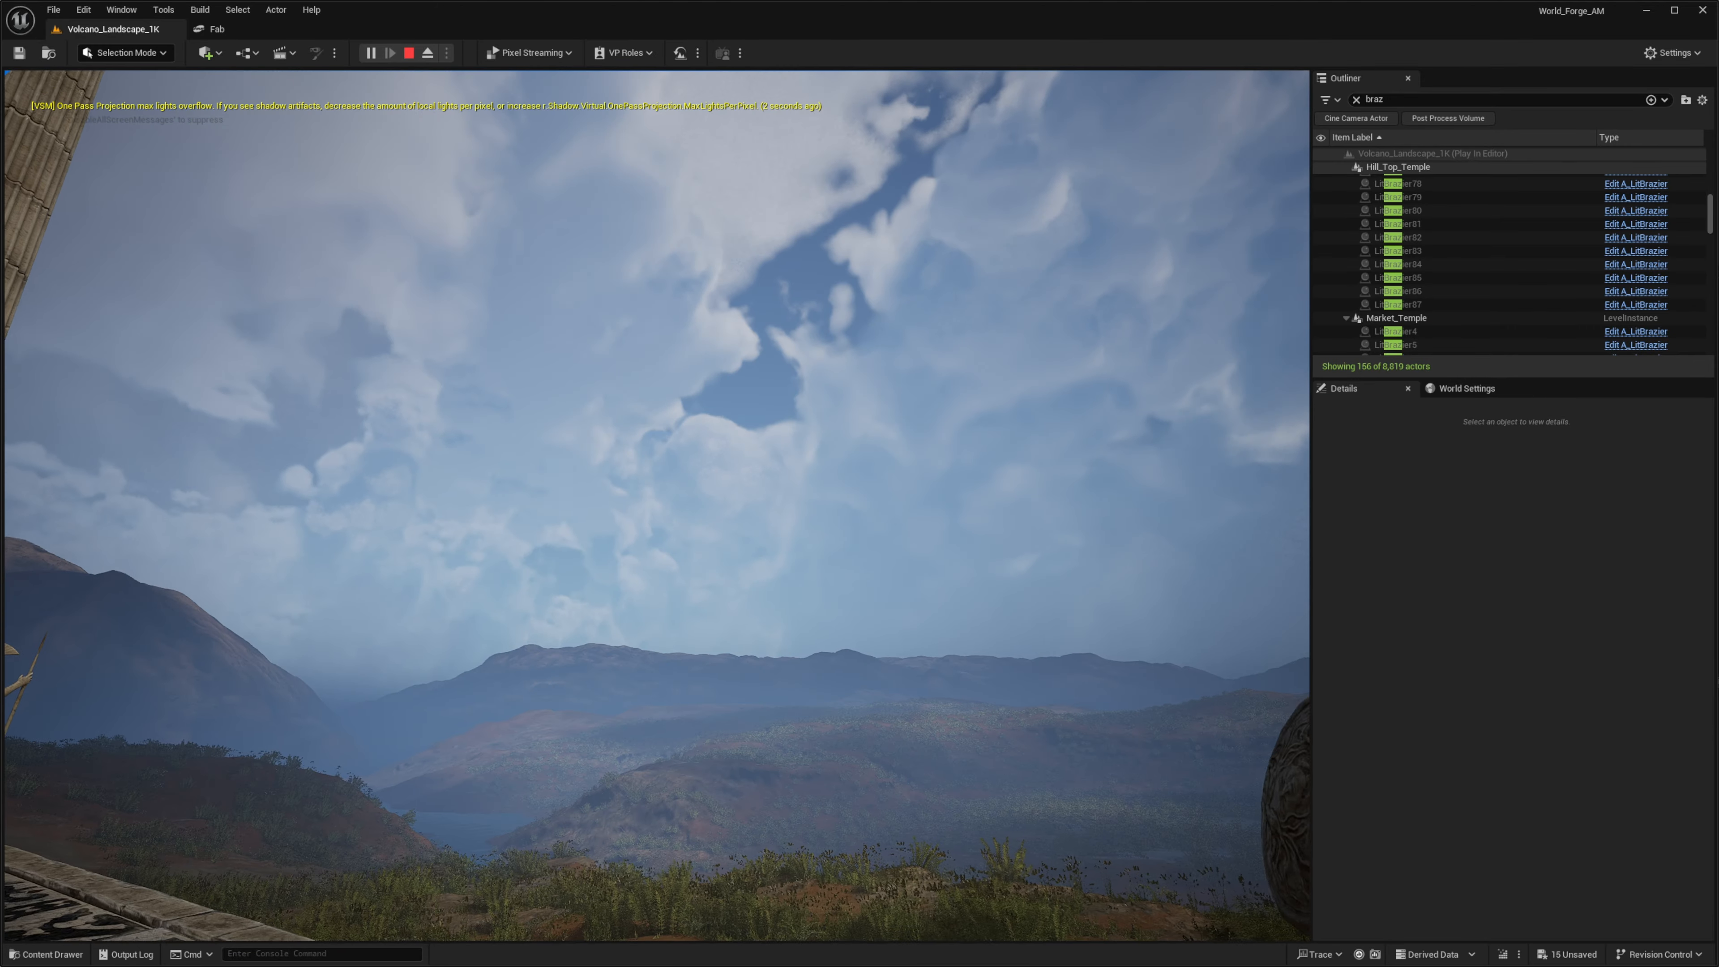
{"action": "key", "text": "w"}
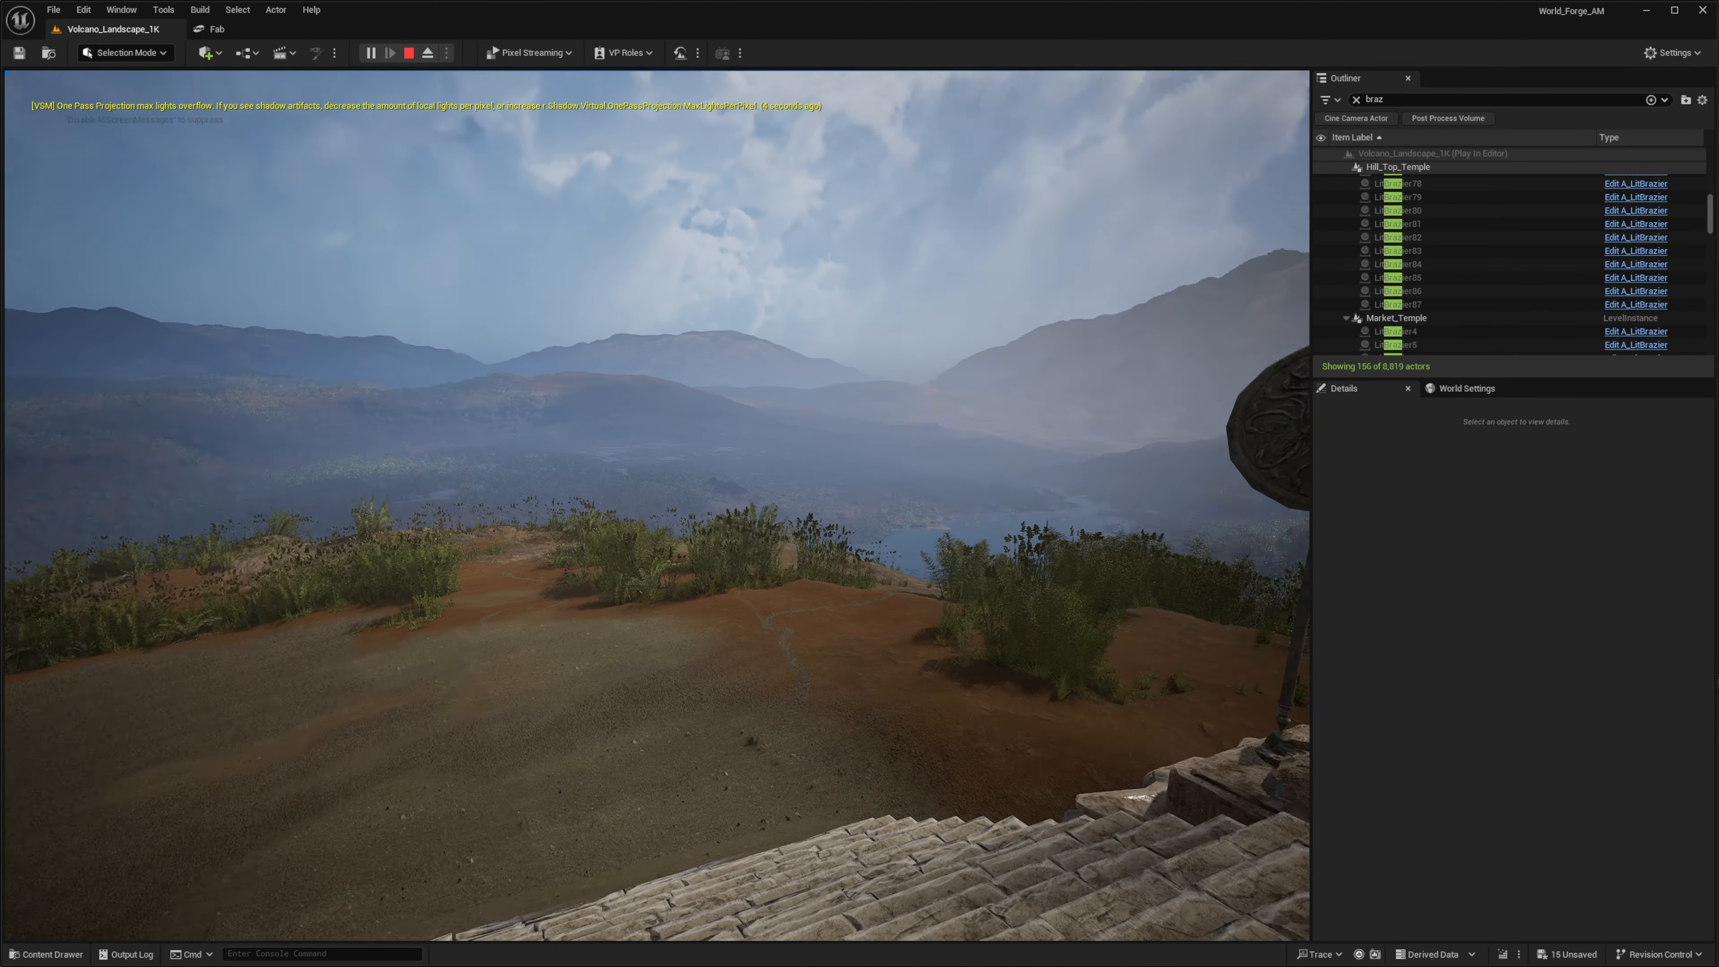
{"action": "key", "text": "w"}
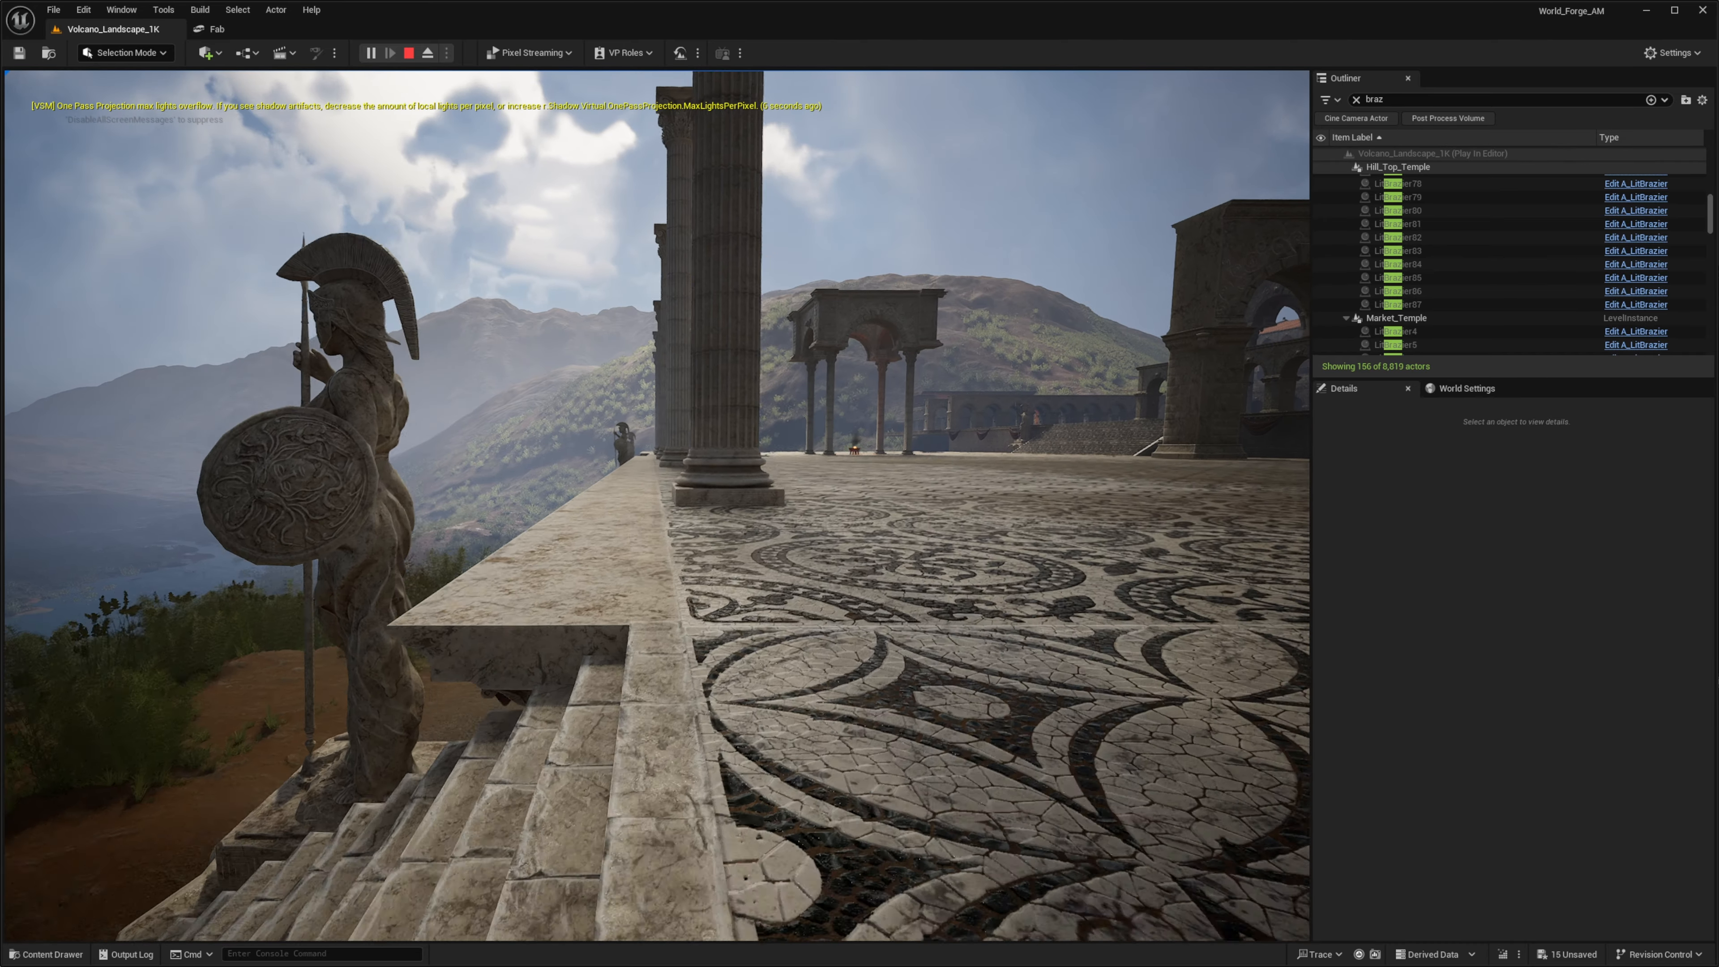
{"action": "key", "text": "w"}
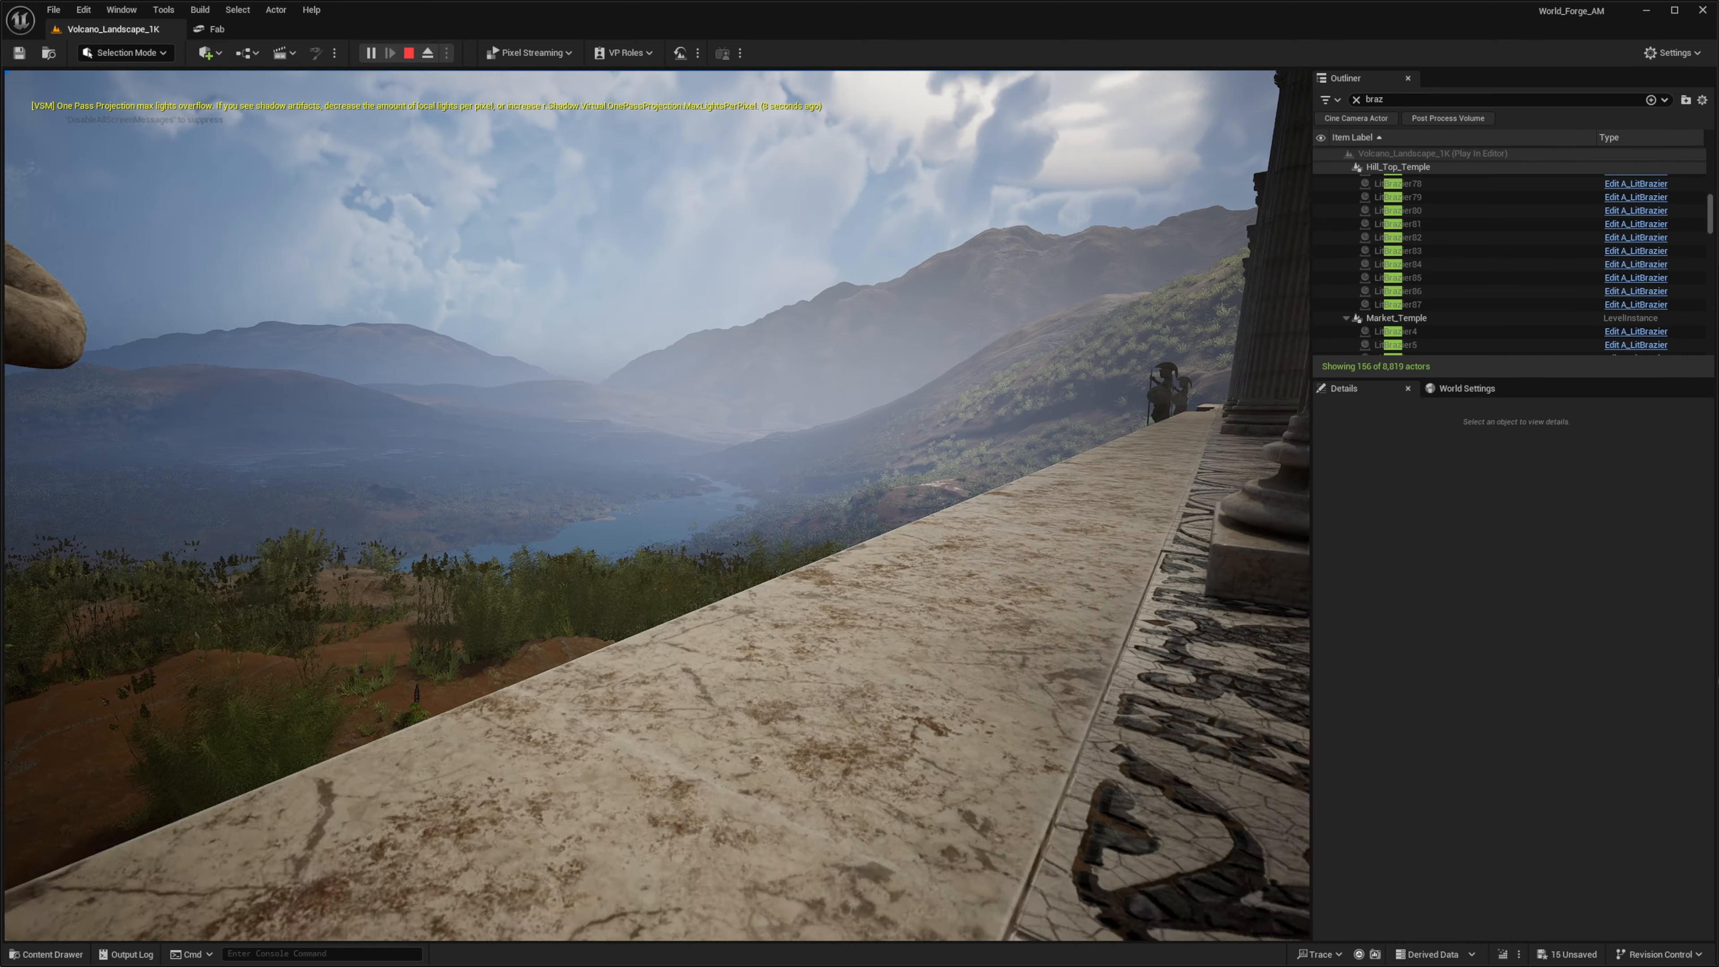
{"action": "key", "text": "w"}
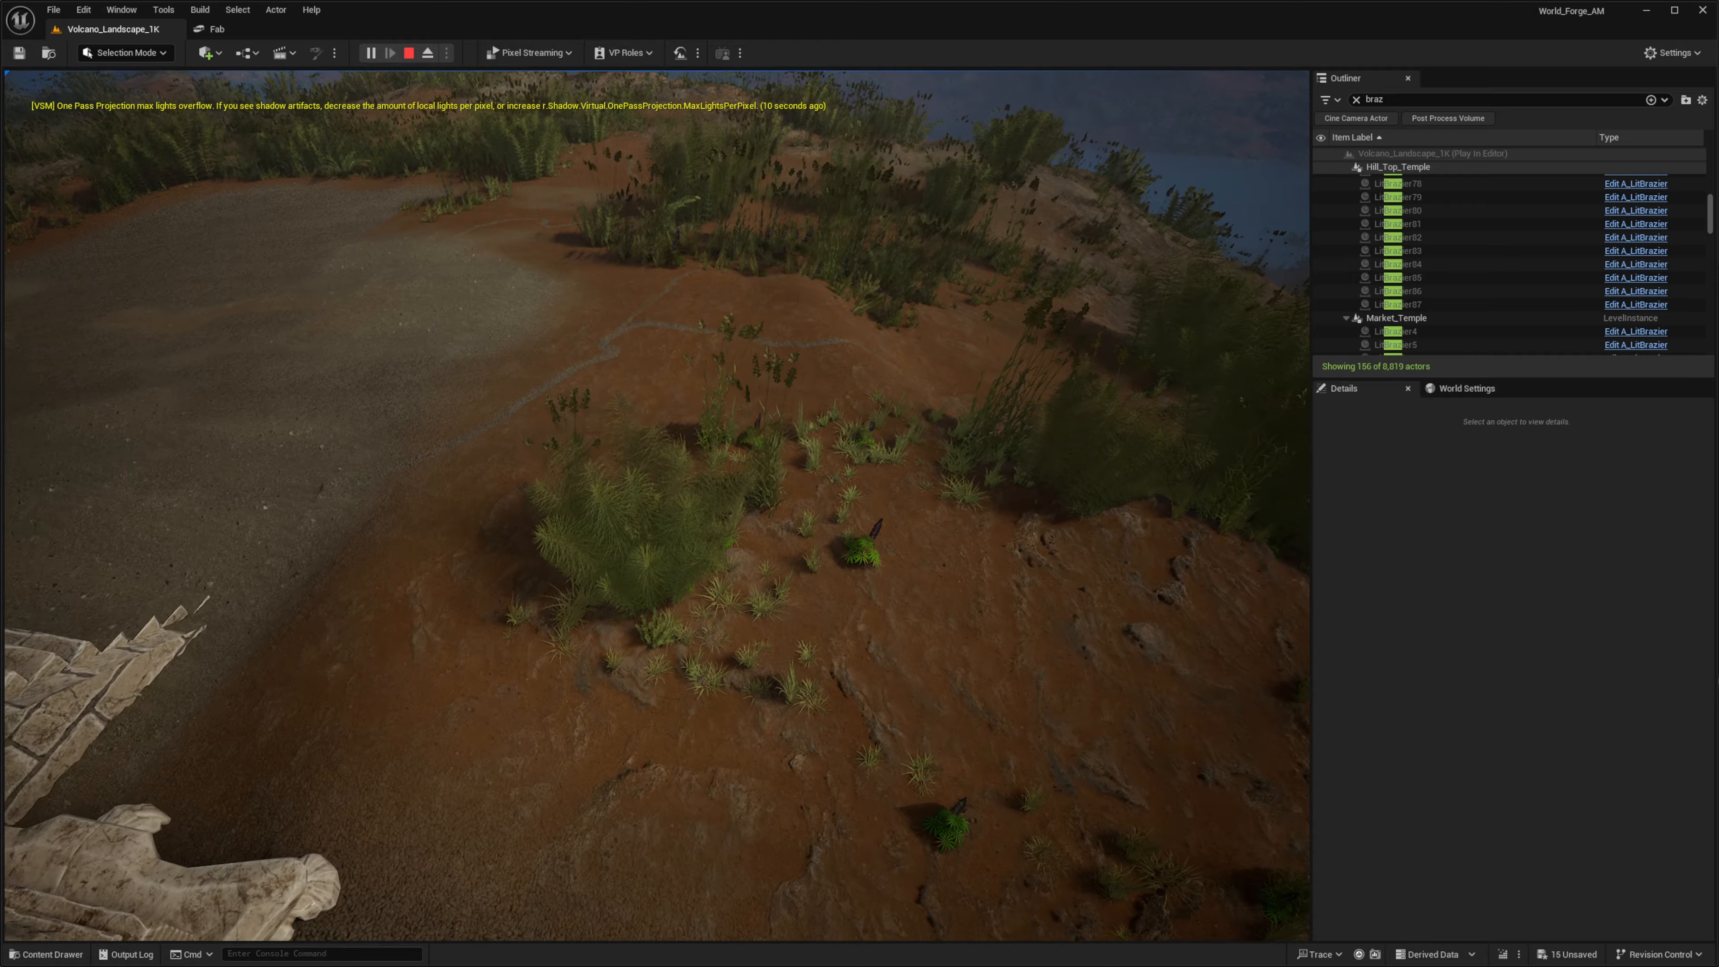
{"action": "key", "text": "w"}
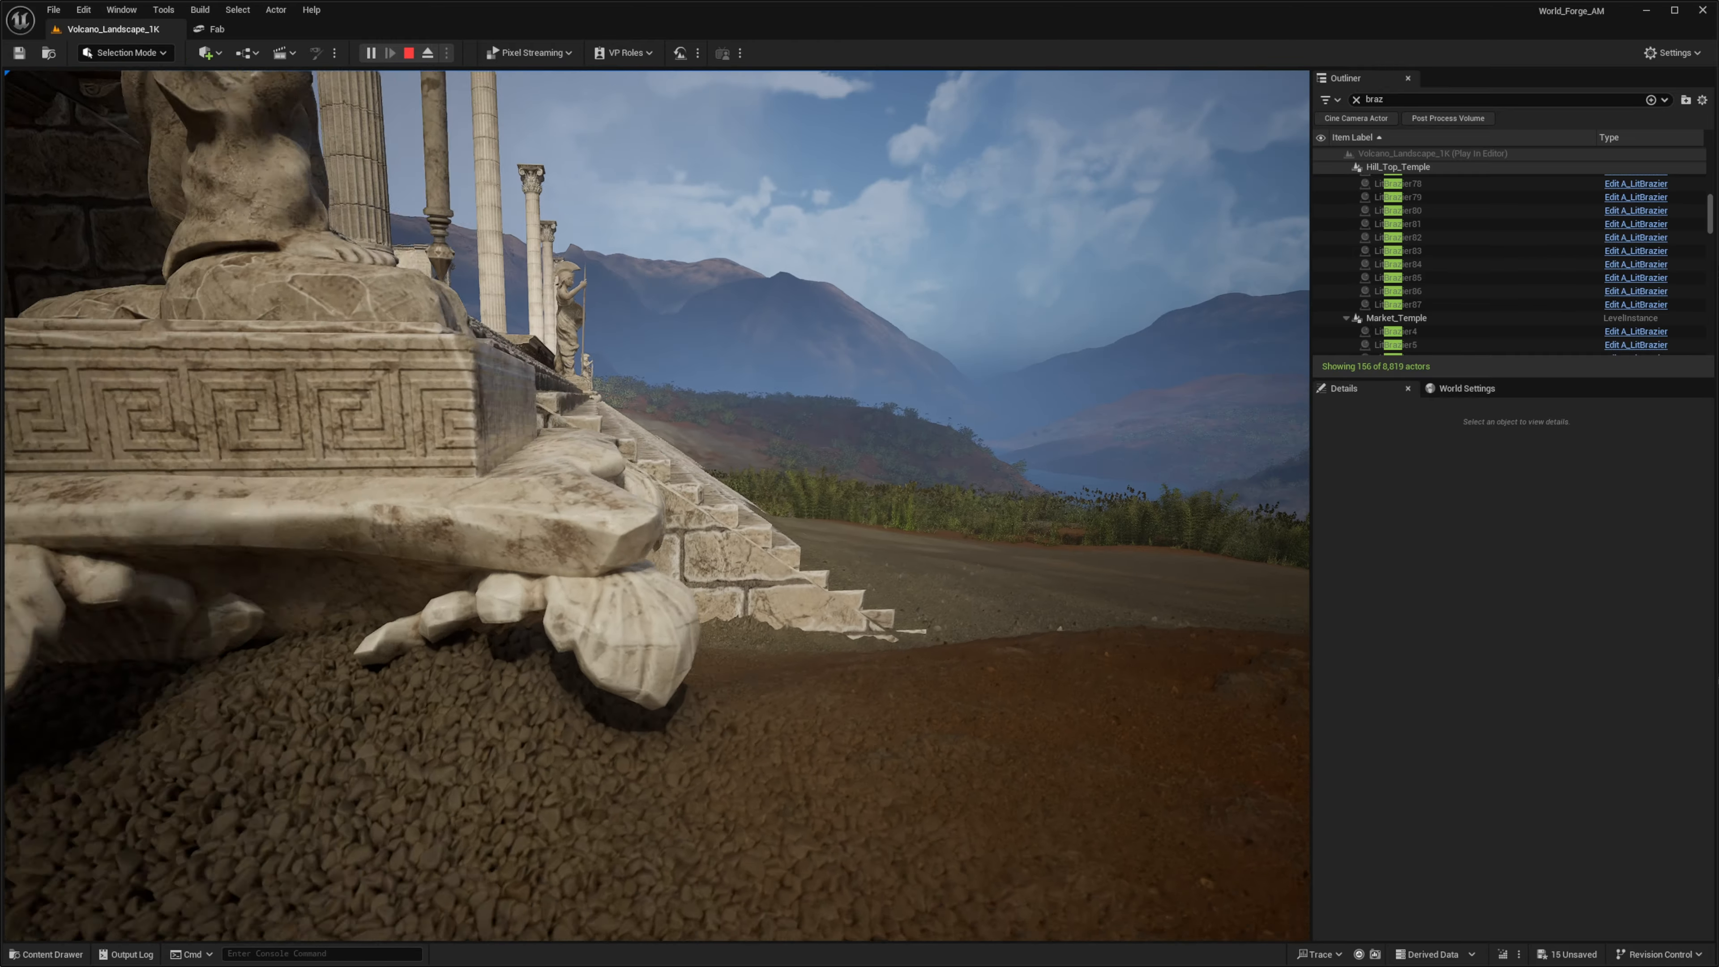
{"action": "key", "text": "w"}
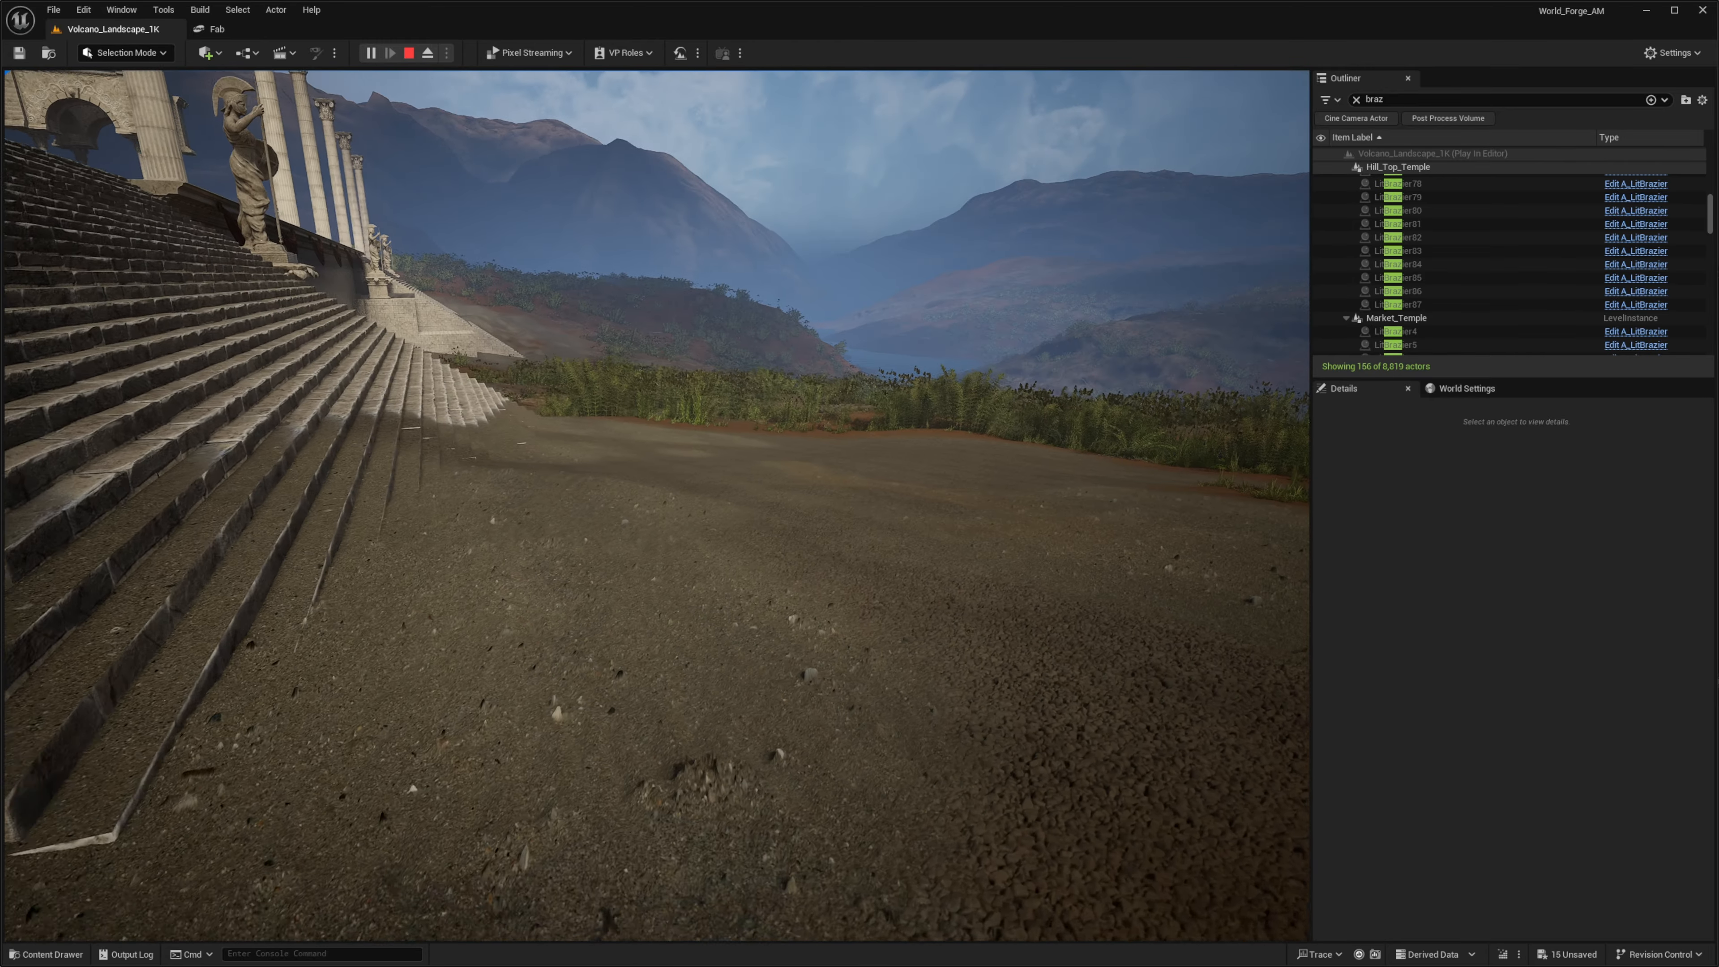
{"action": "key", "text": "w"}
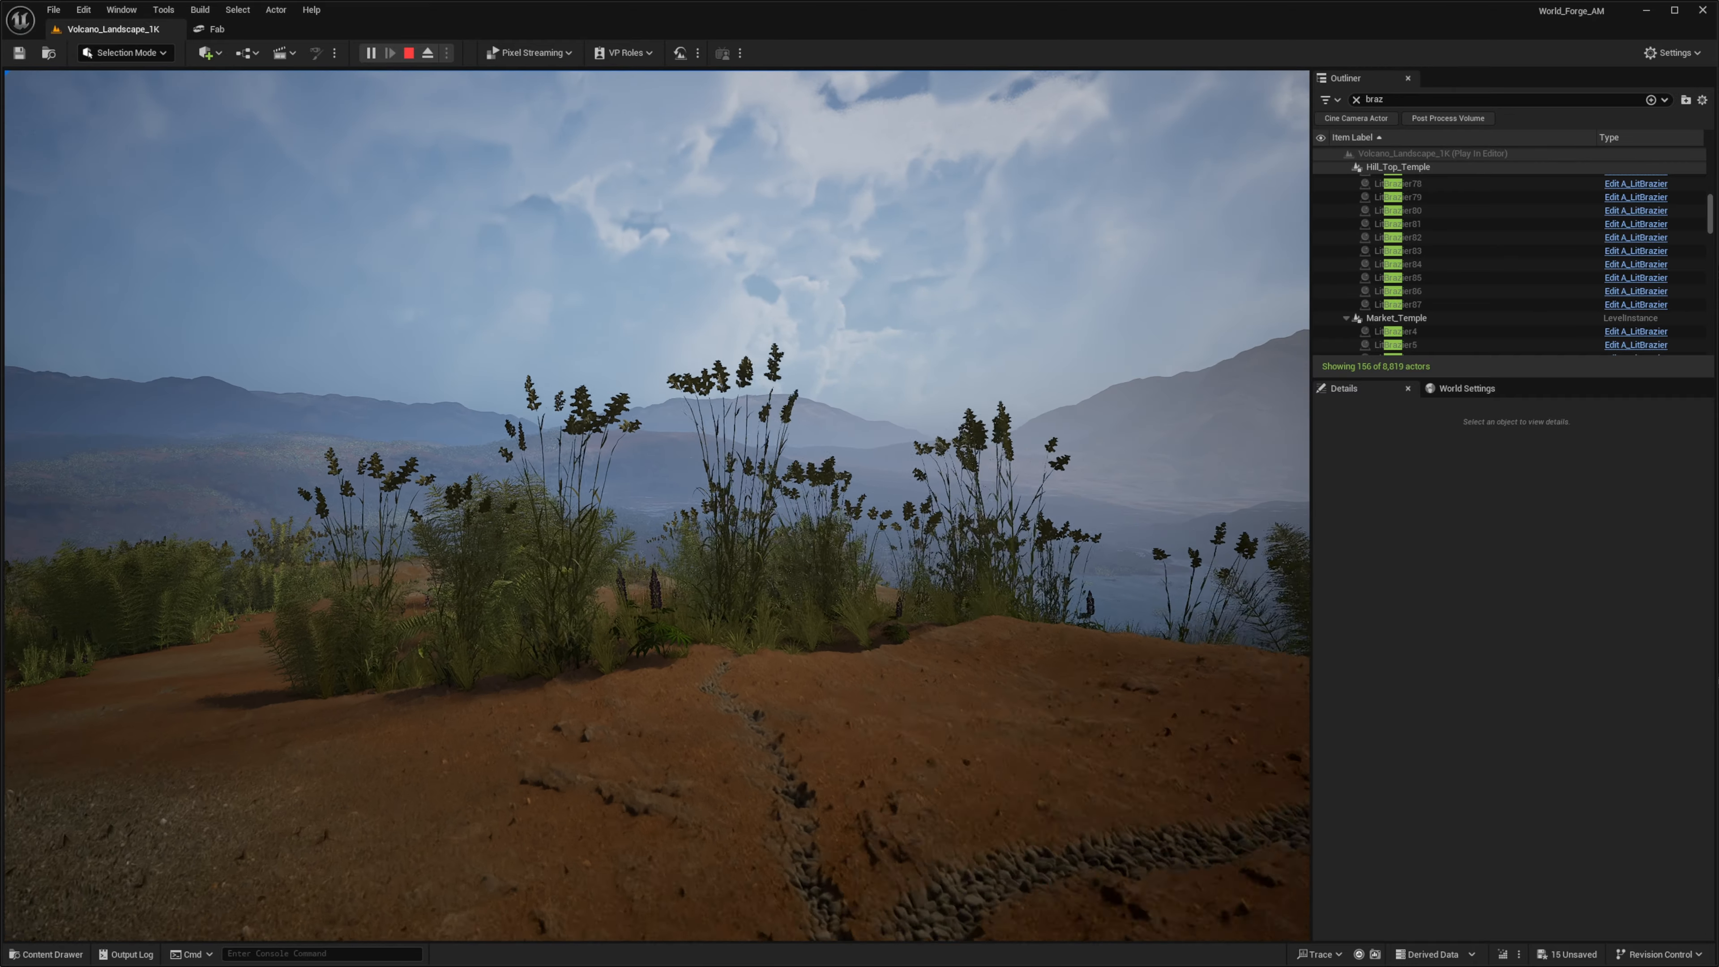
{"action": "key", "text": "w"}
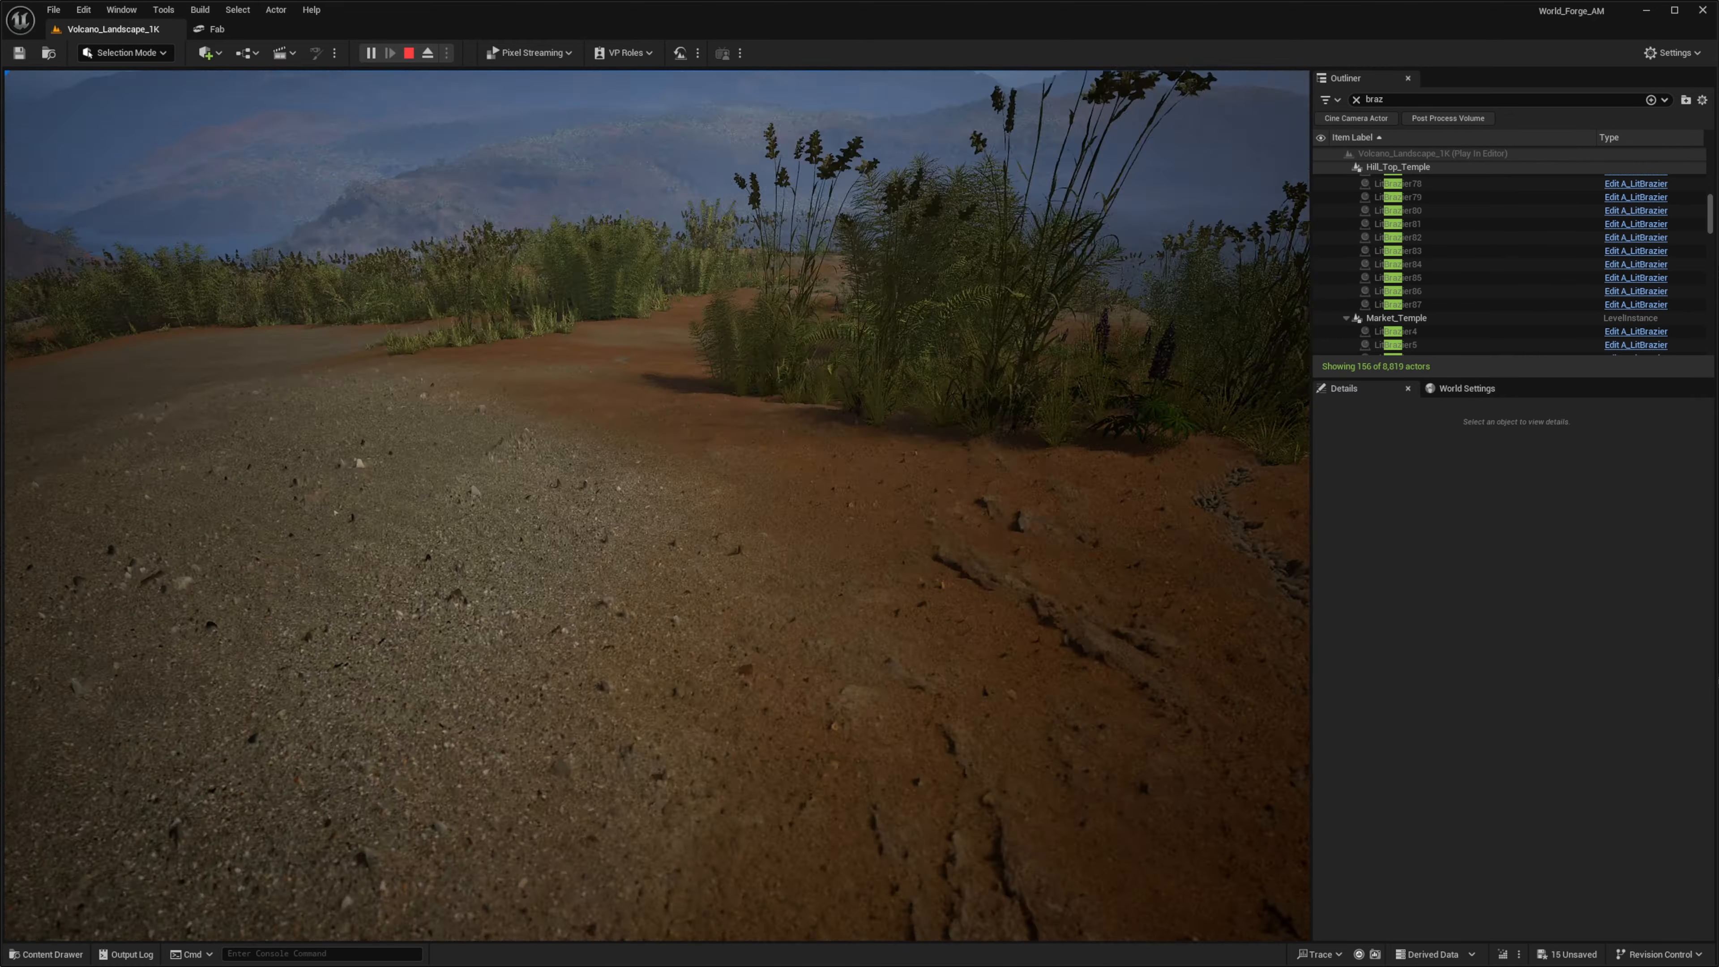
{"action": "key", "text": "w"}
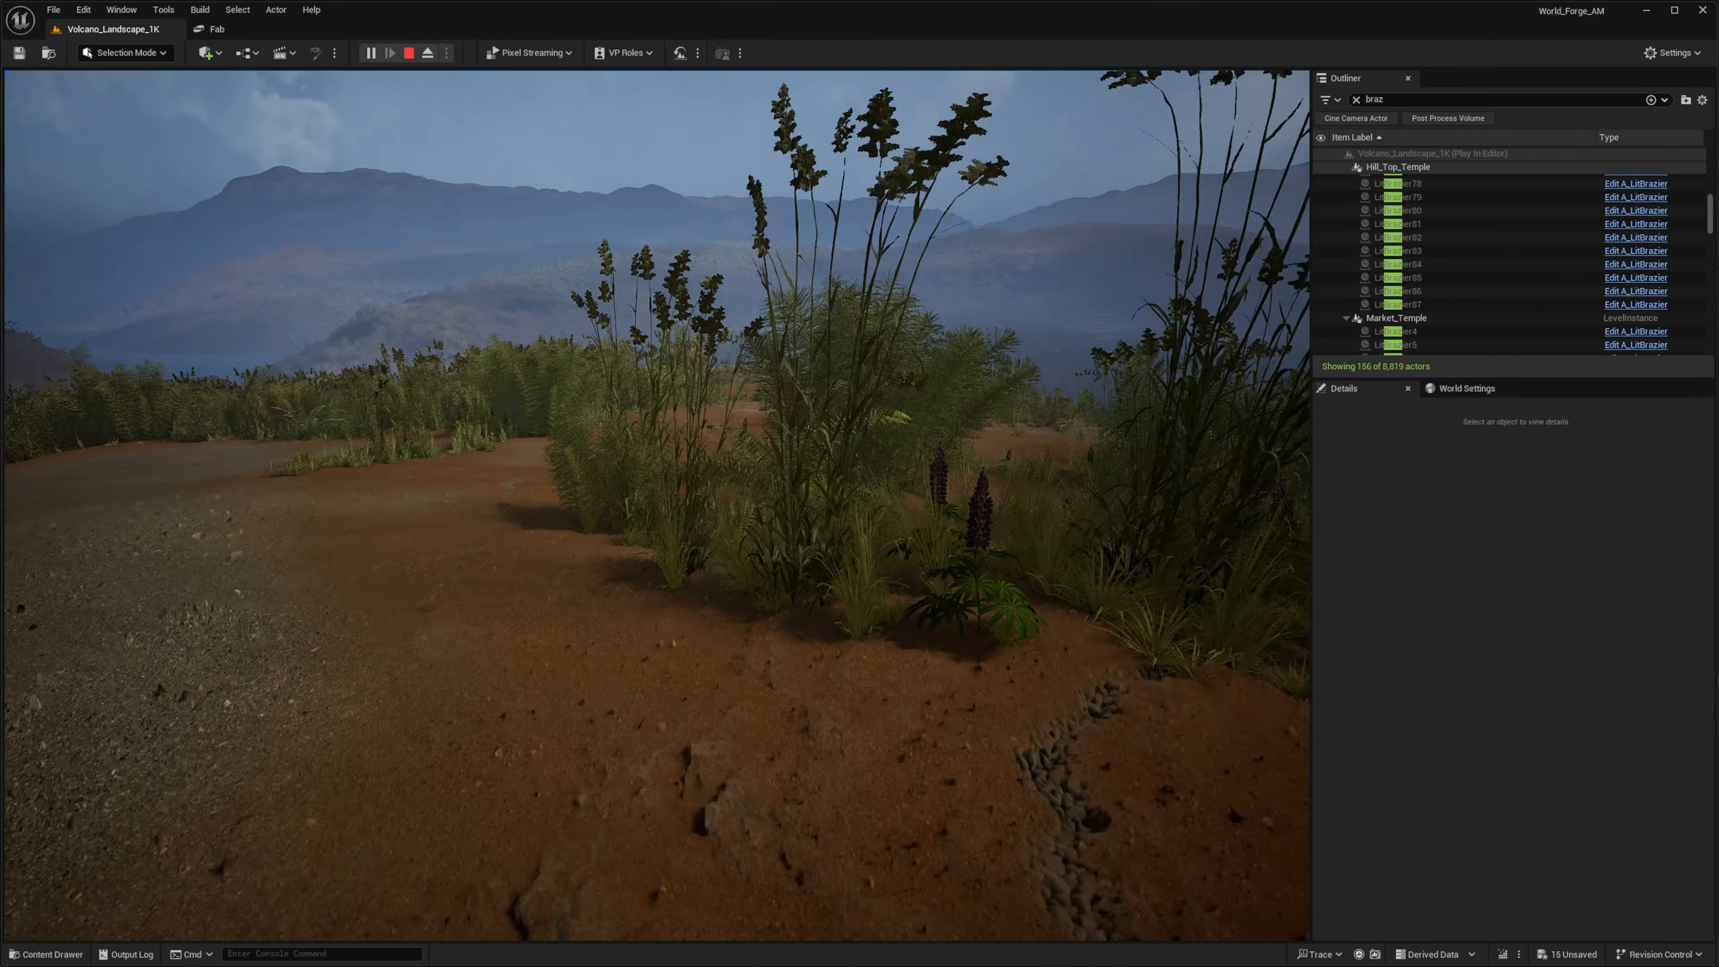
{"action": "key", "text": "w"}
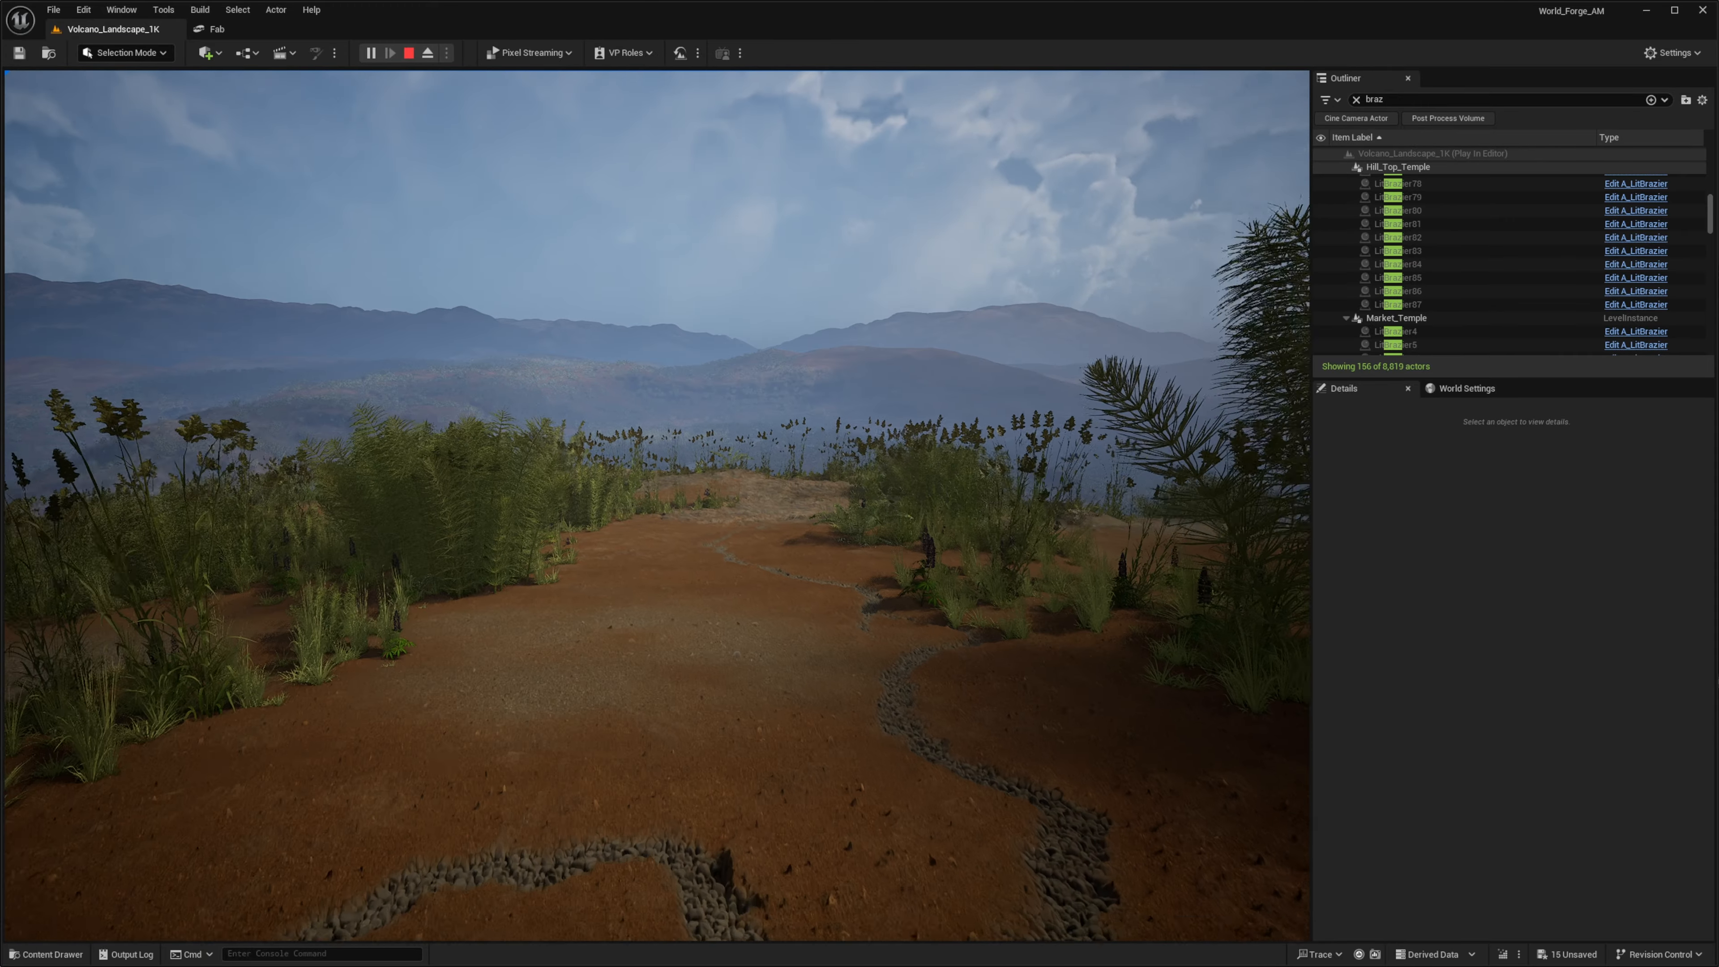
{"action": "key", "text": "w"}
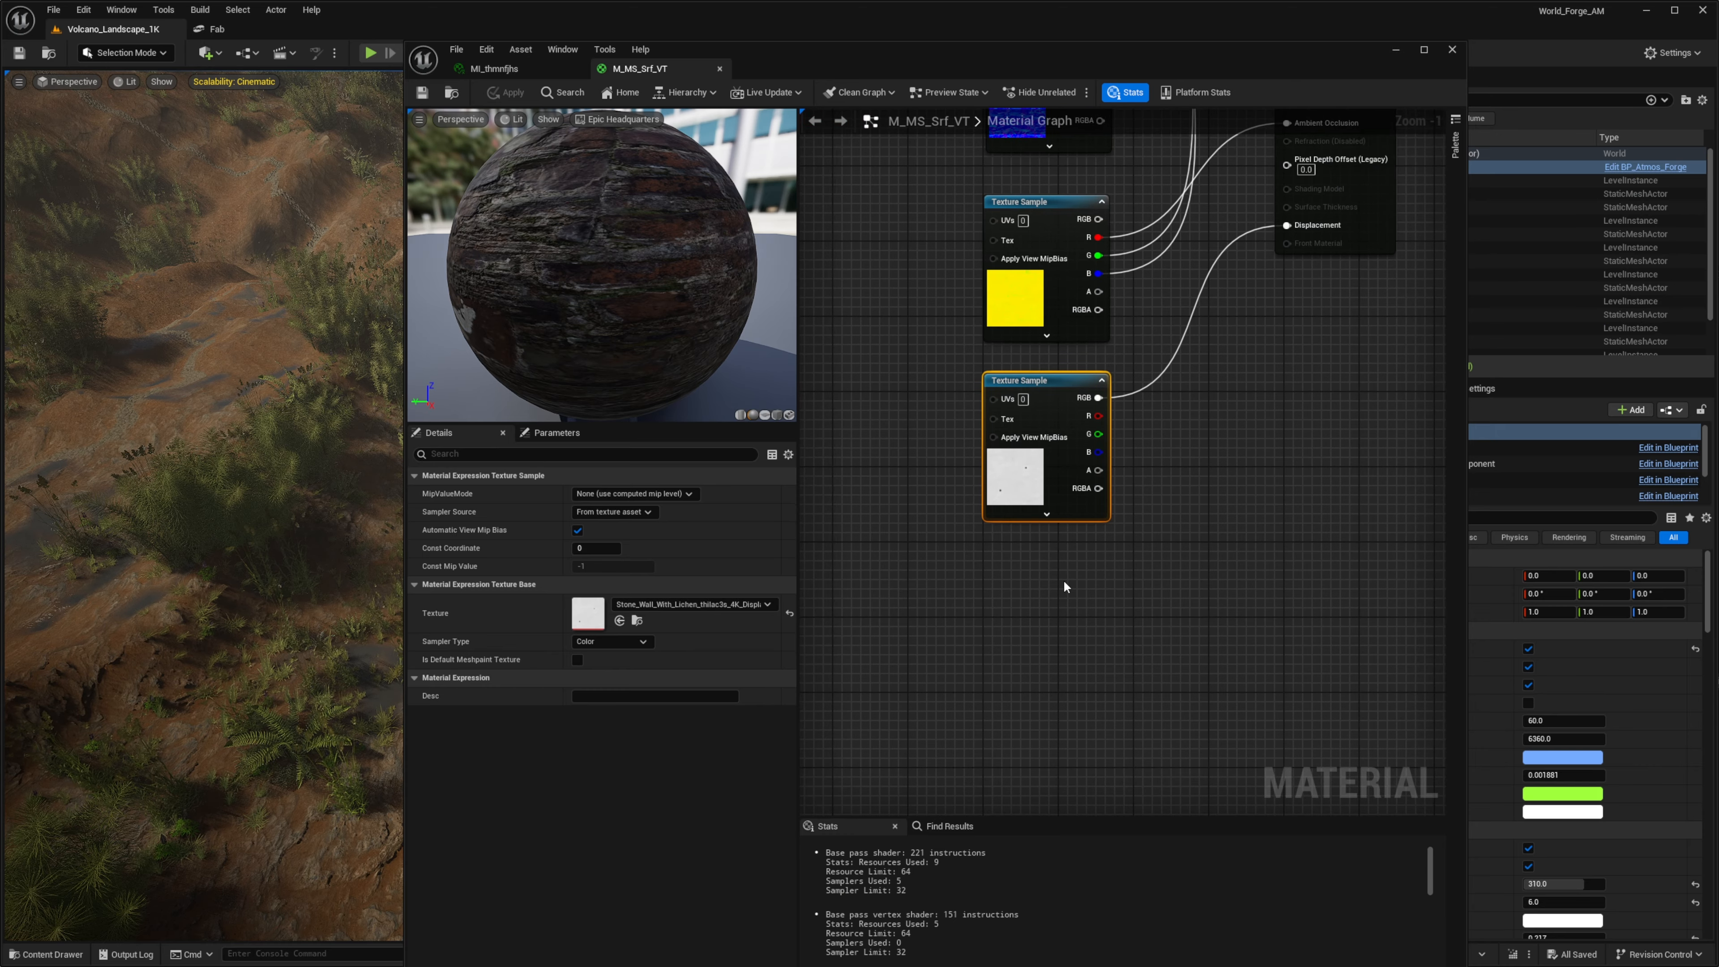
Add the TR_Output texture from the Raw folder to the M_MS_Srf_VT graph as a Texture Sample below the existing ones.
{"action": "left_click", "coordinate": [1064, 586]}
{"action": "key", "text": "ctrl+space"}
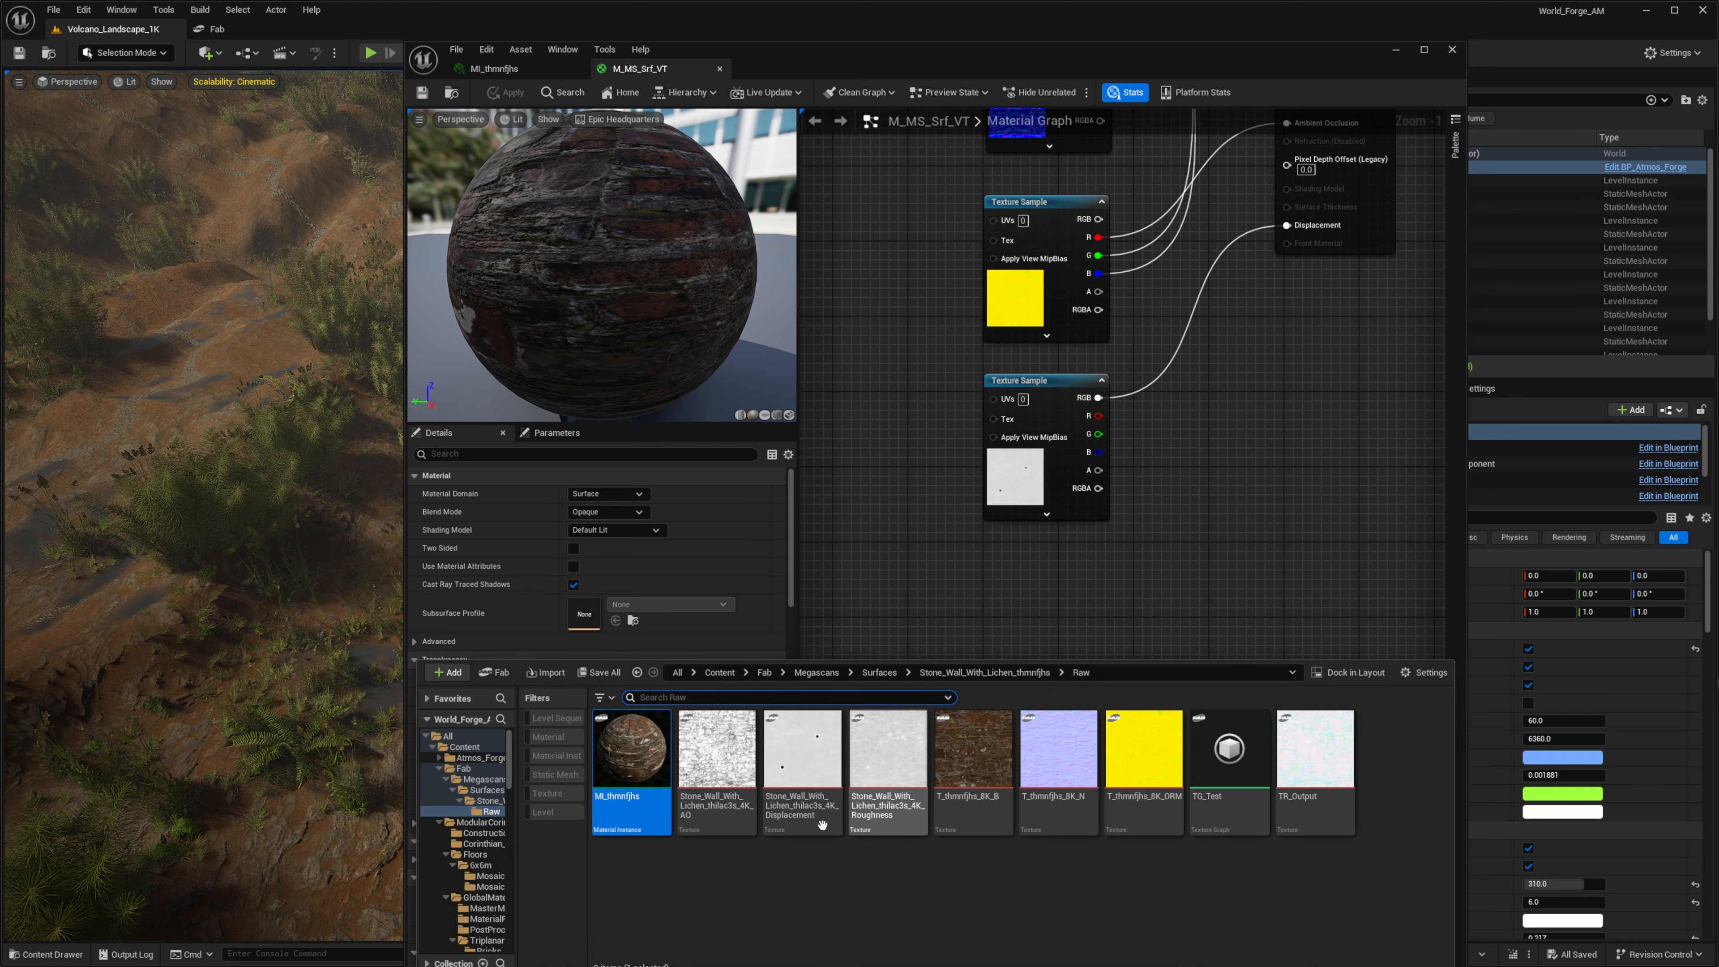
{"action": "left_click", "coordinate": [1303, 740]}
{"action": "left_click_drag", "start_coordinate": [1304, 740], "coordinate": [994, 562]}
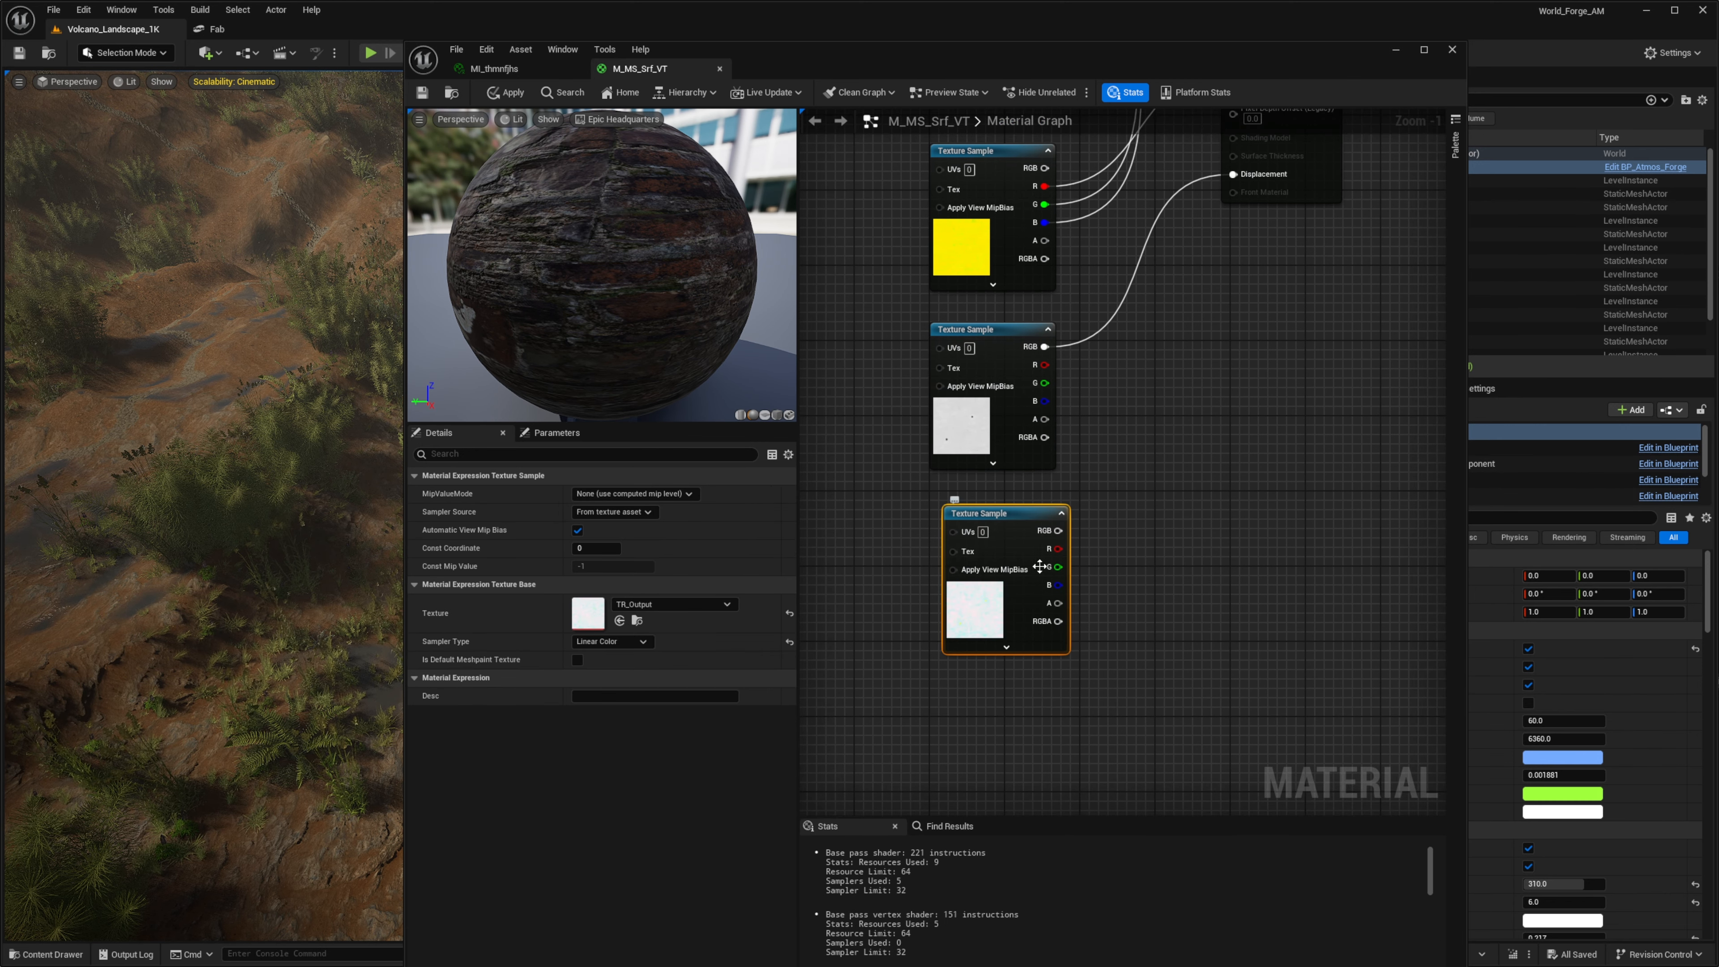
Connect the TR_Output sample's red channel to Ambient Occlusion, green to Roughness and blue to Displacement.
{"action": "right_click_drag", "start_coordinate": [1080, 515], "coordinate": [1071, 612]}
{"action": "scroll", "coordinate": [1071, 612], "scroll_direction": "down", "scroll_amount": 2}
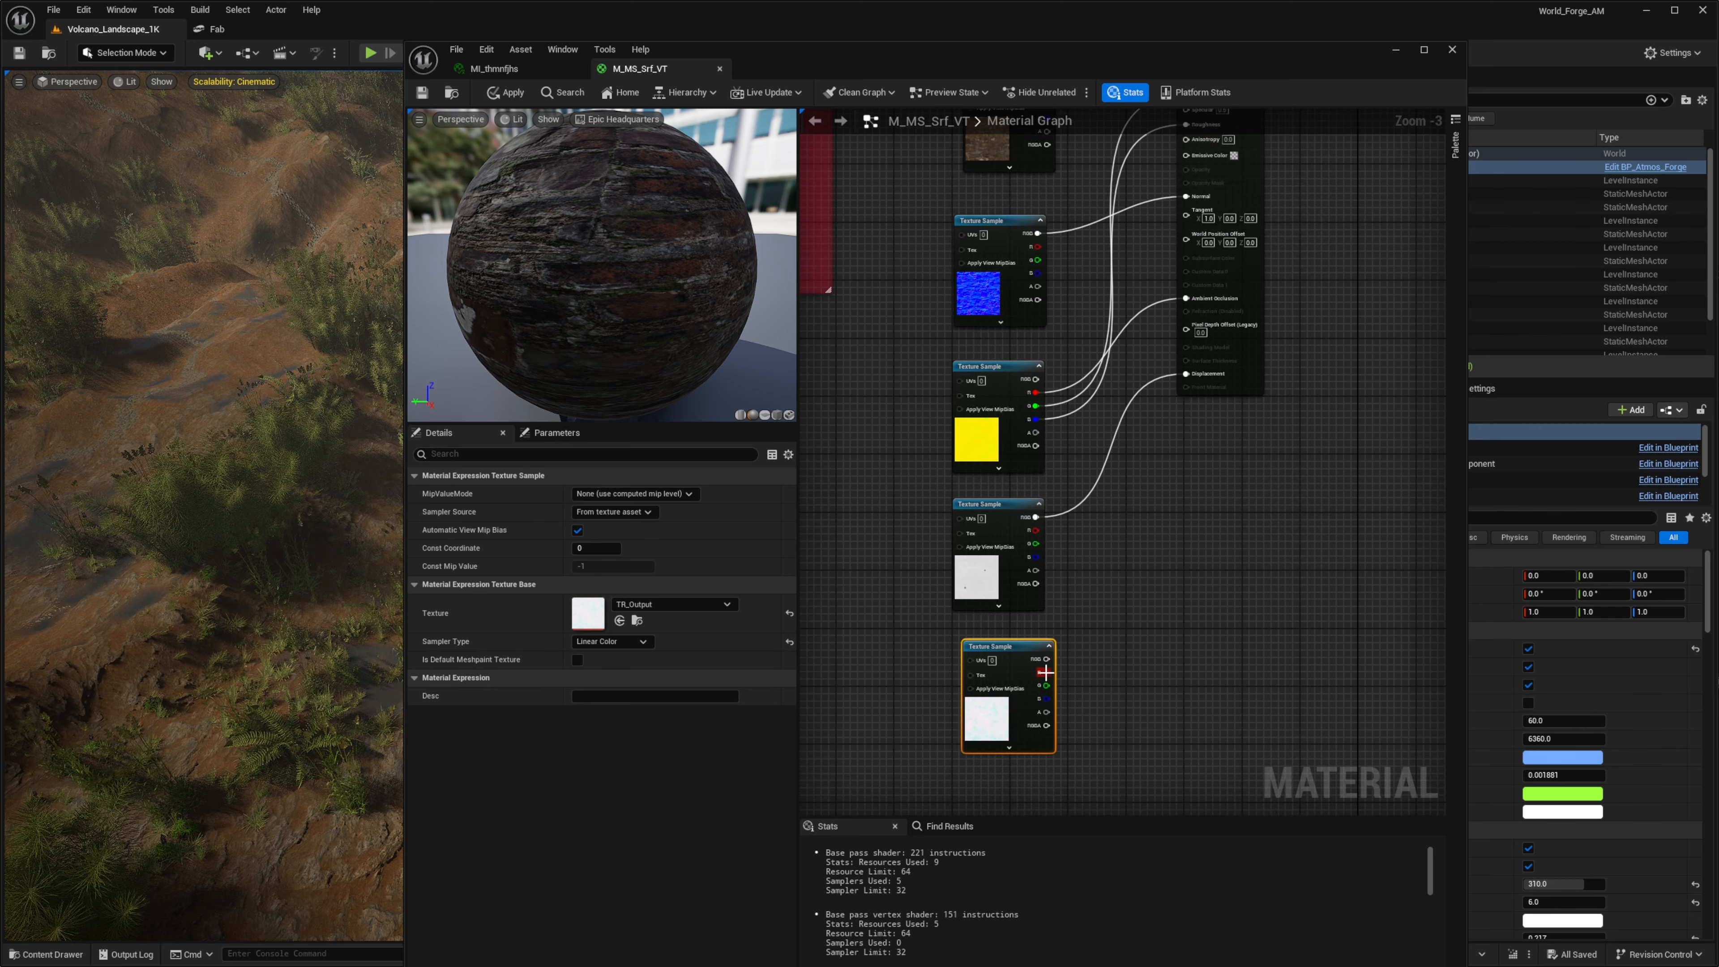
{"action": "left_click_drag", "start_coordinate": [1049, 675], "coordinate": [1193, 403]}
{"action": "left_click_drag", "start_coordinate": [1046, 784], "coordinate": [1192, 226]}
{"action": "left_click_drag", "start_coordinate": [1046, 804], "coordinate": [1197, 470]}
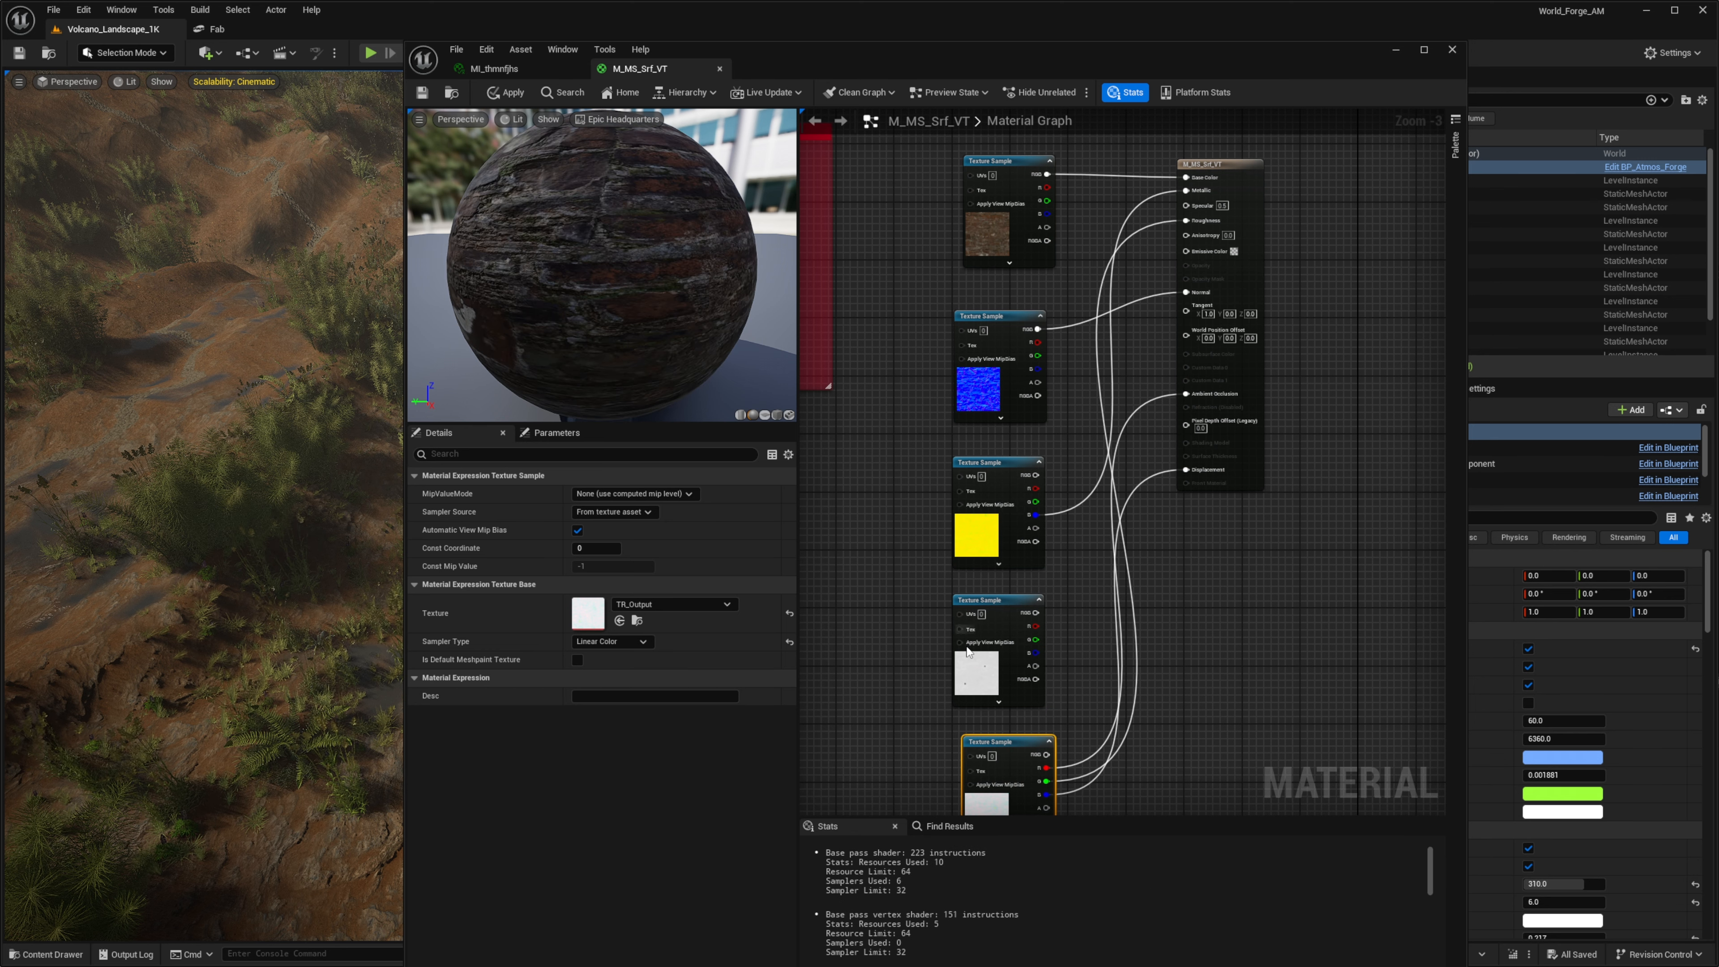
Delete the yellow ORM Texture Sample and the separate displacement Texture Sample from the material graph.
{"action": "left_click", "coordinate": [967, 544]}
{"action": "key", "text": "Delete"}
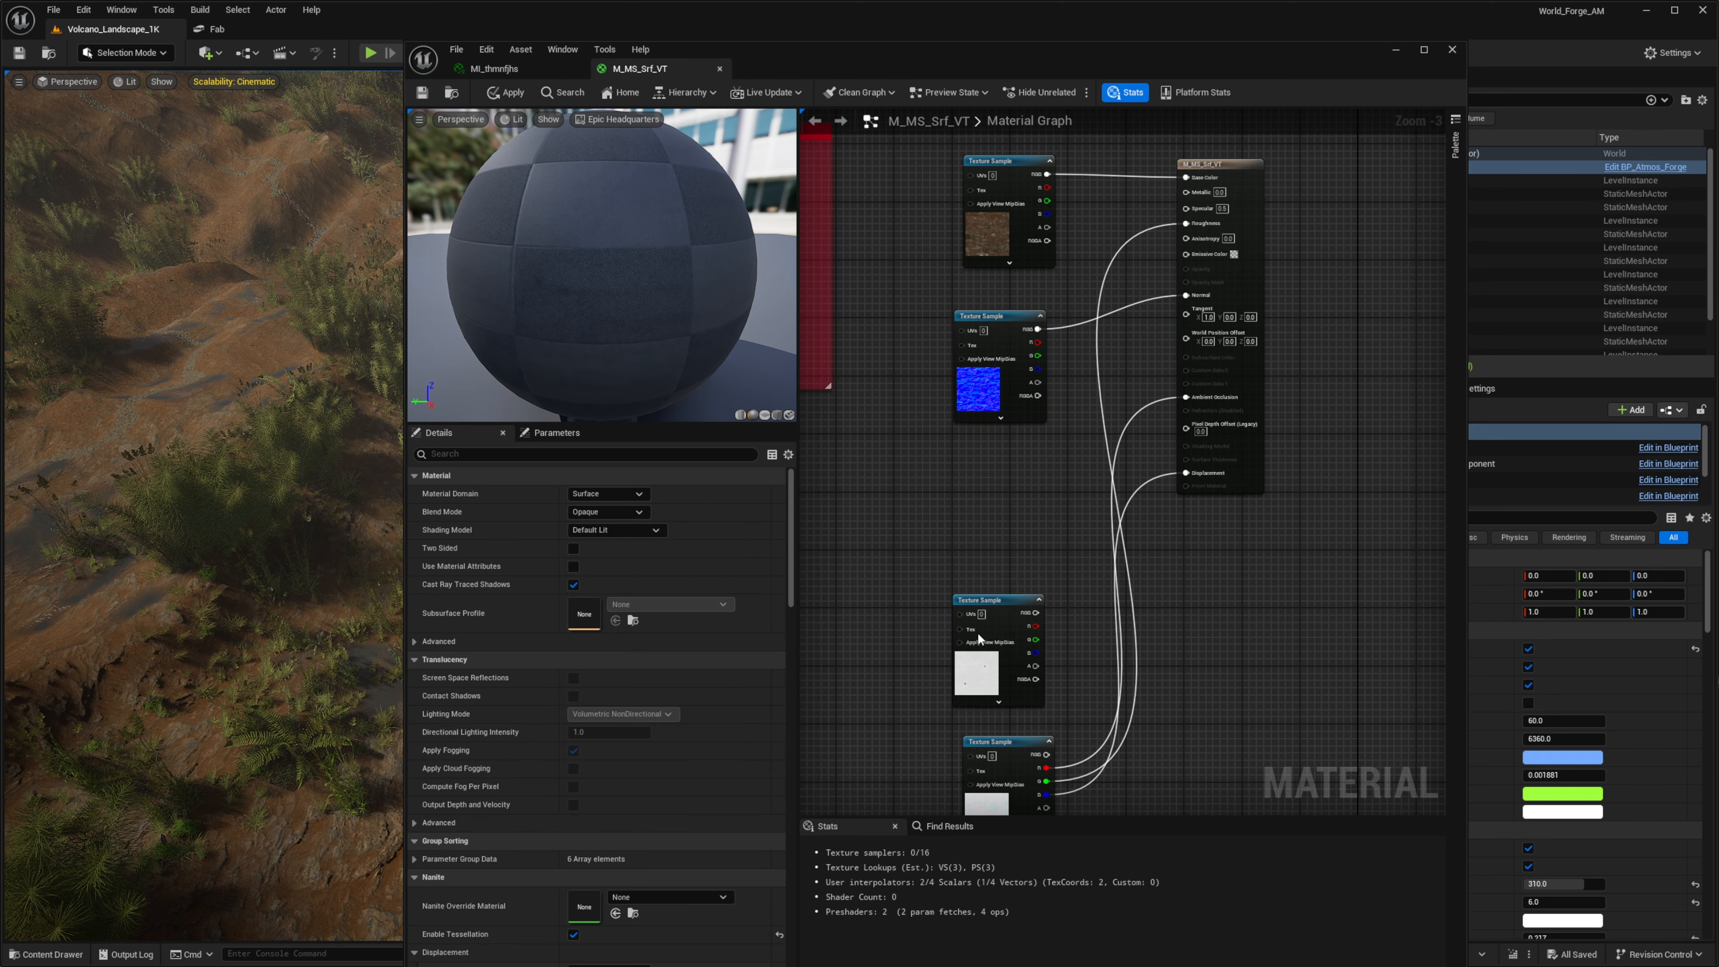
{"action": "left_click", "coordinate": [975, 677]}
Arrange the base color, normal and TR_Output samples in a compact column beside the material's result node.
{"action": "left_click_drag", "start_coordinate": [977, 811], "coordinate": [981, 485]}
{"action": "right_click_drag", "start_coordinate": [1003, 426], "coordinate": [997, 543]}
{"action": "left_click_drag", "start_coordinate": [940, 232], "coordinate": [1025, 691]}
{"action": "left_click_drag", "start_coordinate": [989, 608], "coordinate": [973, 609]}
{"action": "left_click", "coordinate": [1074, 511]}
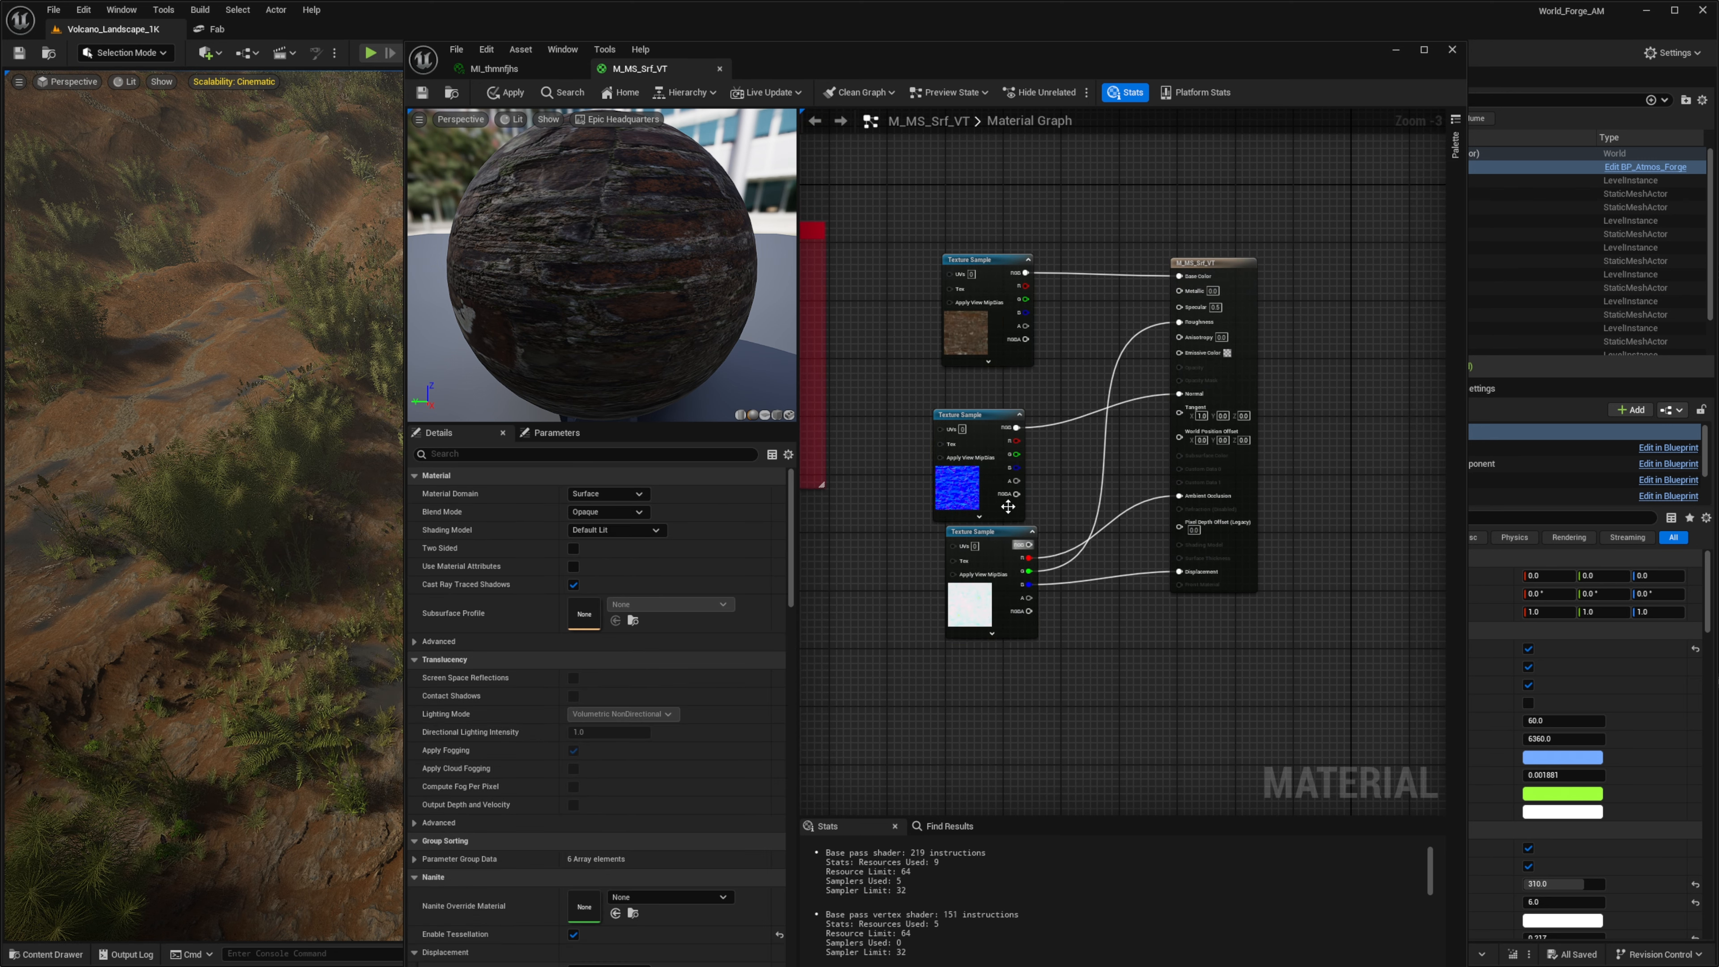
{"action": "left_click_drag", "start_coordinate": [976, 492], "coordinate": [988, 466]}
{"action": "left_click_drag", "start_coordinate": [970, 609], "coordinate": [972, 597]}
{"action": "left_click", "coordinate": [1073, 599]}
{"action": "scroll", "coordinate": [1121, 322], "scroll_direction": "up", "scroll_amount": 2}
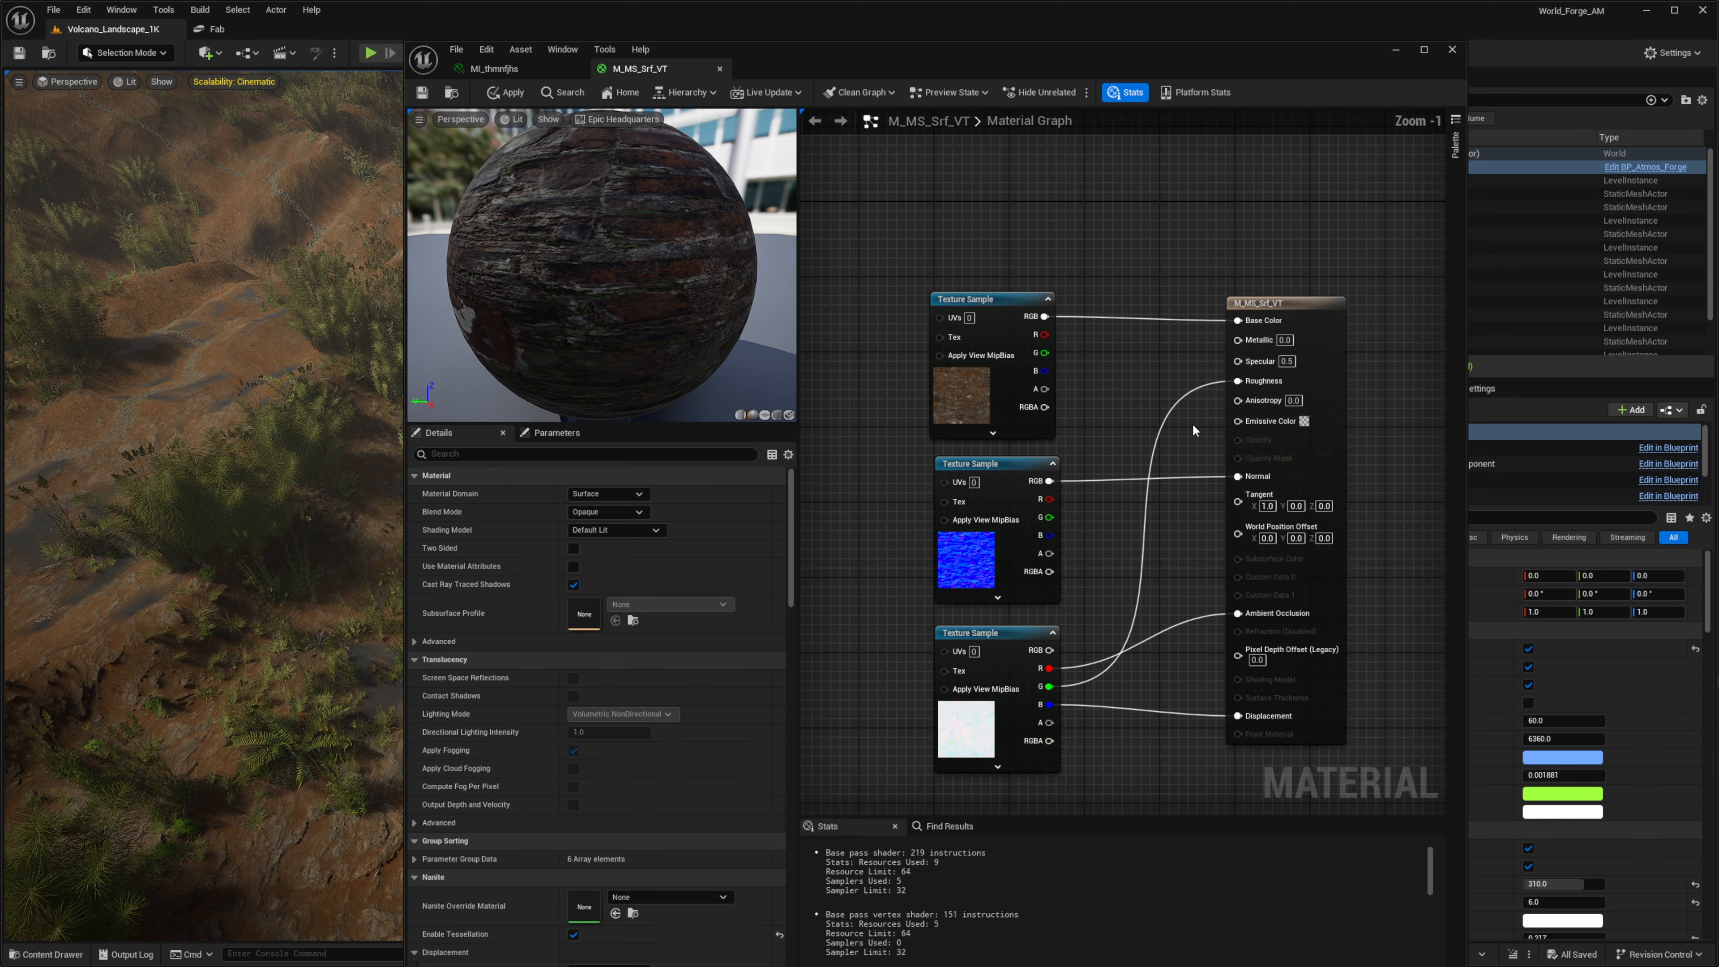
{"action": "left_click_drag", "start_coordinate": [1257, 200], "coordinate": [1316, 593]}
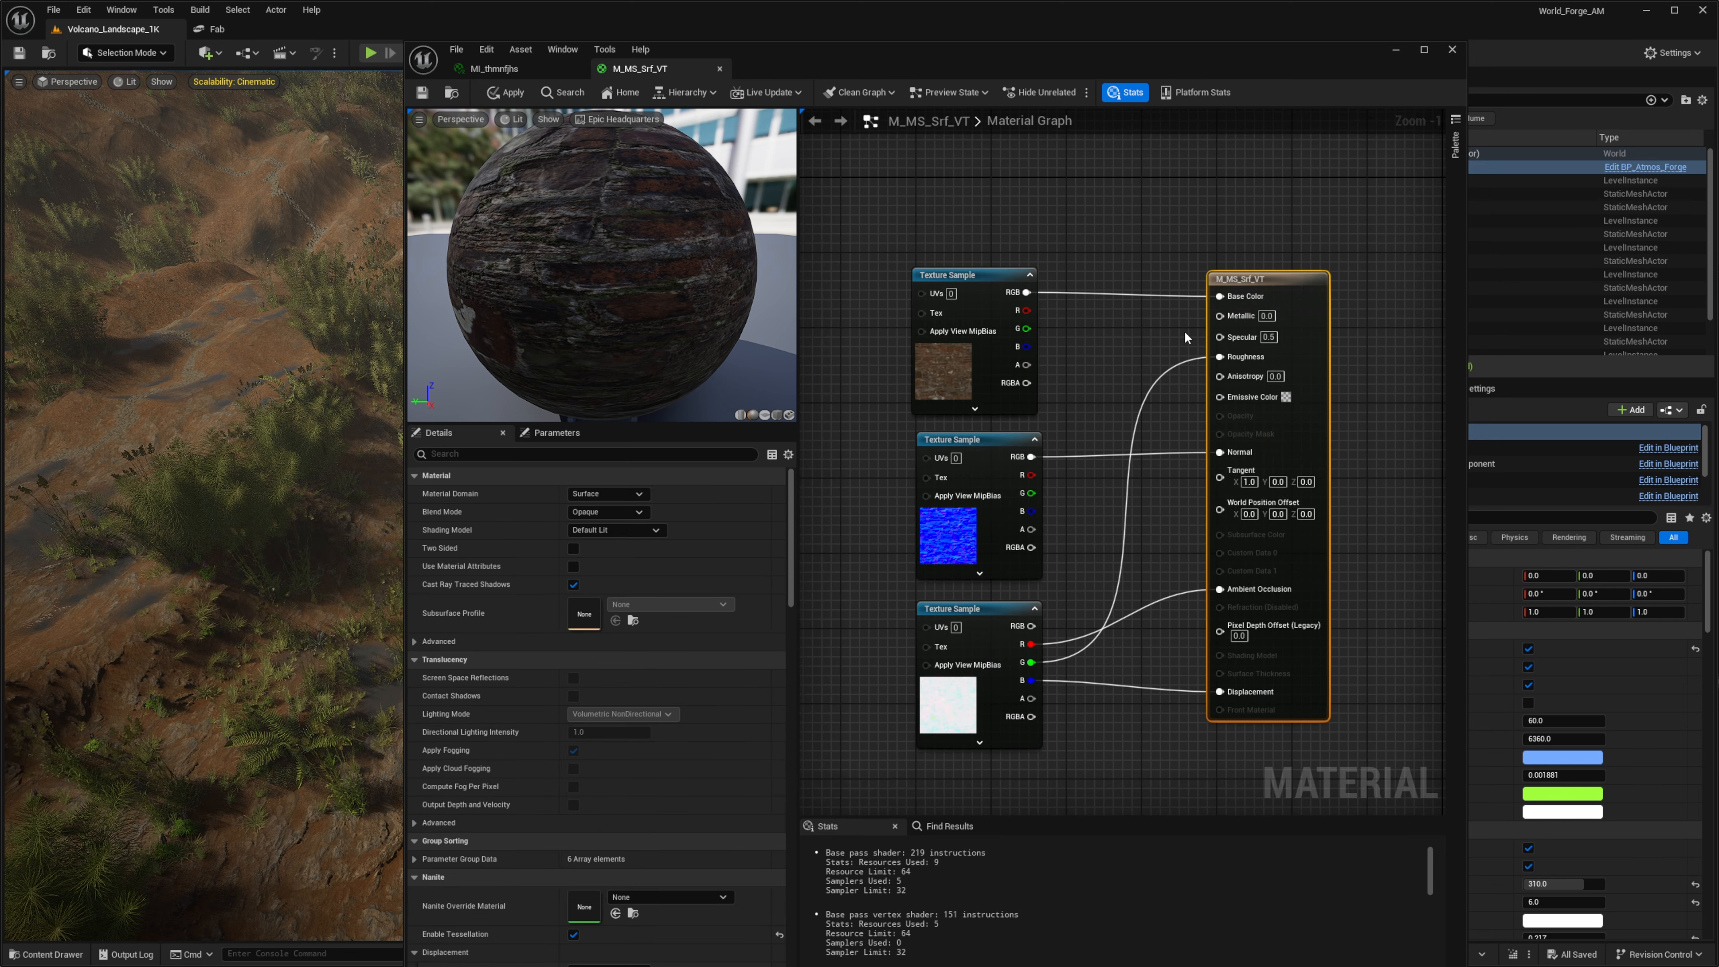
{"action": "left_click", "coordinate": [1094, 187]}
{"action": "left_click_drag", "start_coordinate": [1143, 222], "coordinate": [961, 802]}
{"action": "left_click", "coordinate": [1157, 467]}
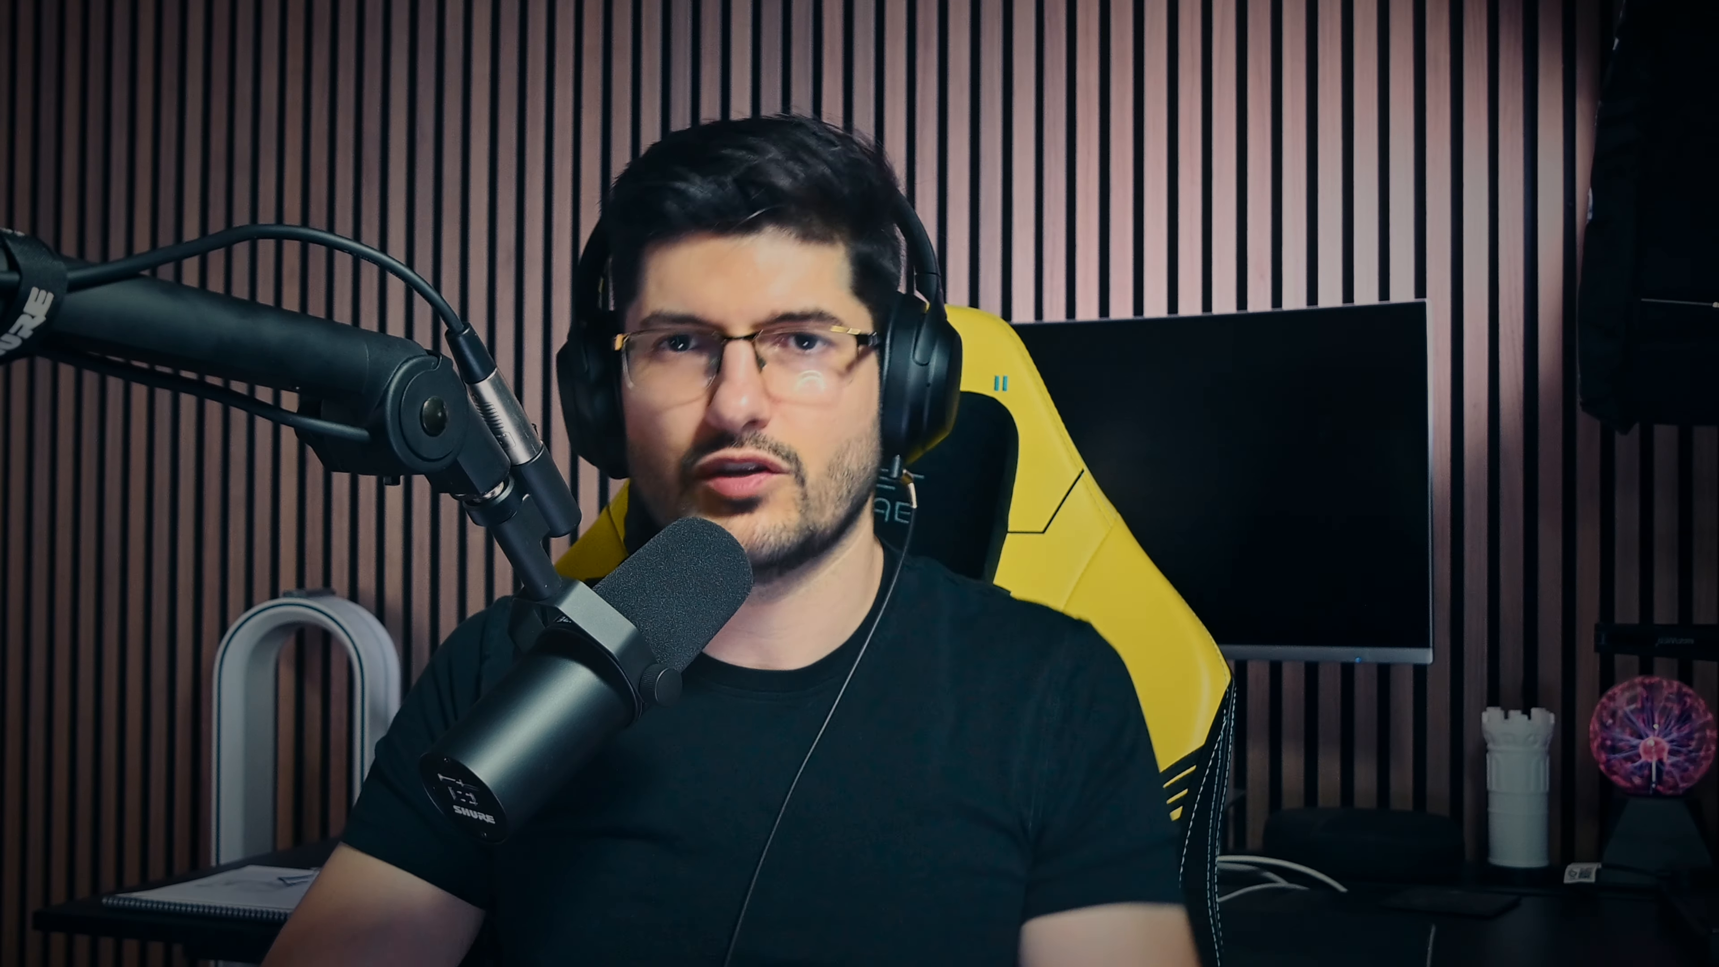